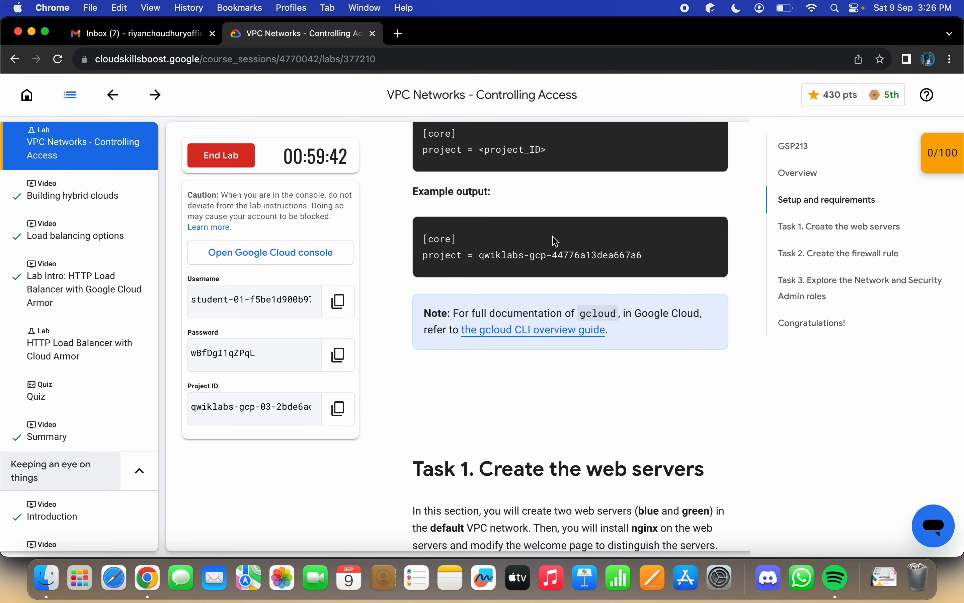
pyautogui.scroll(-3, 554, 238)
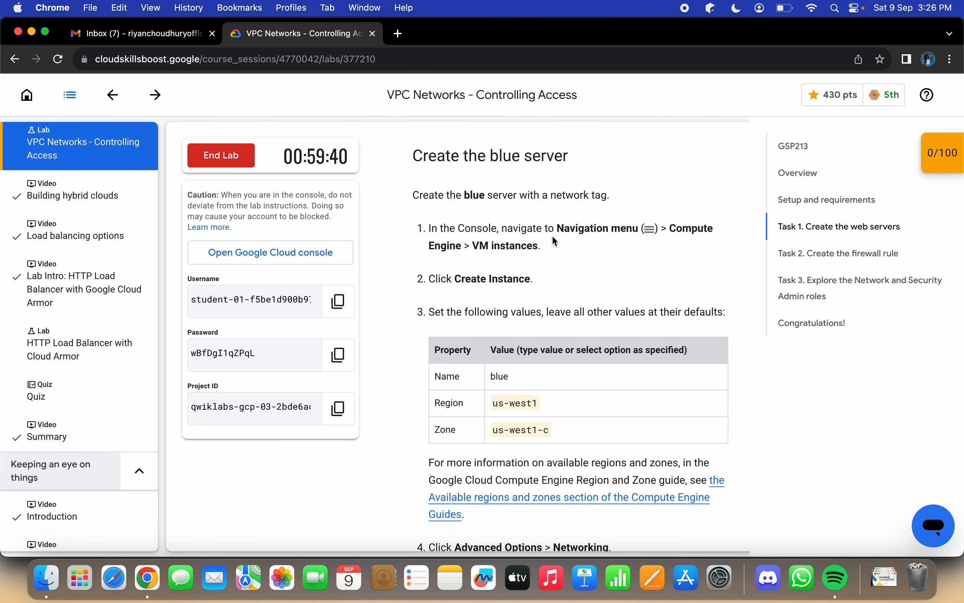
# Step: Open the Google Cloud console from the lab page and sign in with the lab's student account and copied password
pyautogui.click(285, 253)
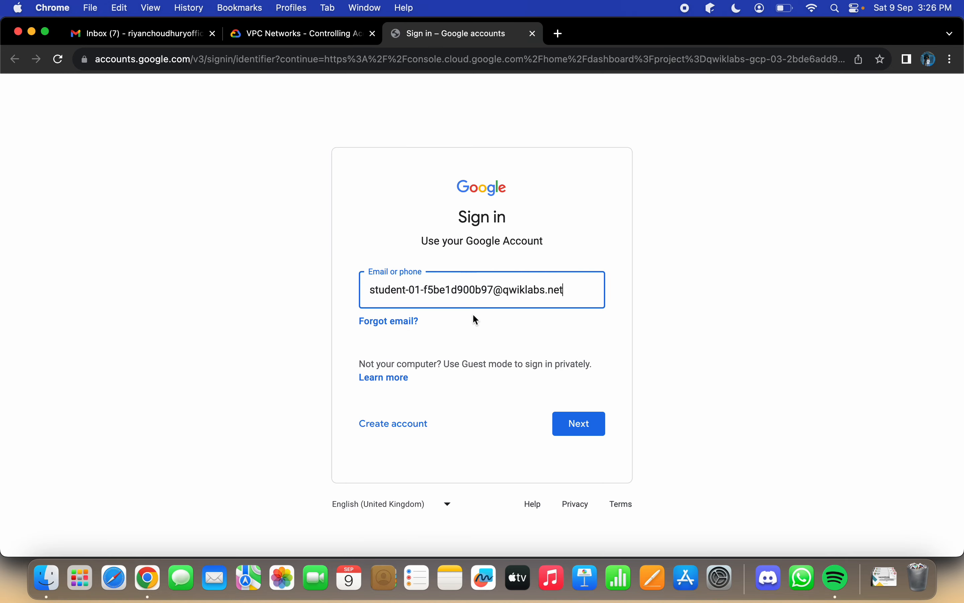
pyautogui.click(575, 429)
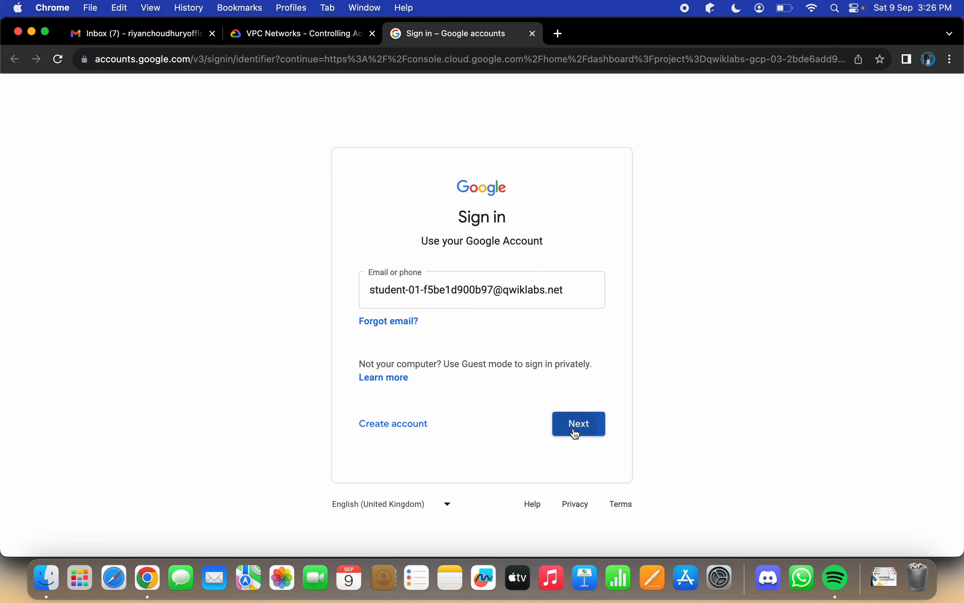
pyautogui.click(314, 35)
pyautogui.click(338, 354)
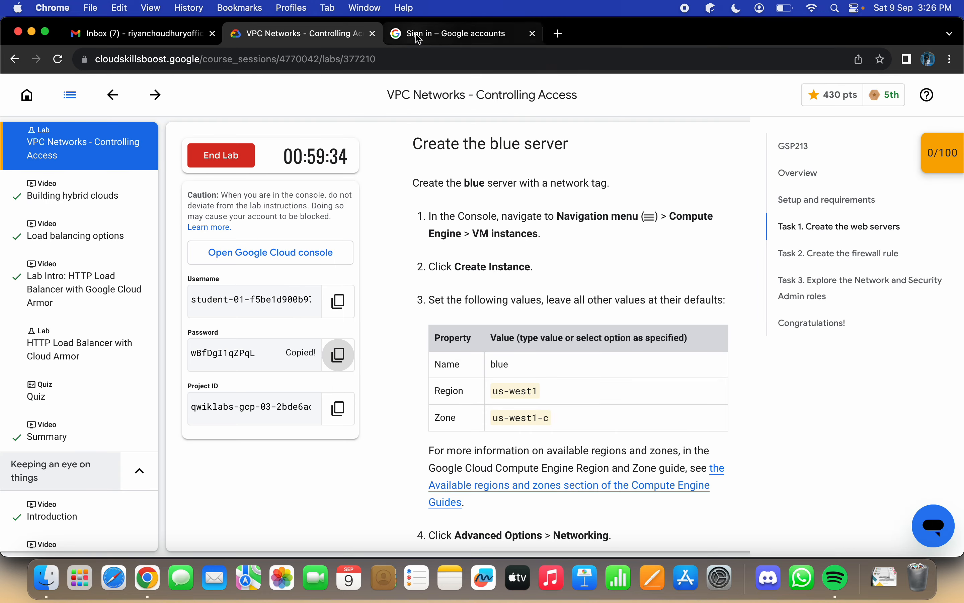
pyautogui.click(450, 34)
pyautogui.click(504, 317)
pyautogui.press('super+v')
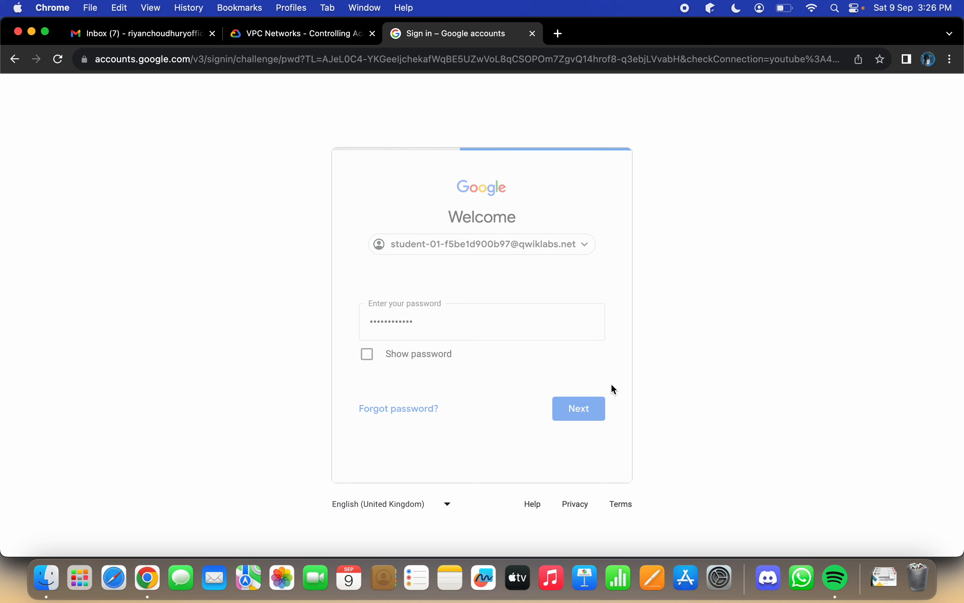
pyautogui.click(540, 455)
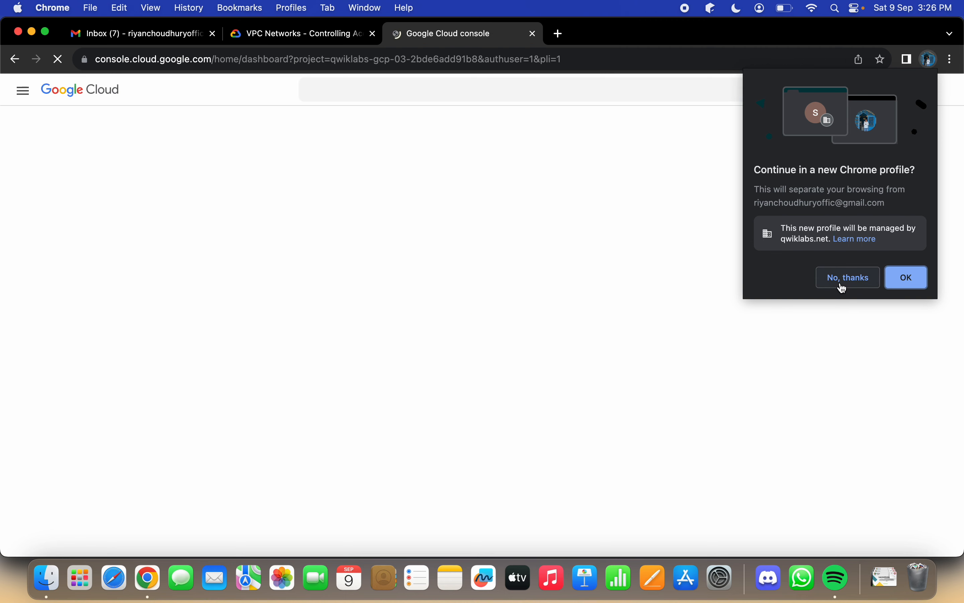
# Step: Decline the new Chrome profile, then agree to the Google Cloud terms of service and continue to the console
pyautogui.click(843, 284)
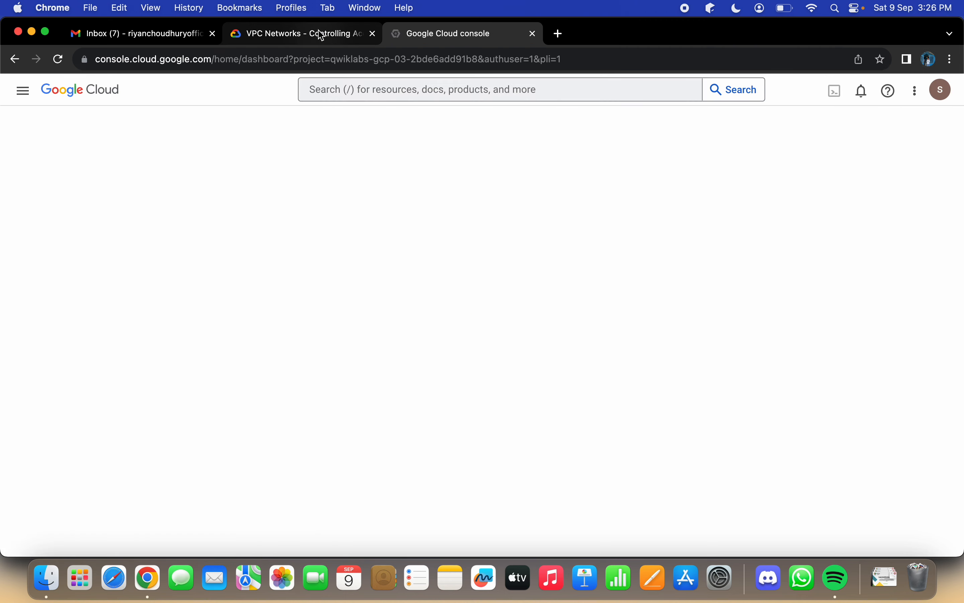
pyautogui.click(371, 86)
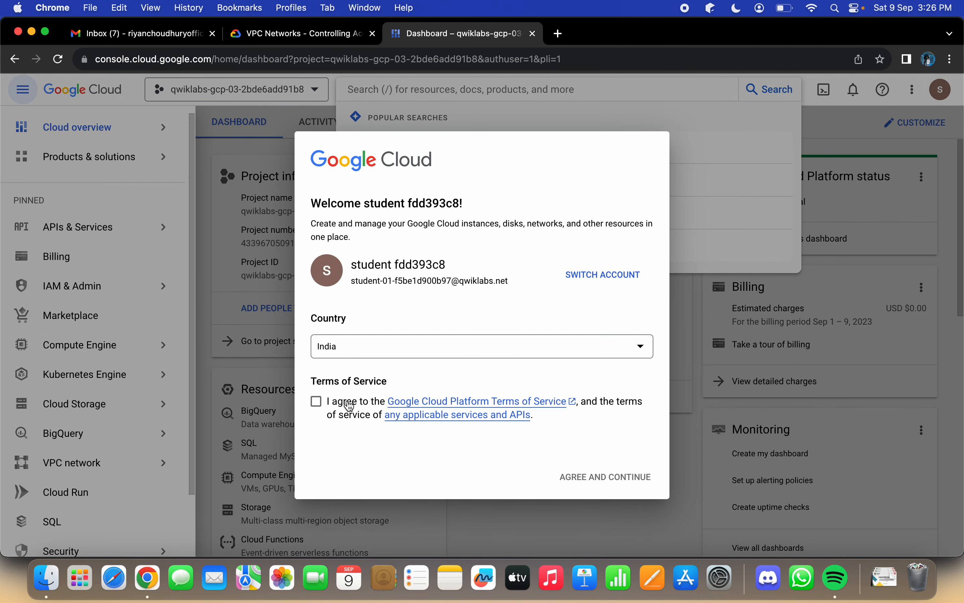
pyautogui.click(350, 406)
pyautogui.click(595, 482)
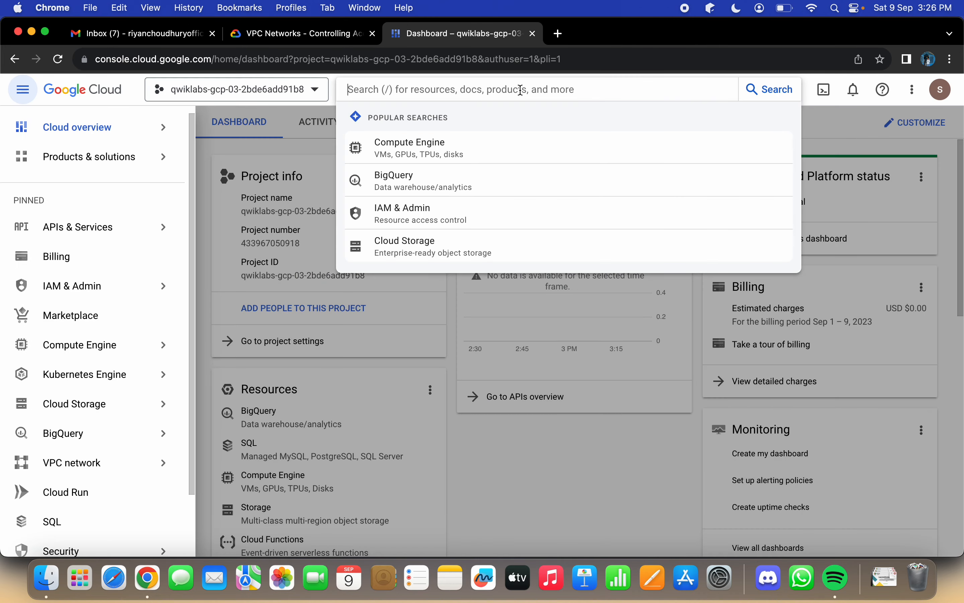
# Step: Search the console for VM instances, start creating a new instance, and dismiss the tutorial
pyautogui.write('vm insta')
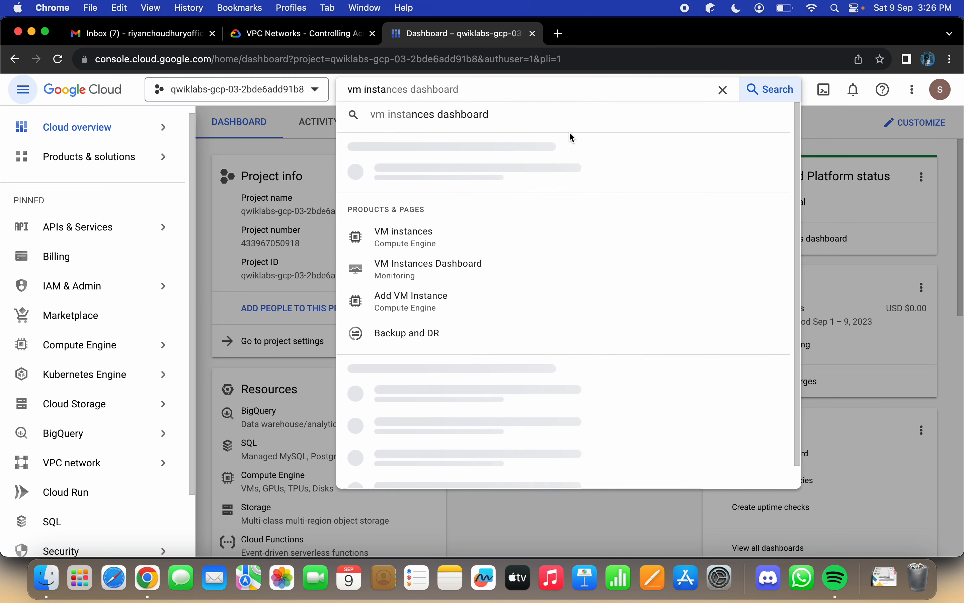
pyautogui.click(473, 180)
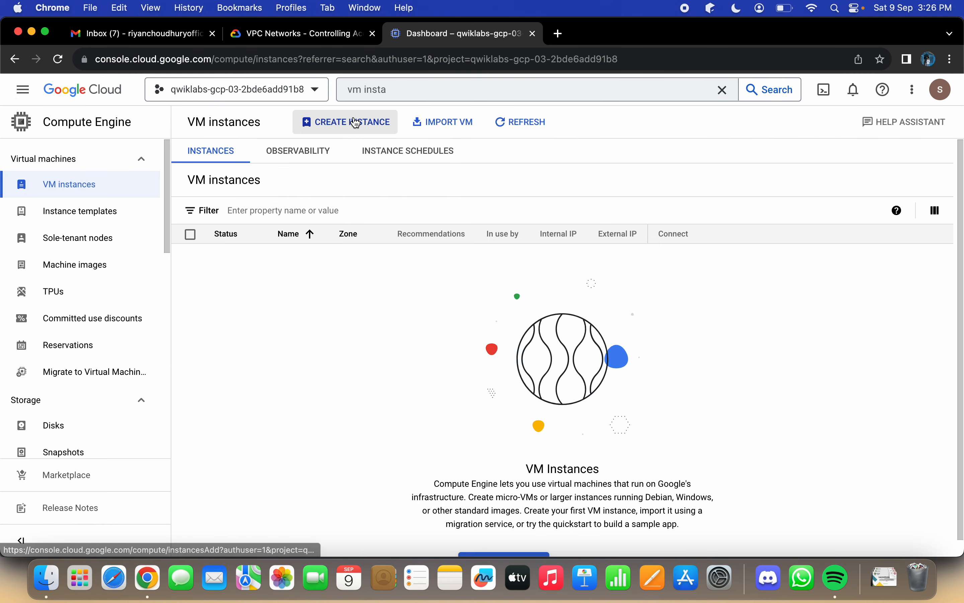
pyautogui.click(351, 123)
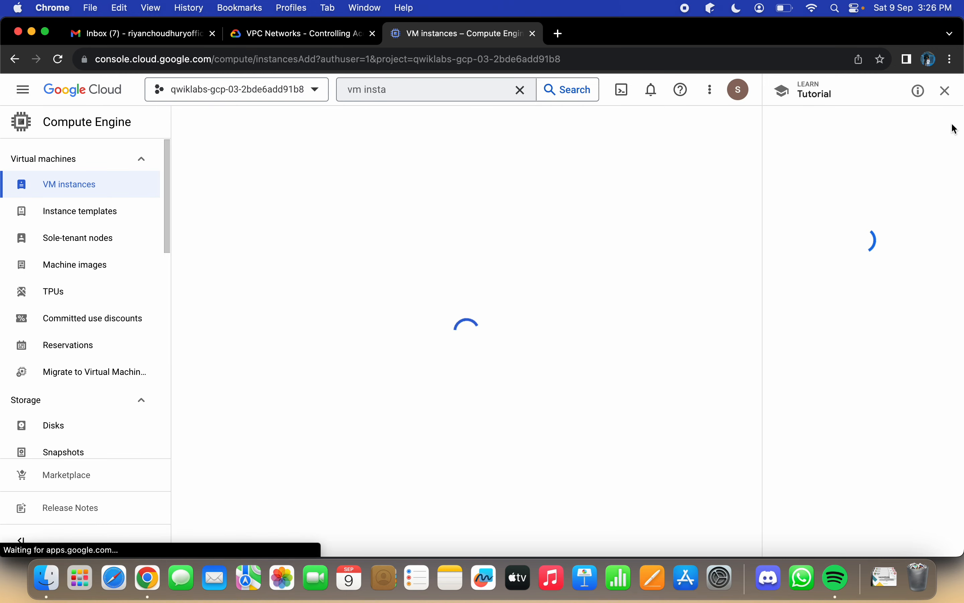
pyautogui.click(946, 92)
# Step: Check the lab's property values for the first server and name the new VM instance "blue"
pyautogui.click(310, 30)
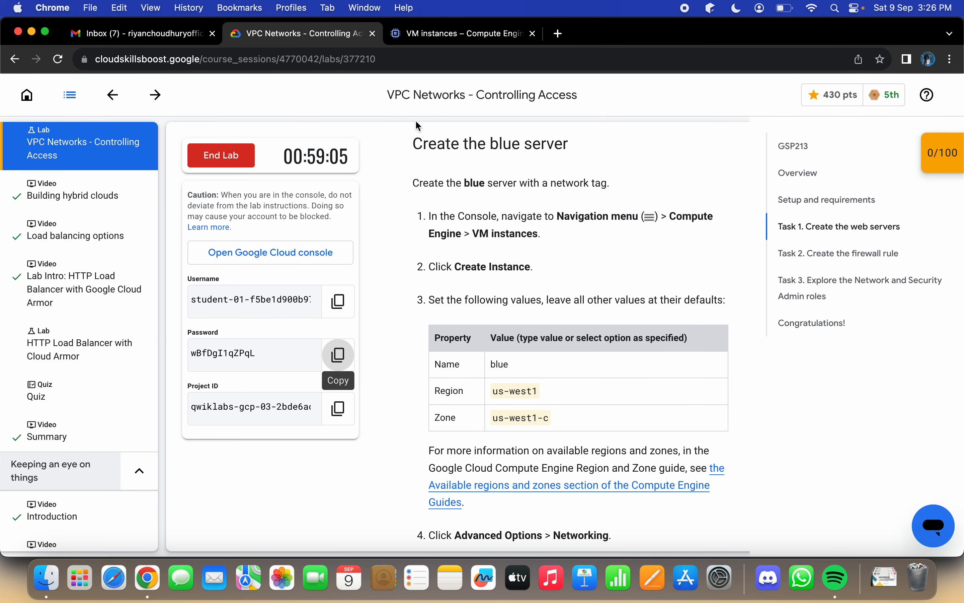
pyautogui.scroll(-2, 505, 189)
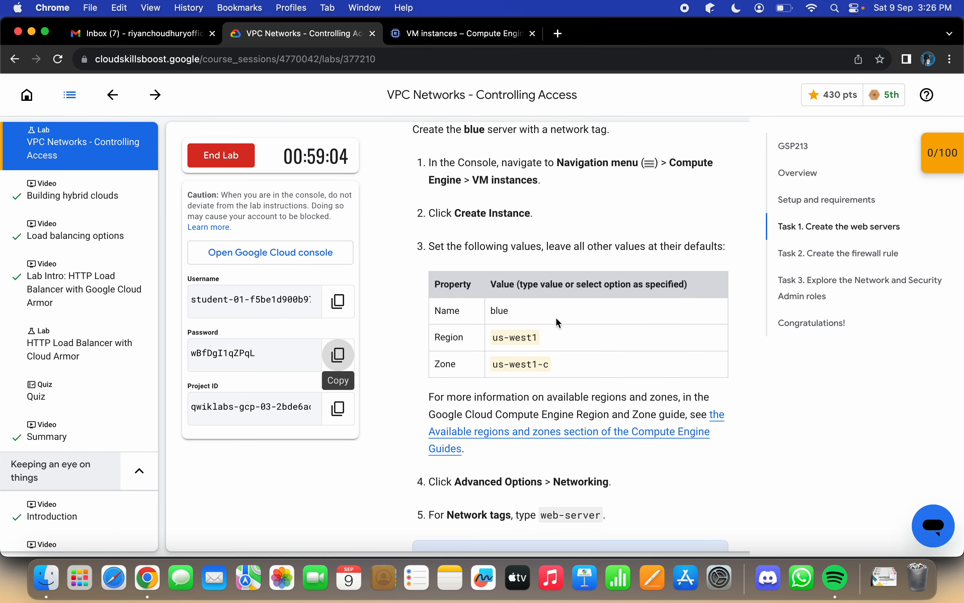
pyautogui.doubleClick(494, 311)
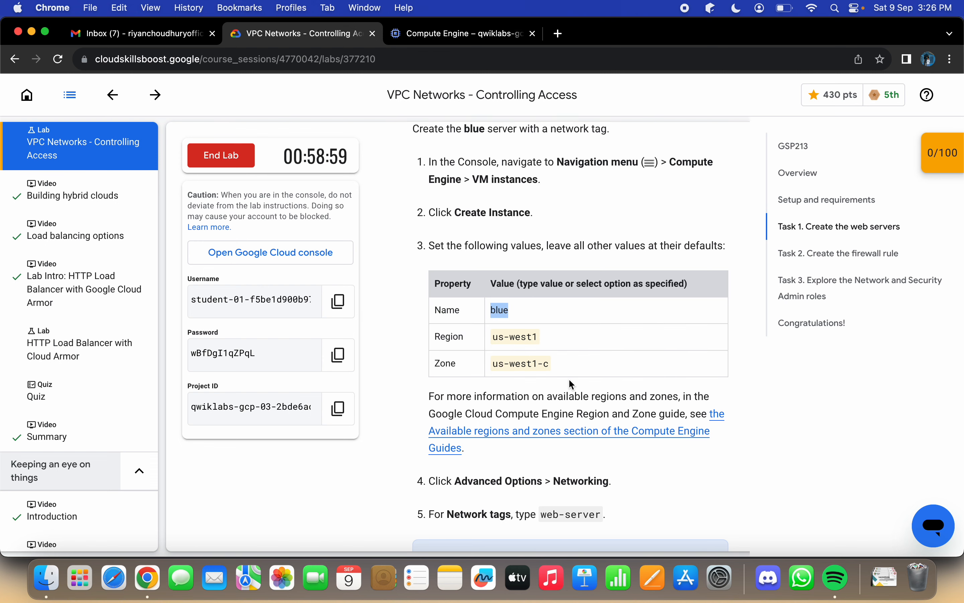
pyautogui.scroll(-1, 571, 383)
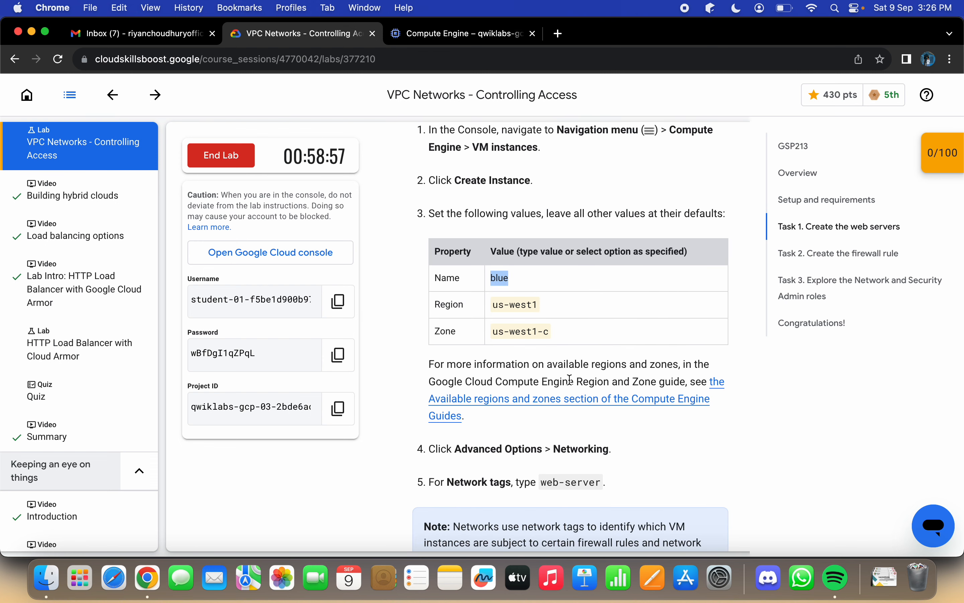
pyautogui.scroll(-1, 570, 379)
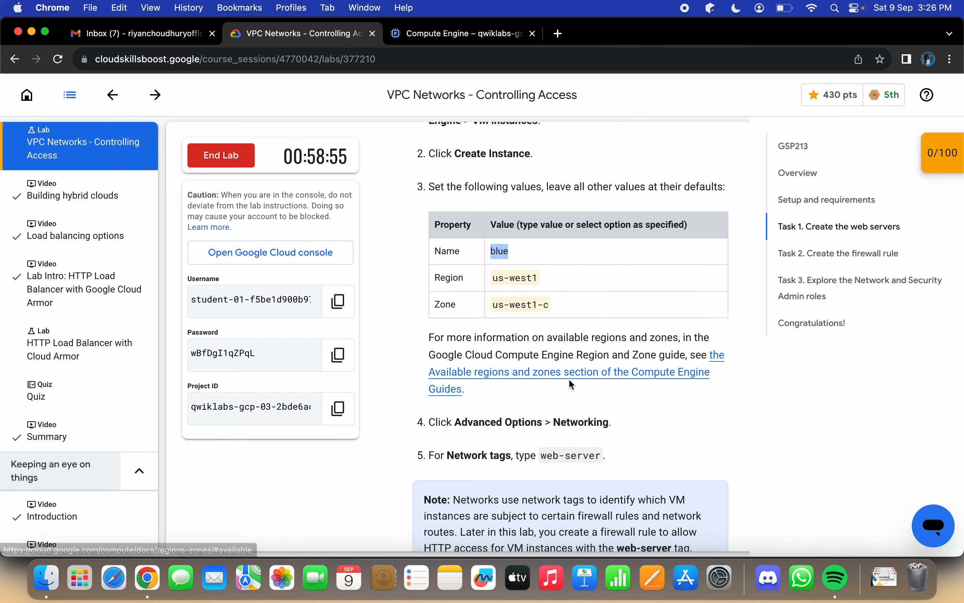
pyautogui.scroll(-1, 570, 379)
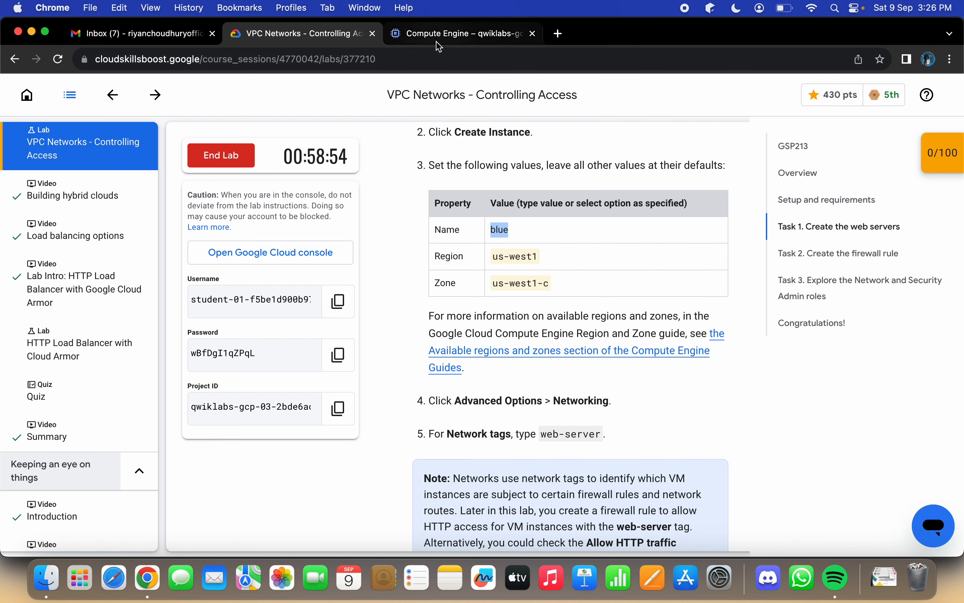
pyautogui.click(459, 33)
pyautogui.click(348, 163)
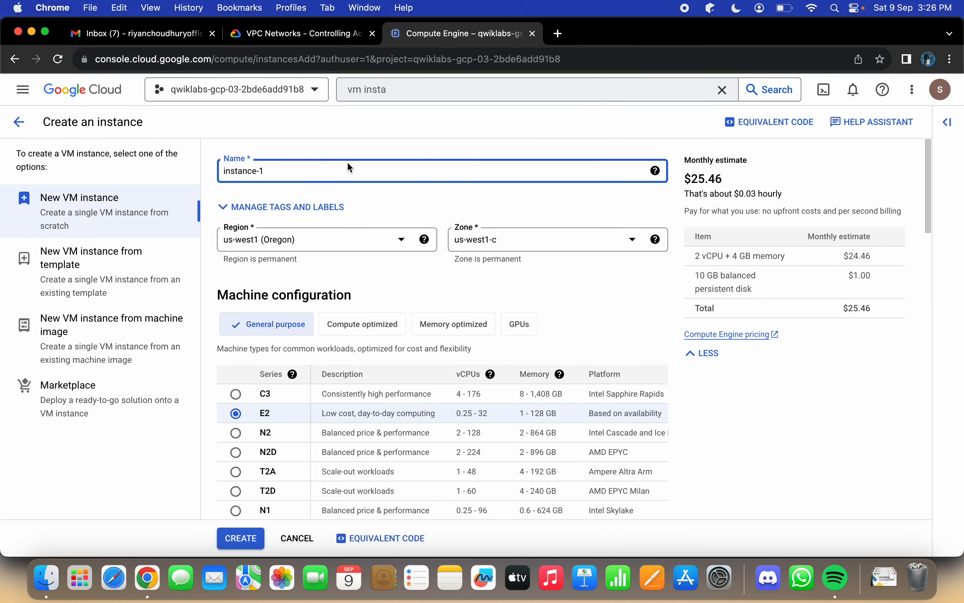
pyautogui.press('super+a')
pyautogui.write('blue')
# Step: Following the lab instructions, expand the Networking settings under Advanced options for the blue instance
pyautogui.scroll(-3, 353, 171)
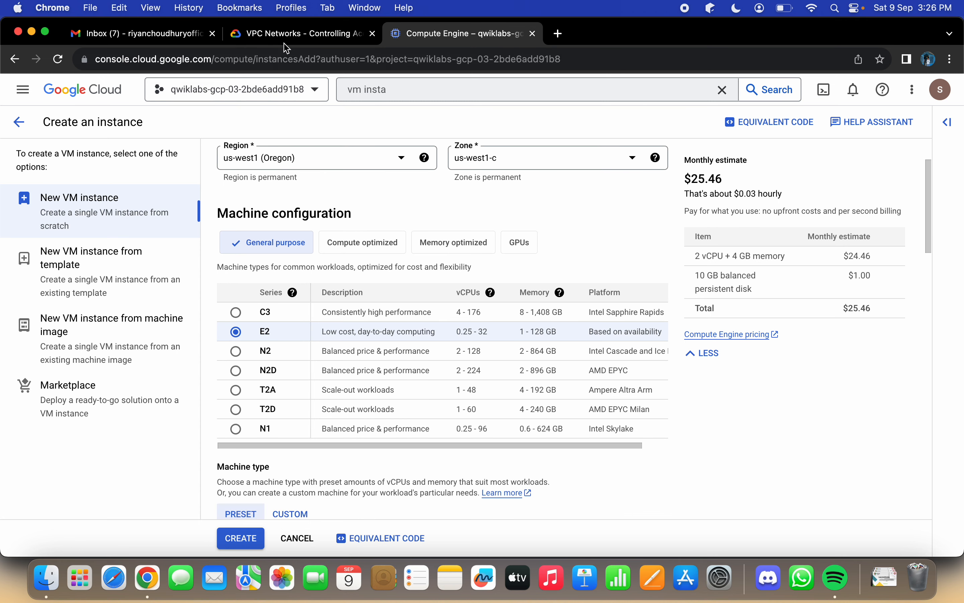
pyautogui.click(299, 33)
pyautogui.scroll(-3, 512, 252)
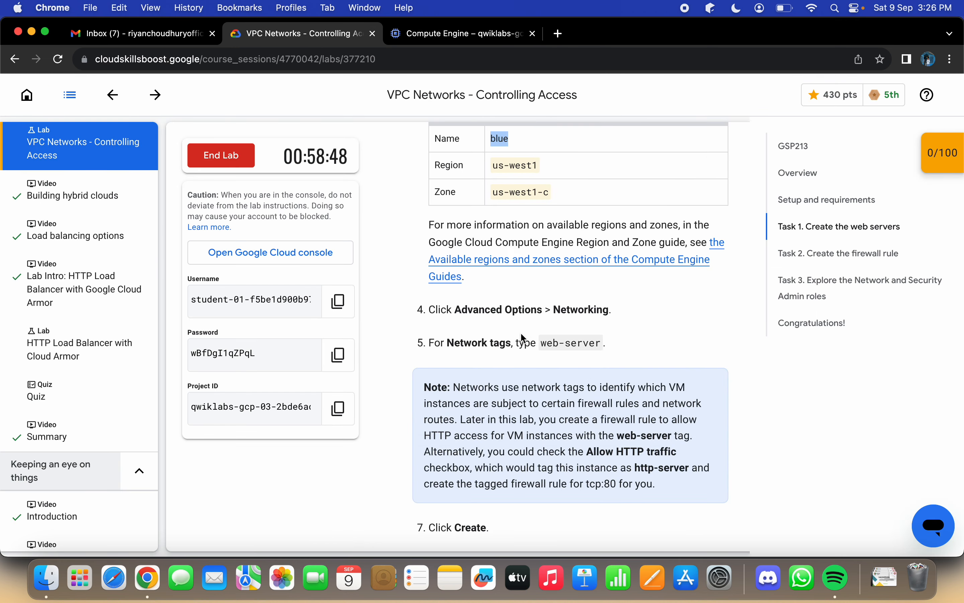
pyautogui.click(464, 34)
pyautogui.scroll(-6, 481, 299)
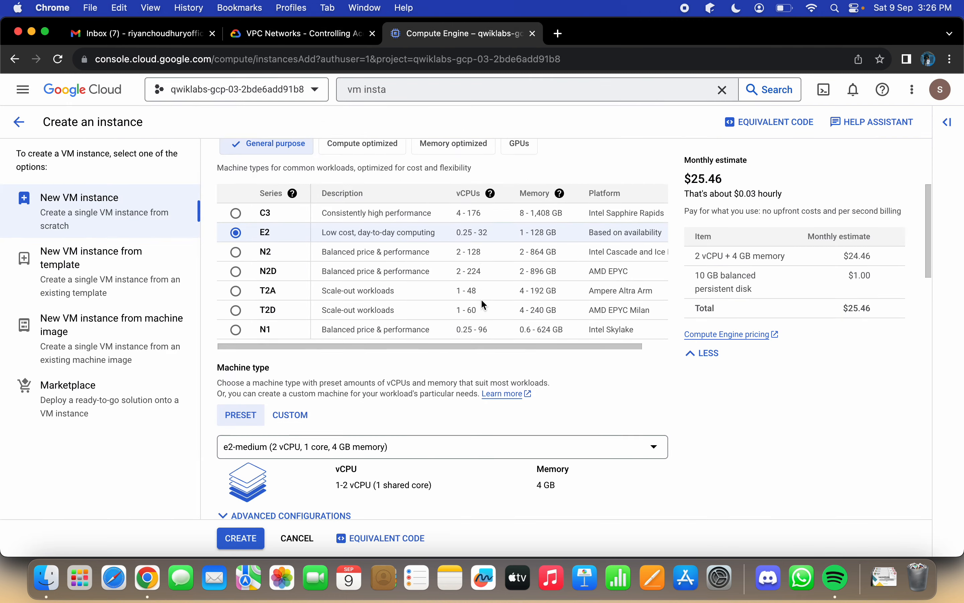
pyautogui.scroll(-15, 484, 305)
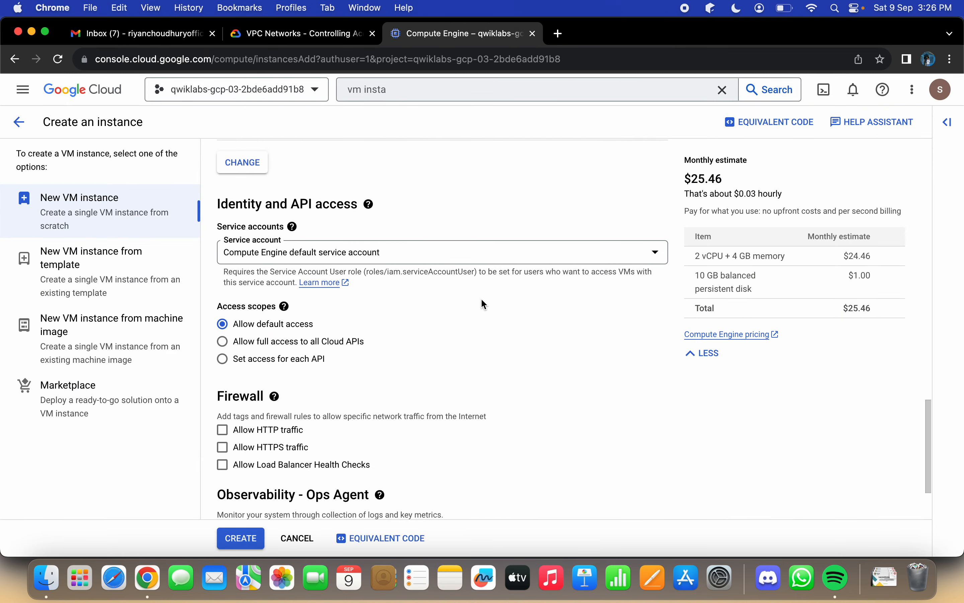
pyautogui.click(552, 470)
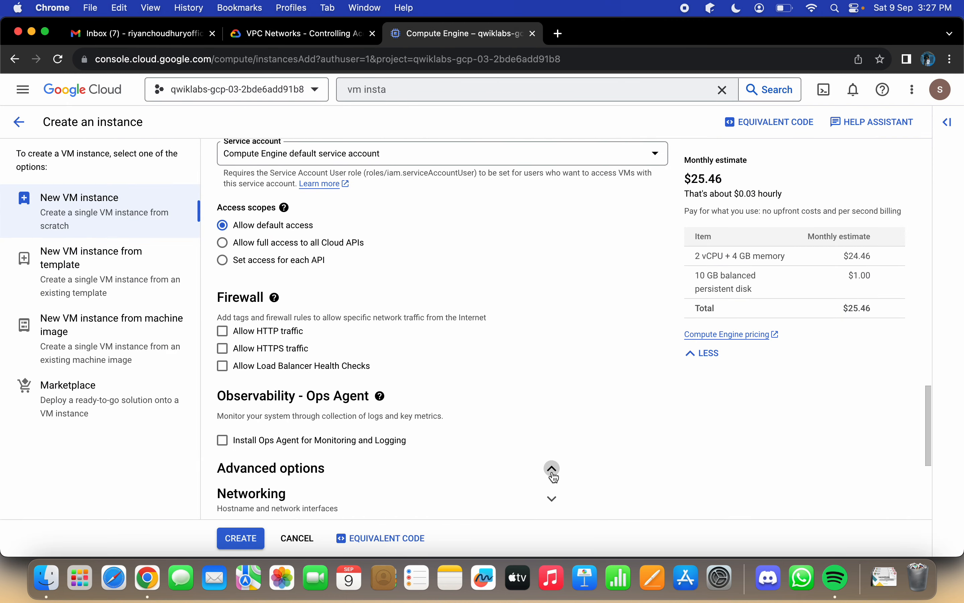
pyautogui.click(550, 257)
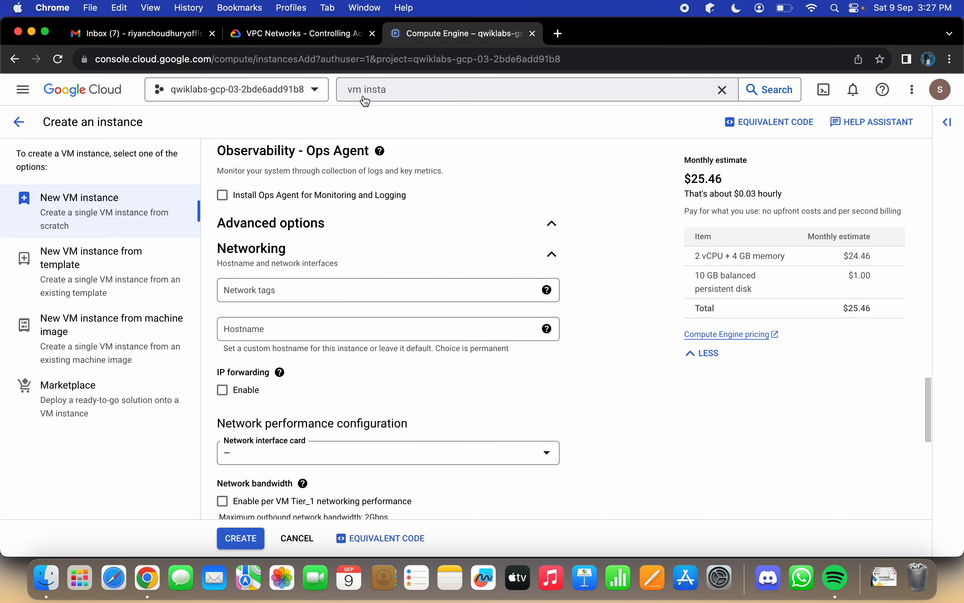
# Step: Copy the tag "web-server" from the lab instructions and enter it as the blue instance's network tag
pyautogui.click(312, 32)
pyautogui.scroll(-3, 588, 353)
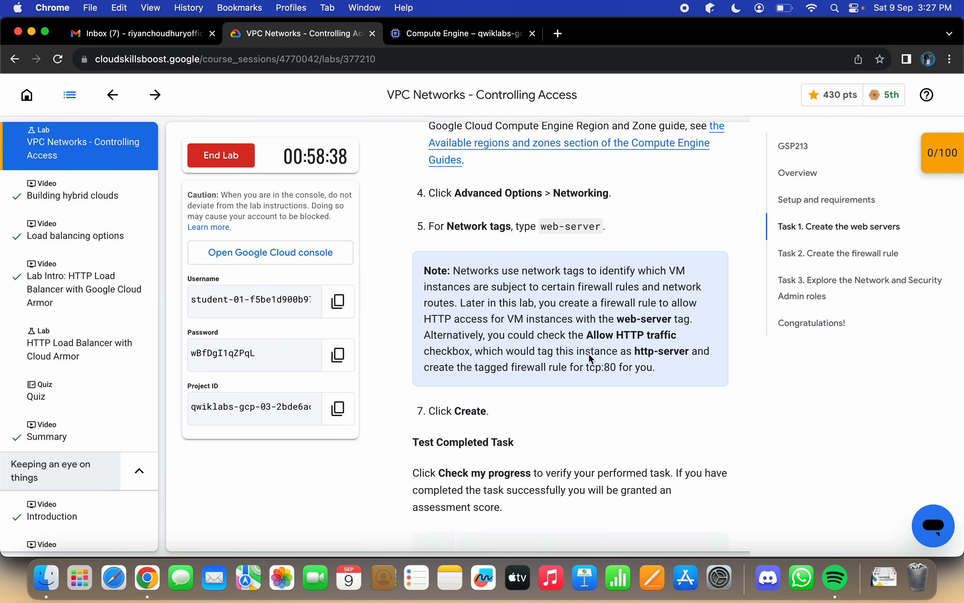
pyautogui.tripleClick(543, 215)
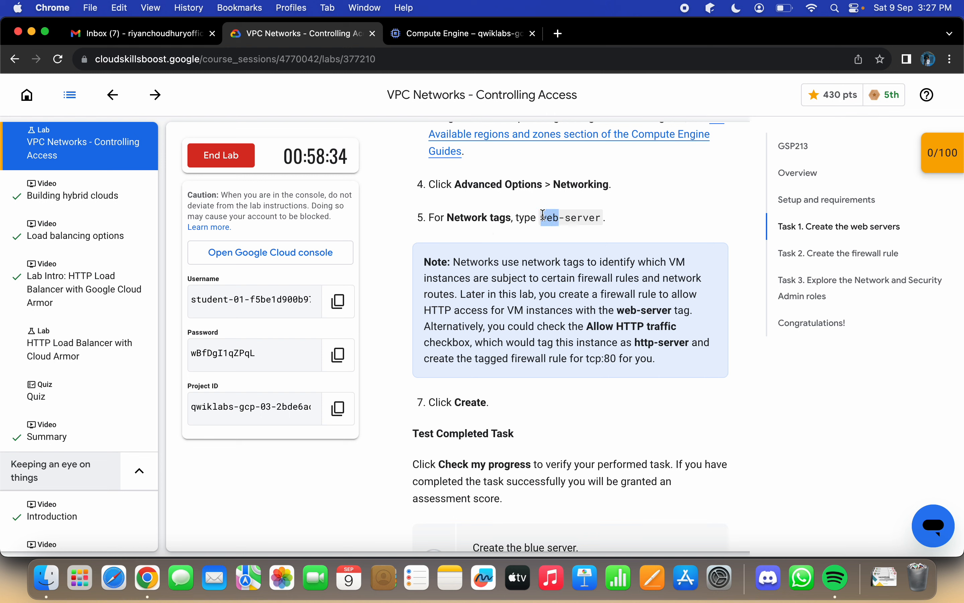
pyautogui.tripleClick(543, 216)
pyautogui.moveTo(544, 215); pyautogui.dragTo(601, 215)
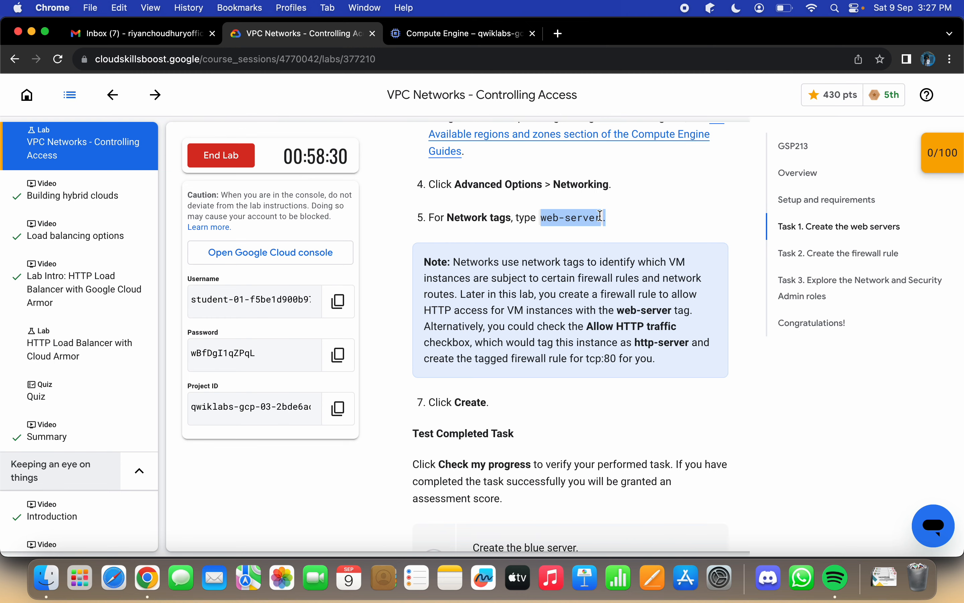
pyautogui.click(442, 32)
pyautogui.scroll(-2, 439, 278)
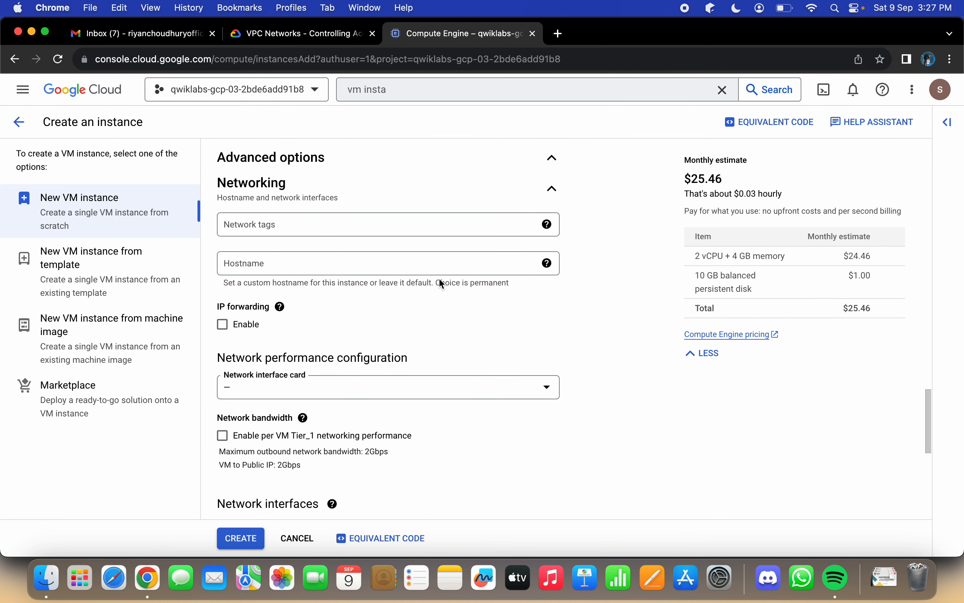
pyautogui.click(371, 202)
pyautogui.write('web-server.')
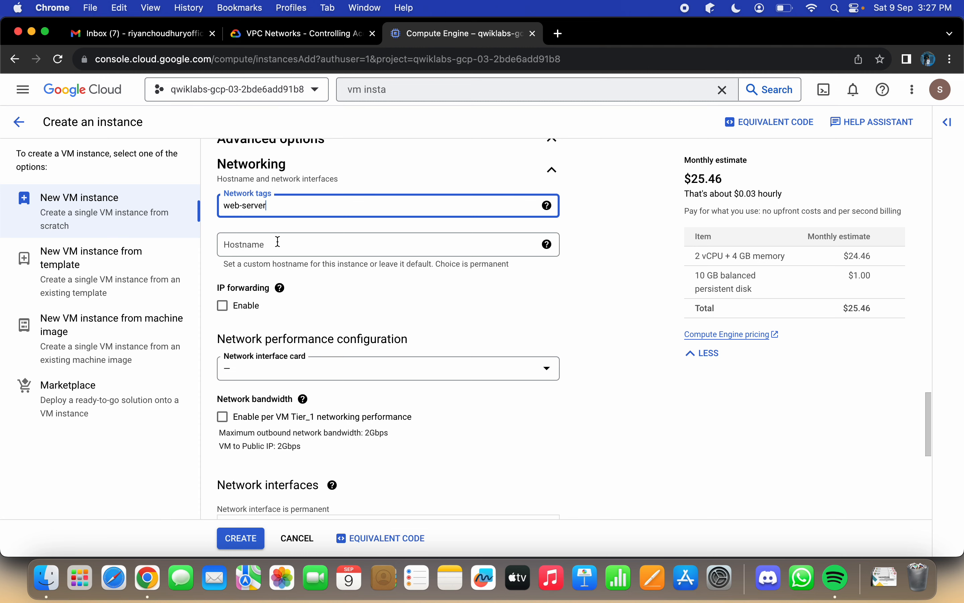
# Step: Check the remaining lab instructions for the blue server and create the instance
pyautogui.click(266, 34)
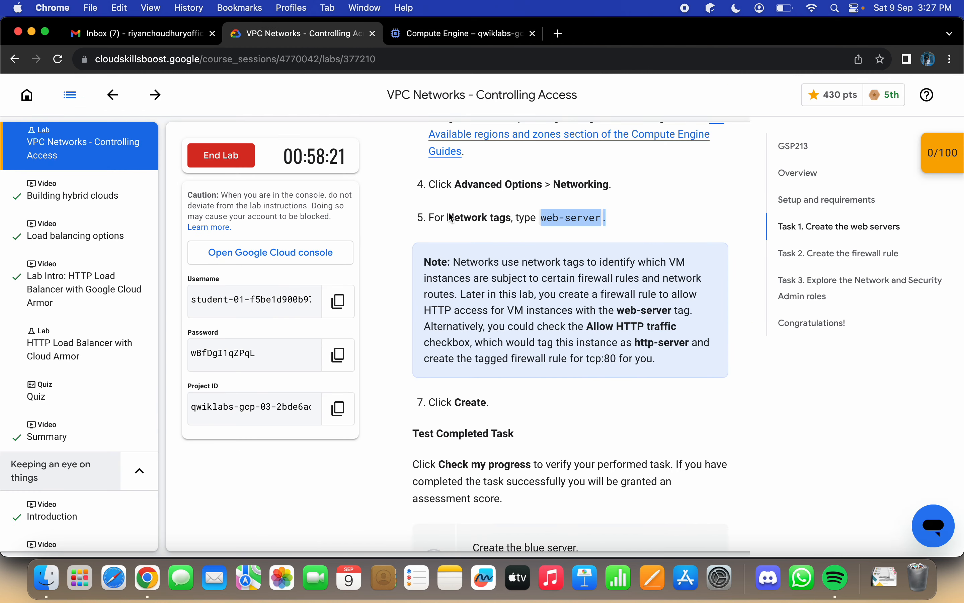
pyautogui.scroll(-2, 464, 228)
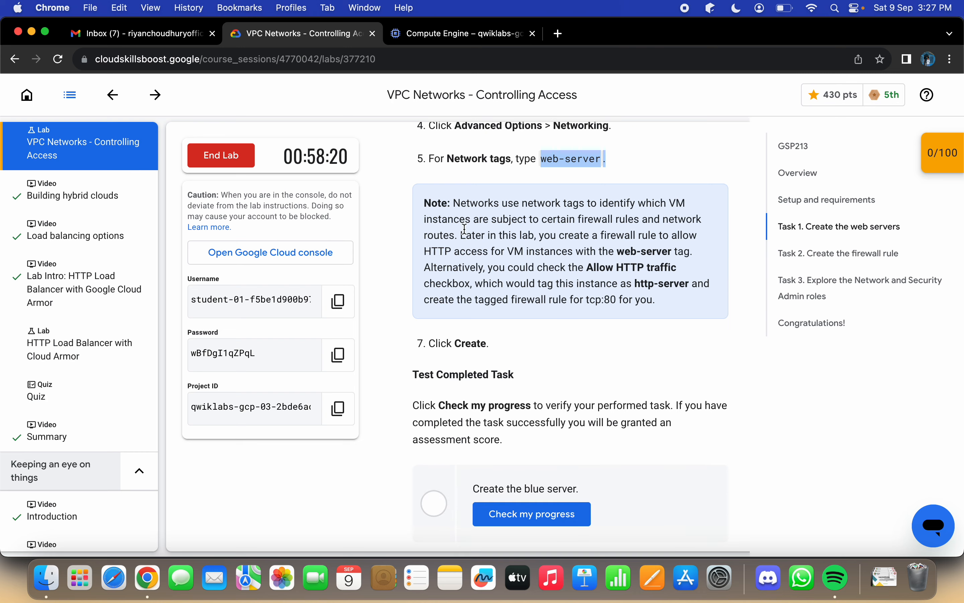
pyautogui.click(451, 34)
pyautogui.scroll(-9, 501, 338)
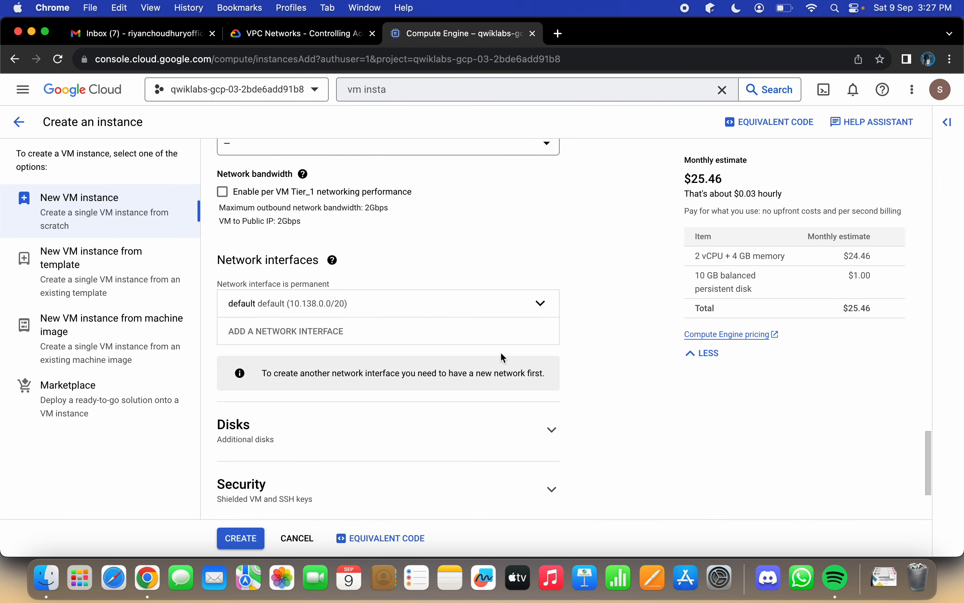
pyautogui.click(249, 539)
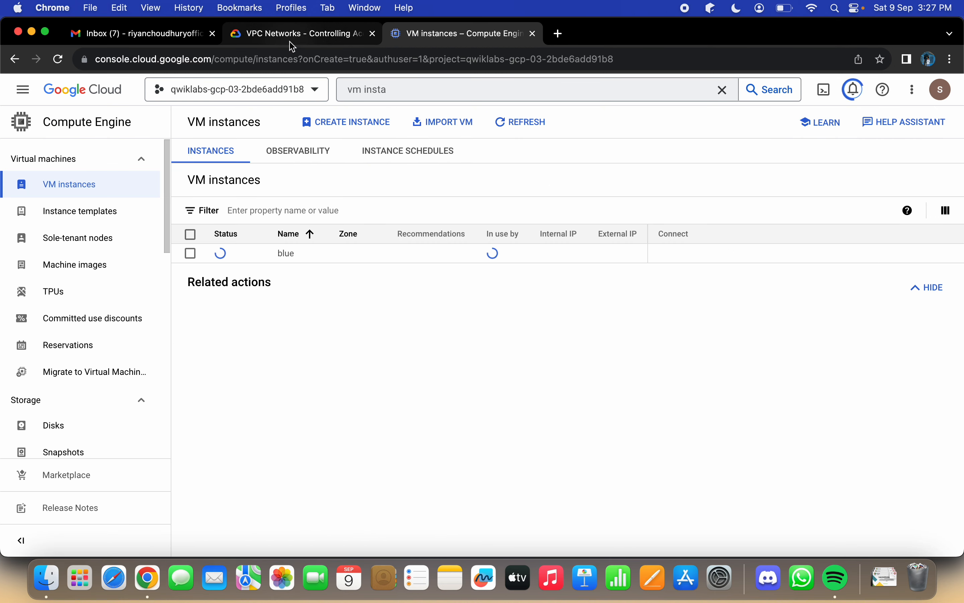
# Step: Check the lab's instructions following the blue server's creation and refresh the VM instances list
pyautogui.click(297, 34)
pyautogui.scroll(-5, 553, 391)
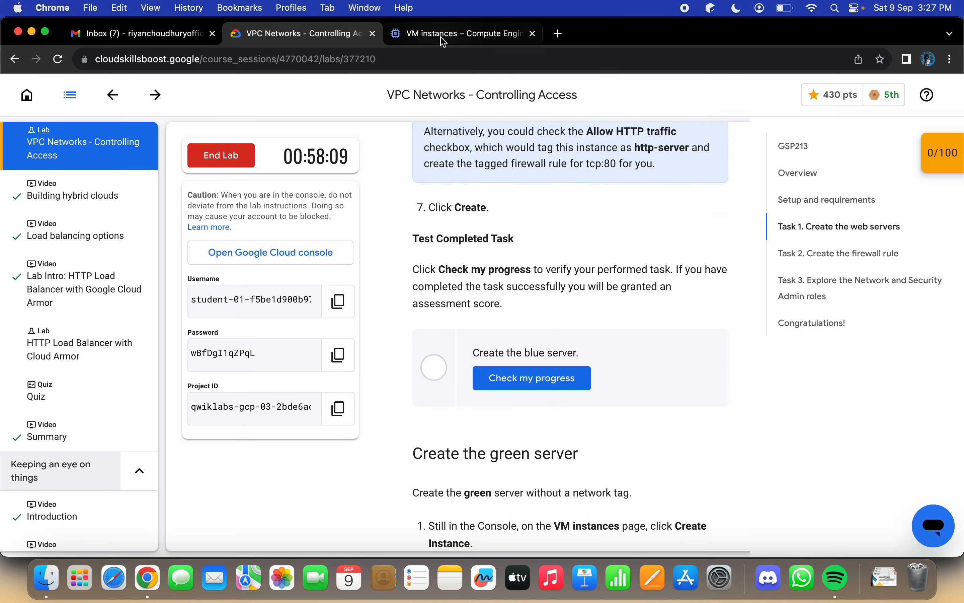
pyautogui.click(458, 34)
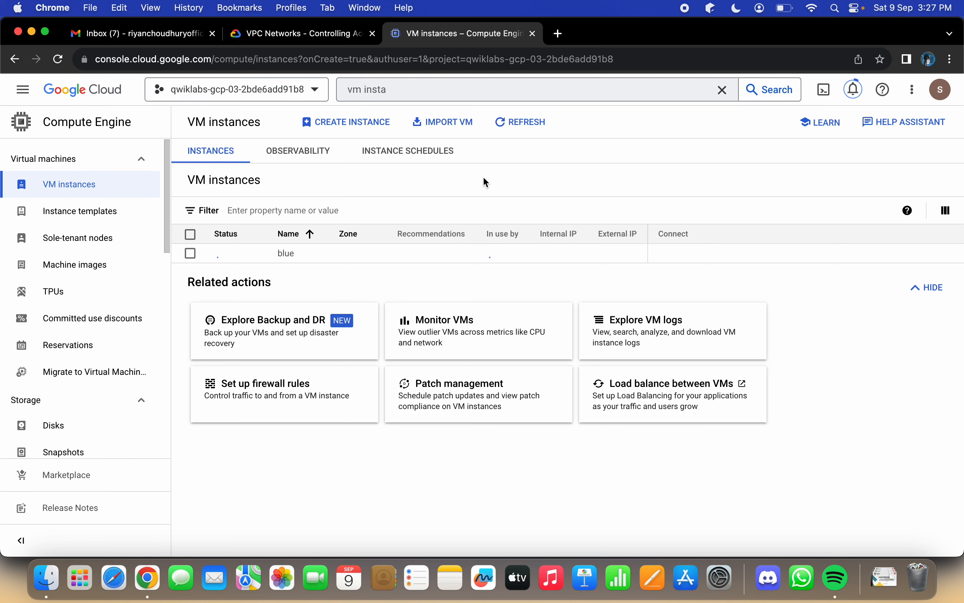
pyautogui.click(514, 122)
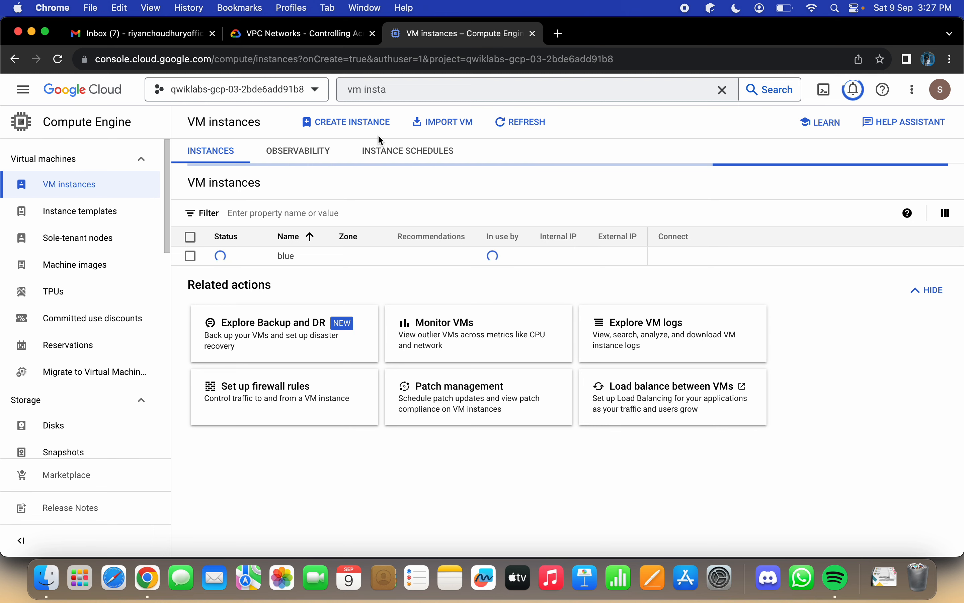
# Step: Read through the lab's Task 1 instructions, from the blue server's settings to installing nginx and customizing the welcome pages on both servers
pyautogui.click(333, 36)
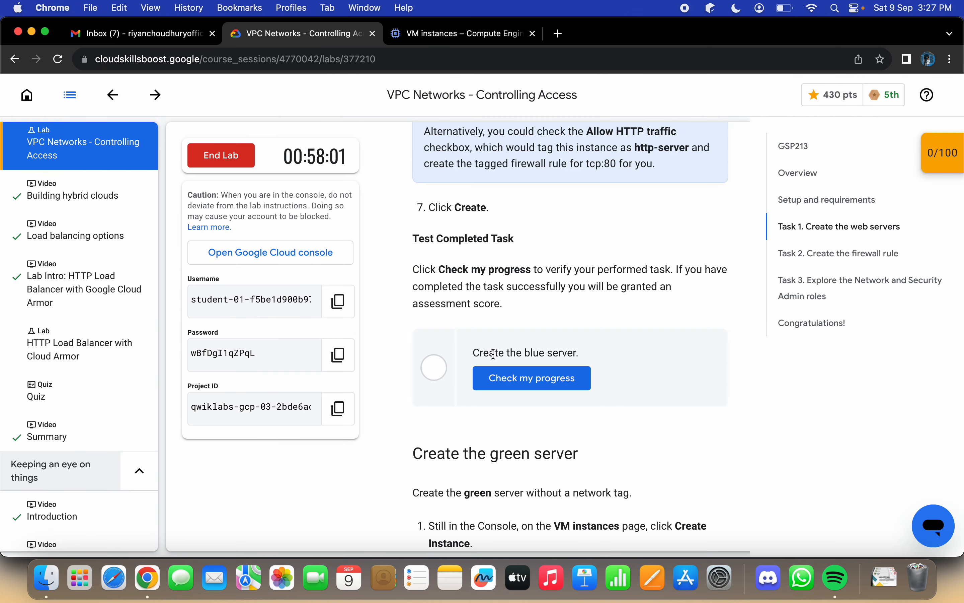
pyautogui.scroll(8, 494, 353)
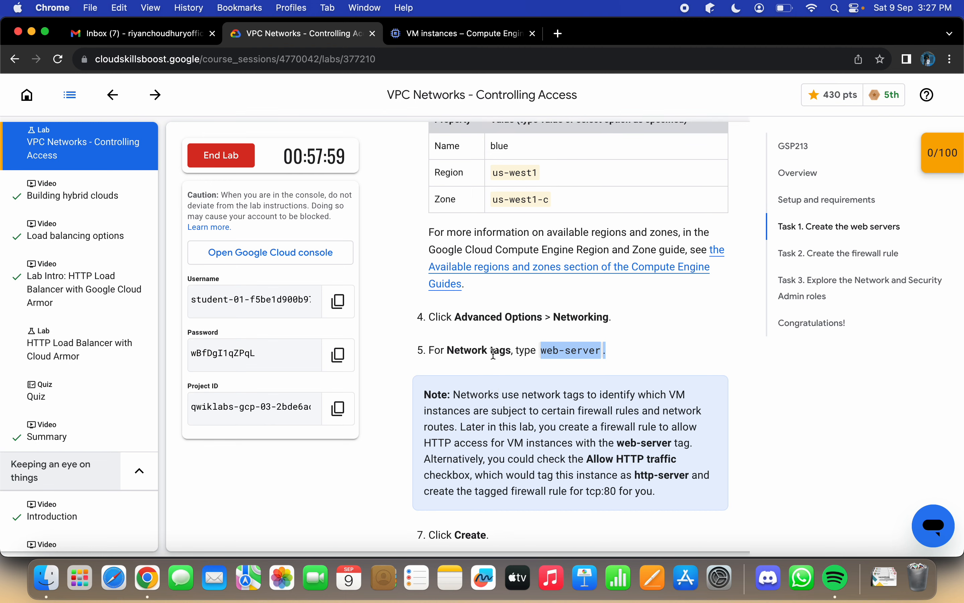
pyautogui.scroll(-20, 495, 355)
pyautogui.scroll(-15, 494, 358)
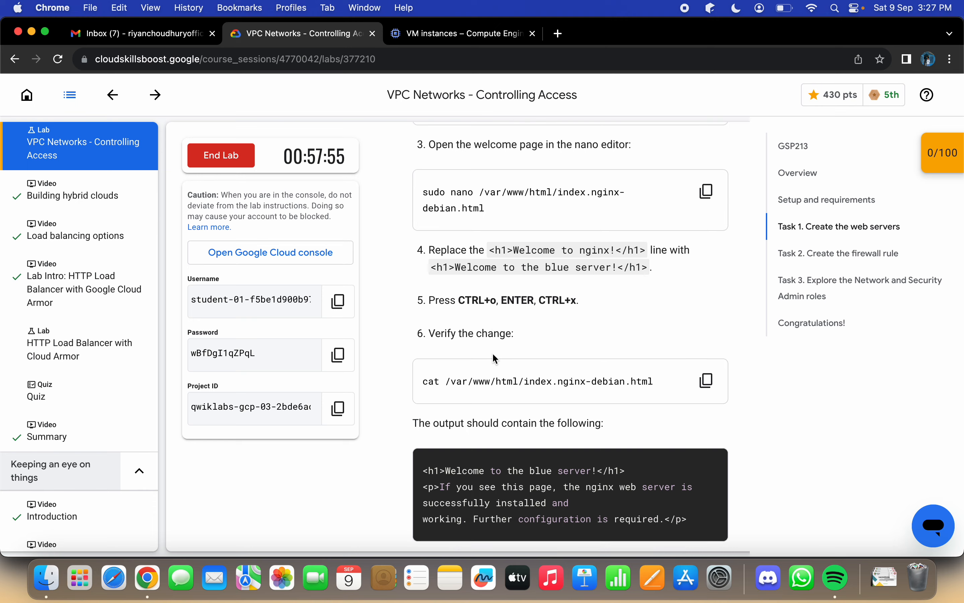
pyautogui.scroll(-3, 494, 356)
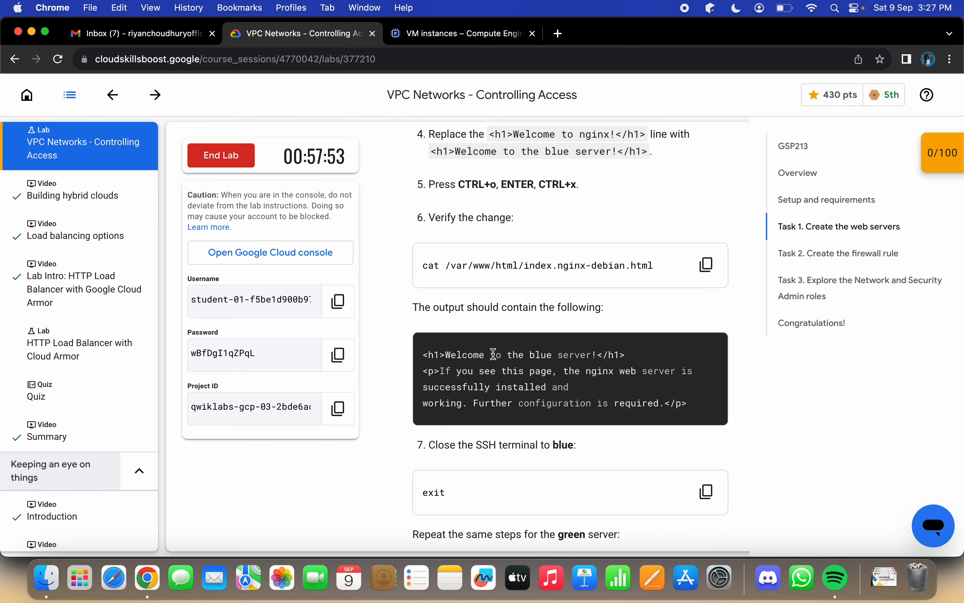
pyautogui.scroll(-12, 493, 353)
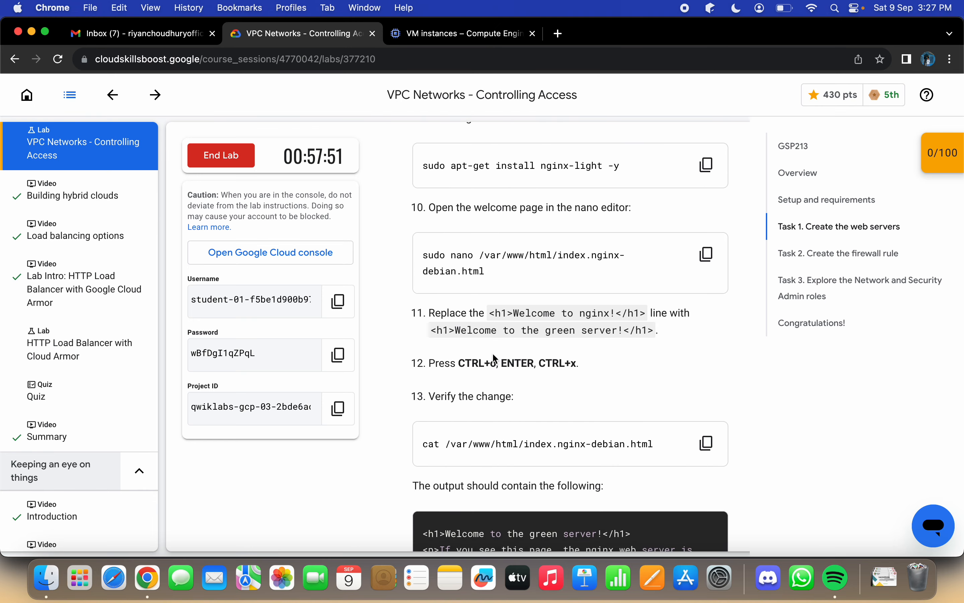
pyautogui.scroll(-8, 494, 358)
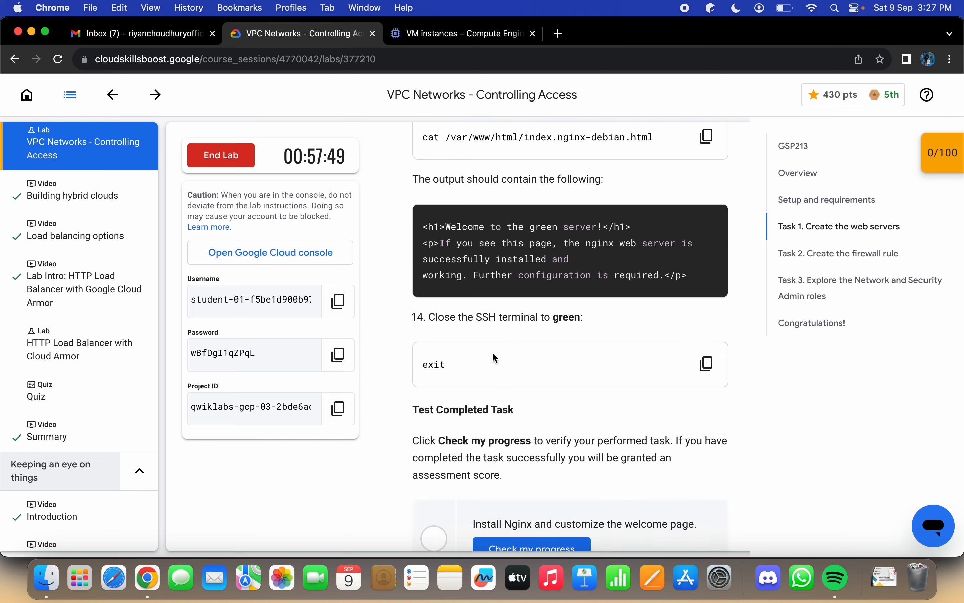
pyautogui.scroll(-7, 495, 358)
pyautogui.scroll(2, 496, 358)
pyautogui.scroll(2, 495, 358)
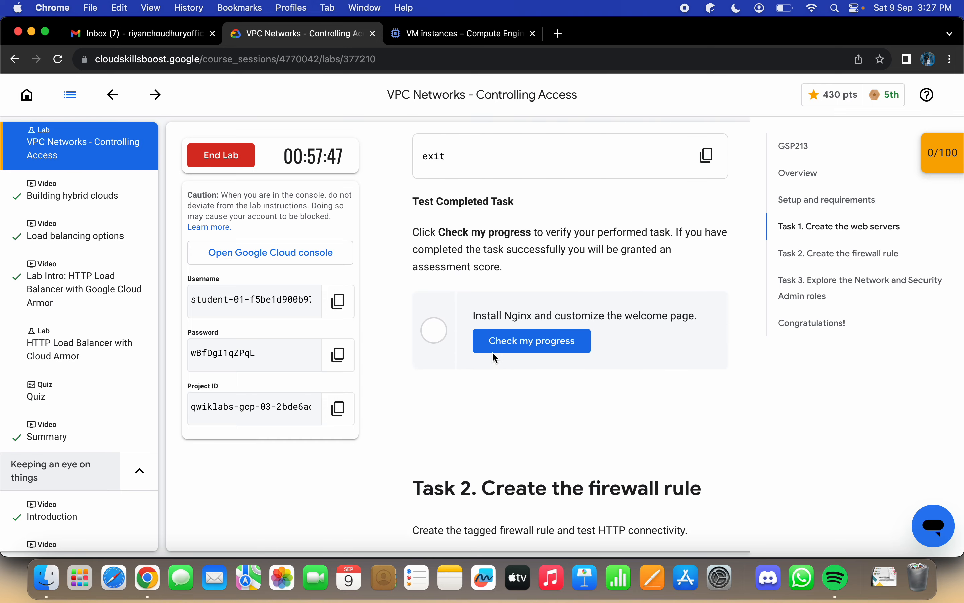
pyautogui.scroll(20, 493, 352)
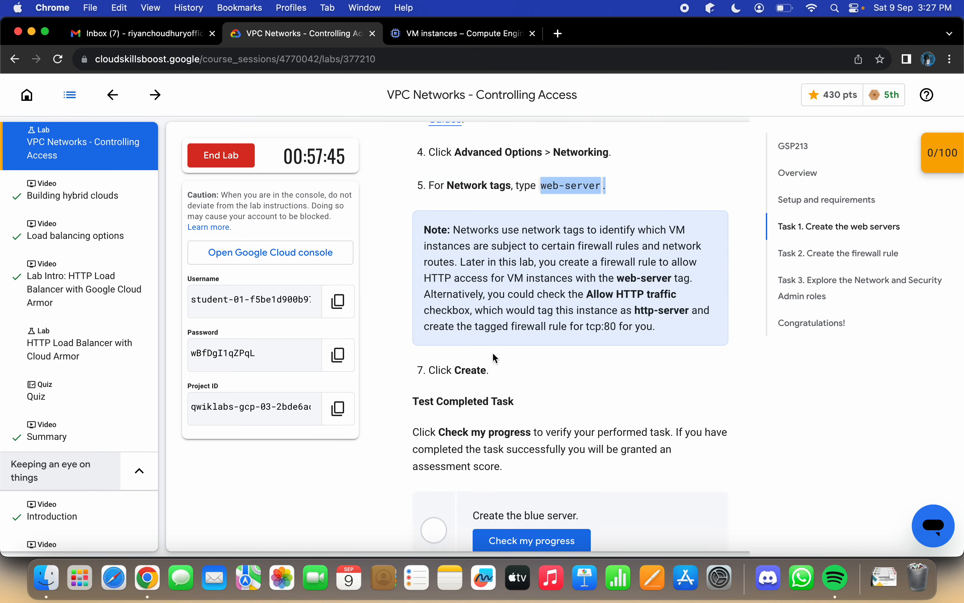
pyautogui.scroll(10, 495, 358)
pyautogui.scroll(-12, 491, 351)
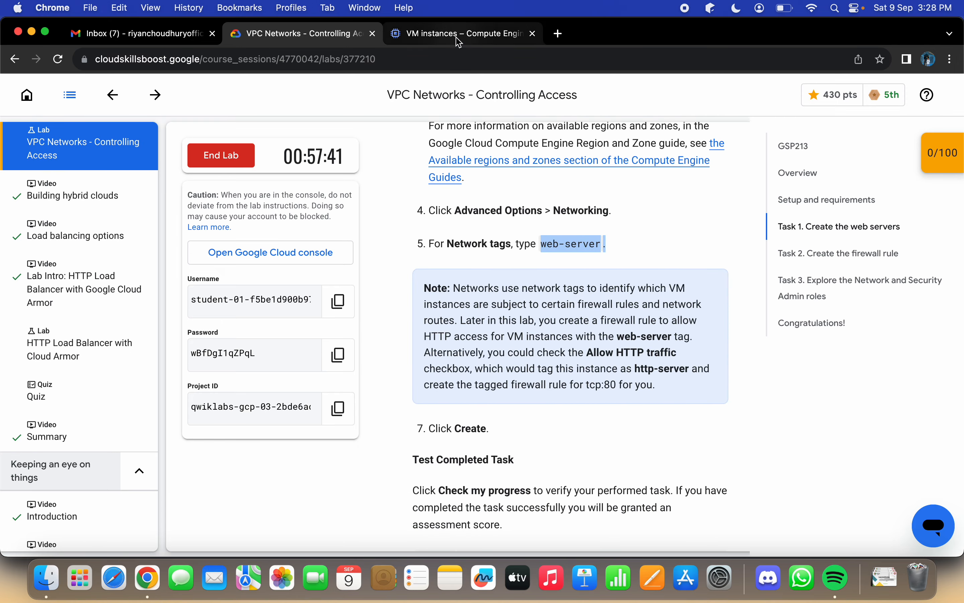
# Step: Check the blue instance's status and run the lab's progress check for creating the blue server
pyautogui.click(459, 35)
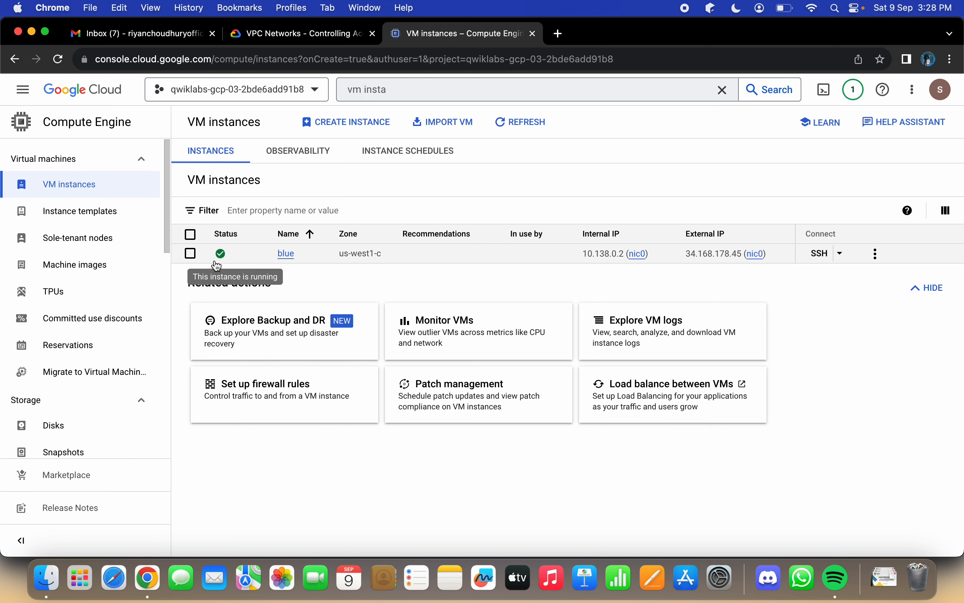
pyautogui.click(302, 34)
pyautogui.scroll(-8, 480, 296)
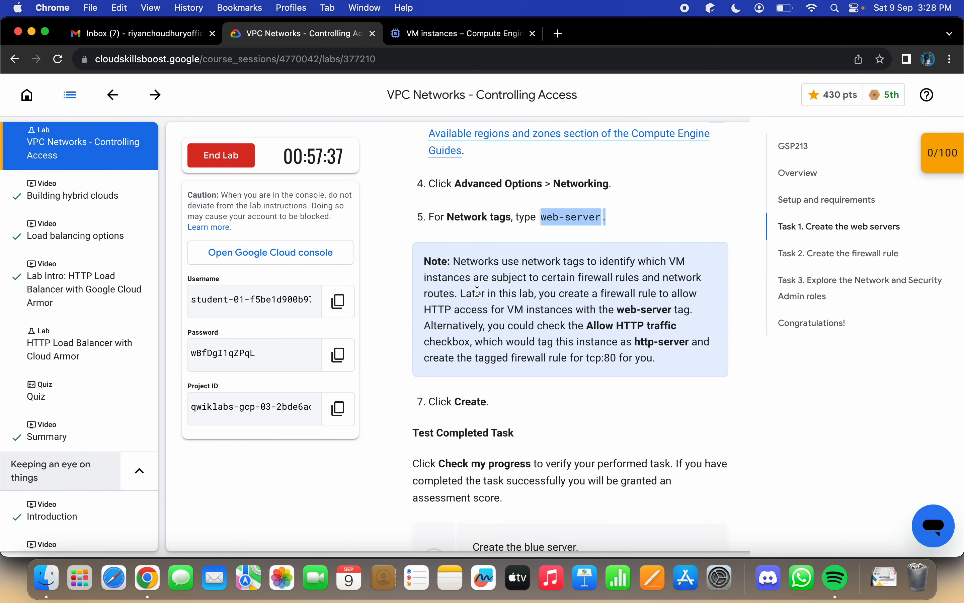
pyautogui.click(517, 323)
pyautogui.scroll(-3, 560, 360)
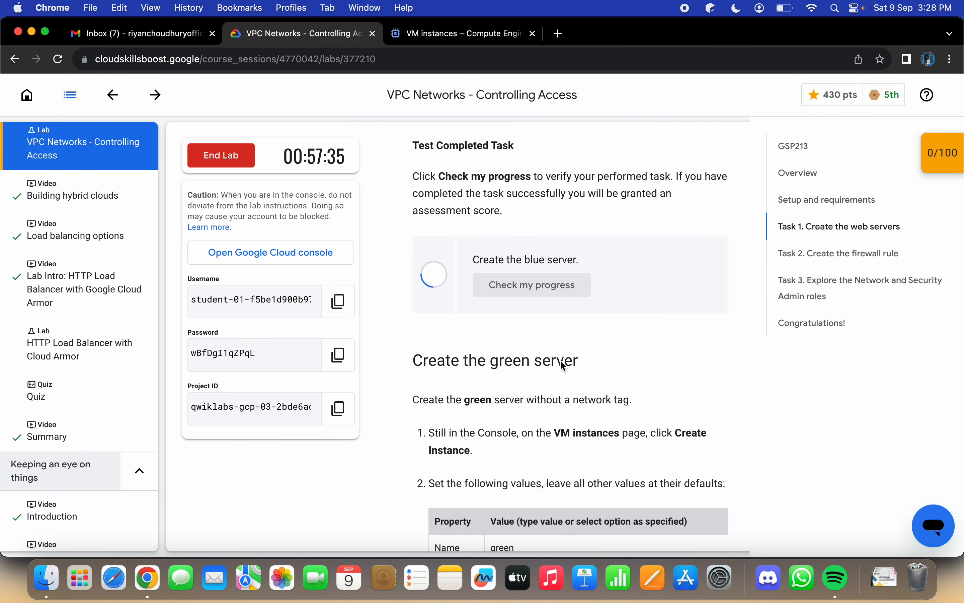
# Step: Copy the name "green" from the lab instructions and enter it as the name of a new VM instance
pyautogui.scroll(-8, 561, 362)
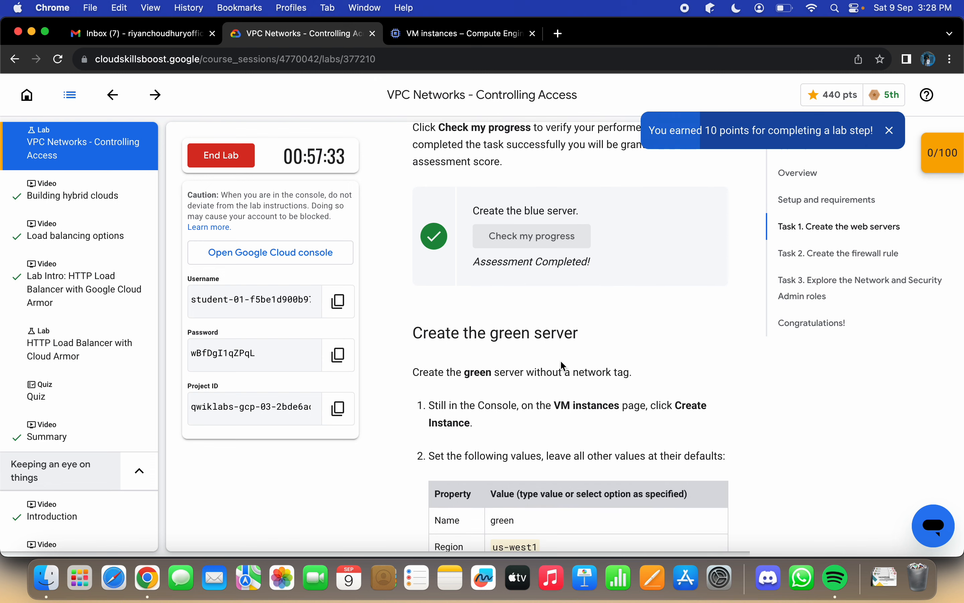
pyautogui.scroll(-2, 560, 359)
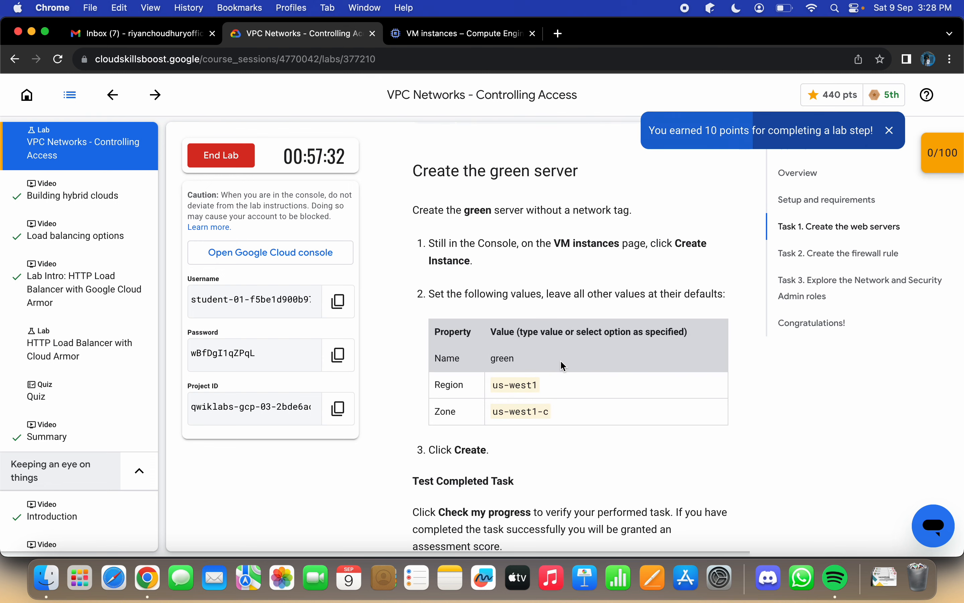
pyautogui.doubleClick(493, 358)
pyautogui.press('super+c')
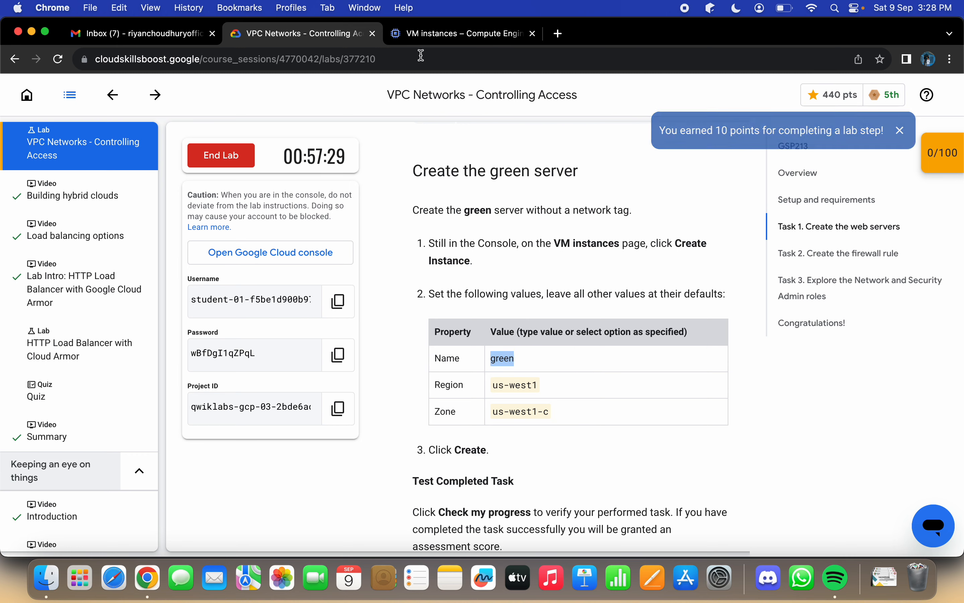
pyautogui.click(441, 32)
pyautogui.click(350, 121)
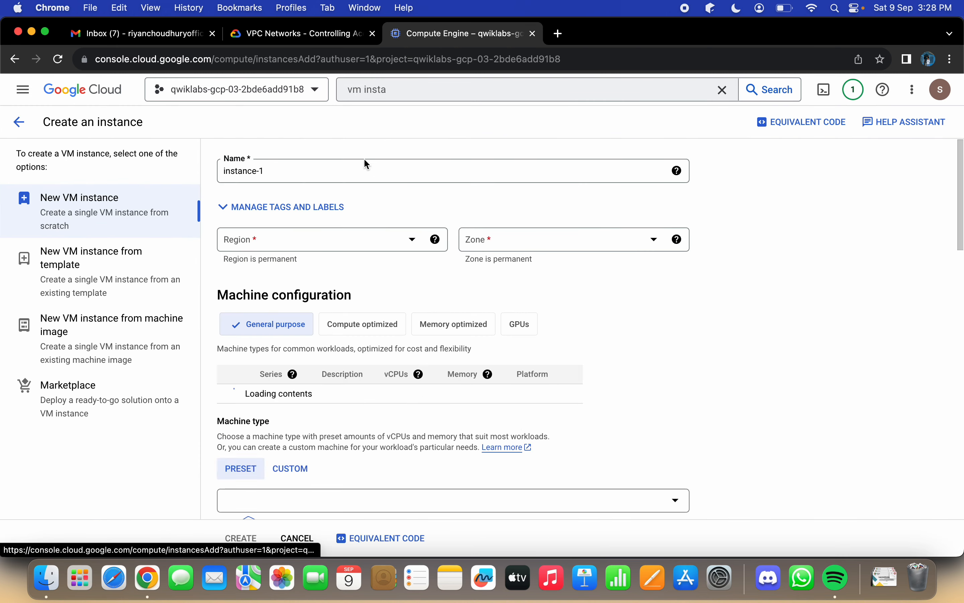
pyautogui.click(364, 180)
pyautogui.press('super+a')
pyautogui.press('super+v')
# Step: Check the remaining lab instructions for the green server and create the instance
pyautogui.click(303, 33)
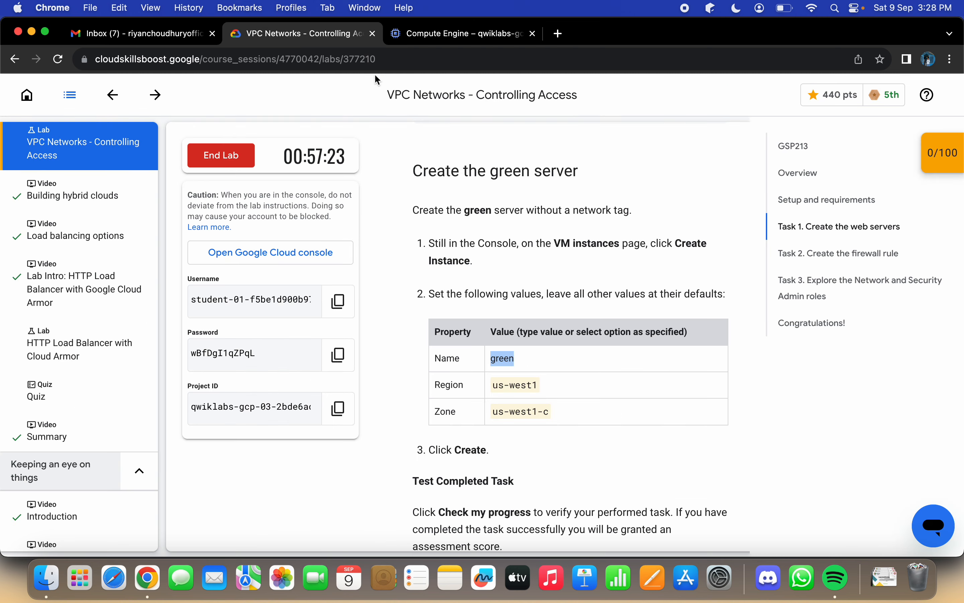
pyautogui.scroll(-3, 514, 400)
pyautogui.scroll(-3, 514, 399)
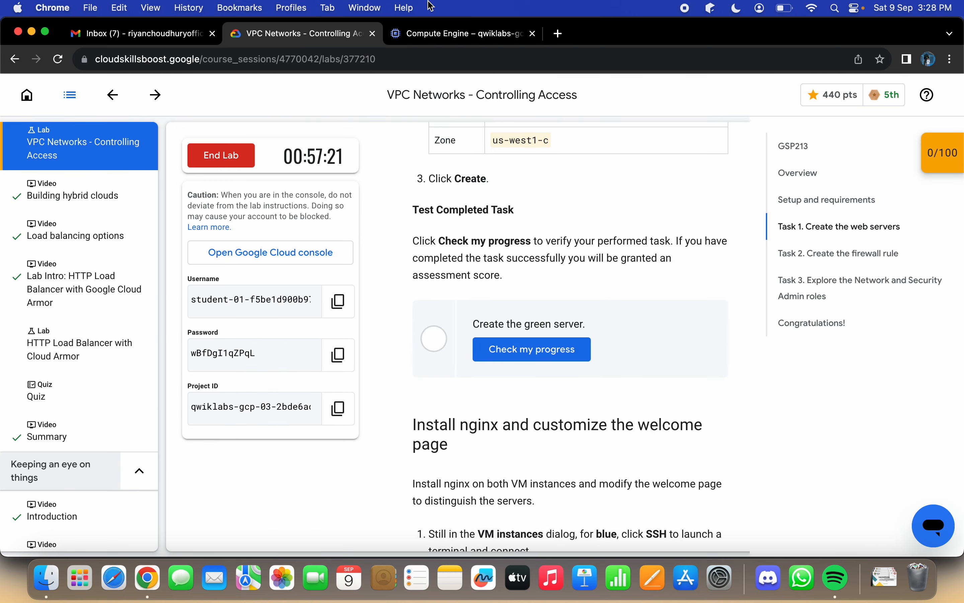
pyautogui.click(430, 42)
pyautogui.click(239, 538)
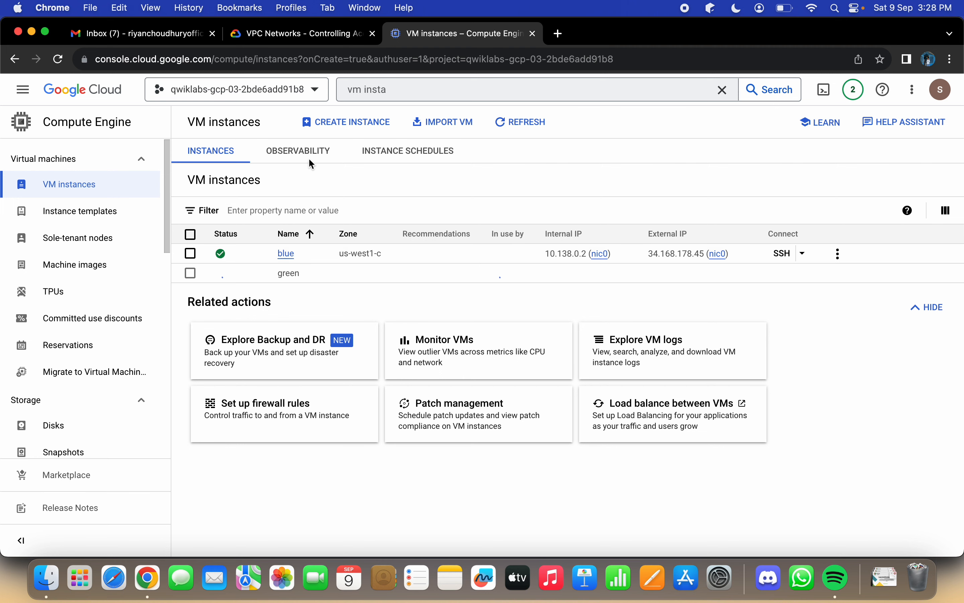
# Step: Refresh the VM instances list and run the lab's progress check for creating the green server
pyautogui.click(491, 127)
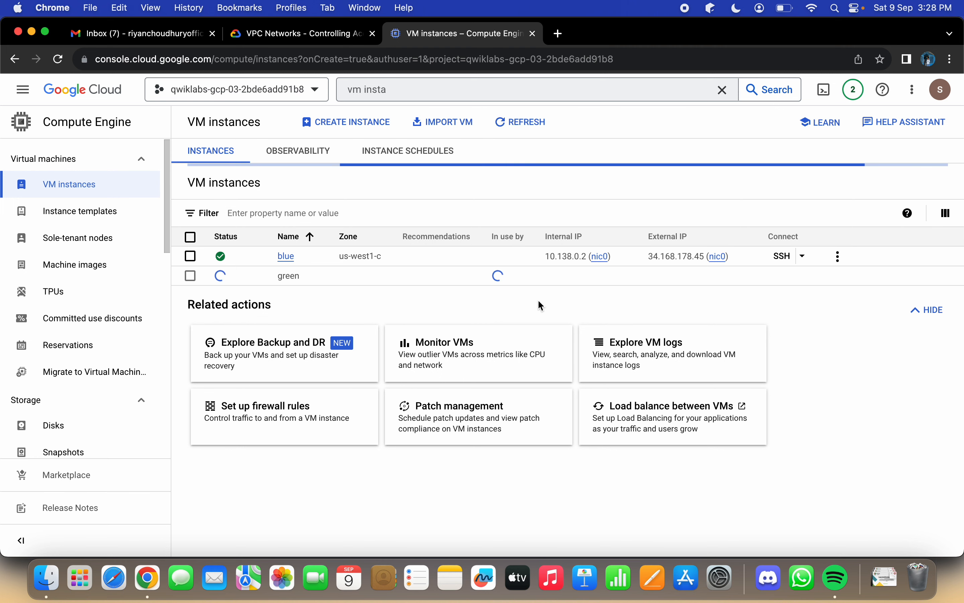
pyautogui.click(324, 34)
pyautogui.click(546, 350)
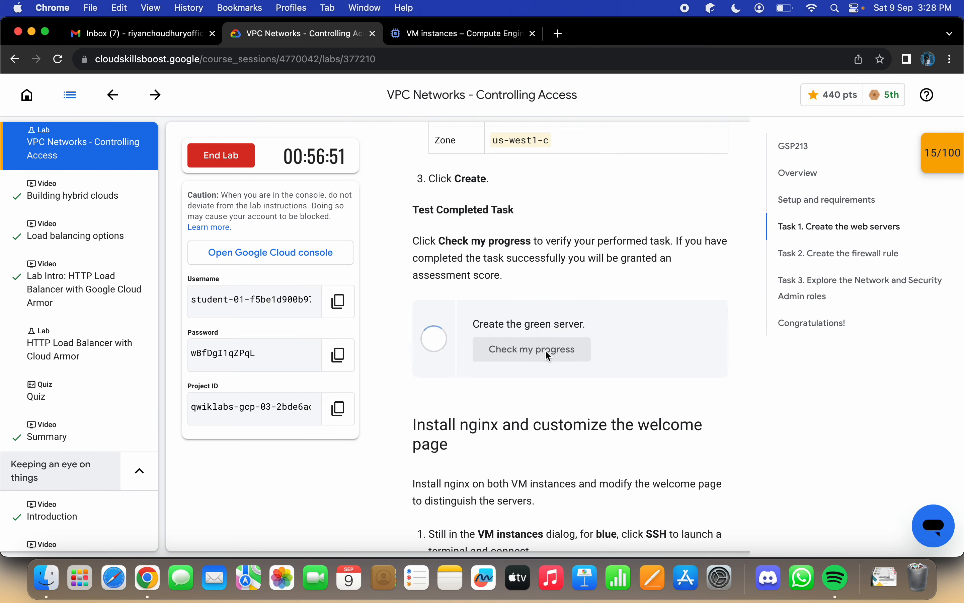
# Step: Read the lab's nginx installation steps, open an SSH session to the blue instance and authorize SSH-in-browser to connect
pyautogui.scroll(-3, 638, 407)
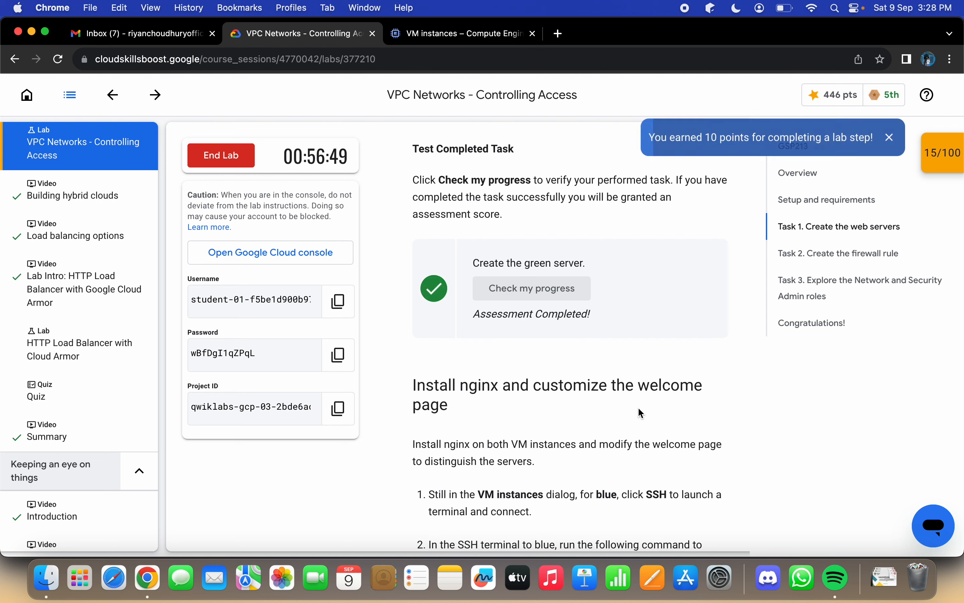
pyautogui.scroll(-8, 638, 407)
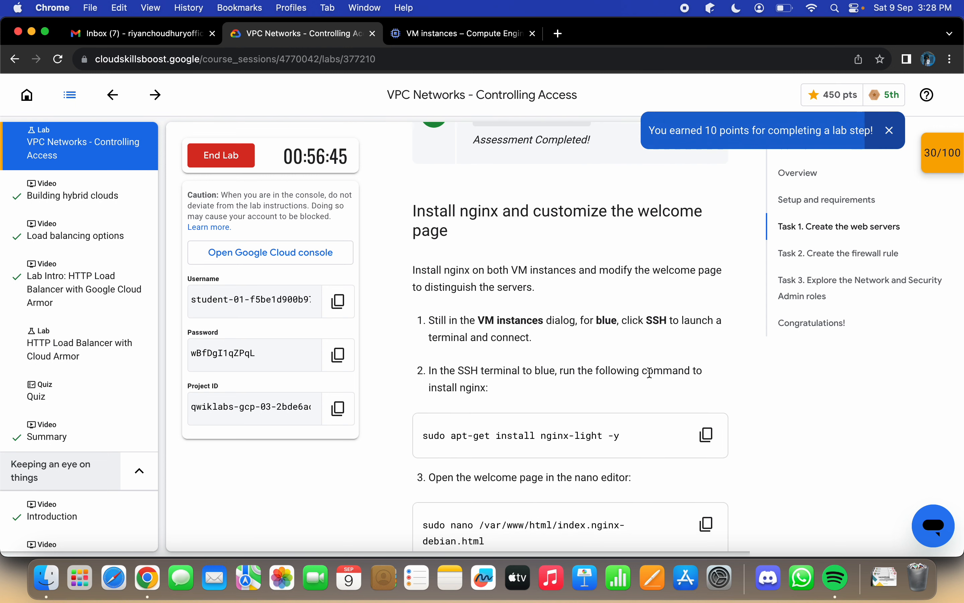
pyautogui.scroll(-4, 650, 377)
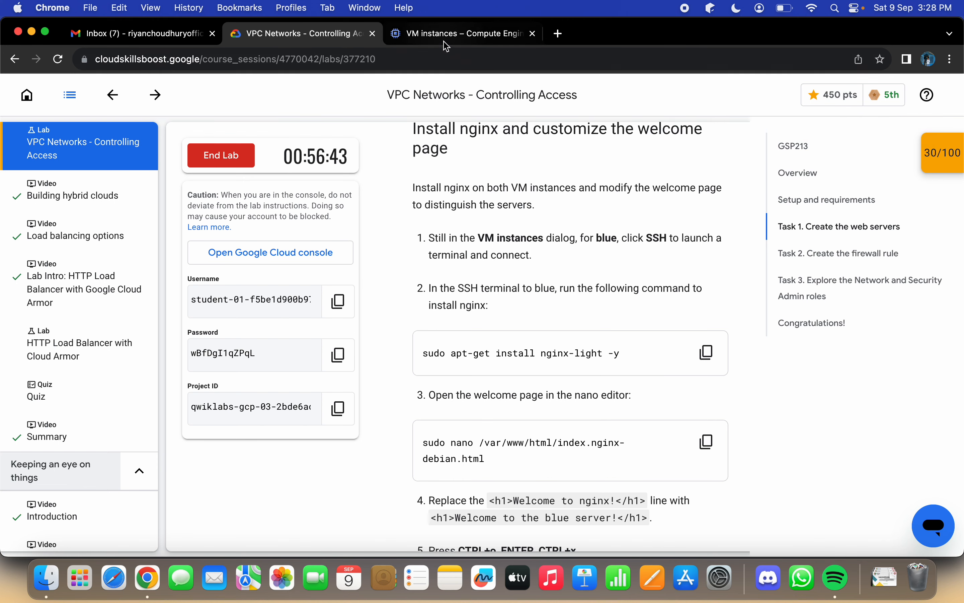
pyautogui.click(447, 36)
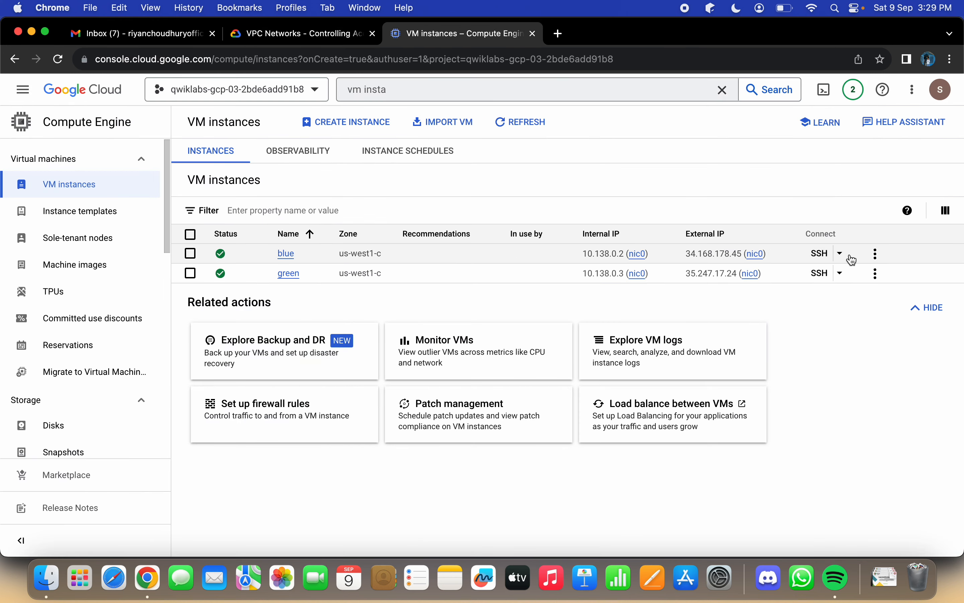
pyautogui.click(820, 256)
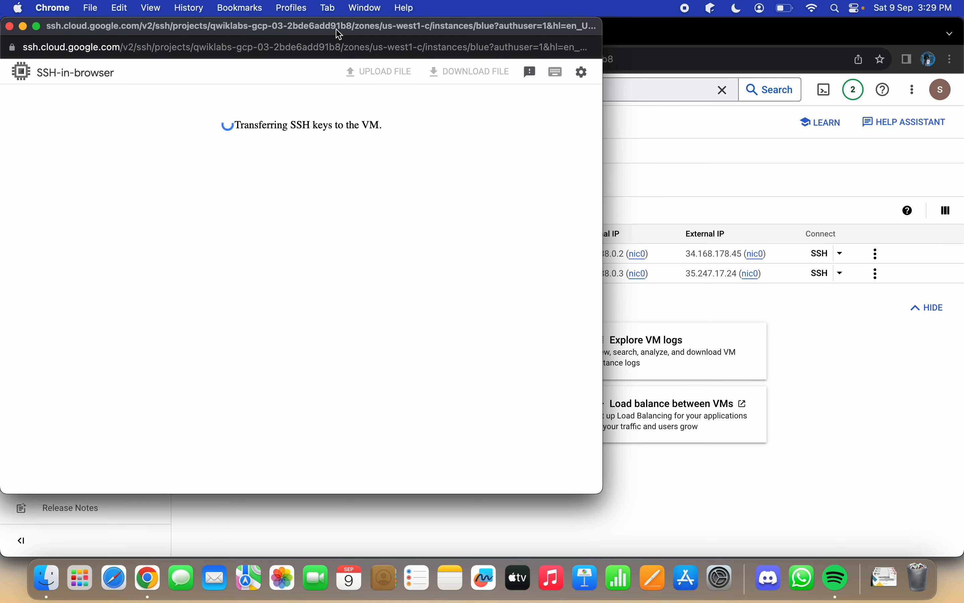
pyautogui.moveTo(338, 35); pyautogui.dragTo(733, 37)
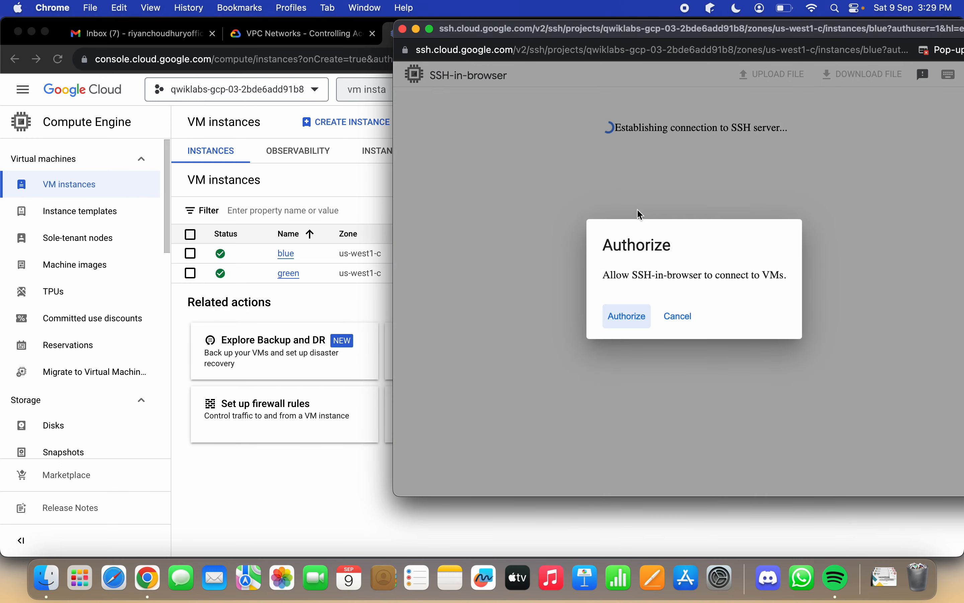
pyautogui.click(630, 315)
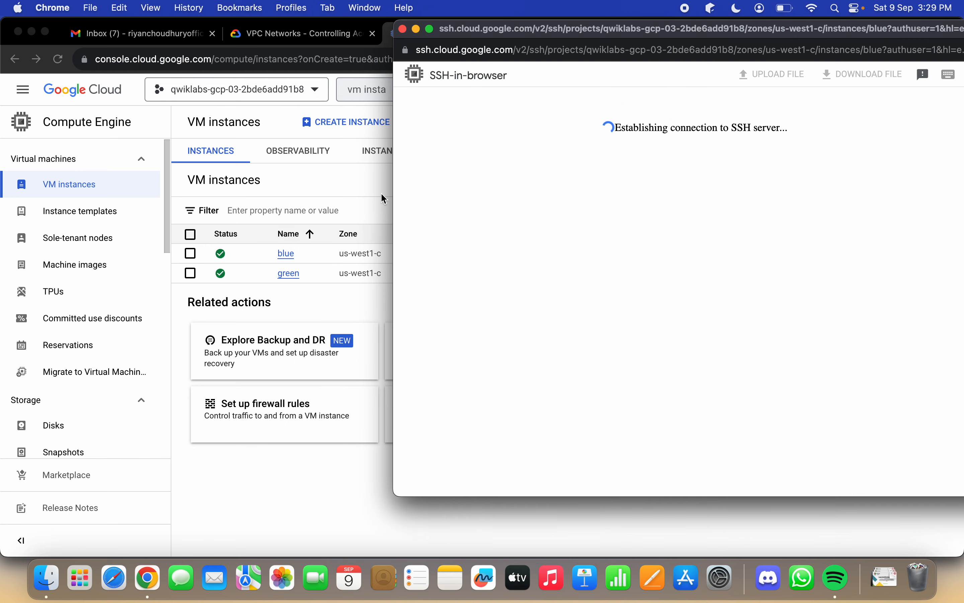
# Step: Copy the command "sudo apt-get install nginx-light -y" from the lab and open and authorize another SSH session to the blue instance
pyautogui.click(277, 36)
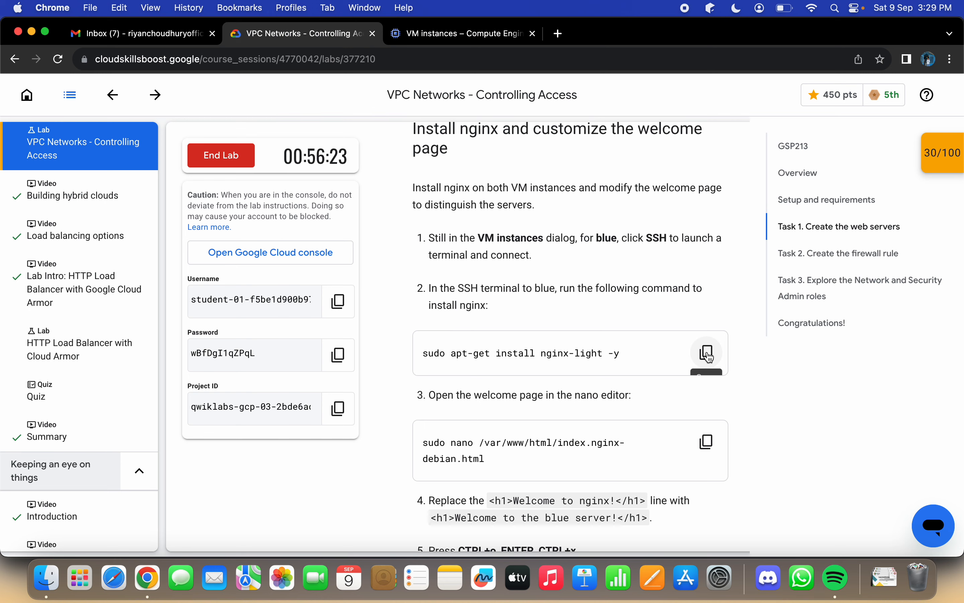
pyautogui.click(706, 352)
pyautogui.click(443, 36)
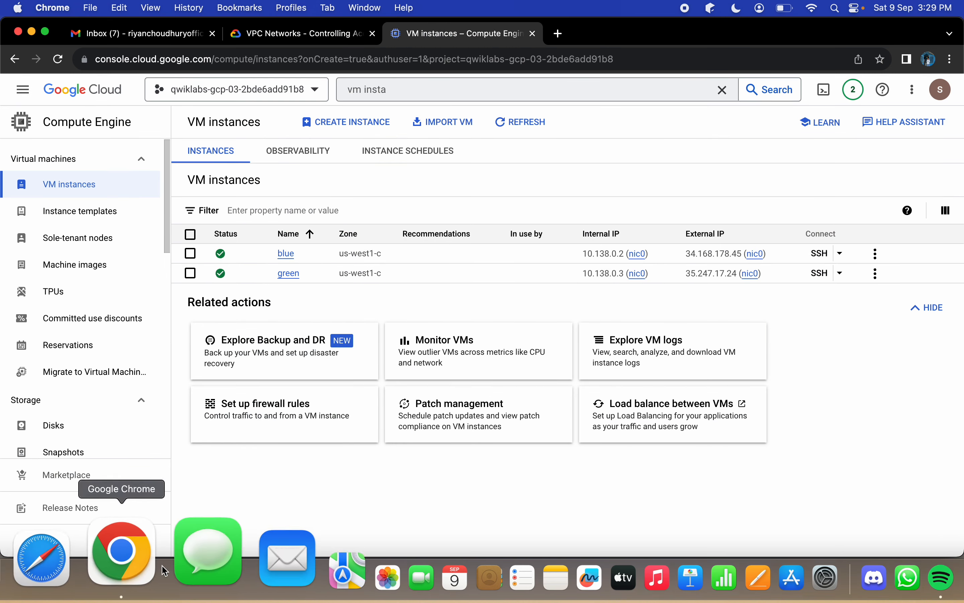
pyautogui.click(822, 255)
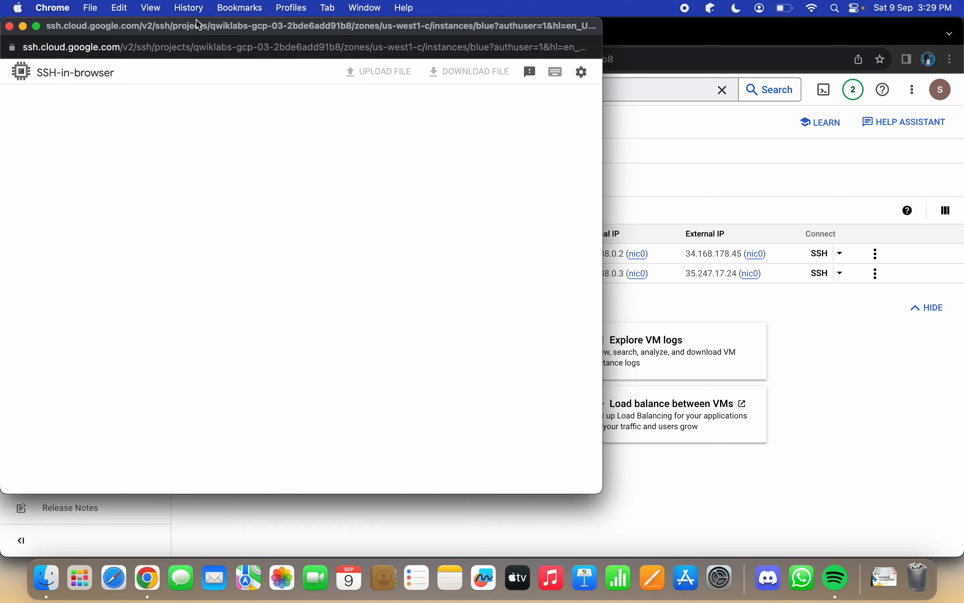
pyautogui.moveTo(204, 28); pyautogui.dragTo(470, 90)
pyautogui.click(508, 380)
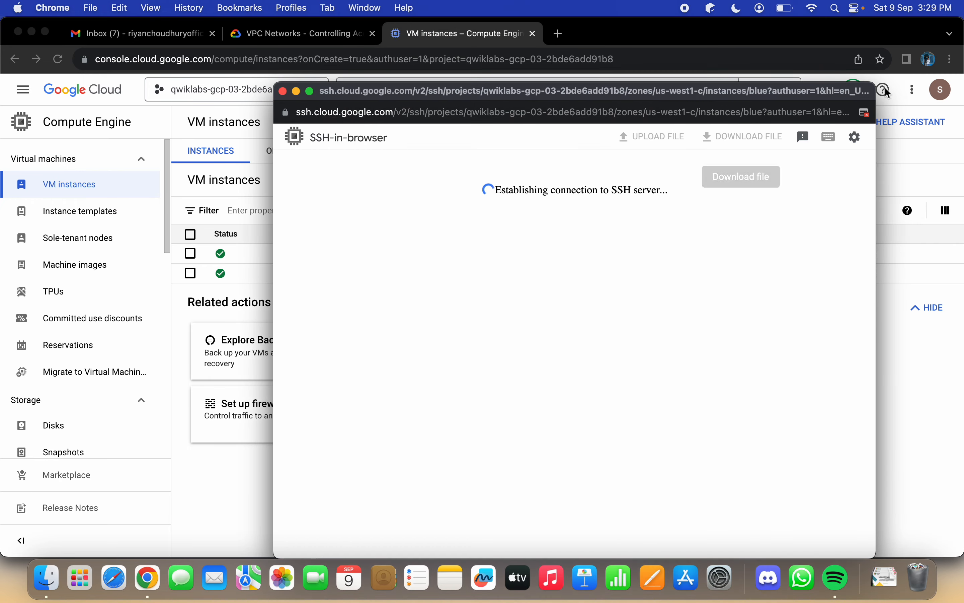
# Step: Dismiss the blocked pop-ups notice, make the blue SSH terminal full screen and run "sudo apt-get install nginx-light -y"
pyautogui.click(866, 113)
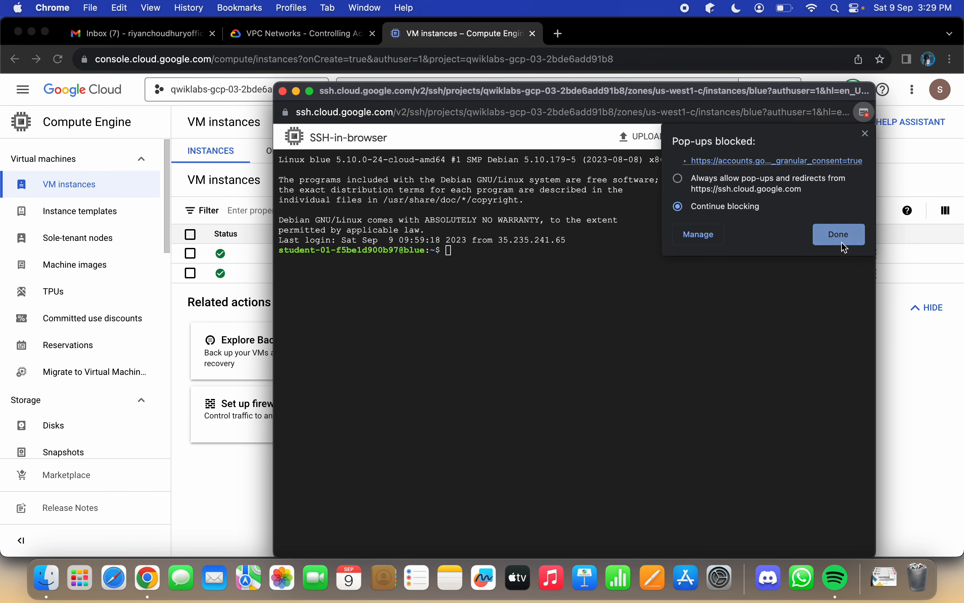
pyautogui.click(842, 241)
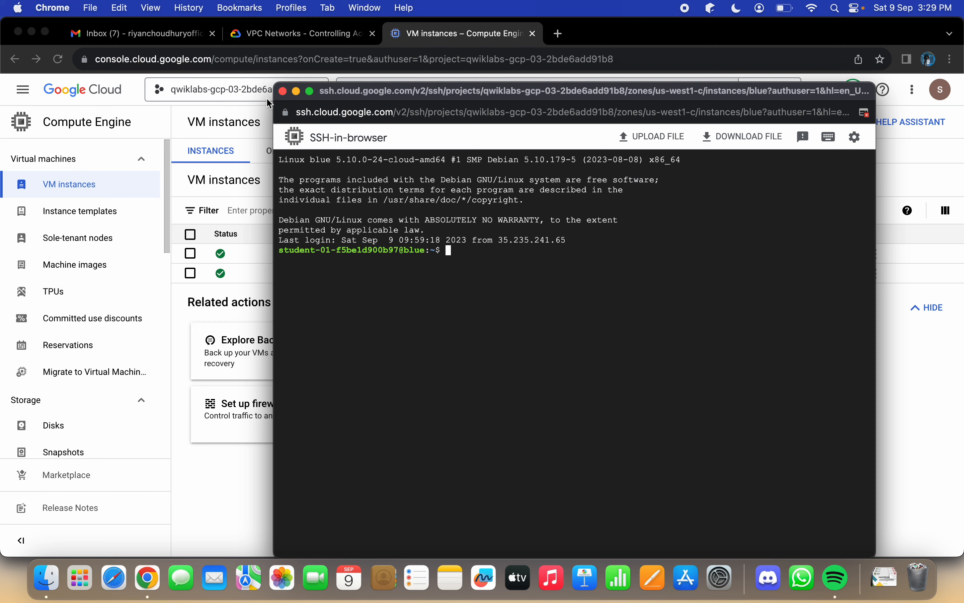
pyautogui.click(310, 90)
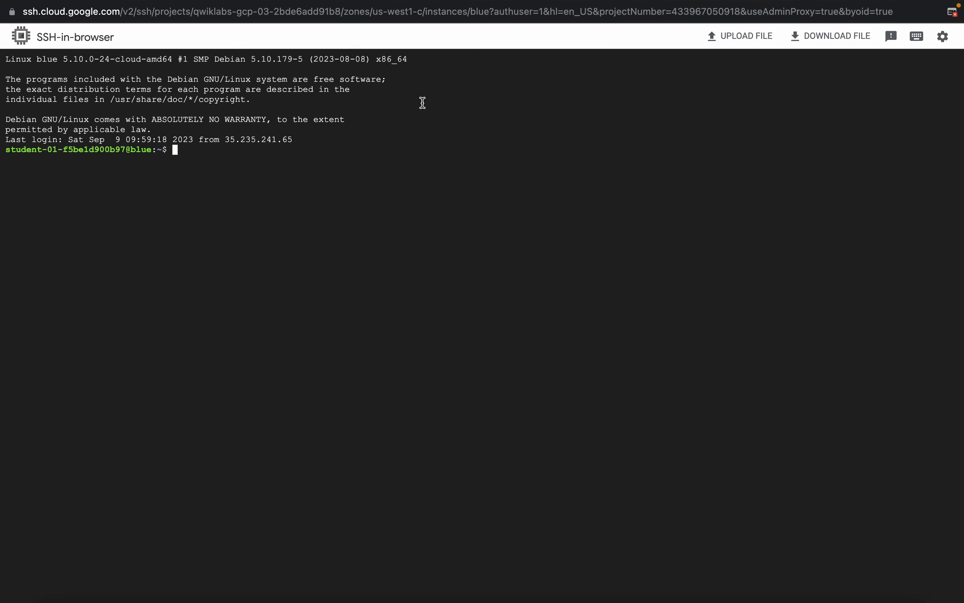
pyautogui.press('super+v')
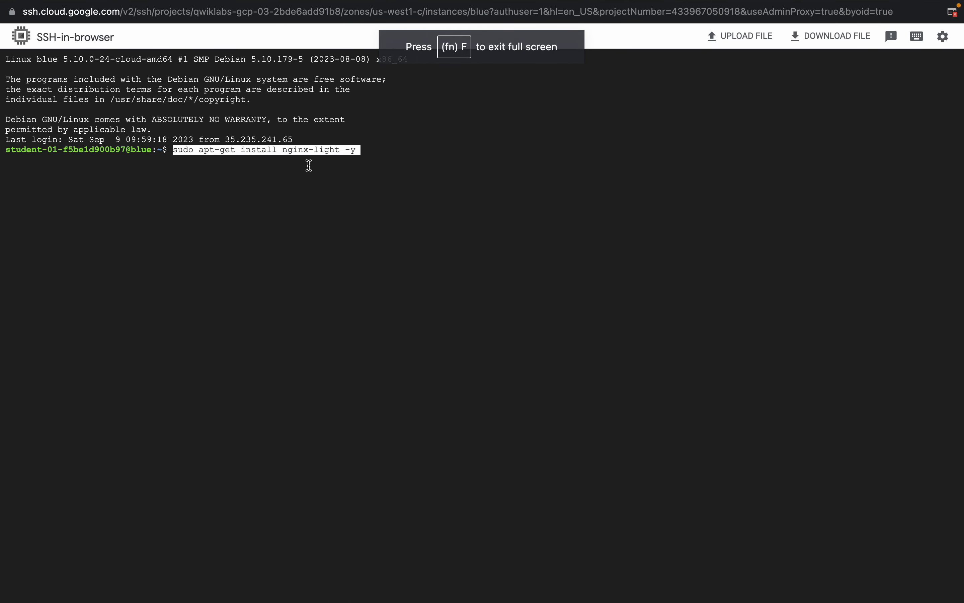
pyautogui.press('Return')
# Step: Copy the command "sudo nano /var/www/html/index.nginx-debian.html" from the lab instructions and run it in the blue SSH terminal
pyautogui.hotkey('ctrl', 'Left')
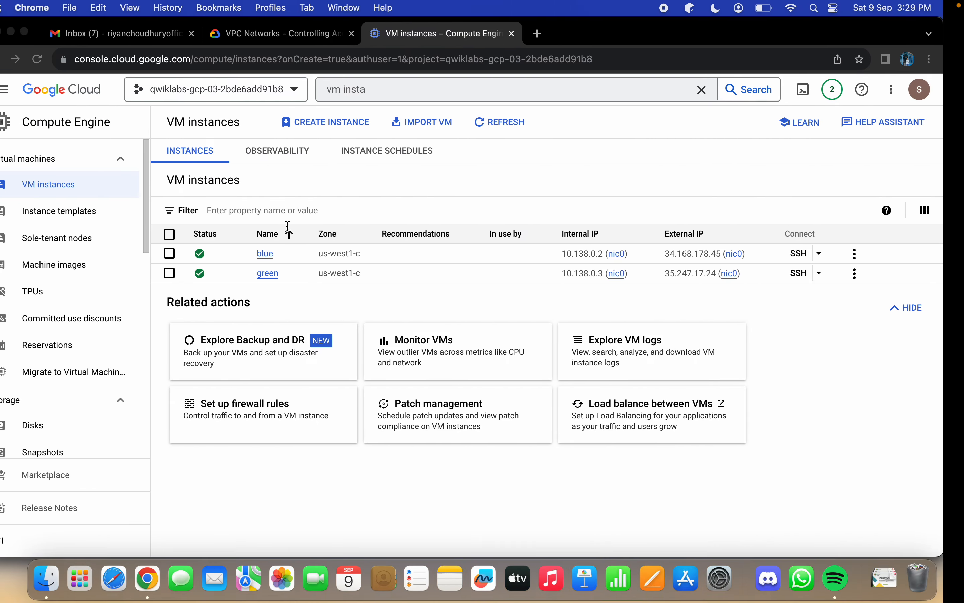
pyautogui.click(304, 33)
pyautogui.scroll(-5, 423, 266)
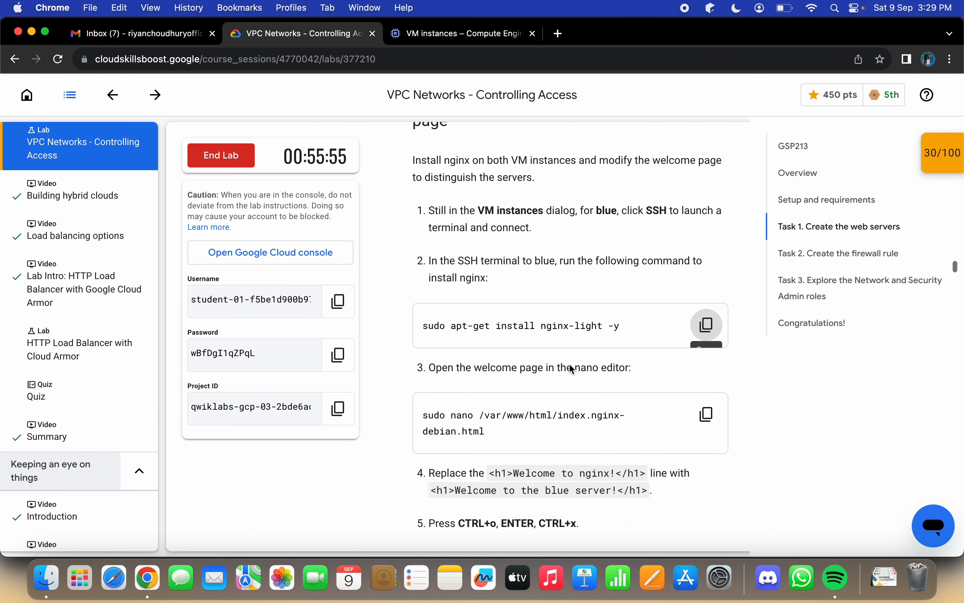
pyautogui.click(707, 326)
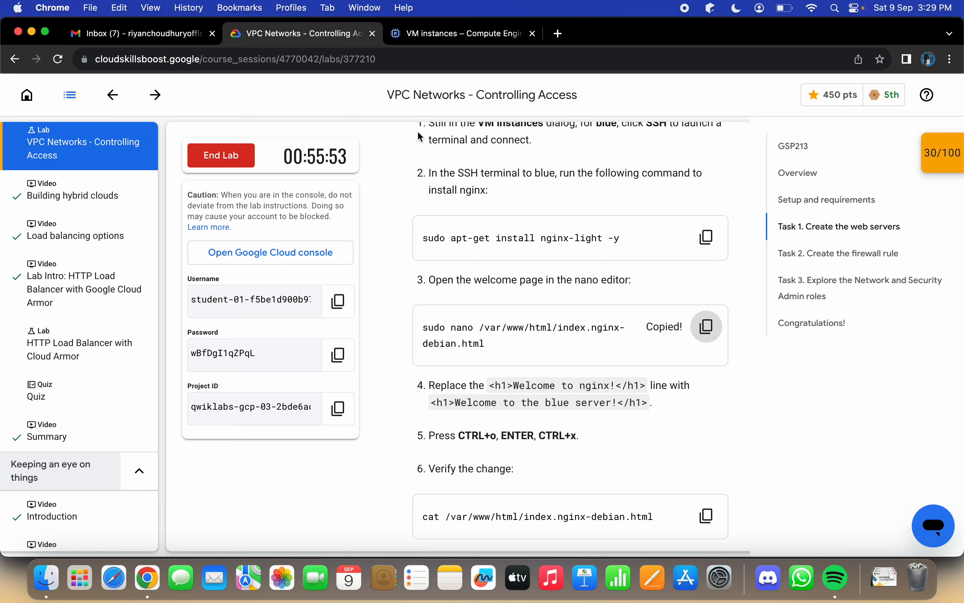
pyautogui.click(430, 34)
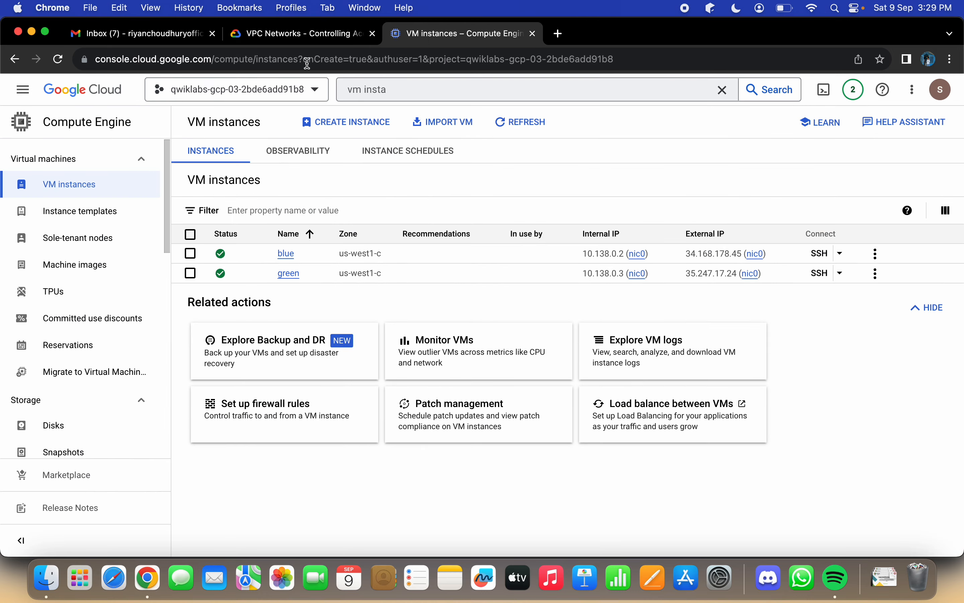
pyautogui.click(304, 33)
pyautogui.hotkey('ctrl', 'Right')
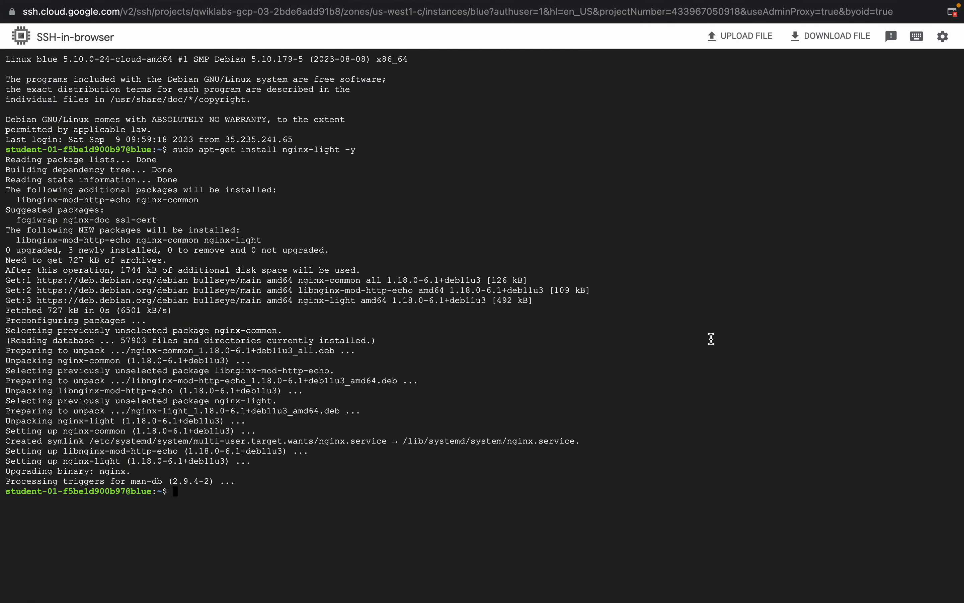
pyautogui.press('super+v')
pyautogui.press('Return')
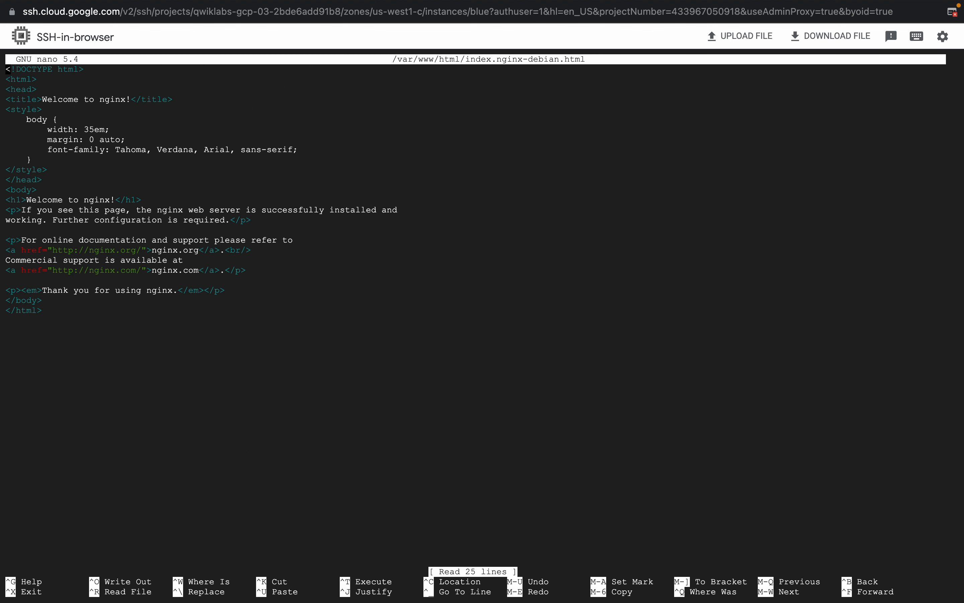
# Step: Copy the replacement heading line "<h1>Welcome to the blue server!</h1>" from the lab instructions and return to the nano editor
pyautogui.press('Down')
pyautogui.press('Down')
pyautogui.press('Down')
pyautogui.press('Down')
pyautogui.press('Down')
pyautogui.press('Down')
pyautogui.press('Down')
pyautogui.press('Down')
pyautogui.press('Down')
pyautogui.press('Down')
pyautogui.press('Down')
pyautogui.press('Down')
pyautogui.press('Down')
pyautogui.press('Down')
pyautogui.hotkey('ctrl', 'Left')
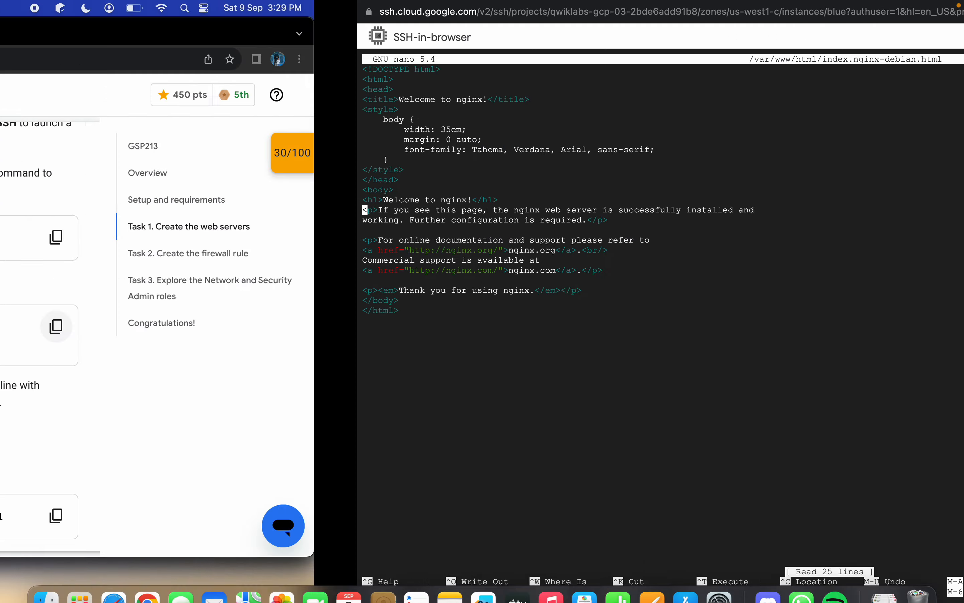
pyautogui.scroll(-3, 536, 337)
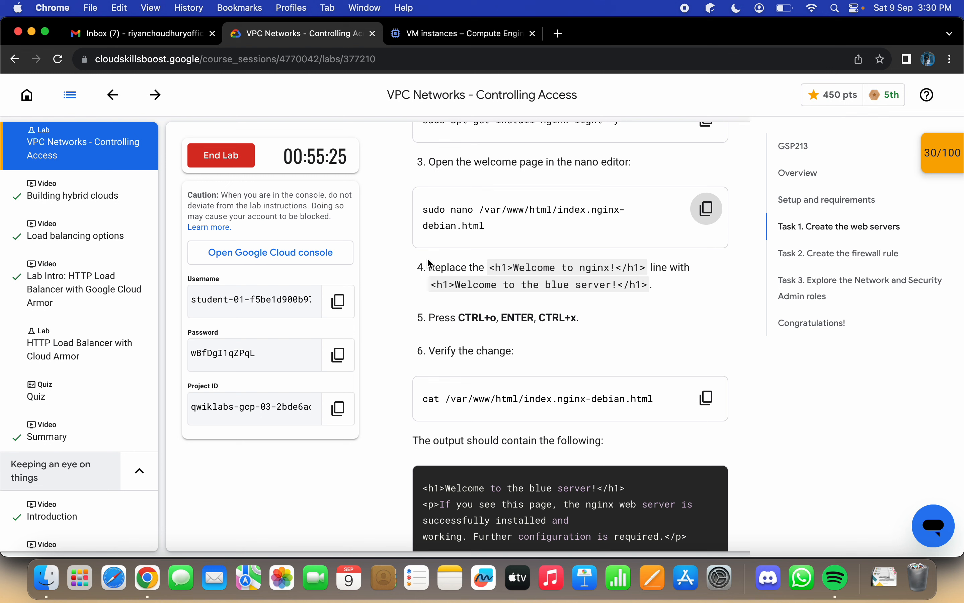
pyautogui.moveTo(432, 287); pyautogui.dragTo(647, 280)
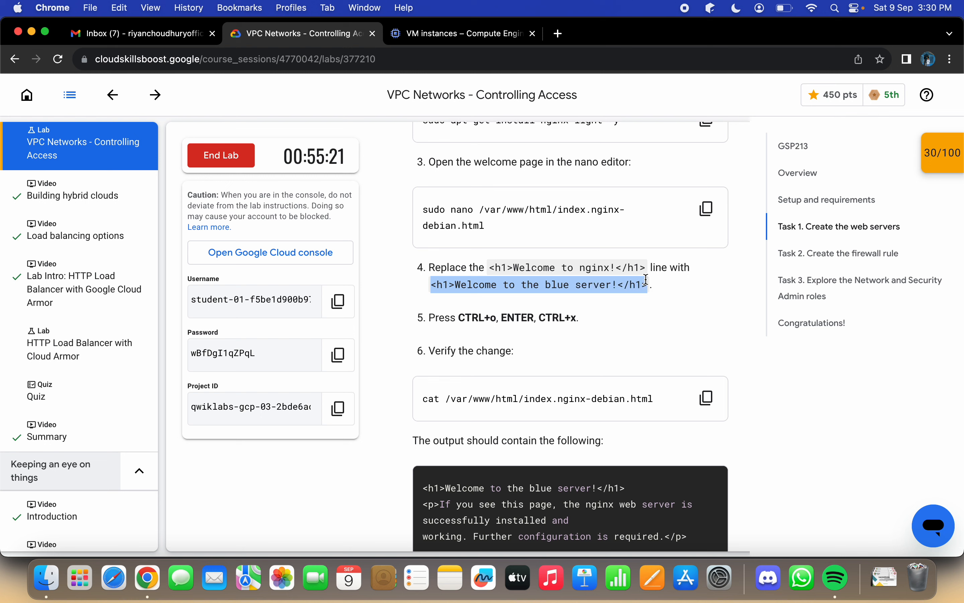
pyautogui.press('super+c')
pyautogui.hotkey('ctrl', 'Right')
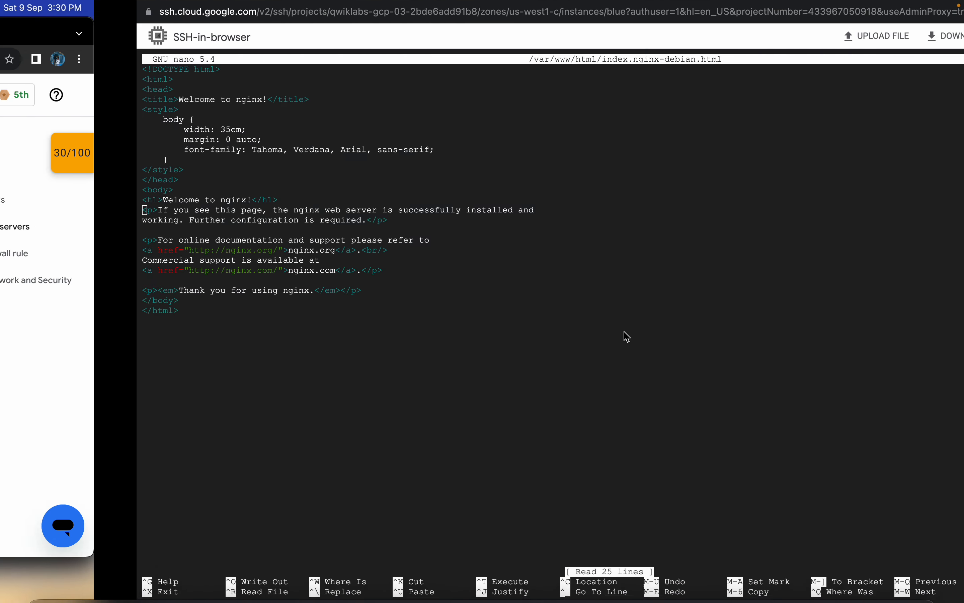
# Step: Replace the "<h1>Welcome to nginx!</h1>" line in the blue server's welcome page with the copied "<h1>Welcome to the blue server!</h1>"
pyautogui.press('Down')
pyautogui.press('Down')
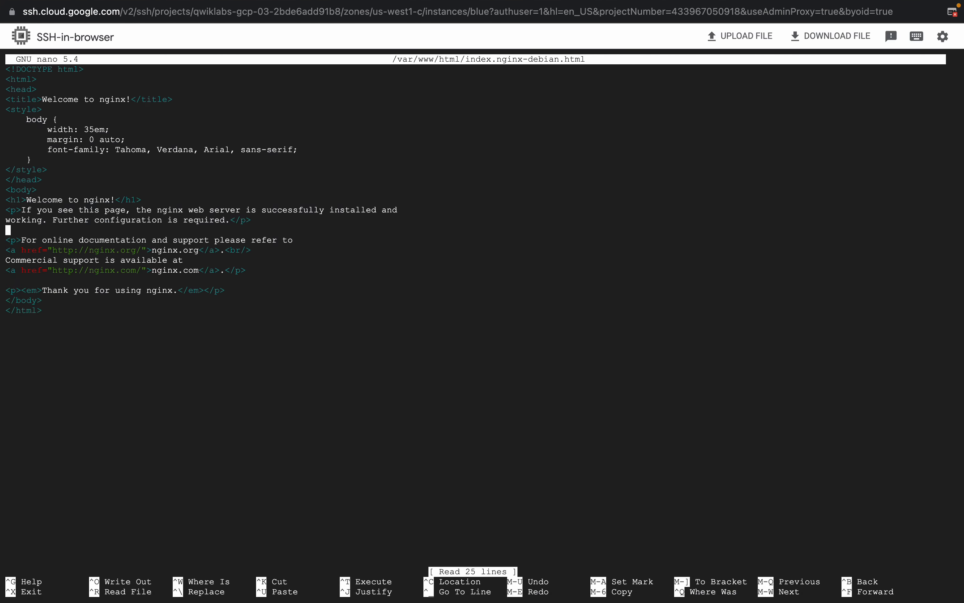
pyautogui.press('Down')
pyautogui.press('Up')
pyautogui.press('Up')
pyautogui.press('Up')
pyautogui.press('Up')
pyautogui.press('Up')
pyautogui.press('Down')
pyautogui.press('Right')
pyautogui.press('Right')
pyautogui.press('Right')
pyautogui.press('Right')
pyautogui.press('Right')
pyautogui.press('Right')
pyautogui.press('Right')
pyautogui.press('Right')
pyautogui.press('Right')
pyautogui.press('Right')
pyautogui.press('Right')
pyautogui.press('Right')
pyautogui.press('Right')
pyautogui.press('Right')
pyautogui.press('Right')
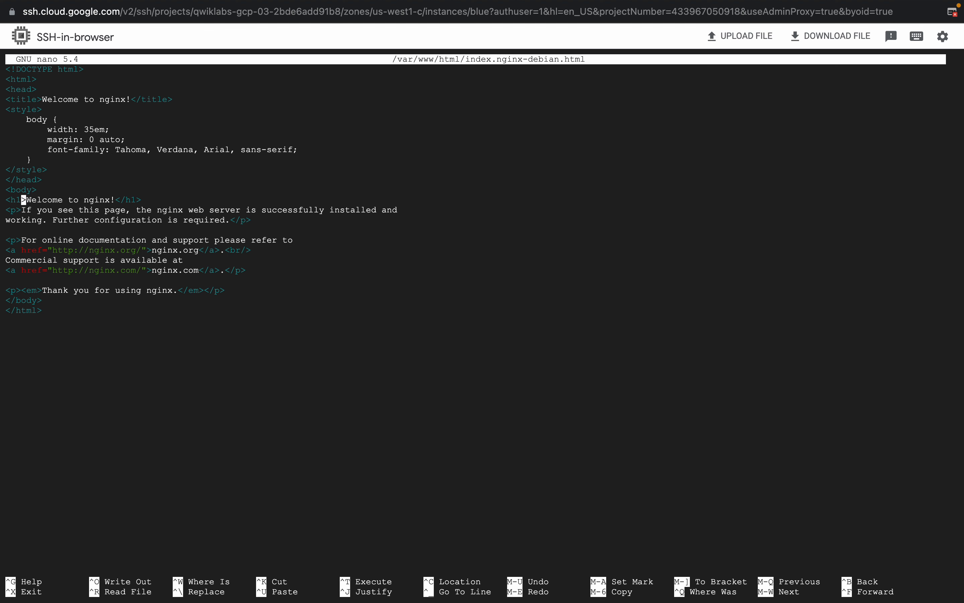
pyautogui.press('Right')
pyautogui.press('Right')
pyautogui.press('Right')
pyautogui.press('Right')
pyautogui.press('Right')
pyautogui.press('Right')
pyautogui.press('Right')
pyautogui.press('Right')
pyautogui.press('Right')
pyautogui.press('Right')
pyautogui.press('Right')
pyautogui.press('BackSpace')
pyautogui.press('BackSpace')
pyautogui.press('BackSpace')
pyautogui.press('BackSpace')
pyautogui.press('BackSpace')
pyautogui.press('BackSpace')
pyautogui.press('BackSpace')
pyautogui.press('BackSpace')
pyautogui.press('BackSpace')
pyautogui.press('BackSpace')
pyautogui.press('BackSpace')
pyautogui.press('BackSpace')
pyautogui.press('BackSpace')
pyautogui.press('BackSpace')
pyautogui.press('BackSpace')
pyautogui.press('BackSpace')
pyautogui.press('BackSpace')
pyautogui.press('BackSpace')
pyautogui.press('BackSpace')
pyautogui.press('BackSpace')
pyautogui.press('BackSpace')
pyautogui.press('BackSpace')
pyautogui.press('BackSpace')
pyautogui.press('BackSpace')
pyautogui.press('BackSpace')
pyautogui.press('super+v')
# Step: Save the blue server's welcome page under the same file name and exit nano
pyautogui.hotkey('ctrl', 'o')
pyautogui.press('Return')
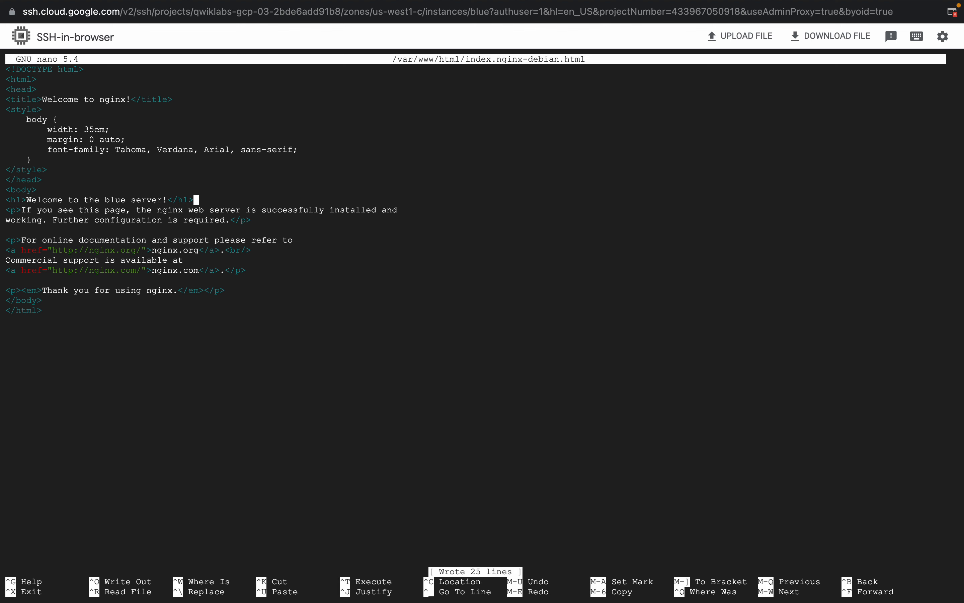
pyautogui.hotkey('ctrl', 'x')
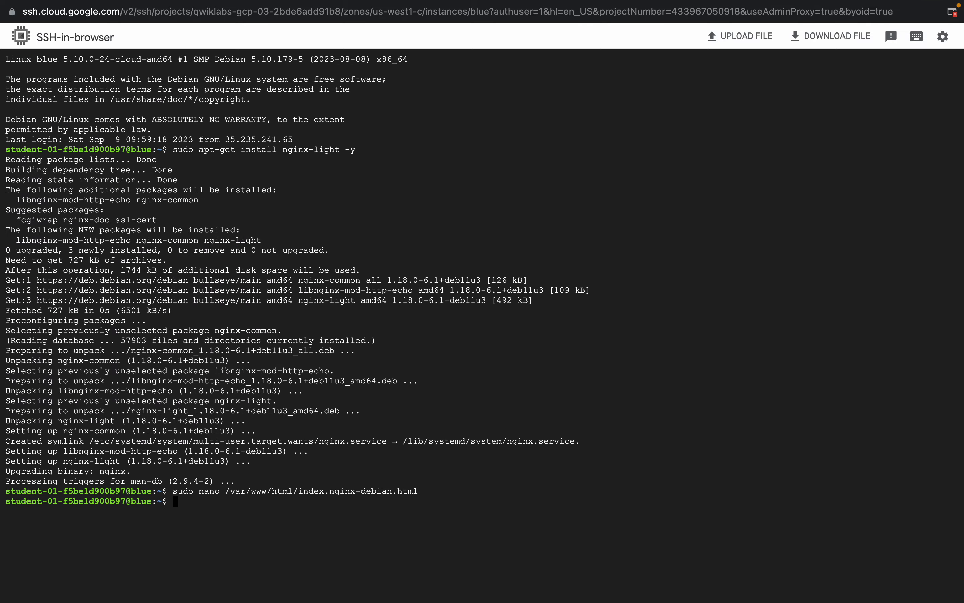
# Step: Check the lab's next instructions and close the SSH session to the blue server with "exit"
pyautogui.hotkey('ctrl', 'Left')
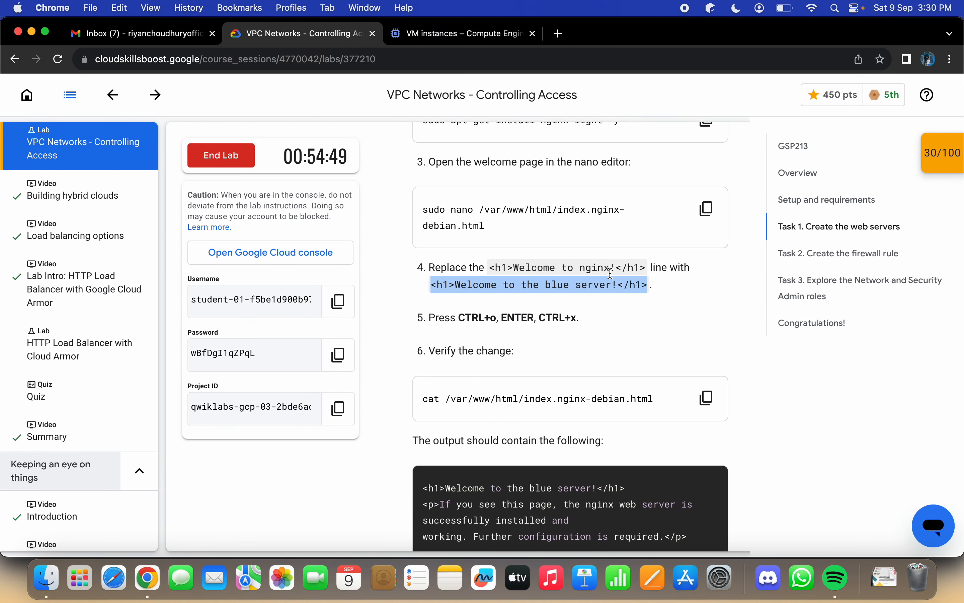
pyautogui.scroll(-8, 610, 274)
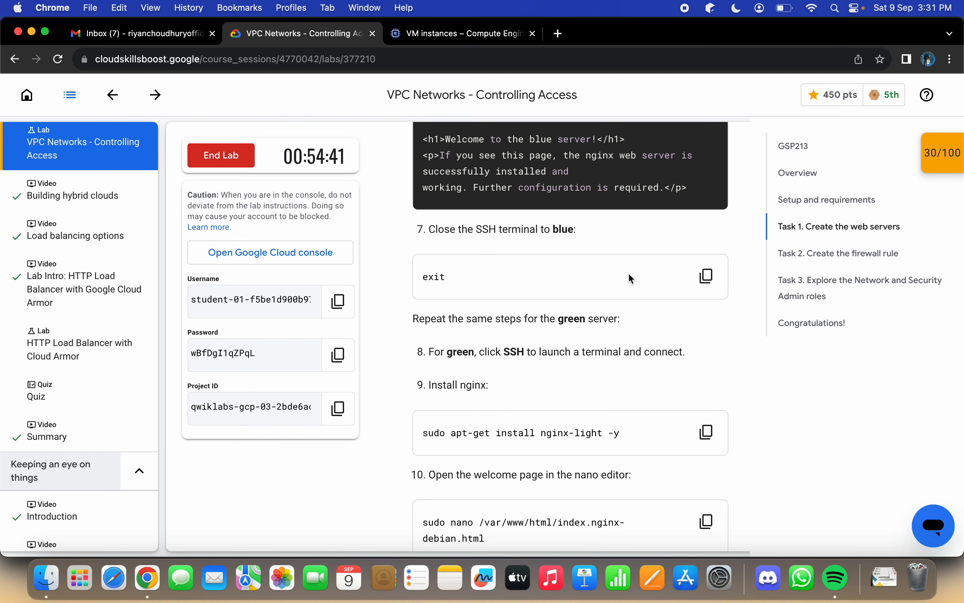
pyautogui.scroll(-1, 631, 279)
pyautogui.click(458, 33)
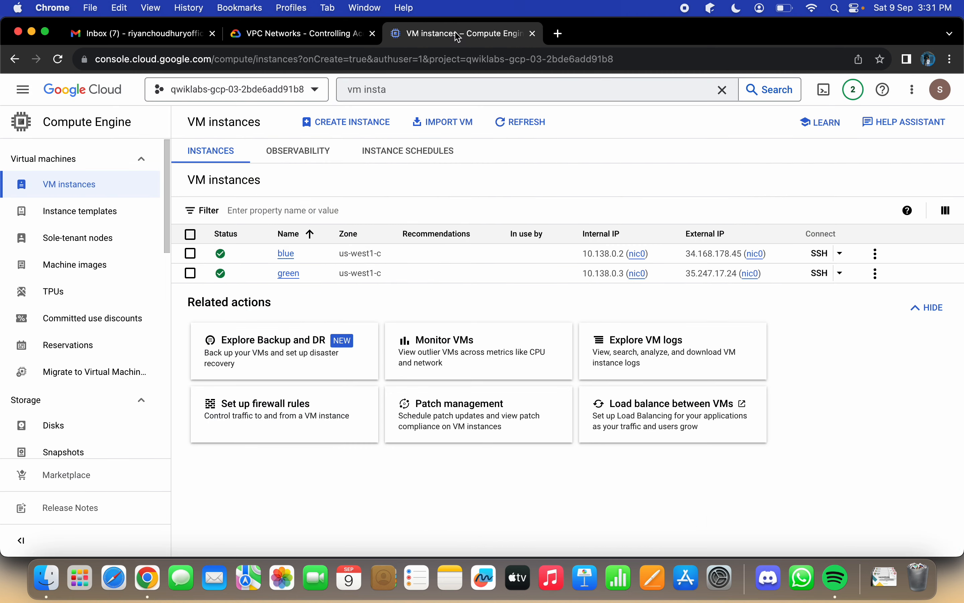
pyautogui.click(299, 33)
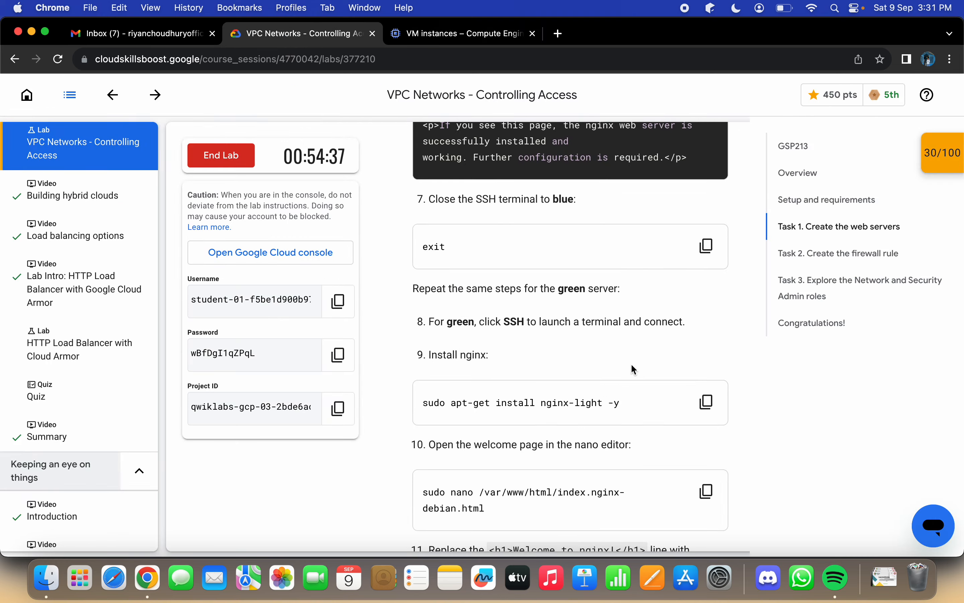
pyautogui.hotkey('ctrl', 'Right')
pyautogui.write('exit')
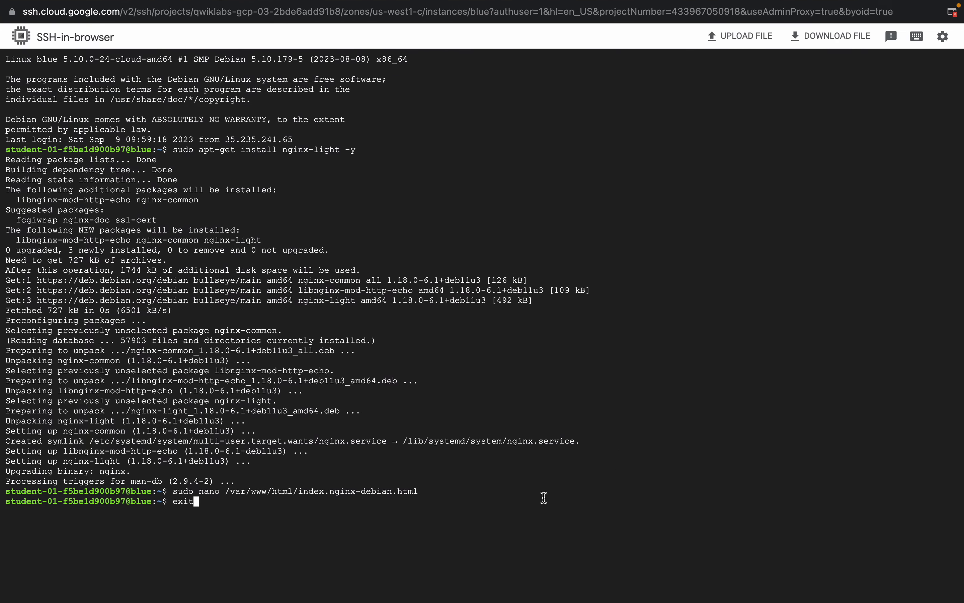
# Step: Open an SSH session to the green instance from the VM instances list and make its window full screen
pyautogui.hotkey('ctrl', 'Left')
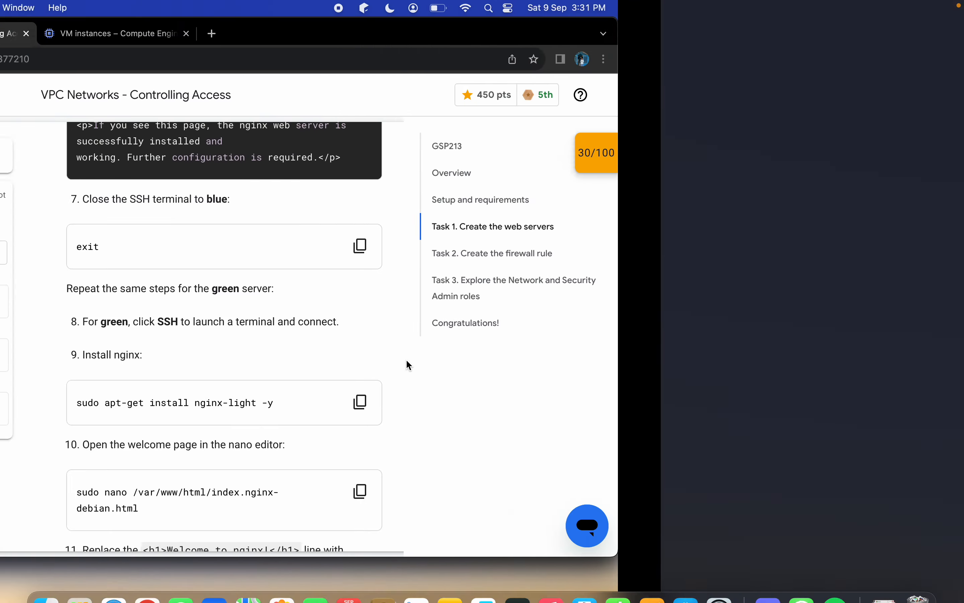
pyautogui.click(465, 33)
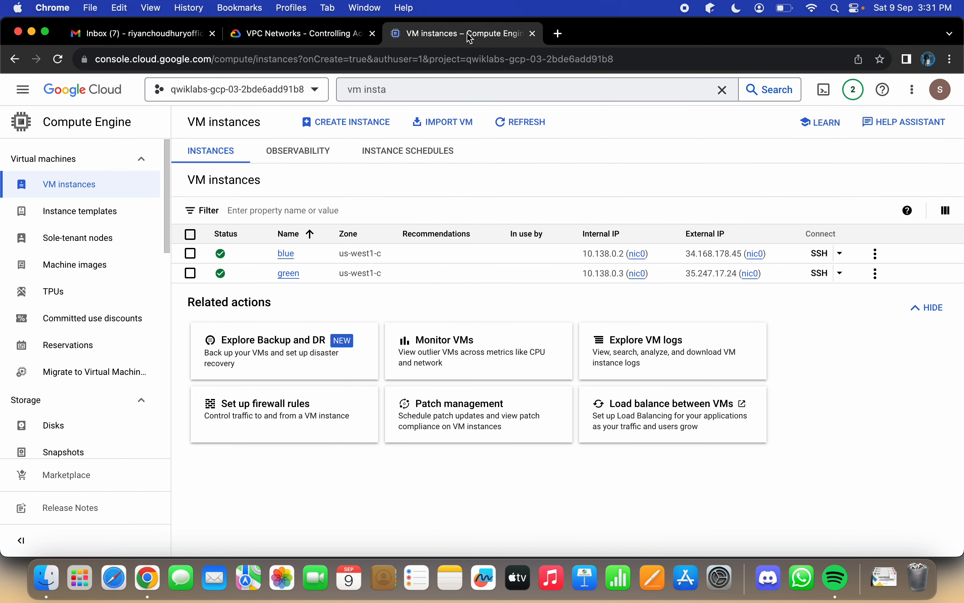
pyautogui.click(815, 272)
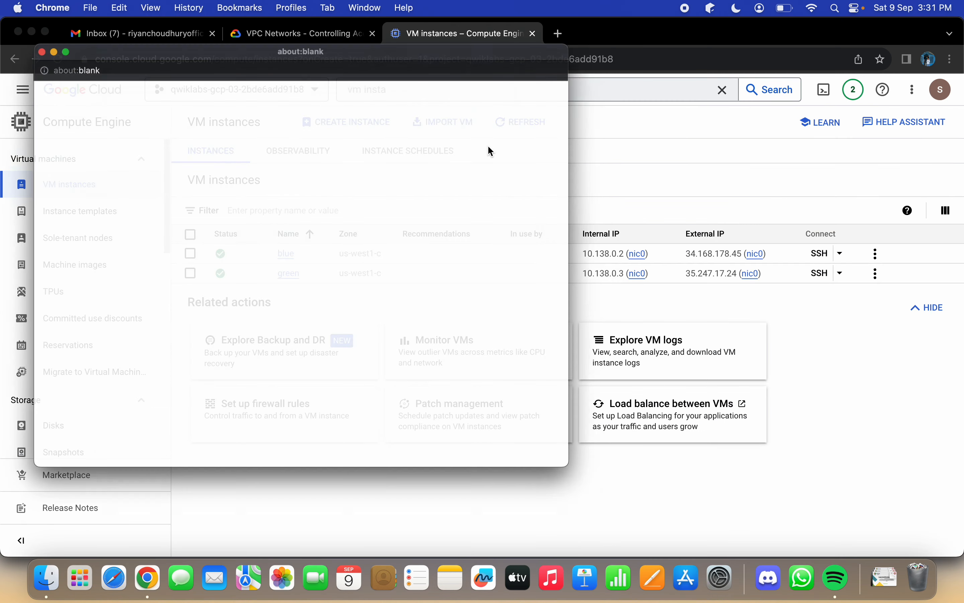
pyautogui.click(36, 26)
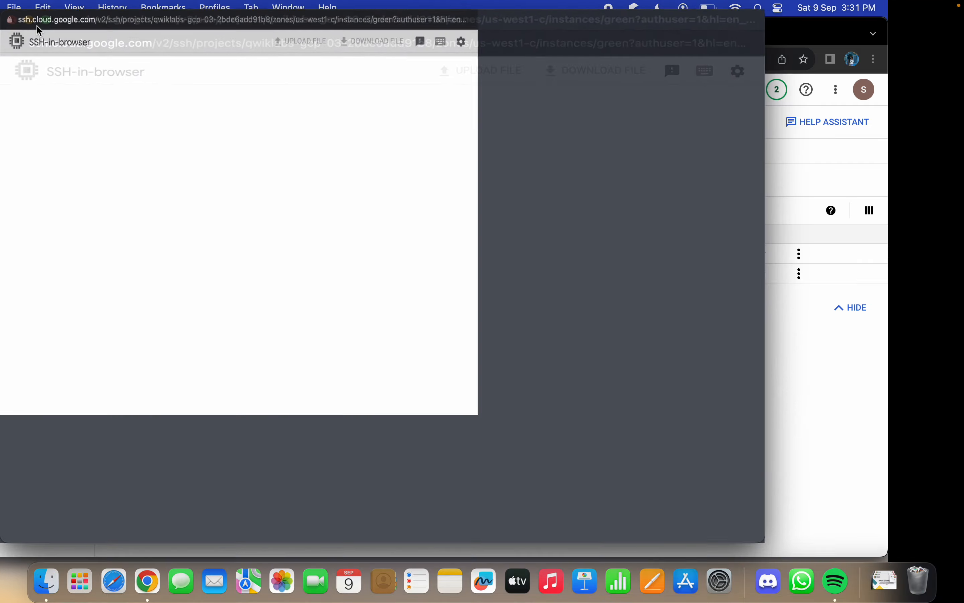
# Step: Copy the command "sudo apt-get install nginx-light -y" from the lab instructions and run it in the green SSH terminal
pyautogui.hotkey('ctrl', 'Left')
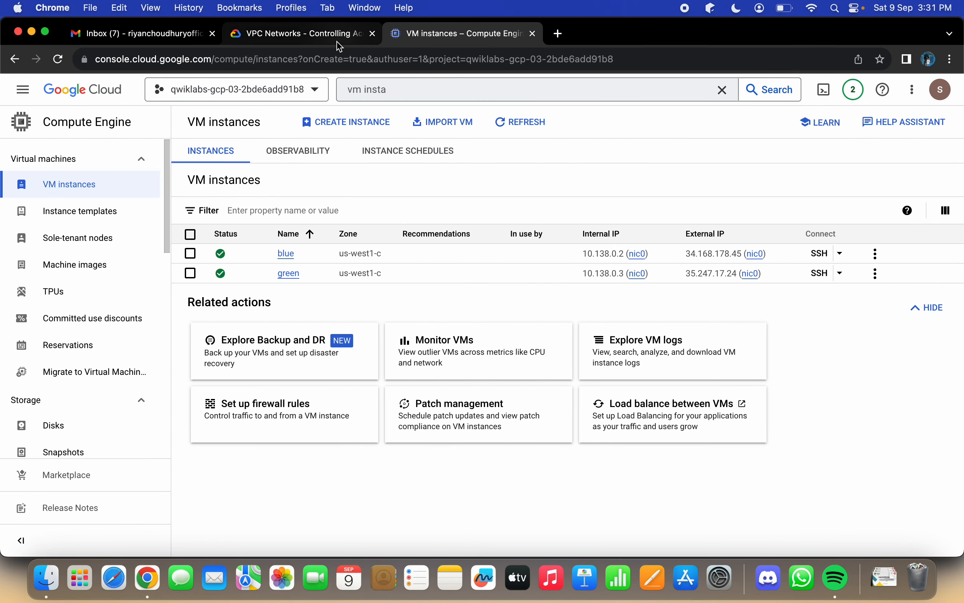
pyautogui.click(338, 40)
pyautogui.scroll(-1, 554, 322)
pyautogui.scroll(-5, 555, 321)
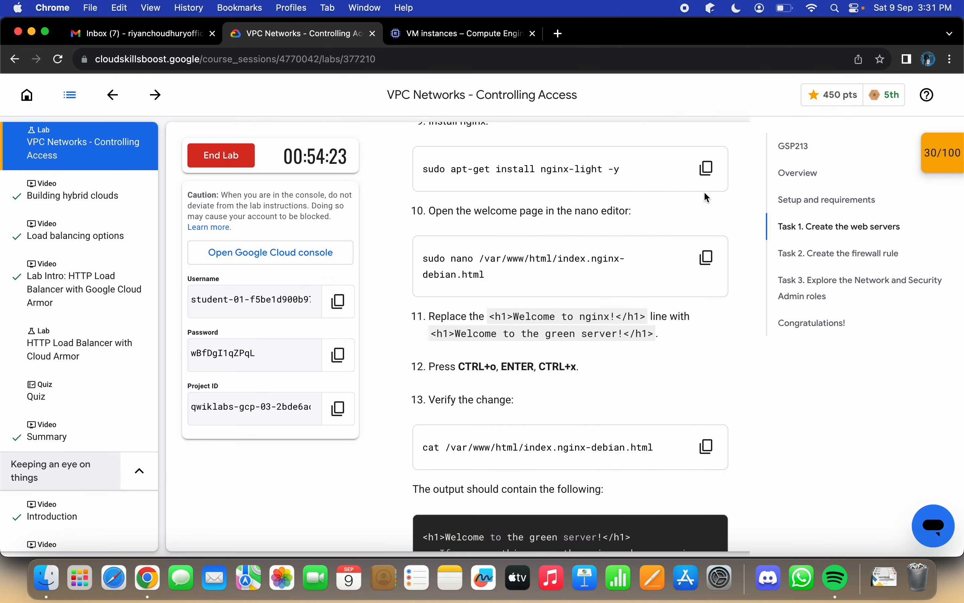
pyautogui.click(705, 176)
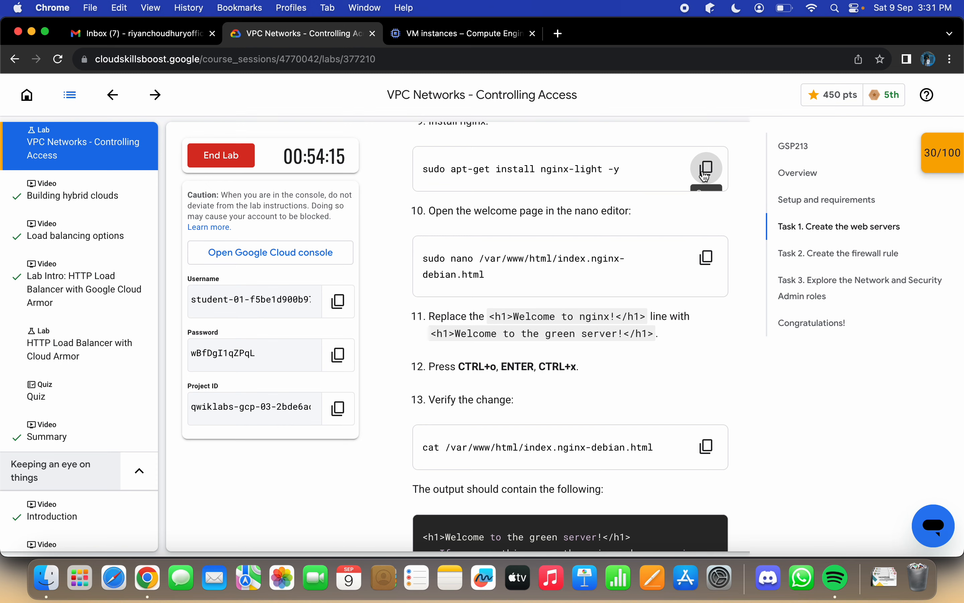
pyautogui.scroll(3, 704, 176)
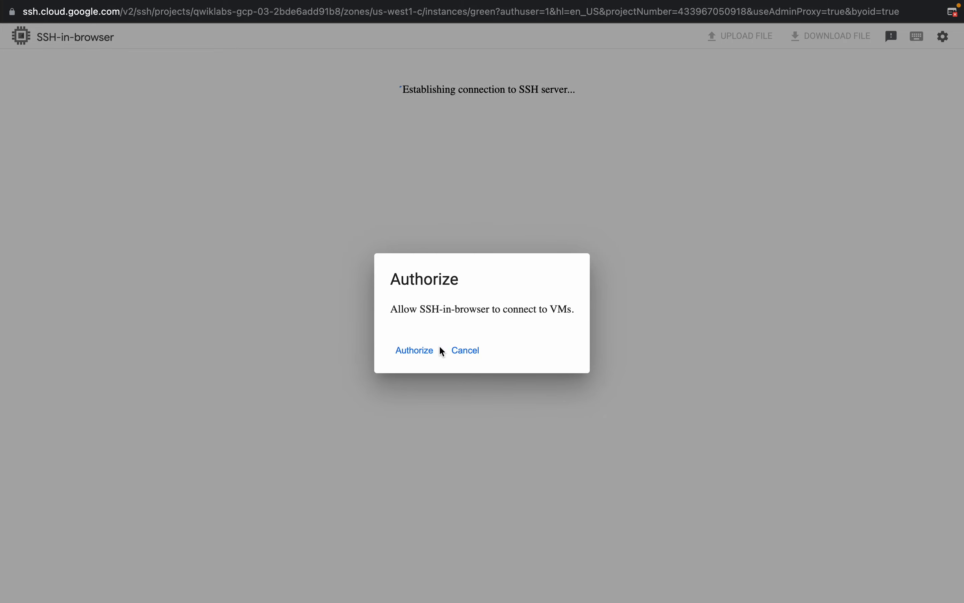
pyautogui.click(431, 350)
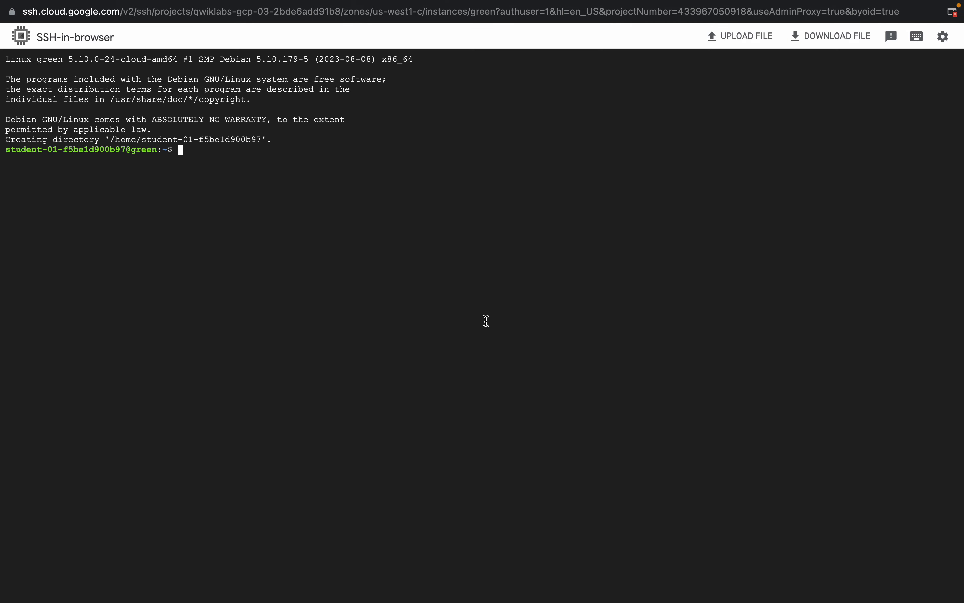
pyautogui.press('super+v')
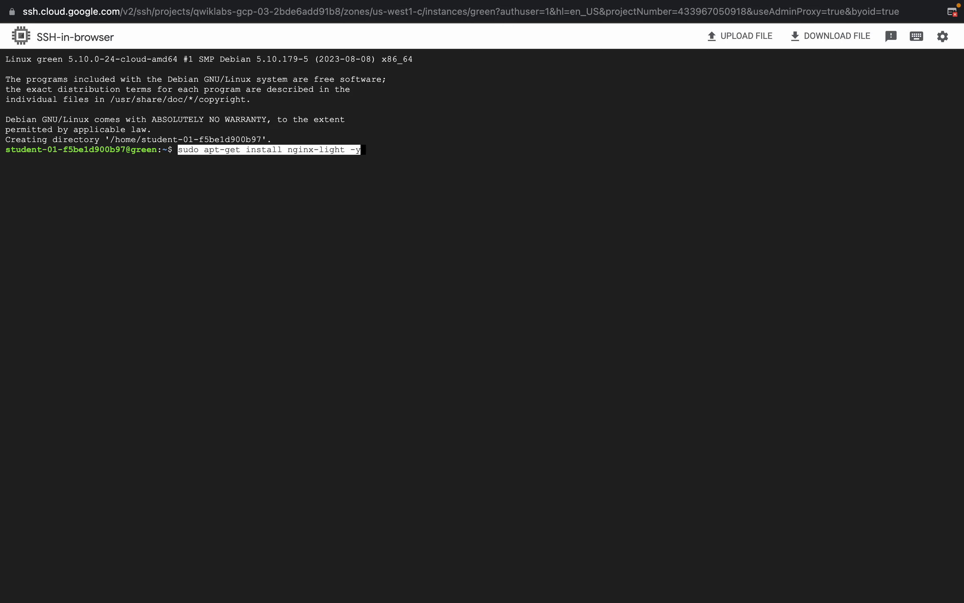
pyautogui.press('Return')
# Step: Copy "sudo nano /var/www/html/index.nginx-debian.html" from the lab instructions and run it in the green SSH terminal
pyautogui.hotkey('ctrl', 'Left')
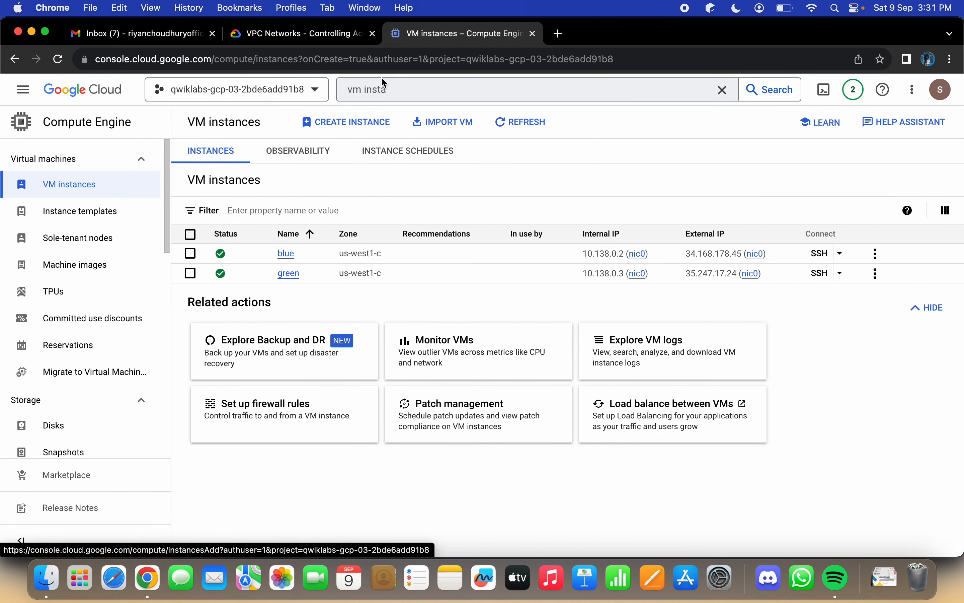
pyautogui.click(281, 28)
pyautogui.scroll(-5, 541, 366)
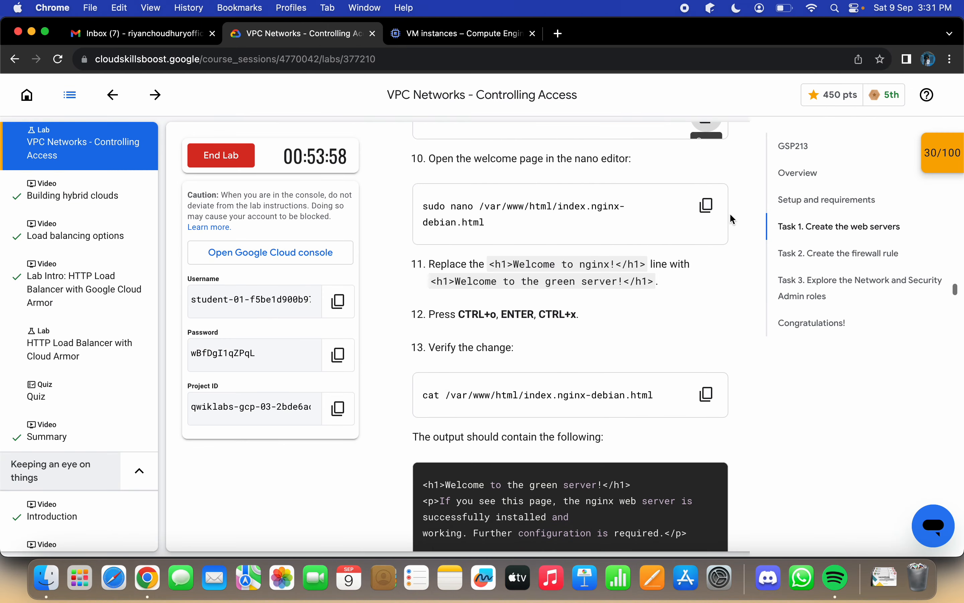
pyautogui.click(706, 206)
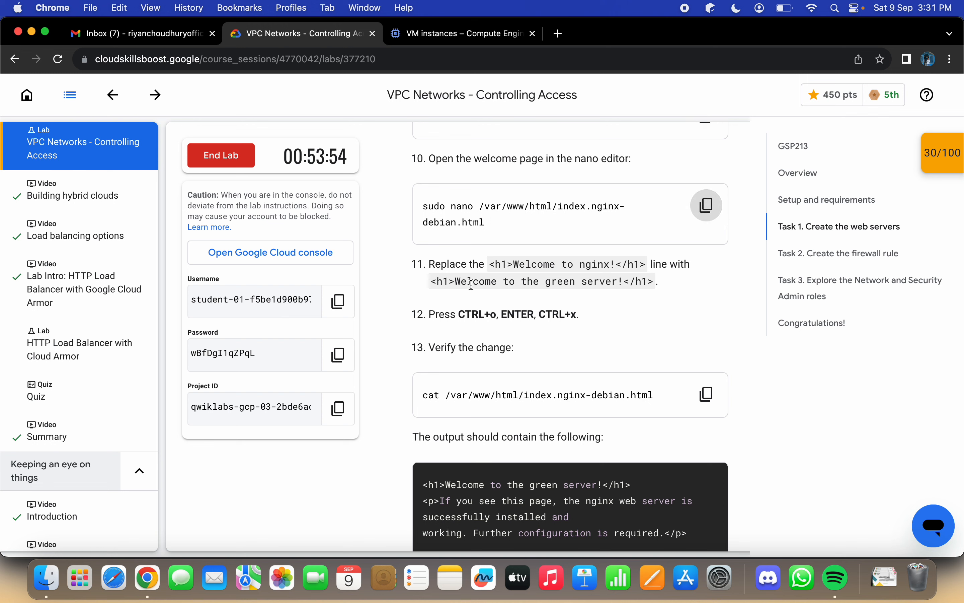
pyautogui.hotkey('ctrl', 'Right')
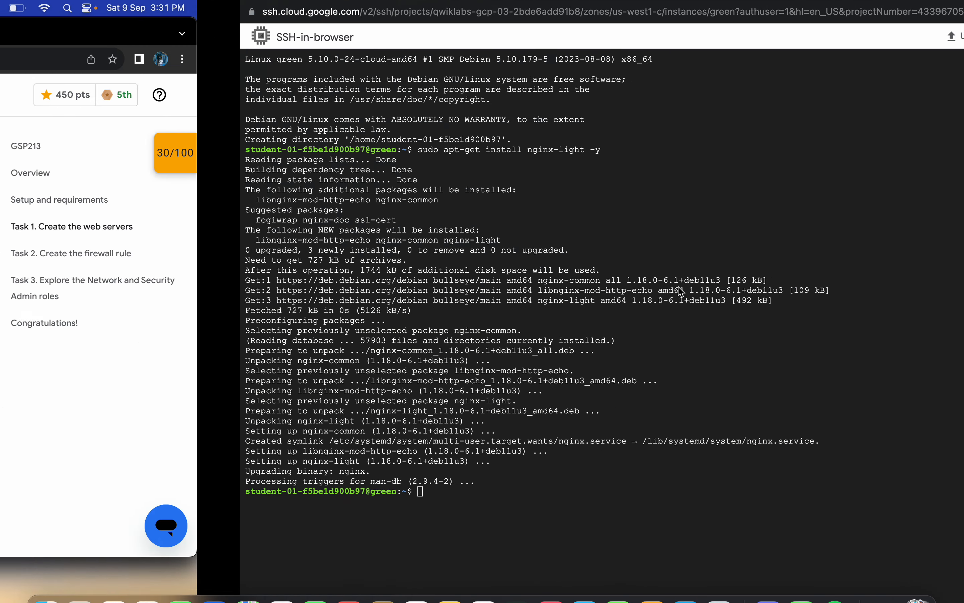
pyautogui.press('super+v')
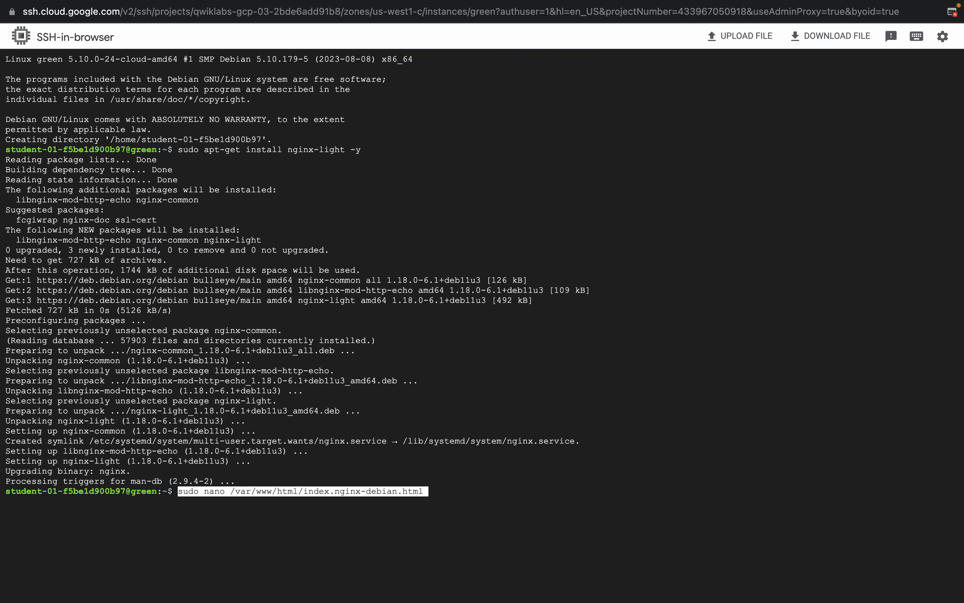
pyautogui.press('Return')
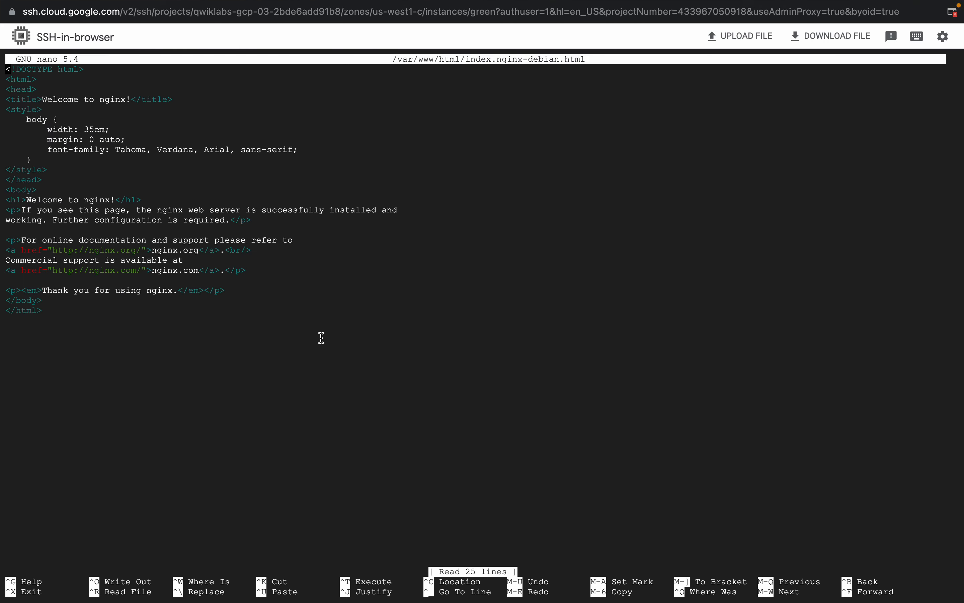
# Step: Delete the text "<h1>Welcome to nginx!</h1>" from the body of the green server's welcome page in nano
pyautogui.press('Down')
pyautogui.press('Down')
pyautogui.press('Down')
pyautogui.press('Down')
pyautogui.press('Down')
pyautogui.press('Down')
pyautogui.press('Down')
pyautogui.press('Down')
pyautogui.press('Down')
pyautogui.press('Down')
pyautogui.press('Down')
pyautogui.press('Down')
pyautogui.press('Down')
pyautogui.press('Down')
pyautogui.press('Down')
pyautogui.press('Up')
pyautogui.press('Up')
pyautogui.press('Up')
pyautogui.press('Down')
pyautogui.press('Right')
pyautogui.press('Right')
pyautogui.press('Right')
pyautogui.press('Right')
pyautogui.press('Right')
pyautogui.press('Right')
pyautogui.press('Right')
pyautogui.press('Right')
pyautogui.press('Right')
pyautogui.press('Right')
pyautogui.press('Right')
pyautogui.press('Right')
pyautogui.press('Right')
pyautogui.press('Right')
pyautogui.press('Right')
pyautogui.press('Right')
pyautogui.press('Right')
pyautogui.press('Right')
pyautogui.press('Right')
pyautogui.press('Right')
pyautogui.press('Right')
pyautogui.press('Right')
pyautogui.press('Right')
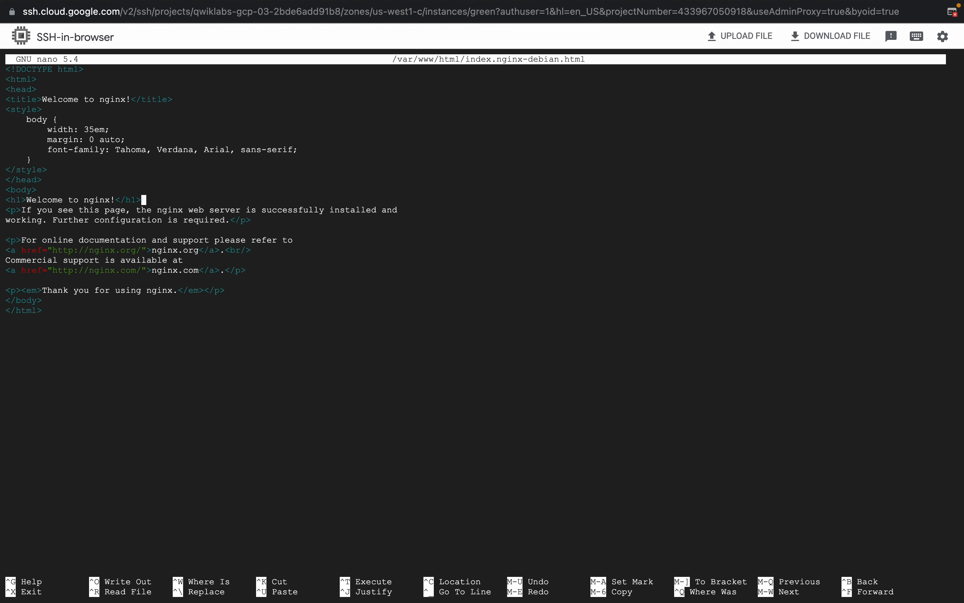
pyautogui.press('BackSpace')
pyautogui.press('BackSpace')
pyautogui.press('BackSpace')
pyautogui.press('BackSpace')
pyautogui.press('BackSpace')
pyautogui.press('BackSpace')
pyautogui.press('BackSpace')
pyautogui.press('BackSpace')
pyautogui.press('BackSpace')
pyautogui.press('BackSpace')
pyautogui.press('BackSpace')
pyautogui.press('BackSpace')
pyautogui.press('BackSpace')
pyautogui.press('BackSpace')
pyautogui.press('BackSpace')
pyautogui.press('BackSpace')
pyautogui.press('BackSpace')
pyautogui.press('BackSpace')
pyautogui.press('BackSpace')
pyautogui.press('BackSpace')
pyautogui.press('BackSpace')
pyautogui.press('BackSpace')
pyautogui.press('BackSpace')
pyautogui.press('BackSpace')
pyautogui.press('BackSpace')
# Step: Copy "<h1>Welcome to the green server!</h1>" from the lab instructions and insert it on the emptied heading line in nano
pyautogui.hotkey('ctrl', 'Left')
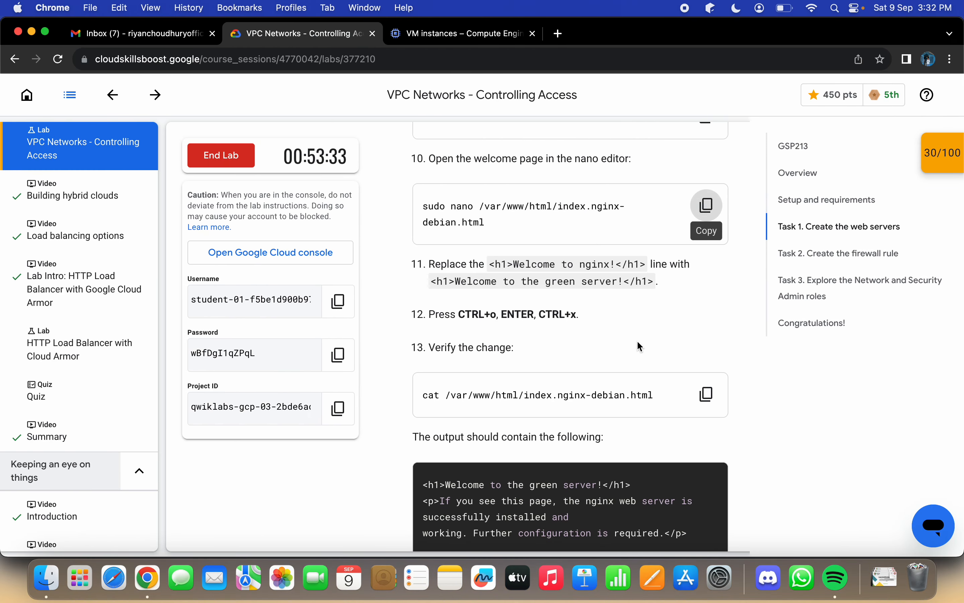
pyautogui.moveTo(431, 283); pyautogui.dragTo(617, 297)
pyautogui.press('super+c')
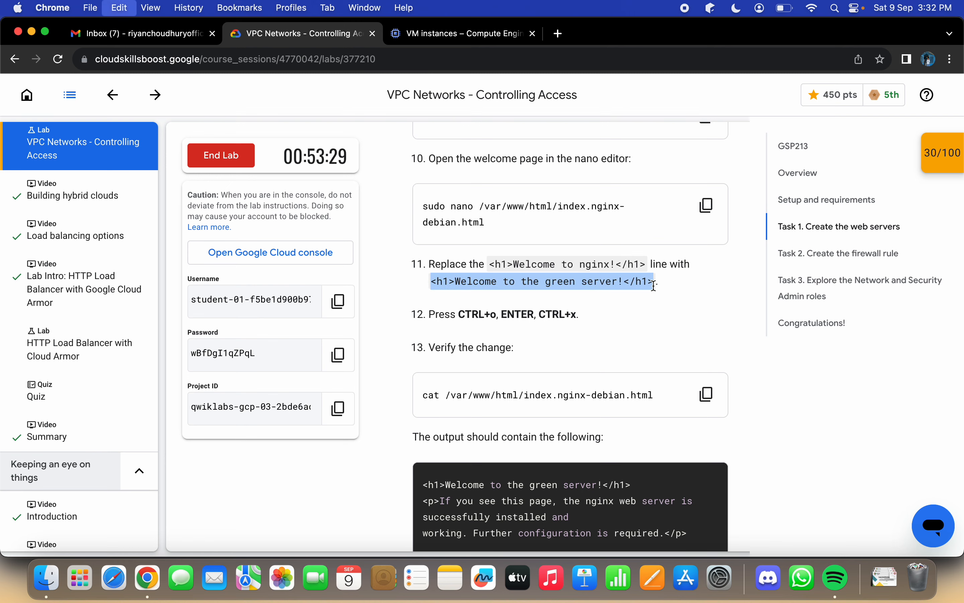
pyautogui.hotkey('ctrl', 'Right')
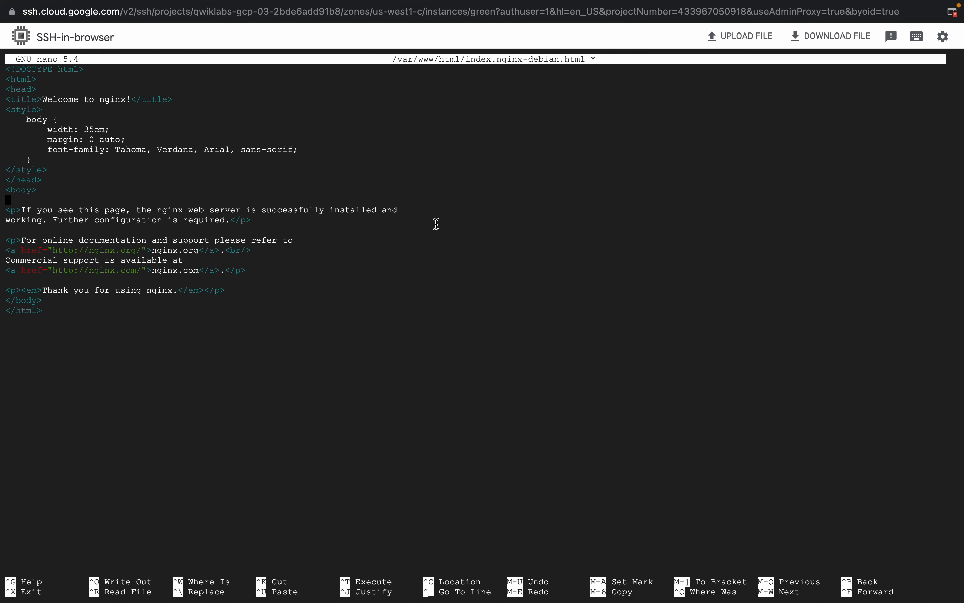
pyautogui.press('super+v')
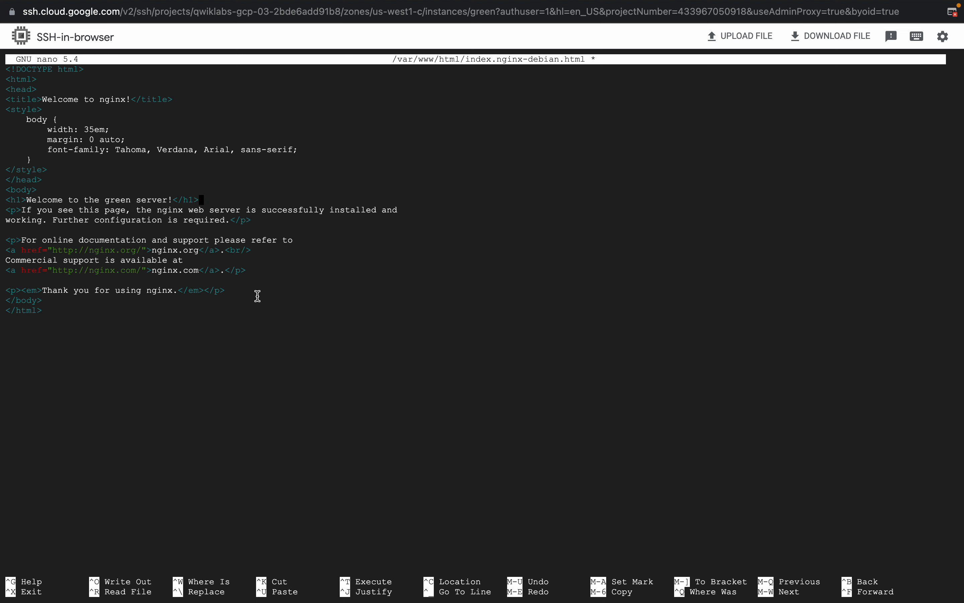
# Step: Save the green server's welcome page under the same file name and exit nano
pyautogui.hotkey('ctrl', 'o')
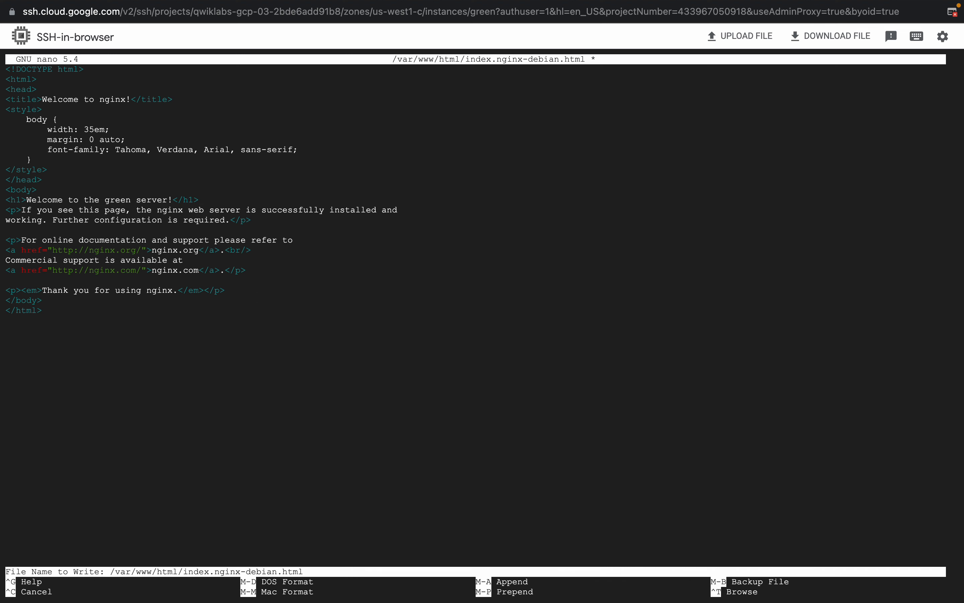
pyautogui.press('Return')
pyautogui.hotkey('ctrl', 'x')
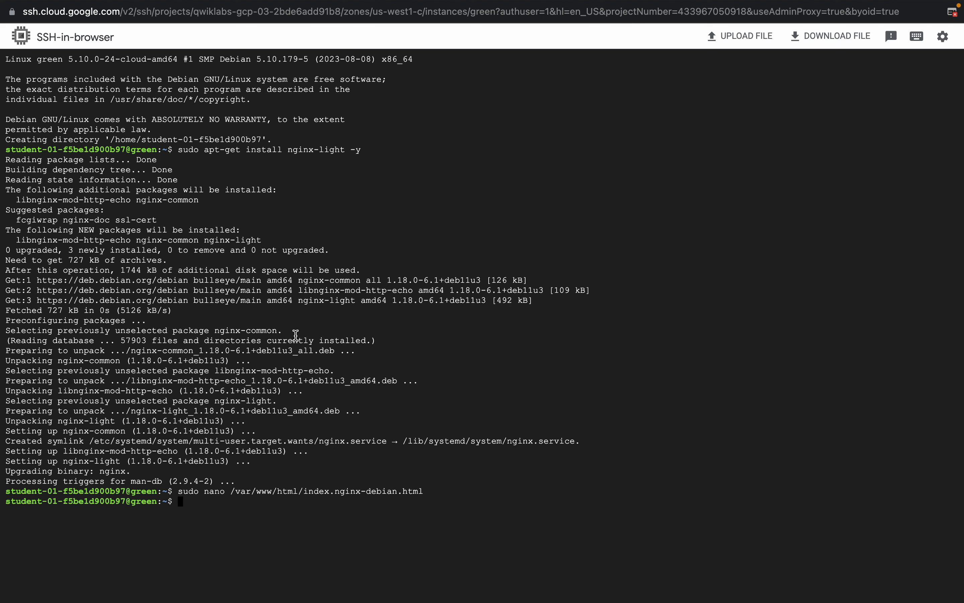
# Step: Copy "cat /var/www/html/index.nginx-debian.html" from the lab instructions and run it in the green terminal to verify the change
pyautogui.write('exi')
pyautogui.scroll(-5, 597, 341)
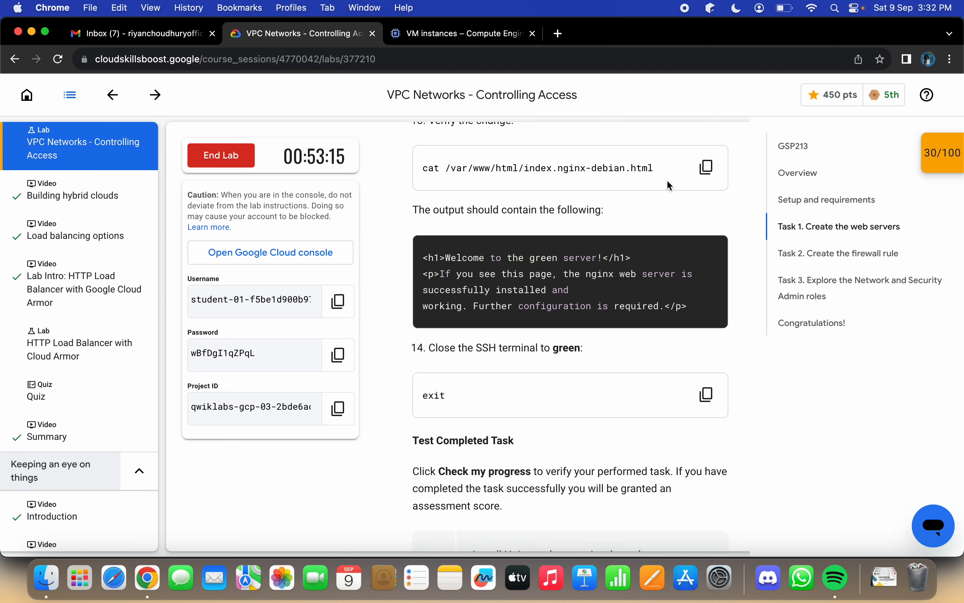
pyautogui.click(707, 166)
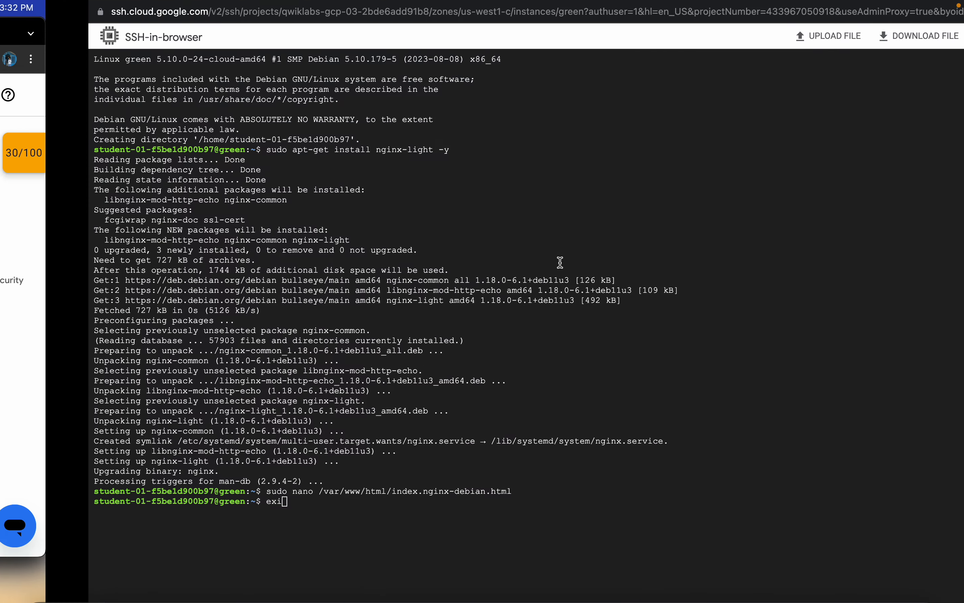
pyautogui.press('BackSpace')
pyautogui.press('BackSpace')
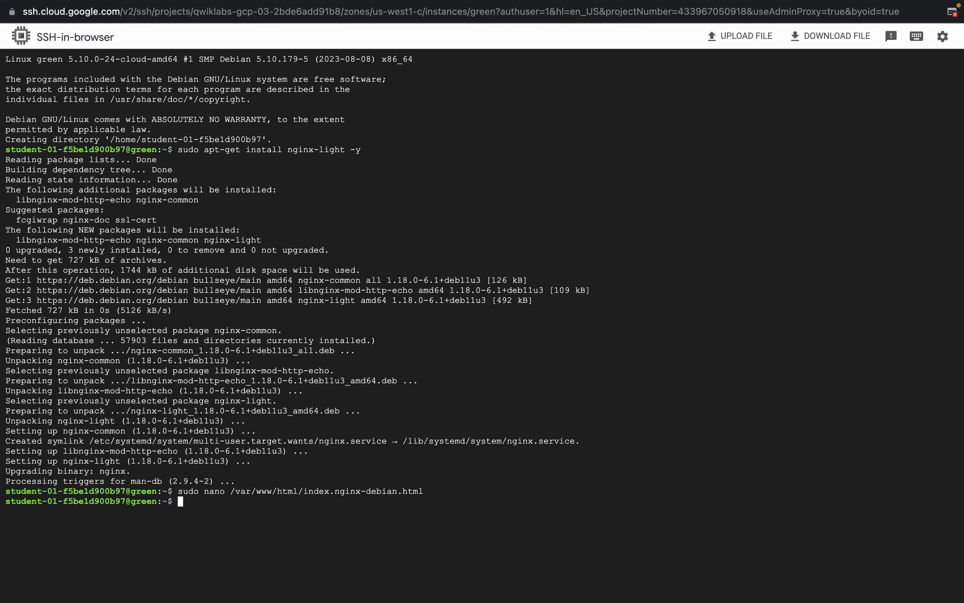
pyautogui.press('super+v')
pyautogui.press('Return')
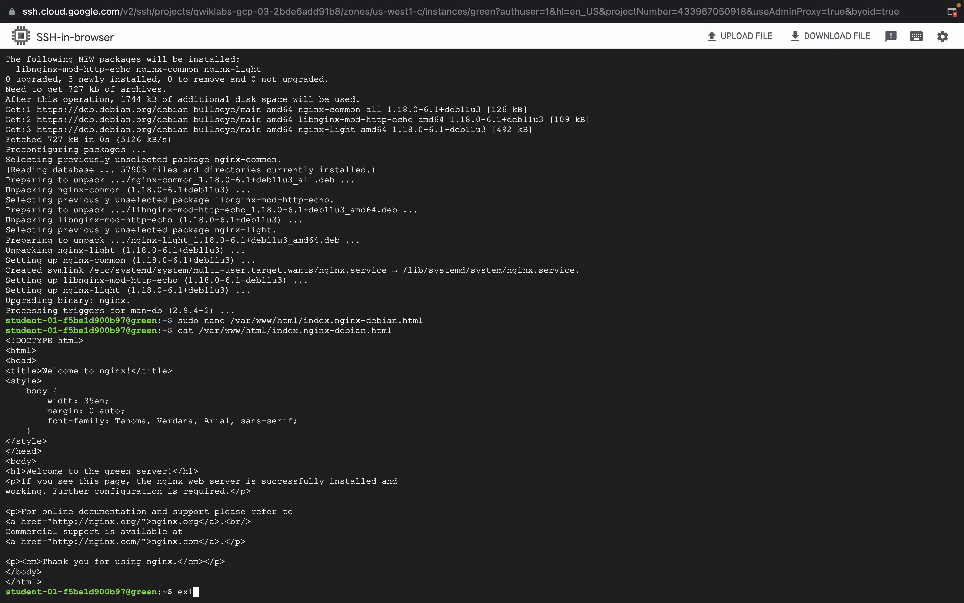
# Step: Close the green SSH session with "exit" and check the lab progress for "Install Nginx and customize the welcome page"
pyautogui.press('Return')
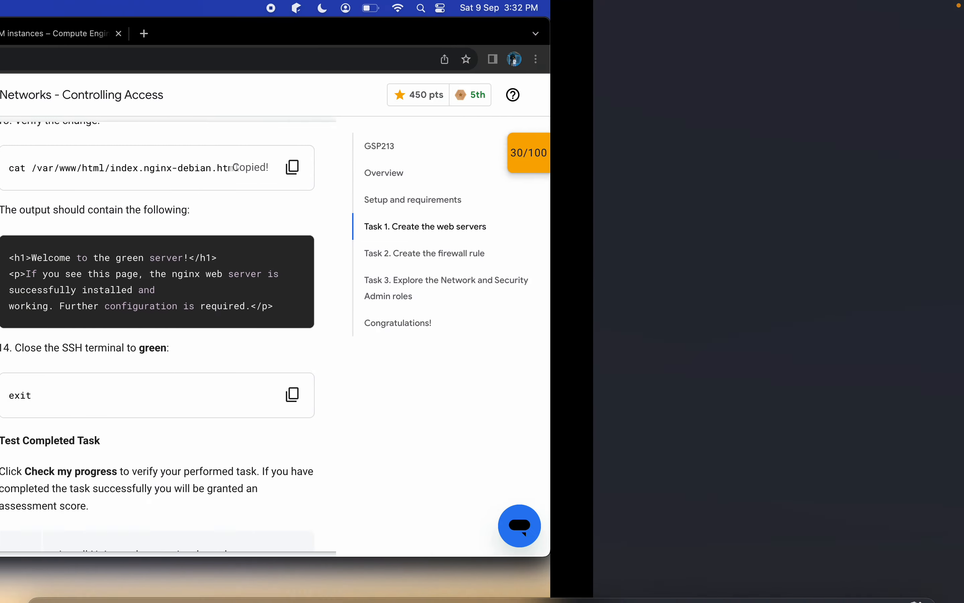
pyautogui.scroll(-5, 461, 530)
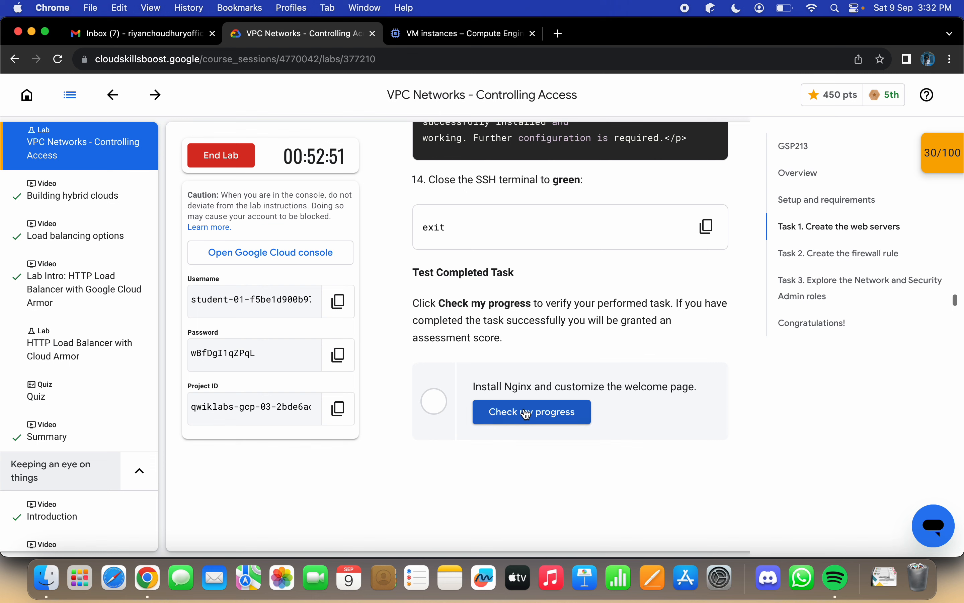
pyautogui.click(525, 411)
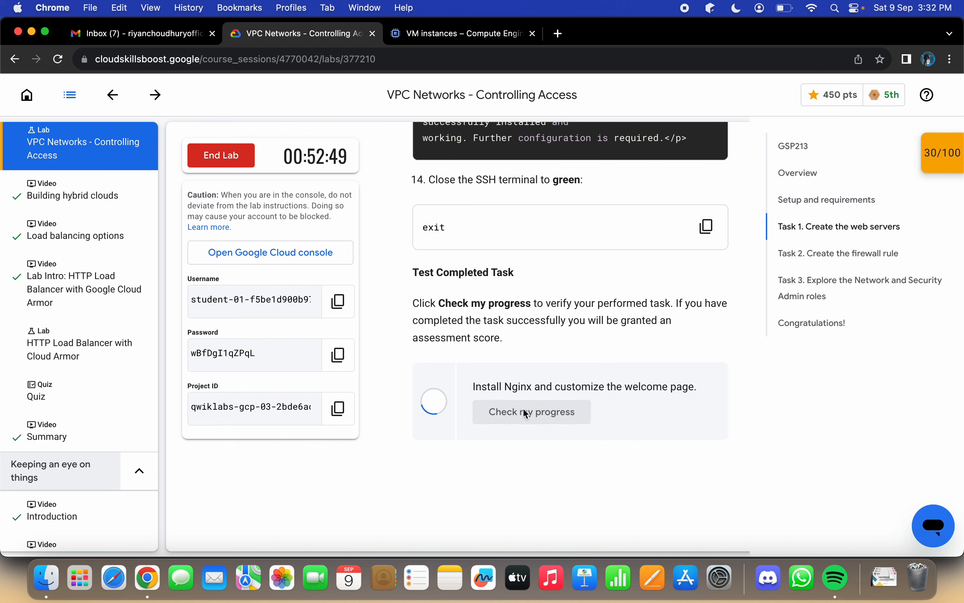
# Step: Read the lab's Task 2 instructions, then search the Cloud console for "Firewall" and open the VPC network Firewall page
pyautogui.scroll(-5, 522, 407)
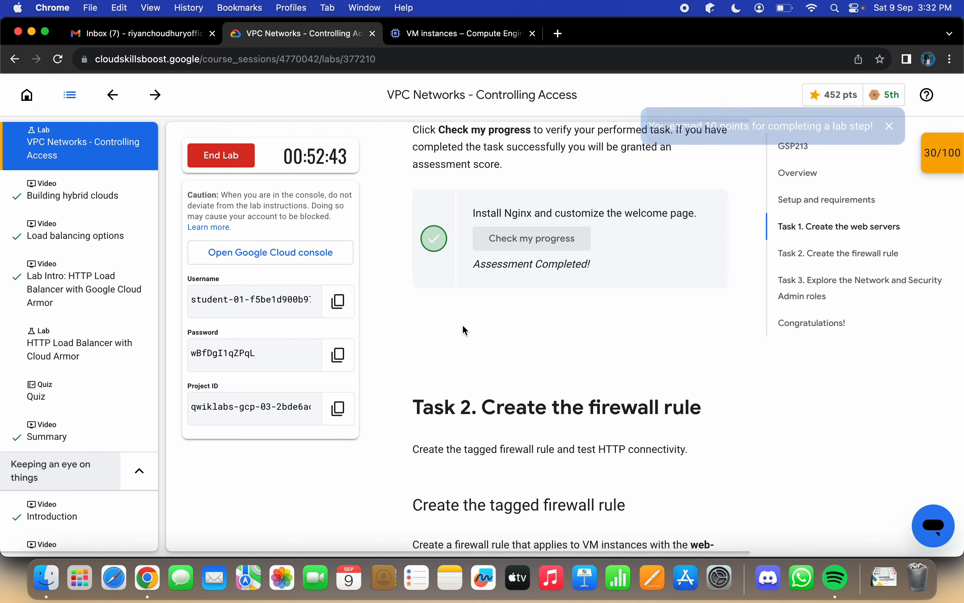
pyautogui.scroll(-3, 463, 327)
pyautogui.scroll(-8, 463, 326)
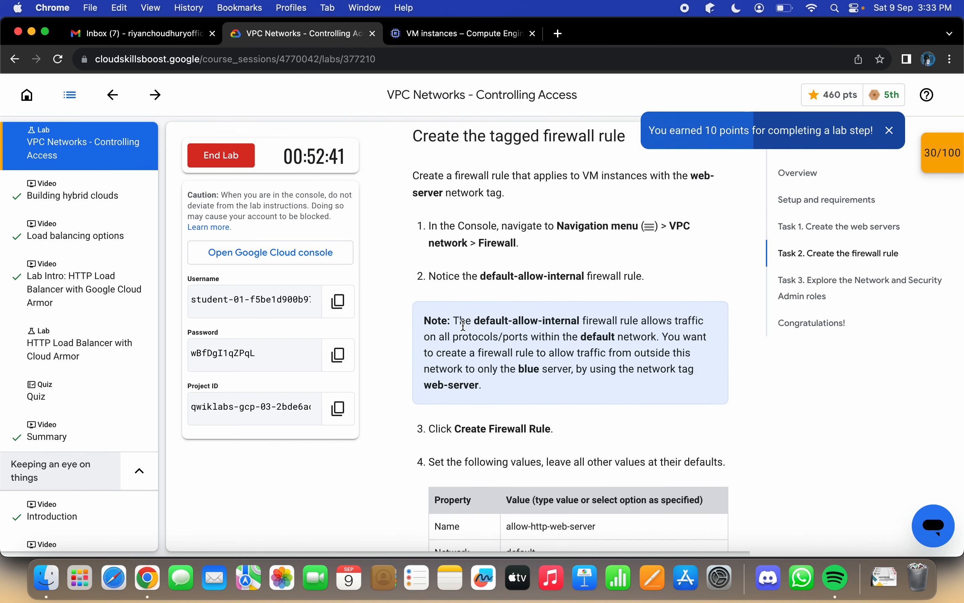
pyautogui.scroll(-2, 462, 324)
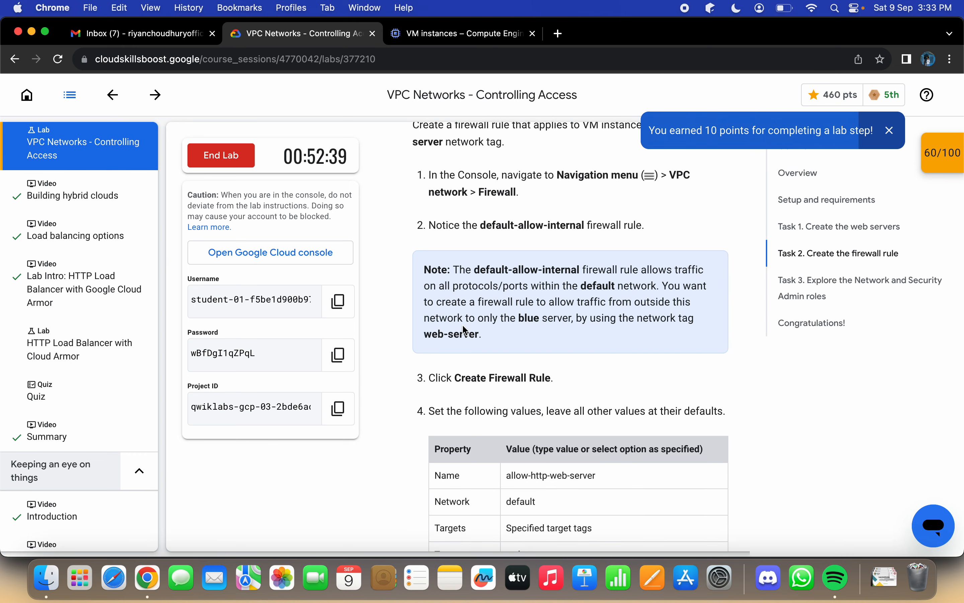
pyautogui.scroll(-2, 462, 324)
pyautogui.click(458, 32)
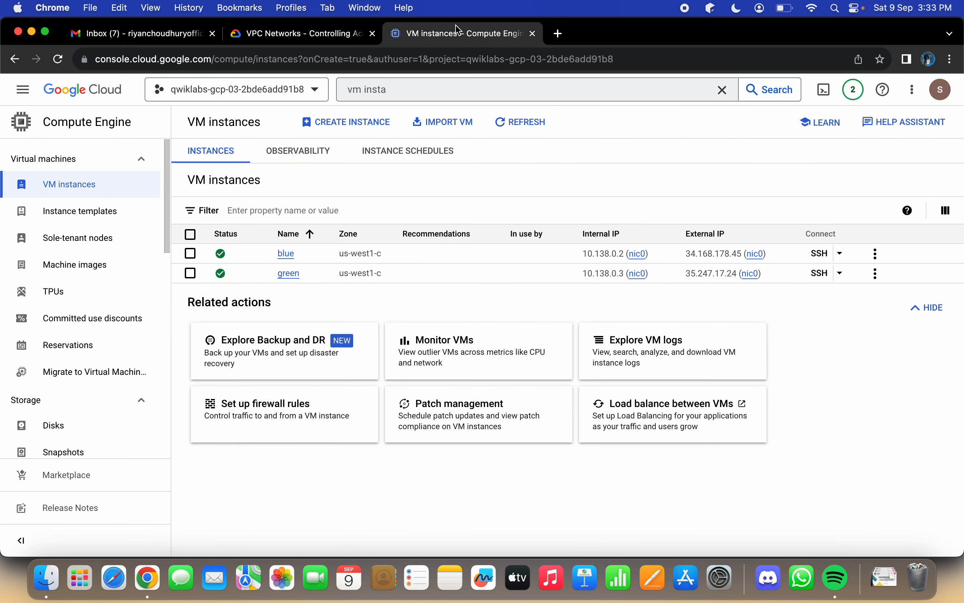
pyautogui.click(477, 84)
pyautogui.press('BackSpace')
pyautogui.press('BackSpace')
pyautogui.press('BackSpace')
pyautogui.press('BackSpace')
pyautogui.press('BackSpace')
pyautogui.press('BackSpace')
pyautogui.press('BackSpace')
pyautogui.press('BackSpace')
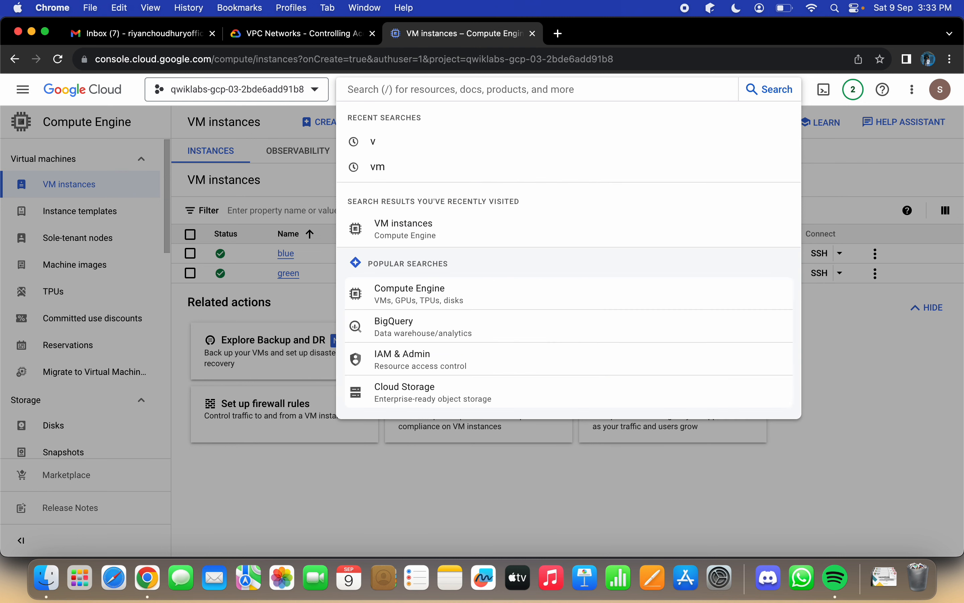
pyautogui.write('Firewa')
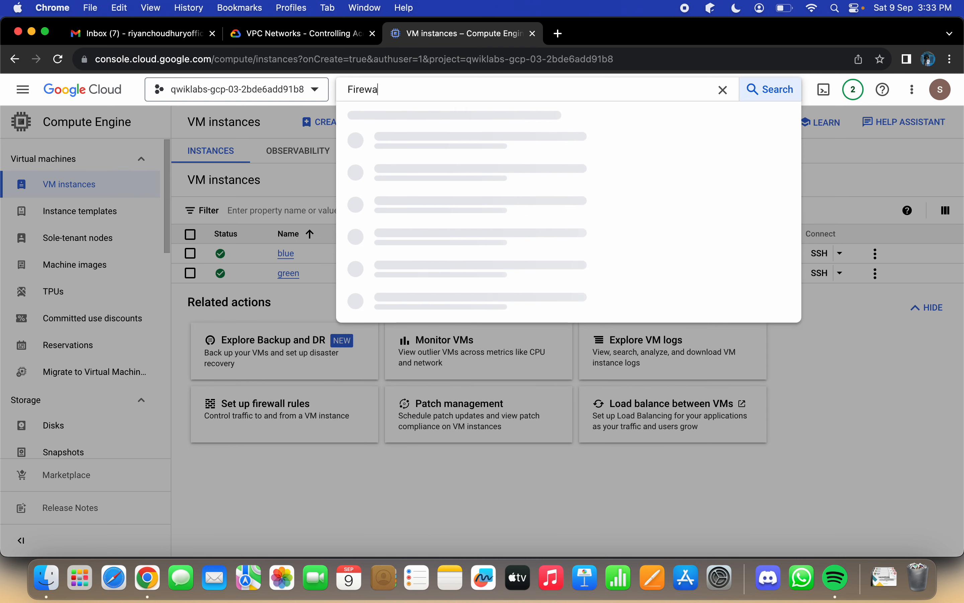
pyautogui.write('ll')
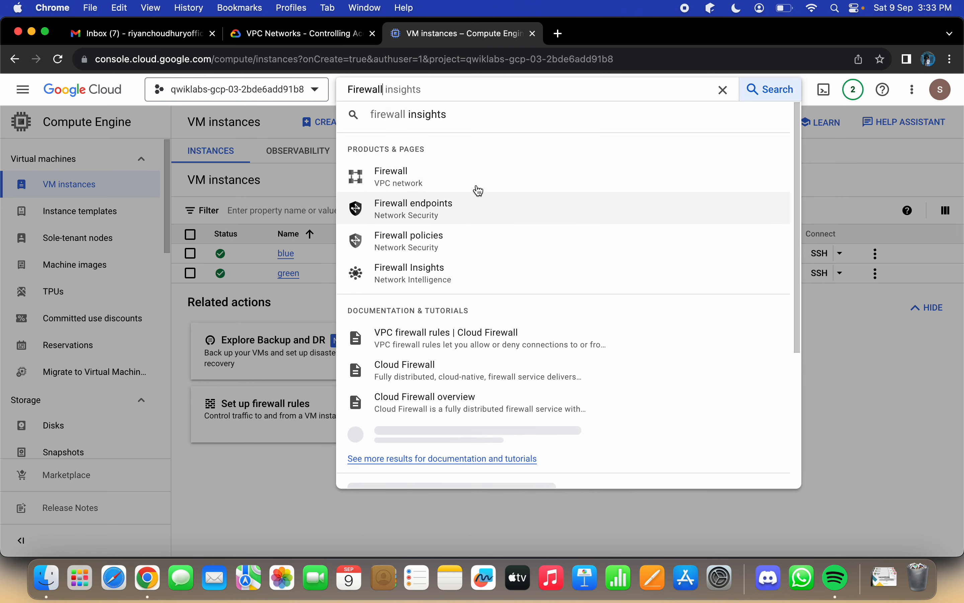
pyautogui.click(477, 181)
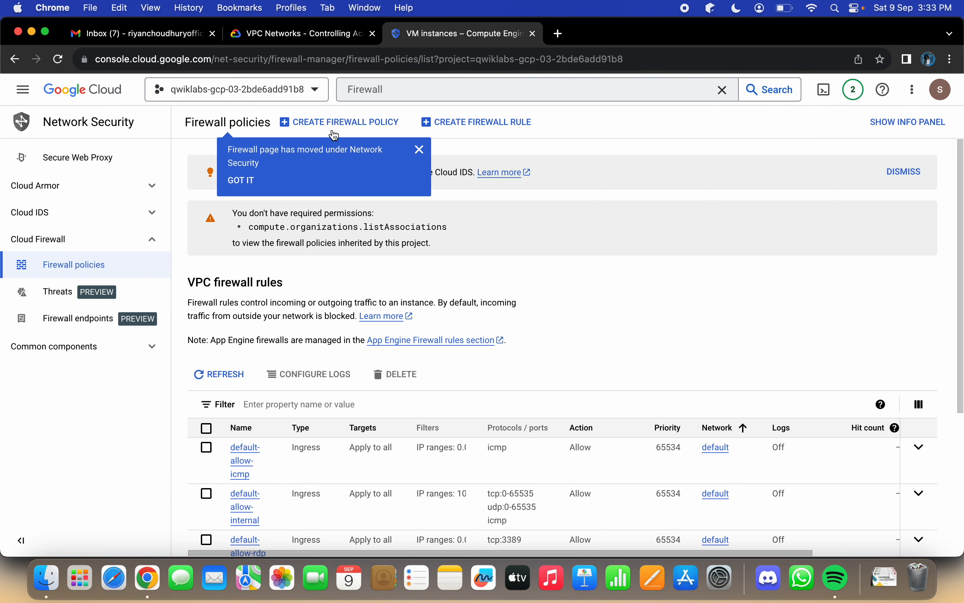
# Step: Start a new firewall rule and name it "allow-http-web-server", copying the name from the lab's property table
pyautogui.click(461, 124)
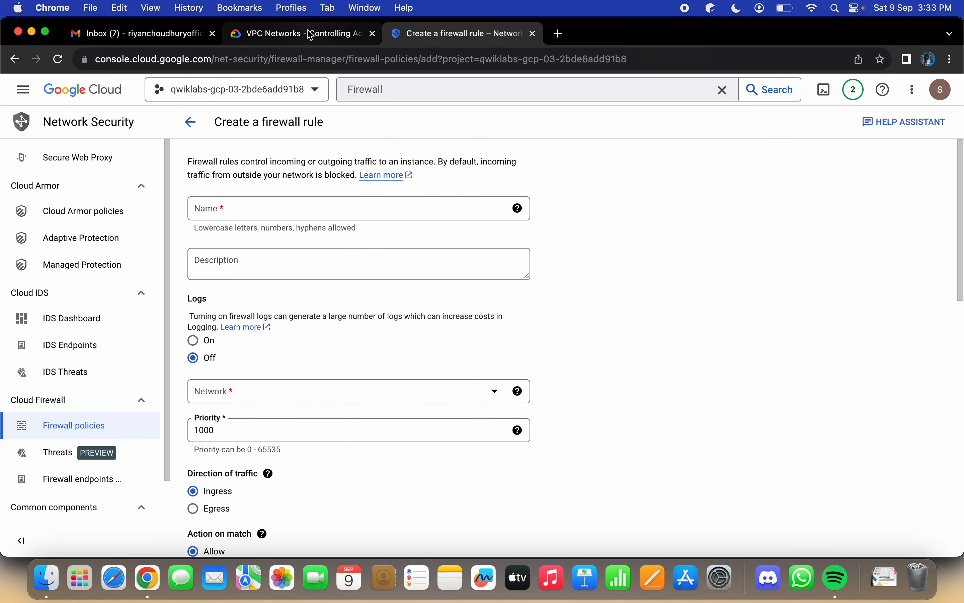
pyautogui.click(312, 35)
pyautogui.scroll(-5, 571, 365)
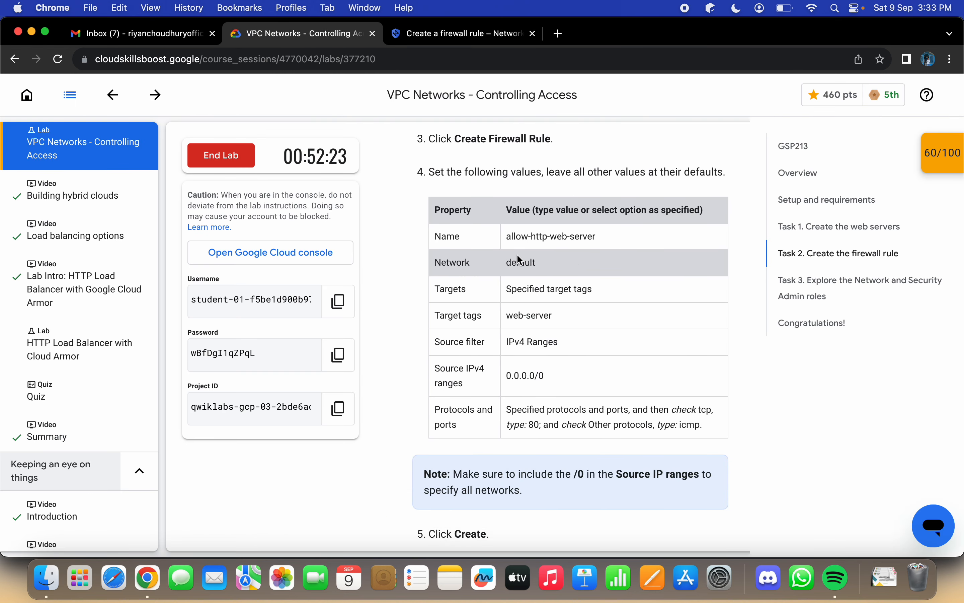
pyautogui.doubleClick(508, 238)
pyautogui.moveTo(506, 238); pyautogui.dragTo(618, 240)
pyautogui.press('super+c')
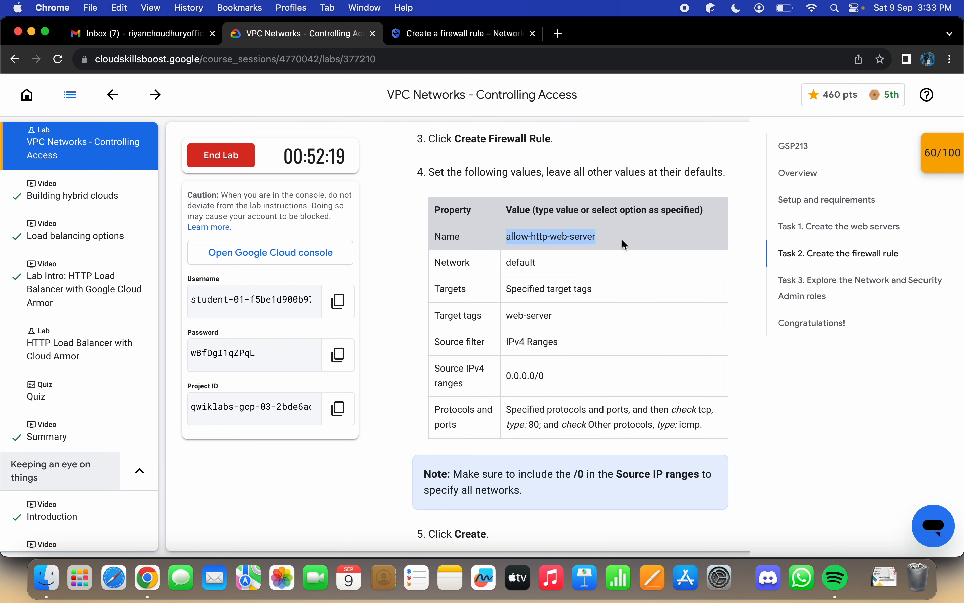
pyautogui.click(439, 38)
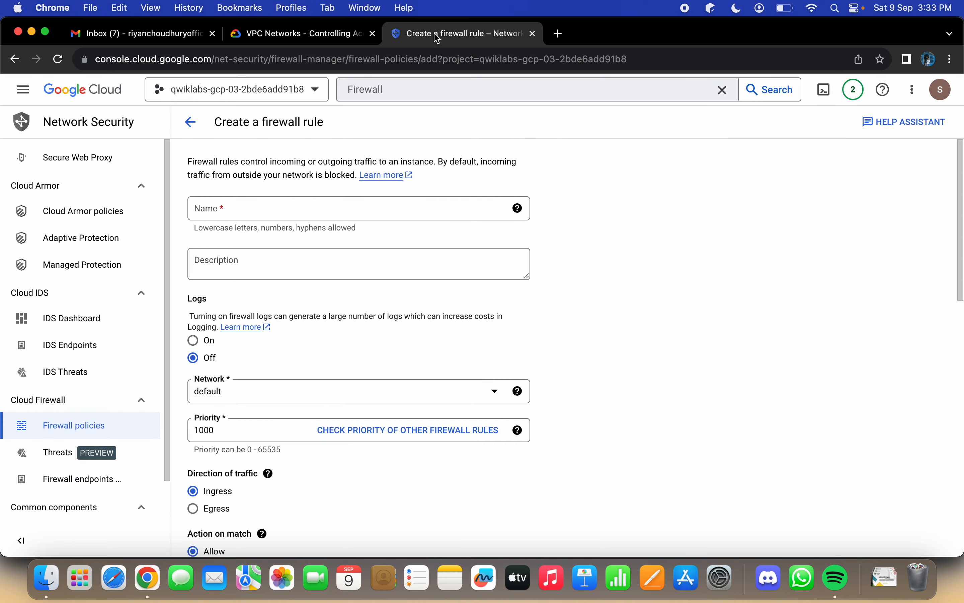
pyautogui.click(368, 213)
pyautogui.press('super+v')
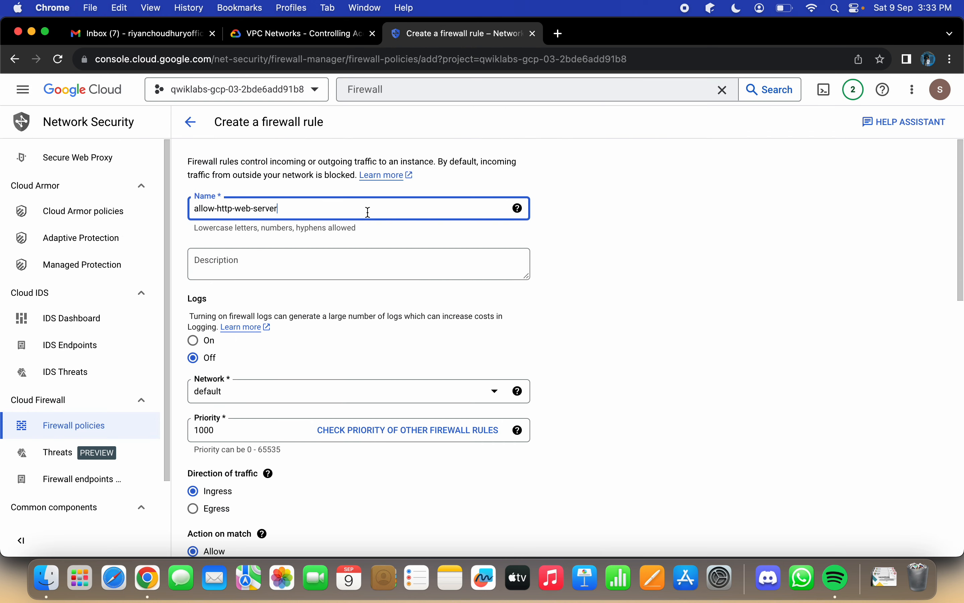
# Step: Compare the firewall rule form's network, targets and source filter settings with the lab's property table
pyautogui.click(275, 32)
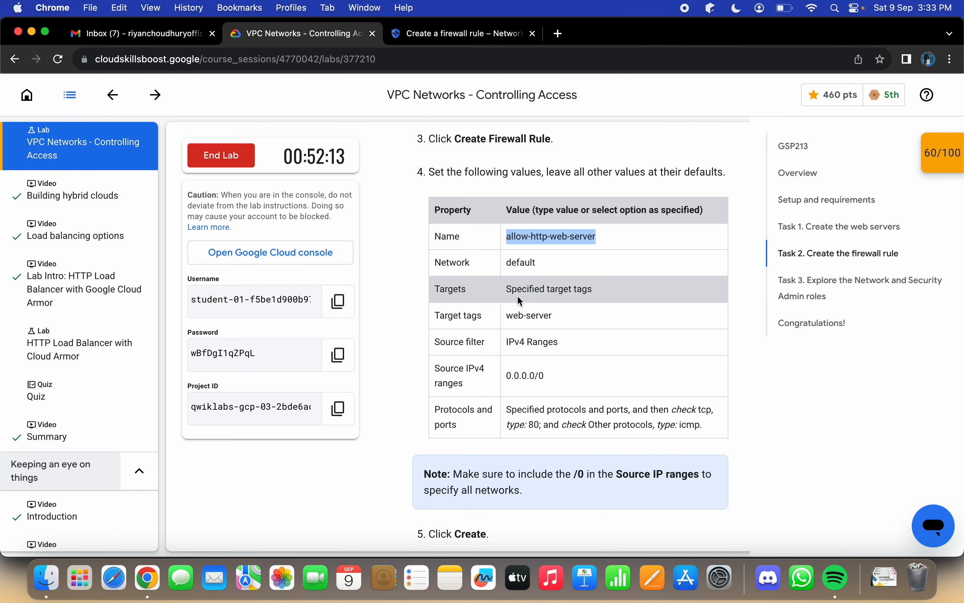
pyautogui.click(473, 36)
pyautogui.scroll(-5, 398, 247)
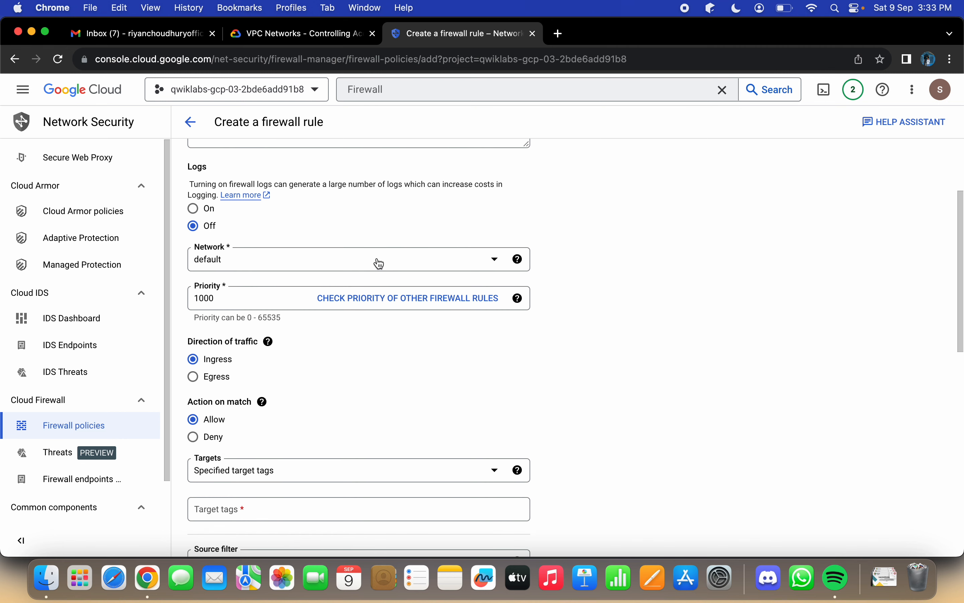
pyautogui.scroll(-3, 356, 355)
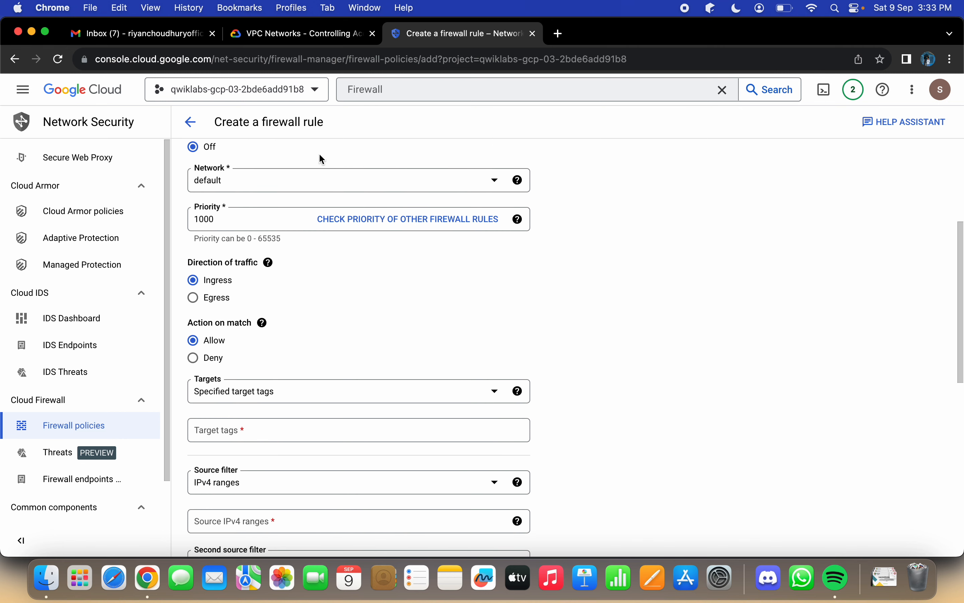
pyautogui.click(275, 34)
pyautogui.scroll(-2, 567, 293)
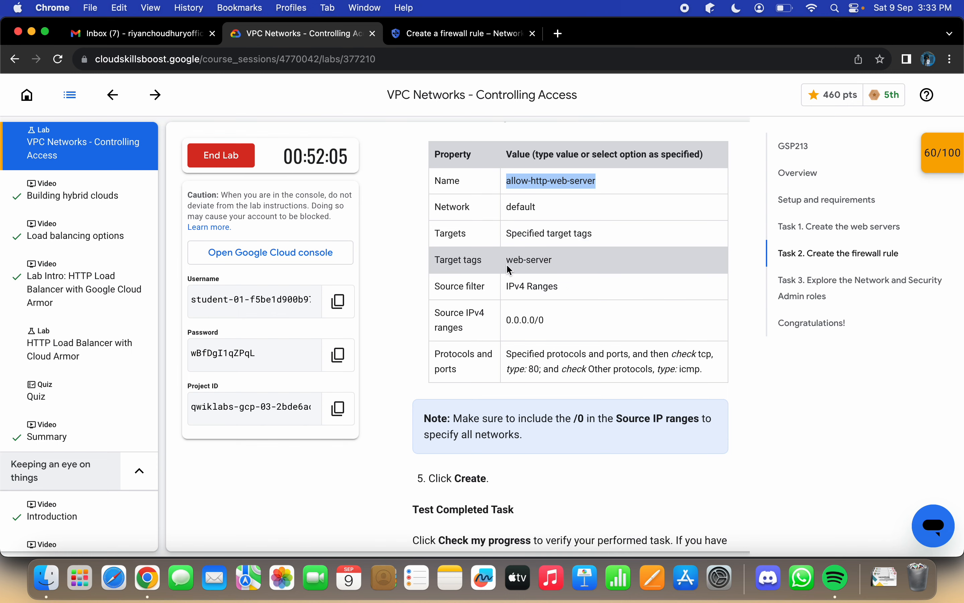
pyautogui.click(462, 40)
pyautogui.scroll(-6, 447, 261)
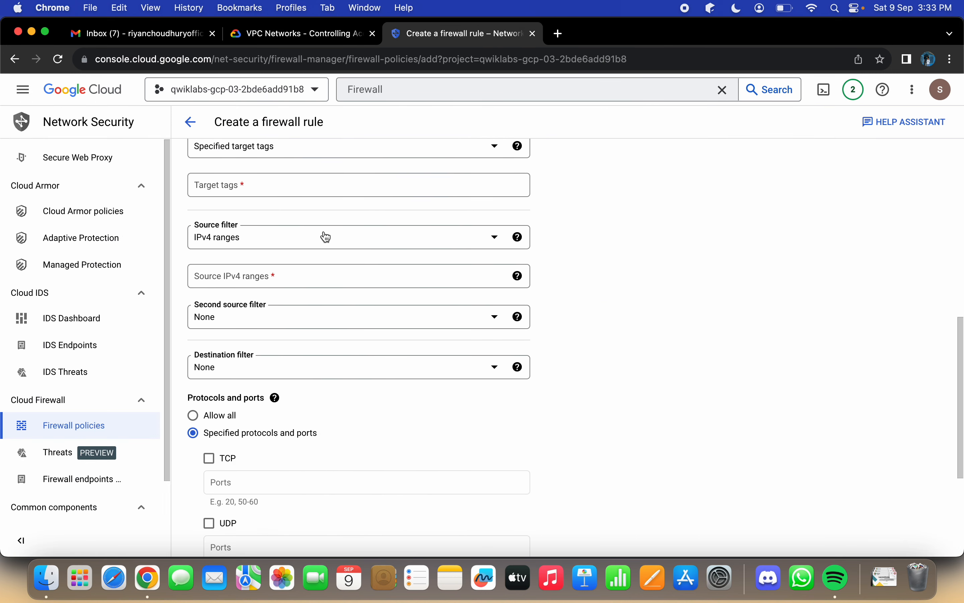
pyautogui.scroll(2, 319, 217)
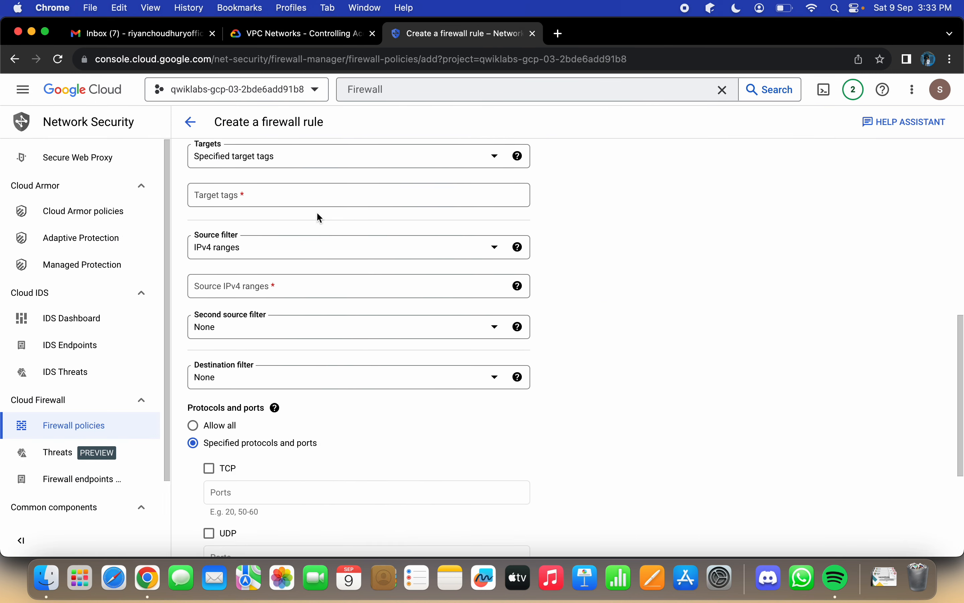
# Step: Copy "web-server" from the lab's property table and enter it as the firewall rule's target tag
pyautogui.click(291, 44)
pyautogui.tripleClick(509, 262)
pyautogui.press('super+c')
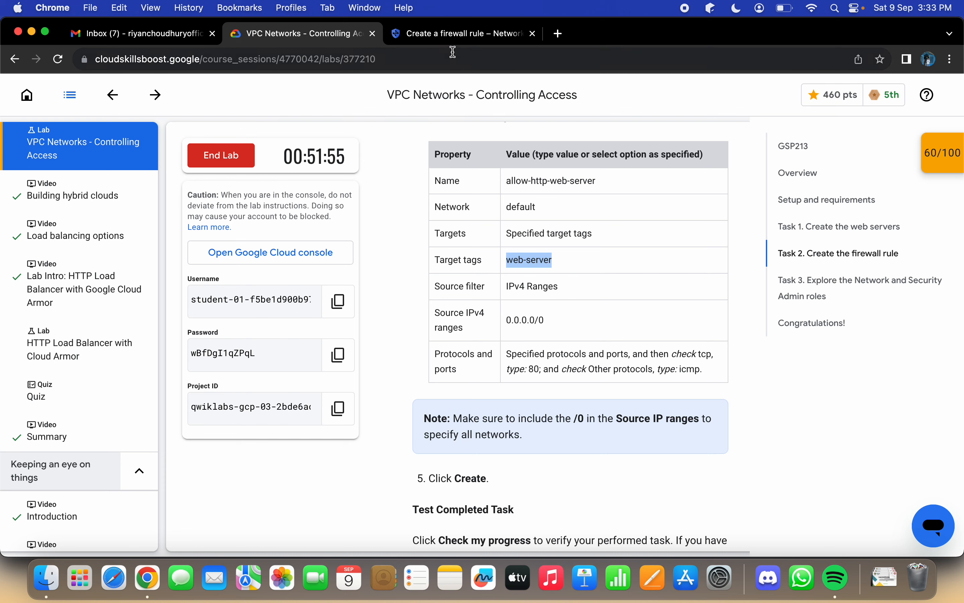
pyautogui.click(450, 40)
pyautogui.click(360, 227)
pyautogui.press('super+v')
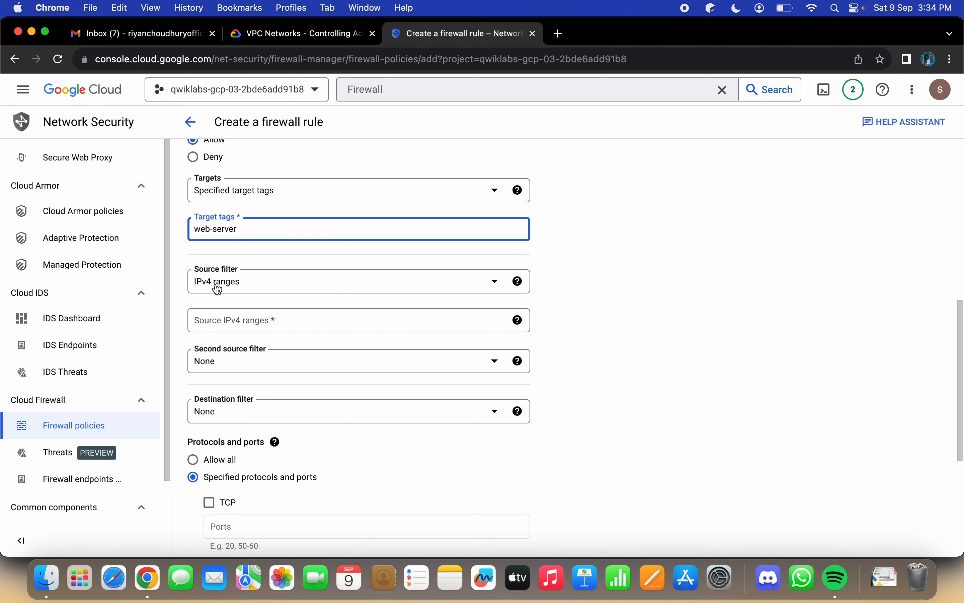
# Step: Keep the source filter at IPv4 ranges and set the source IPv4 range to "0.0.0.0/0", copied from the lab instructions
pyautogui.click(325, 288)
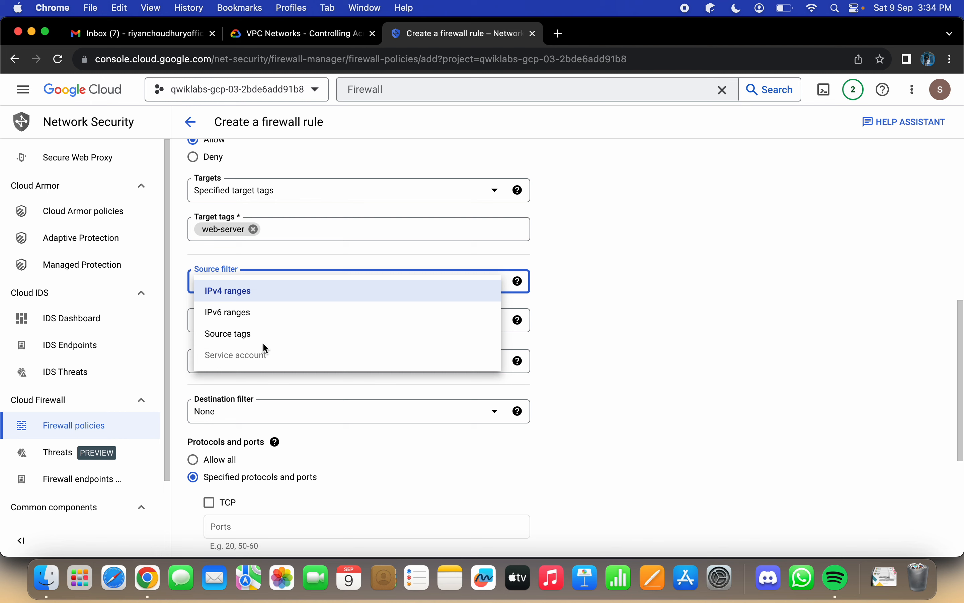
pyautogui.click(630, 329)
pyautogui.scroll(-4, 631, 329)
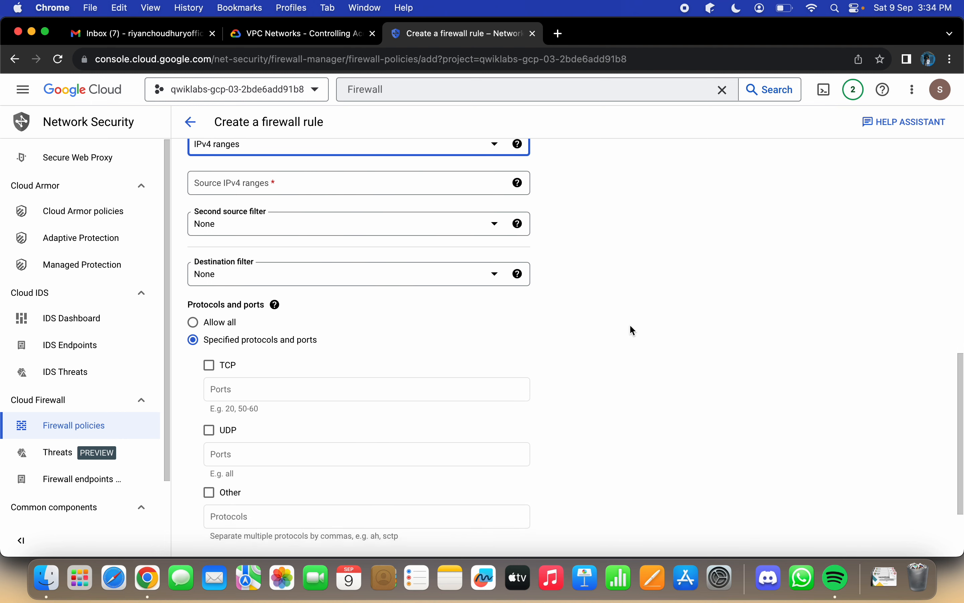
pyautogui.click(313, 35)
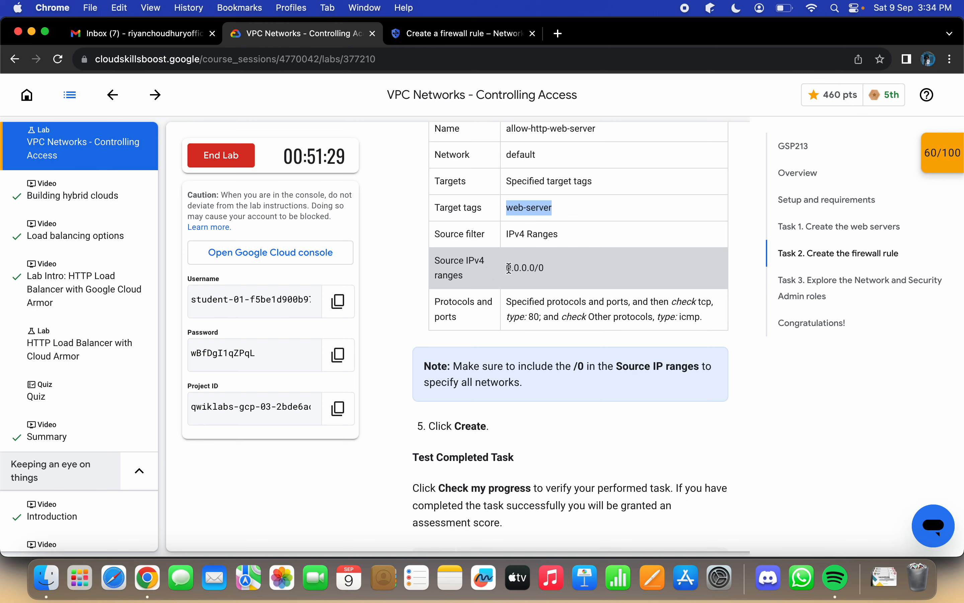
pyautogui.doubleClick(509, 268)
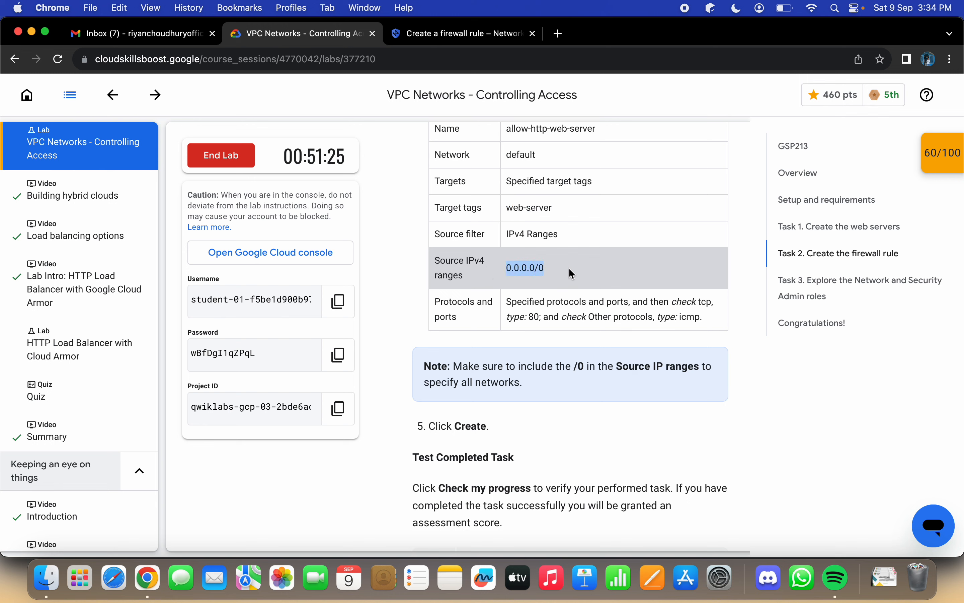
pyautogui.click(473, 36)
pyautogui.scroll(-1, 356, 392)
pyautogui.scroll(3, 356, 392)
pyautogui.click(339, 220)
pyautogui.write('0.0.0.0/0')
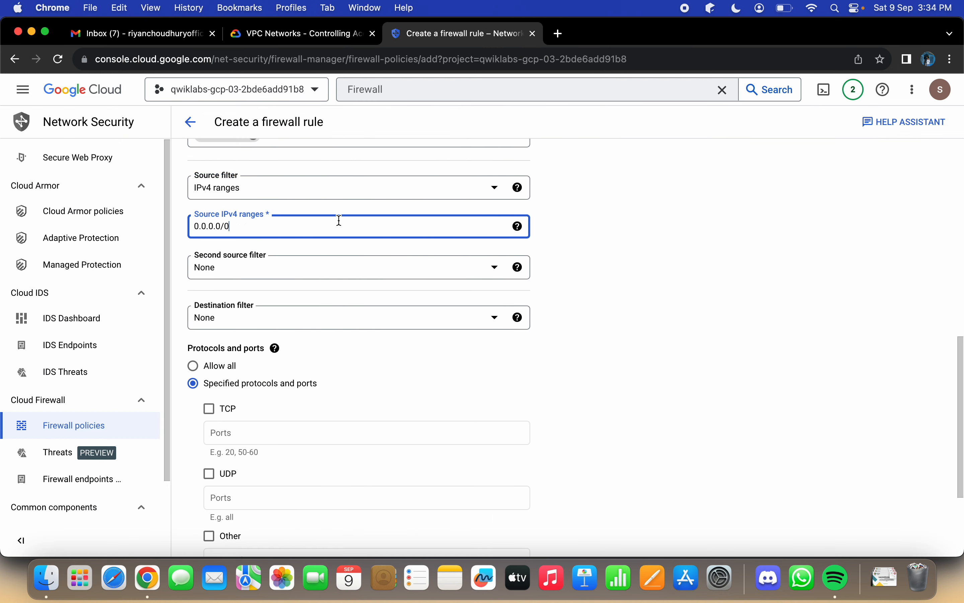
# Step: Enable TCP under the firewall rule's specified protocols and ports, and set its port to 80
pyautogui.click(299, 34)
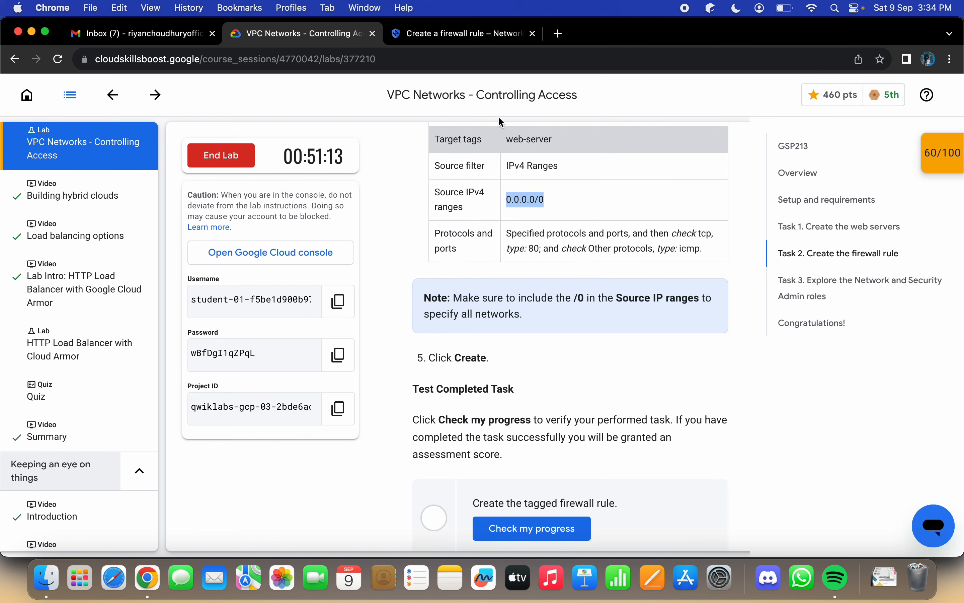
pyautogui.click(458, 34)
pyautogui.scroll(-3, 331, 375)
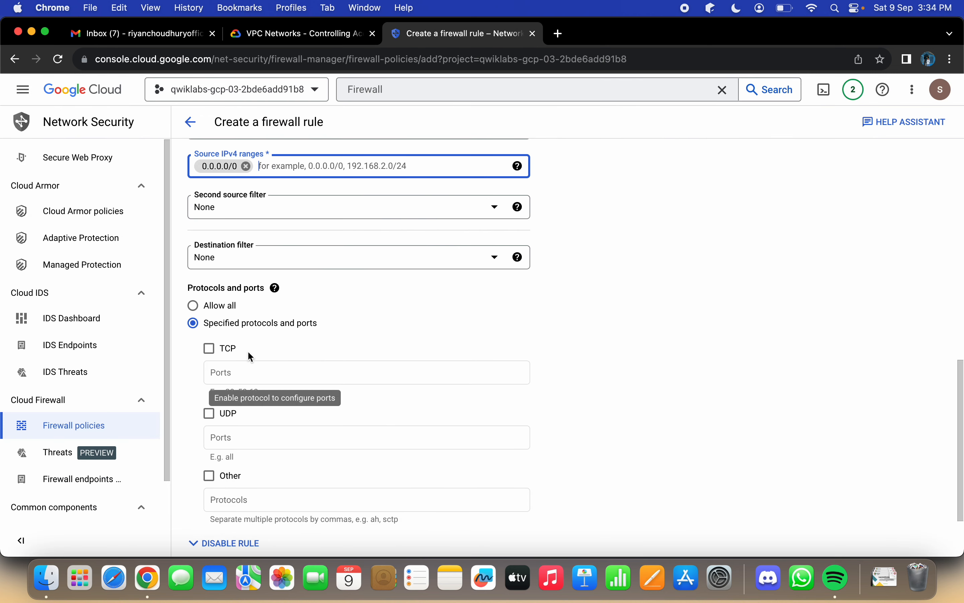
pyautogui.click(210, 348)
pyautogui.click(258, 368)
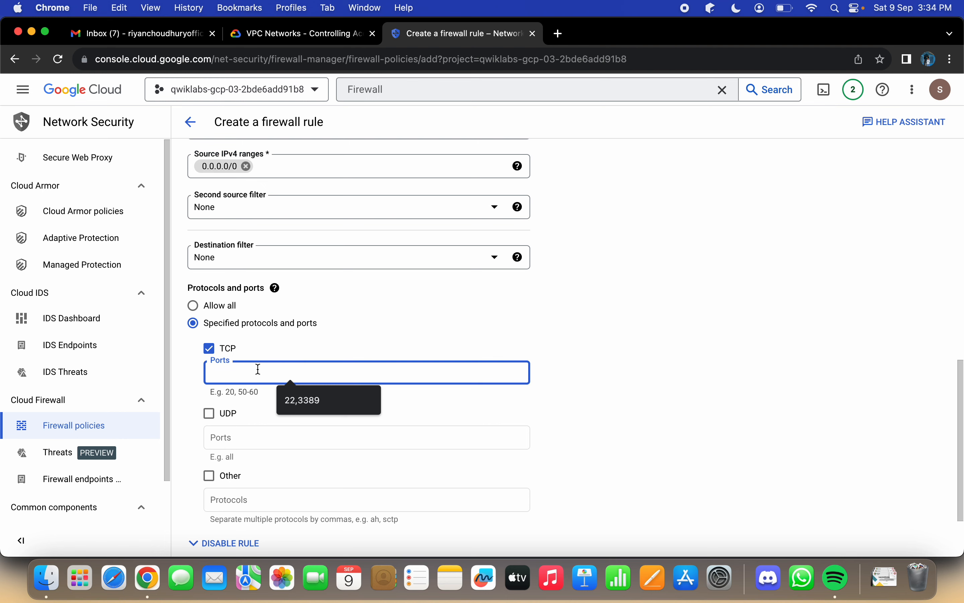
pyautogui.write('80')
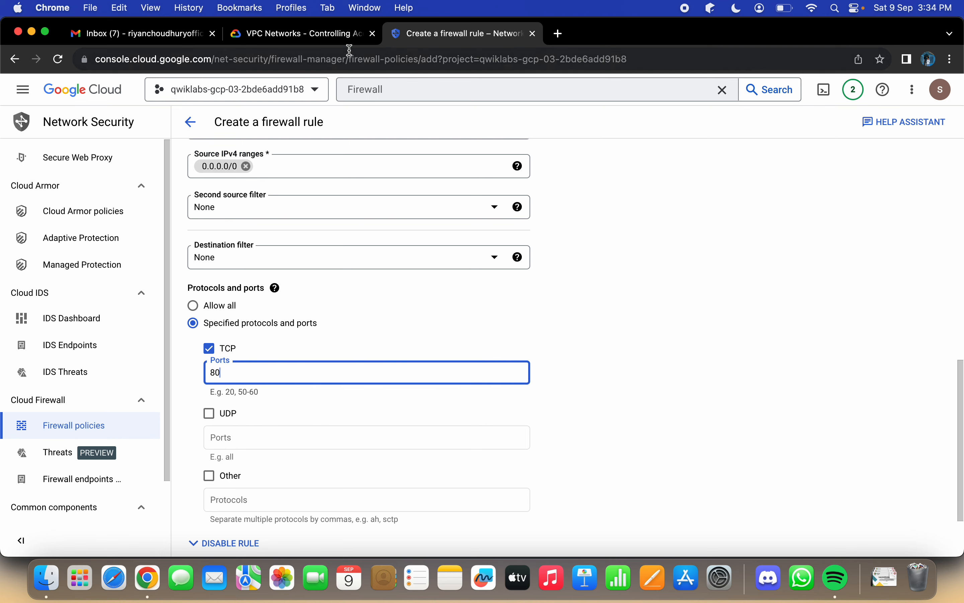
# Step: Consult the lab's protocol requirements, then enable other protocols for the firewall rule and enter "icmp"
pyautogui.click(334, 40)
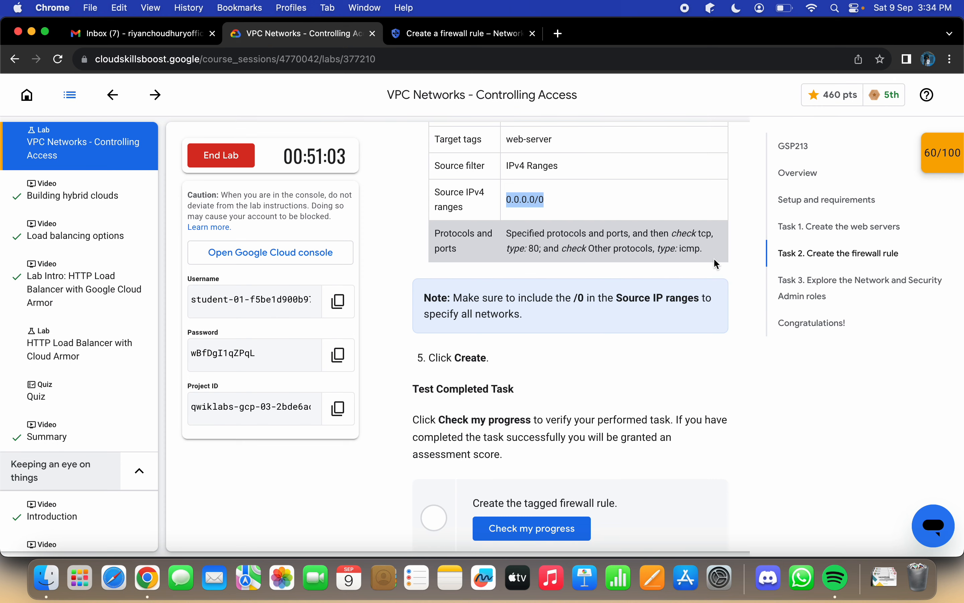
pyautogui.click(441, 35)
pyautogui.scroll(-2, 490, 285)
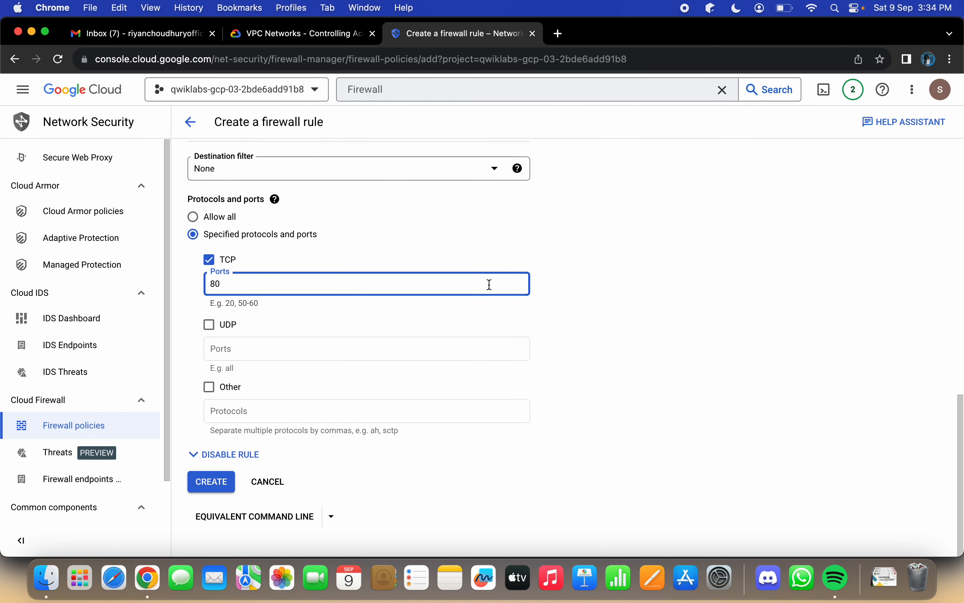
pyautogui.click(210, 388)
pyautogui.click(243, 414)
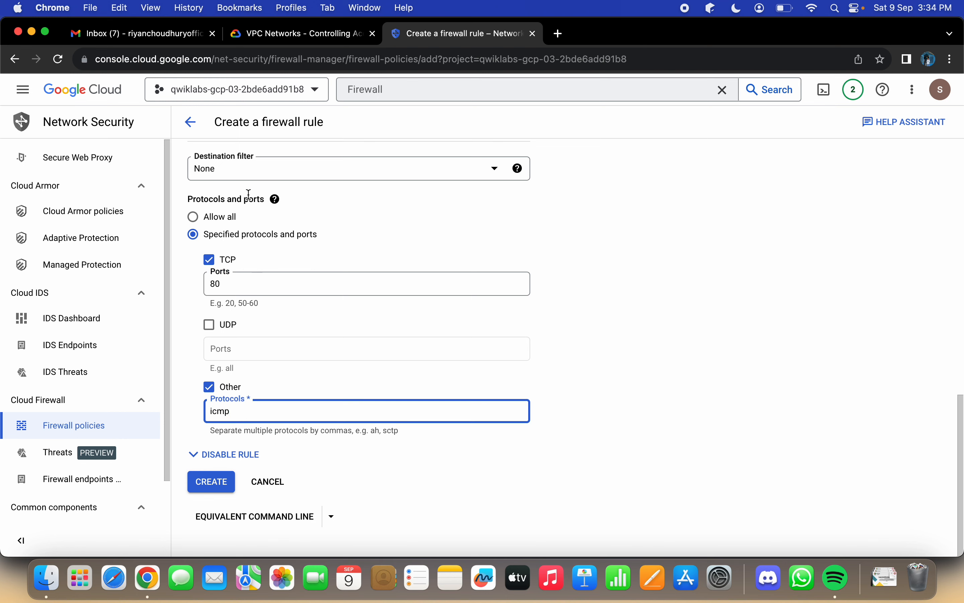
# Step: Review the remaining Task 2 instructions, create the firewall rule and check its entry in the VPC firewall rules list
pyautogui.click(297, 33)
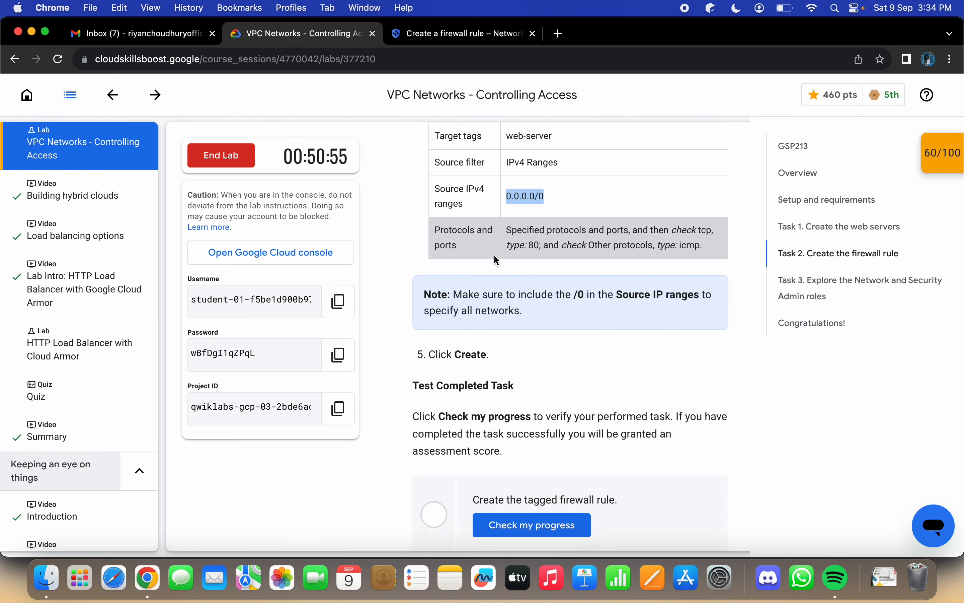
pyautogui.scroll(-2, 494, 259)
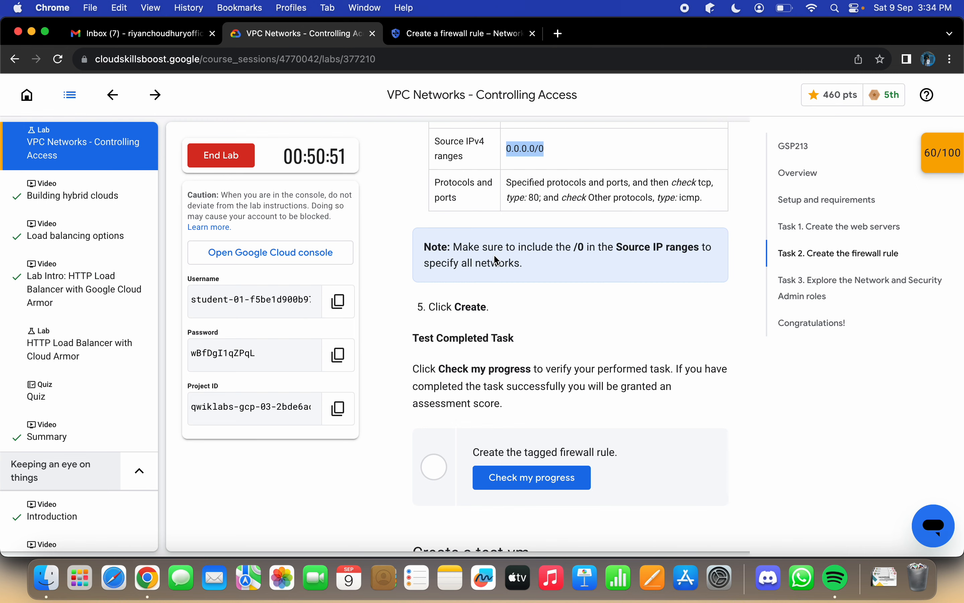
pyautogui.click(448, 35)
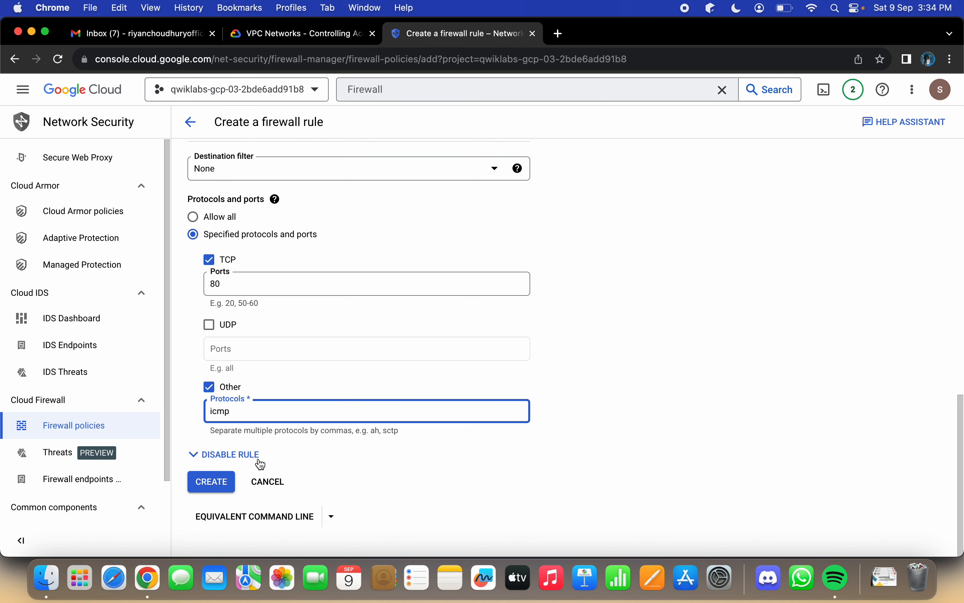
pyautogui.click(223, 483)
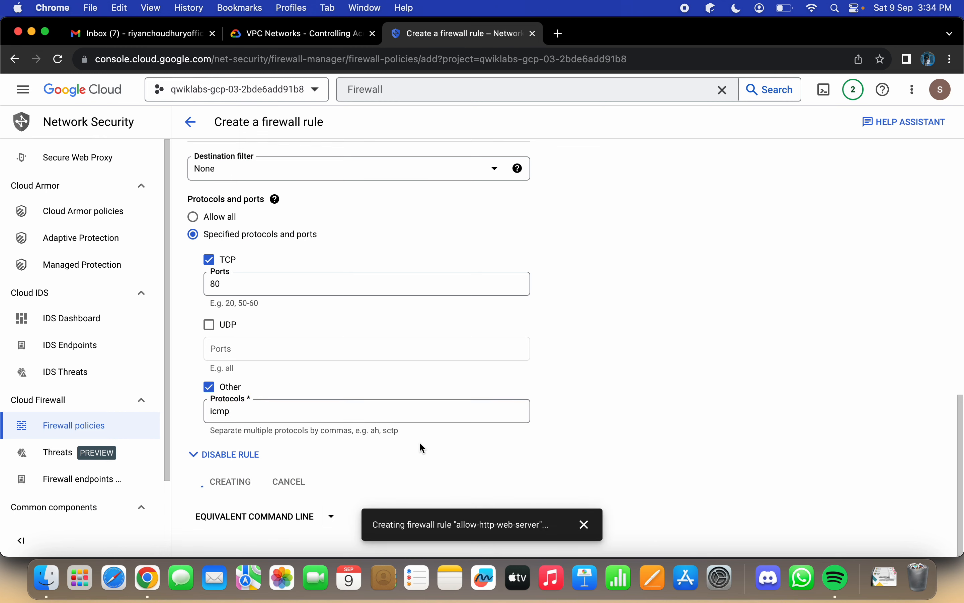
pyautogui.scroll(9, 367, 302)
pyautogui.scroll(-9, 367, 302)
pyautogui.scroll(-5, 367, 302)
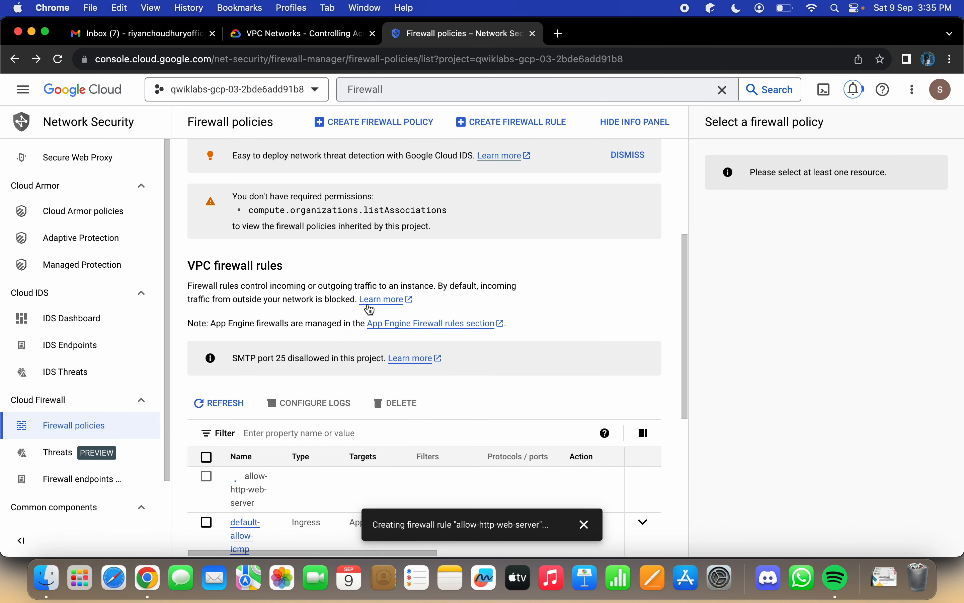
pyautogui.scroll(-3, 371, 309)
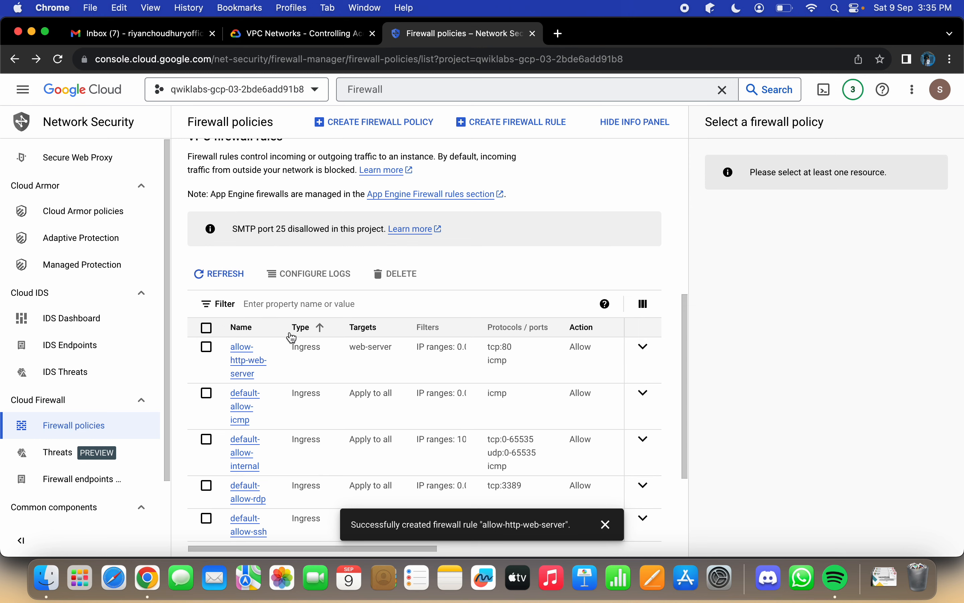
# Step: Check the lab progress for "Create the tagged firewall rule" and copy the gcloud command that creates test-vm
pyautogui.click(318, 34)
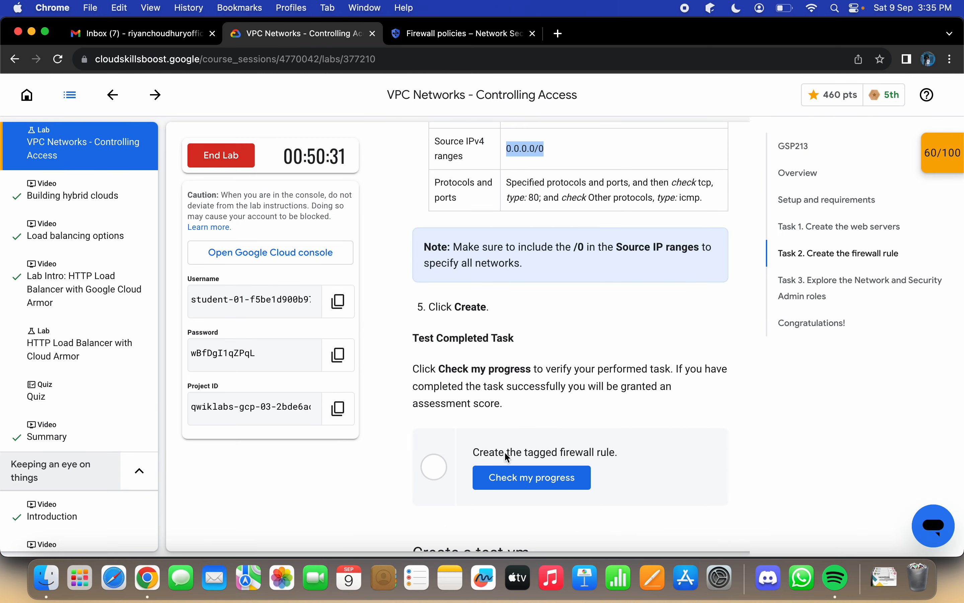
pyautogui.click(498, 472)
pyautogui.scroll(-6, 621, 461)
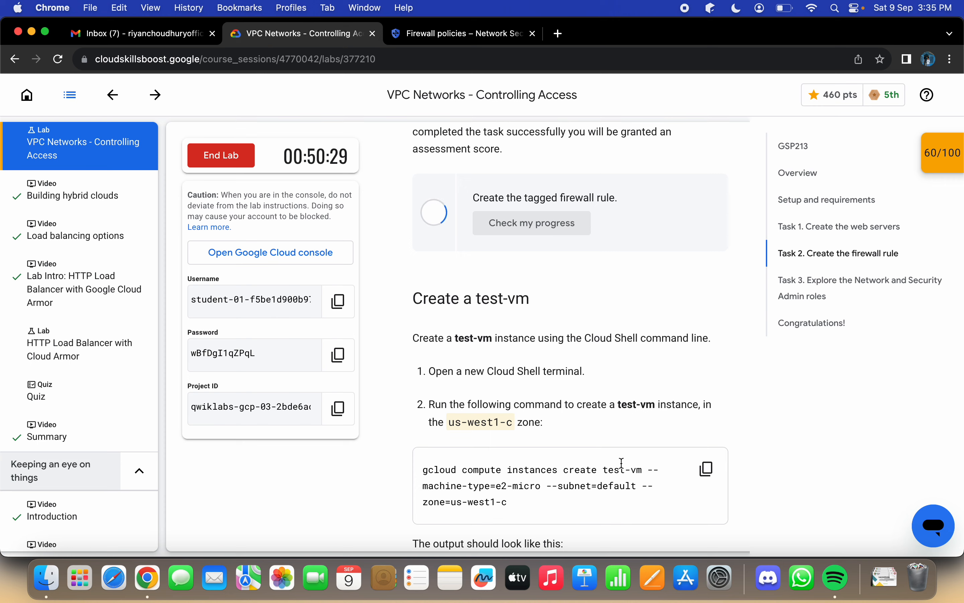
pyautogui.scroll(-4, 621, 461)
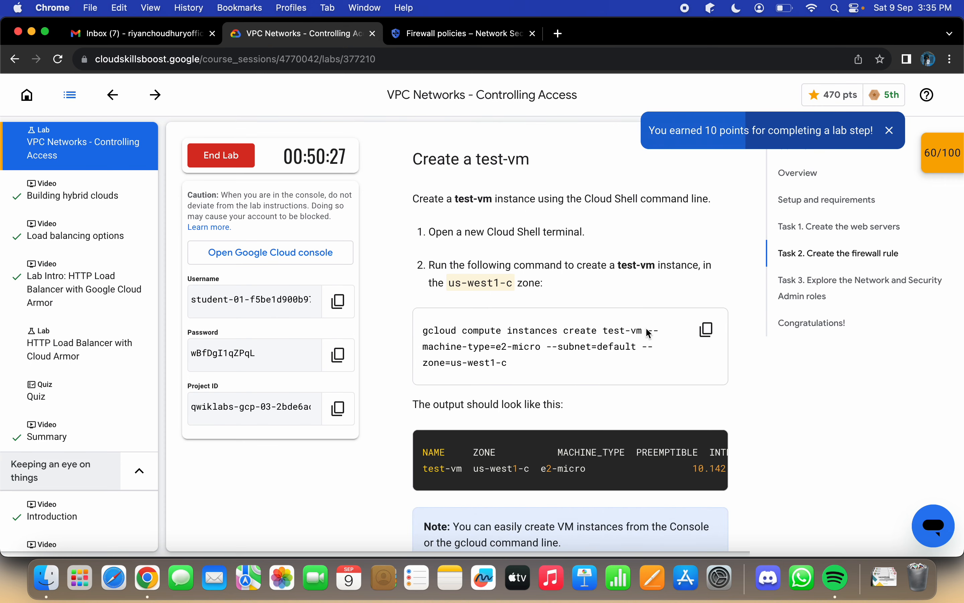
pyautogui.click(707, 329)
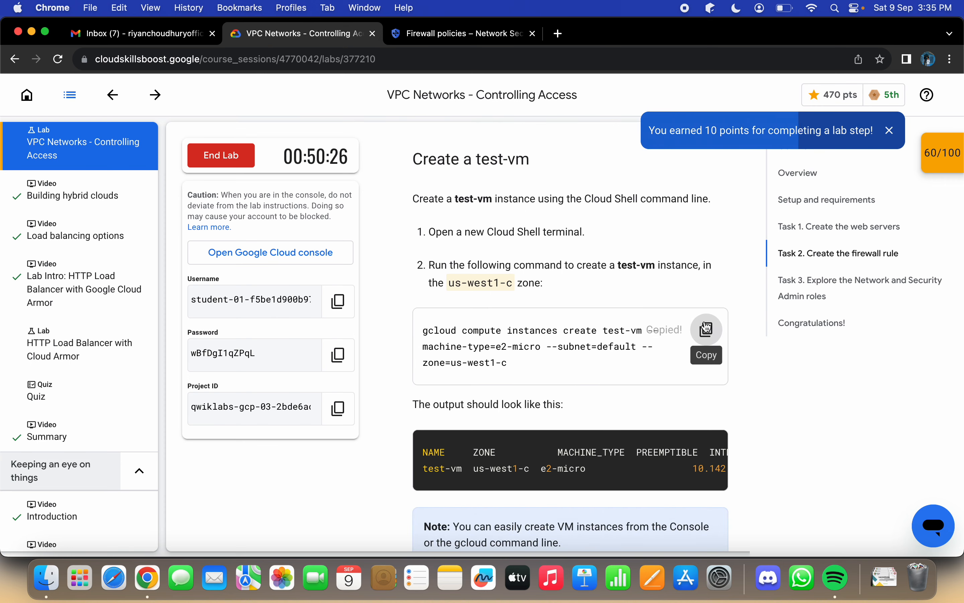
# Step: Open Cloud Shell in the Cloud console, enlarge its pane, continue past the introduction and dismiss the session tip
pyautogui.click(478, 25)
pyautogui.click(824, 89)
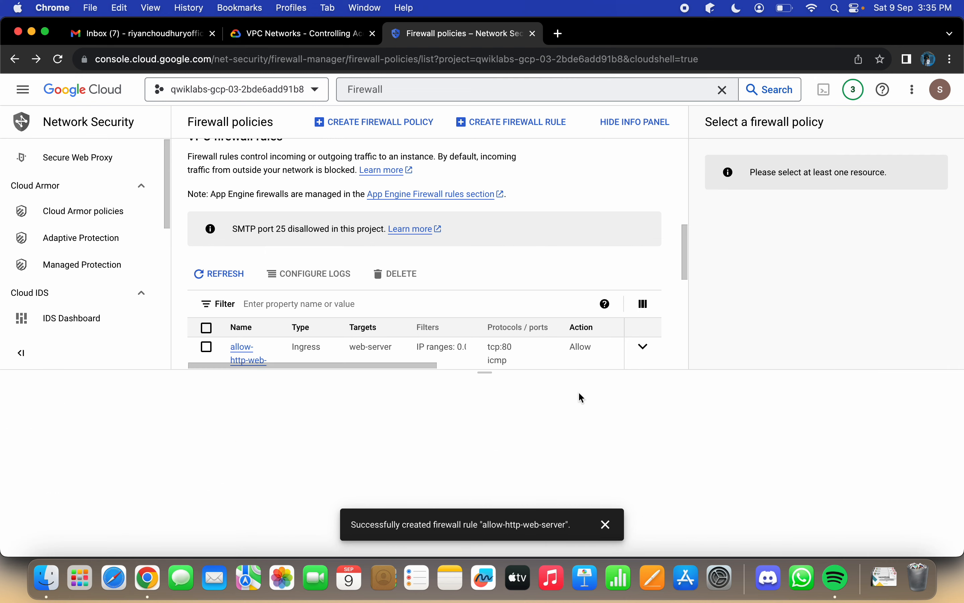
pyautogui.moveTo(487, 373); pyautogui.dragTo(476, 141)
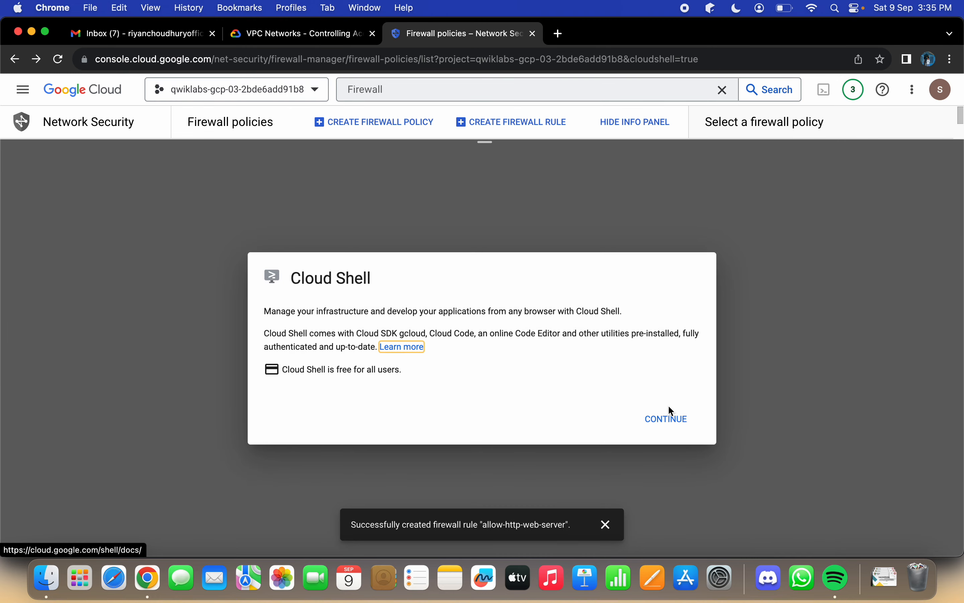
pyautogui.click(666, 417)
pyautogui.click(606, 532)
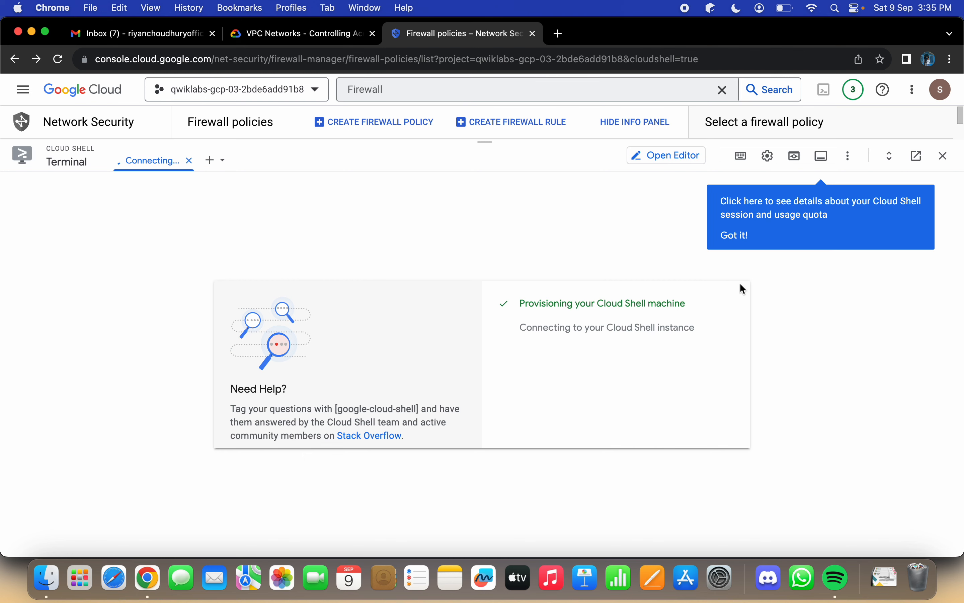
pyautogui.click(729, 238)
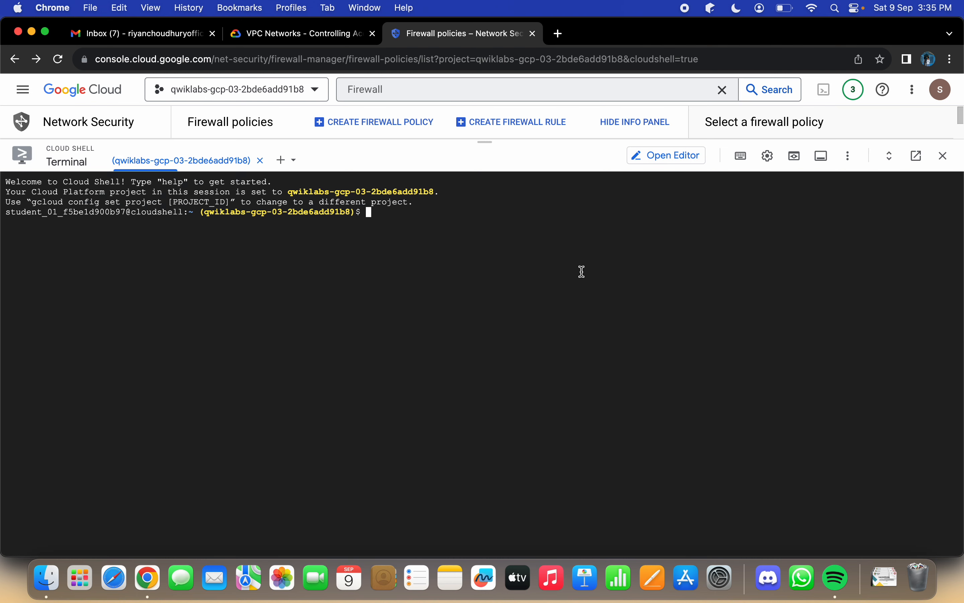
# Step: Run the copied gcloud command to create test-vm (e2-micro, default subnet, us-west1-c) and authorize Cloud Shell to use the credentials
pyautogui.press('super+v')
pyautogui.press('Return')
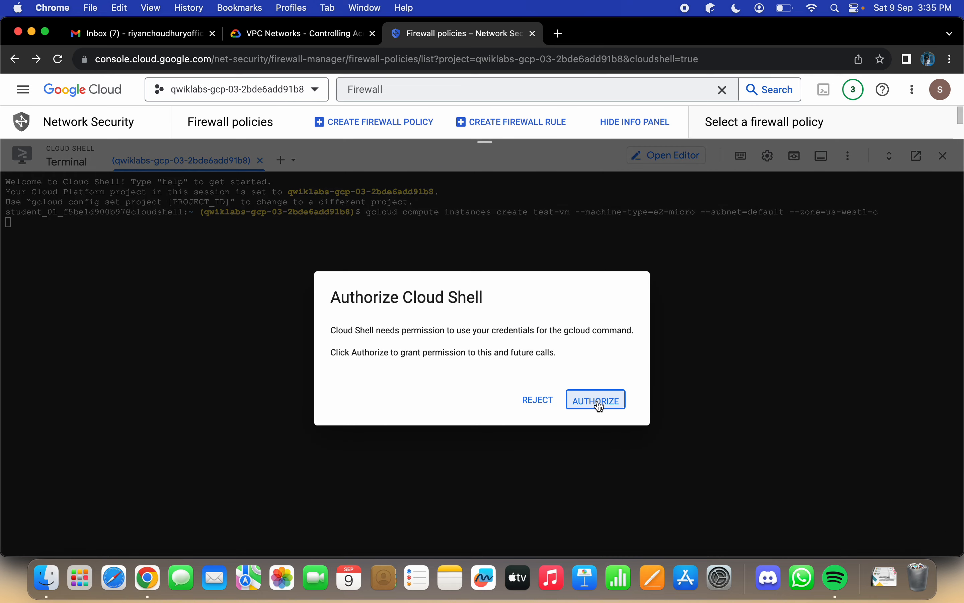
pyautogui.click(600, 406)
# Step: Read the lab's expected output and completion notes for test-vm, and compare them with the Cloud Shell output
pyautogui.hotkey('ctrl', 'shift', 'Tab')
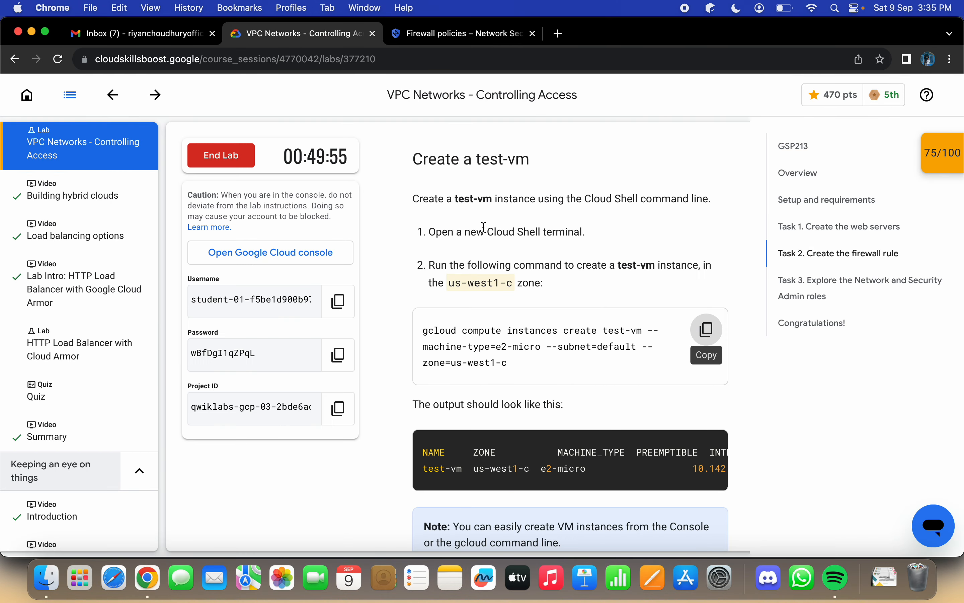
pyautogui.scroll(-3, 518, 279)
pyautogui.scroll(5, 577, 327)
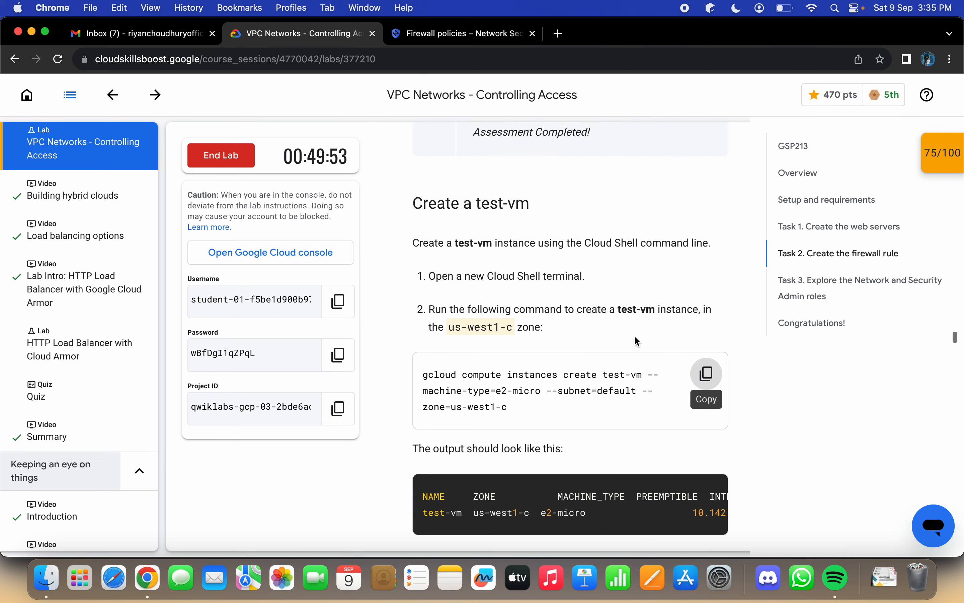
pyautogui.scroll(-5, 637, 340)
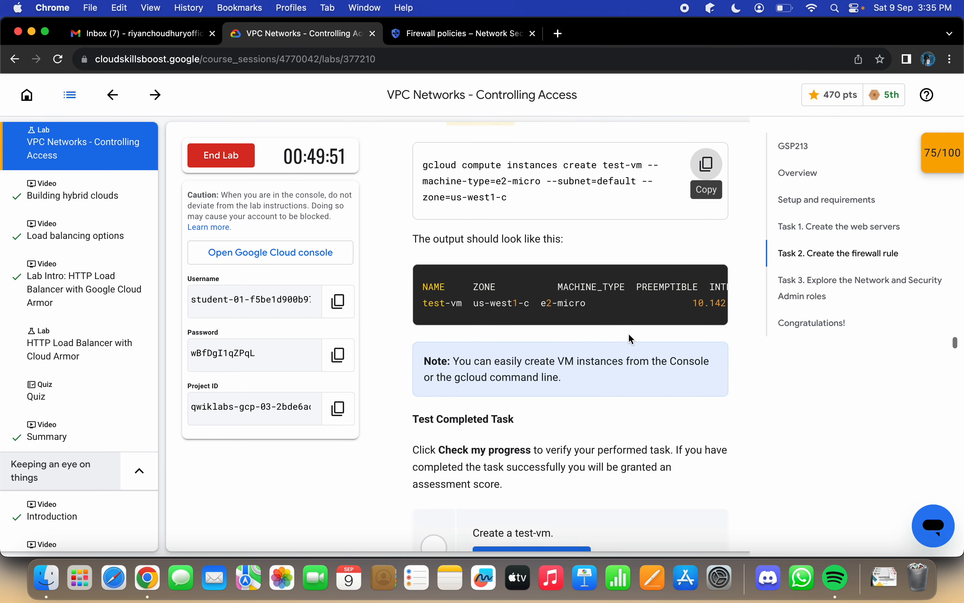
pyautogui.scroll(-3, 632, 339)
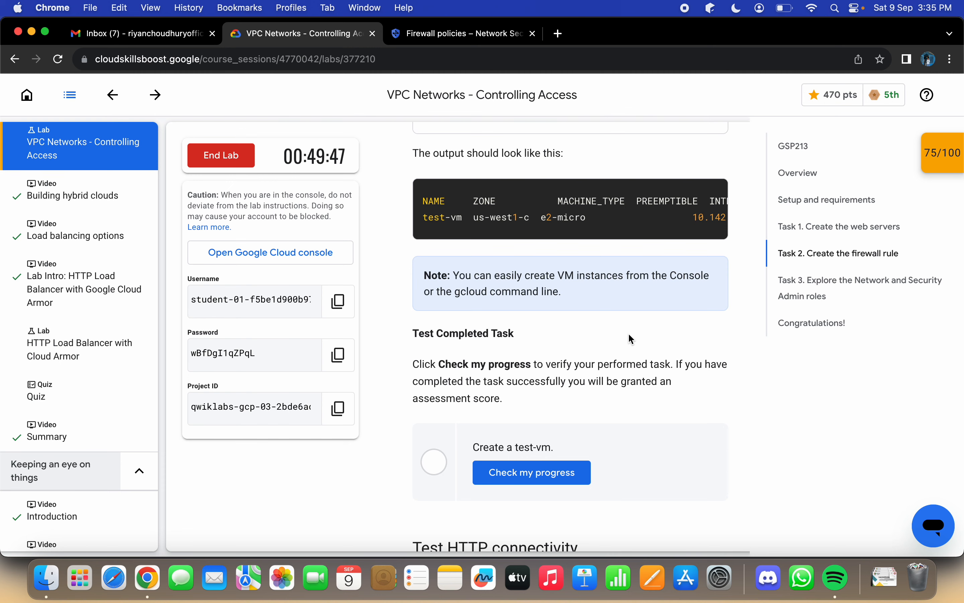
pyautogui.scroll(-3, 631, 338)
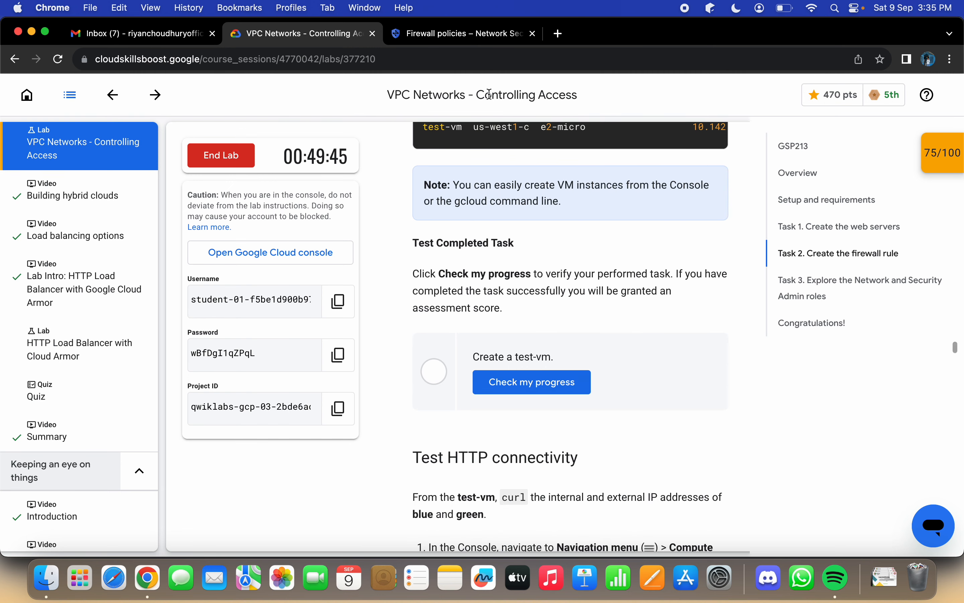
pyautogui.click(467, 39)
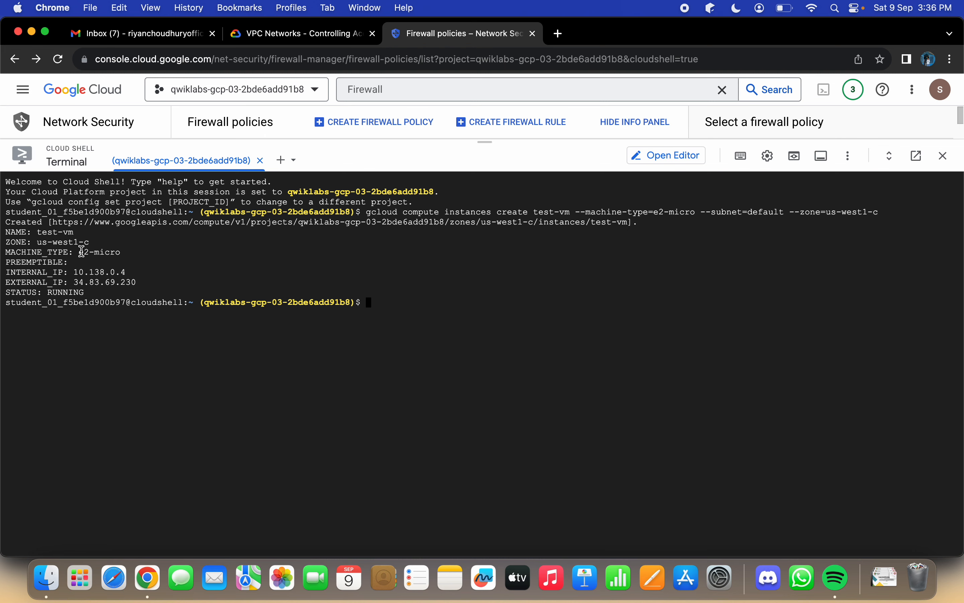
# Step: Check the lab progress for "Create a test-vm" and copy the curl command for testing blue's internal IP
pyautogui.click(317, 46)
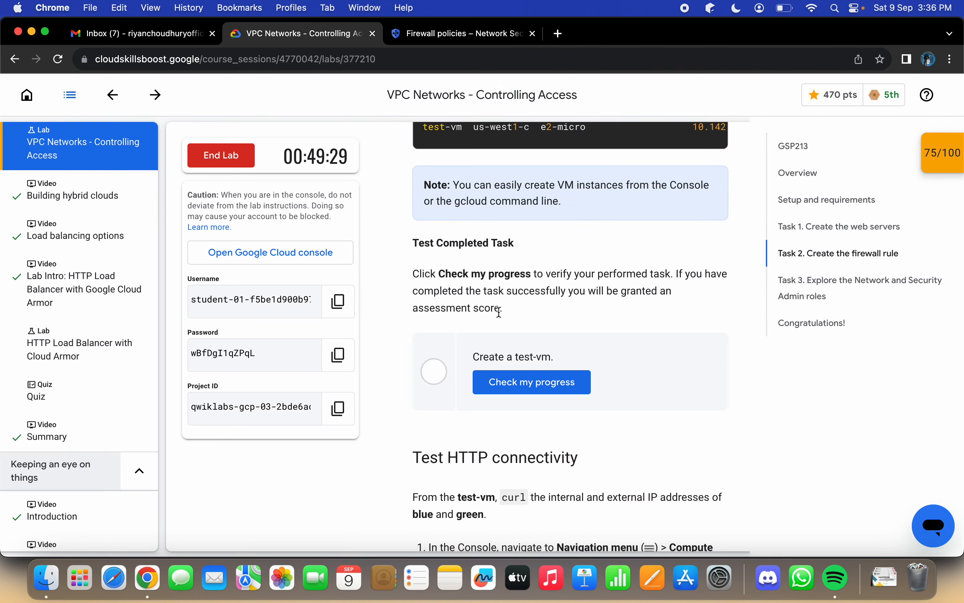
pyautogui.scroll(-3, 498, 311)
pyautogui.click(513, 315)
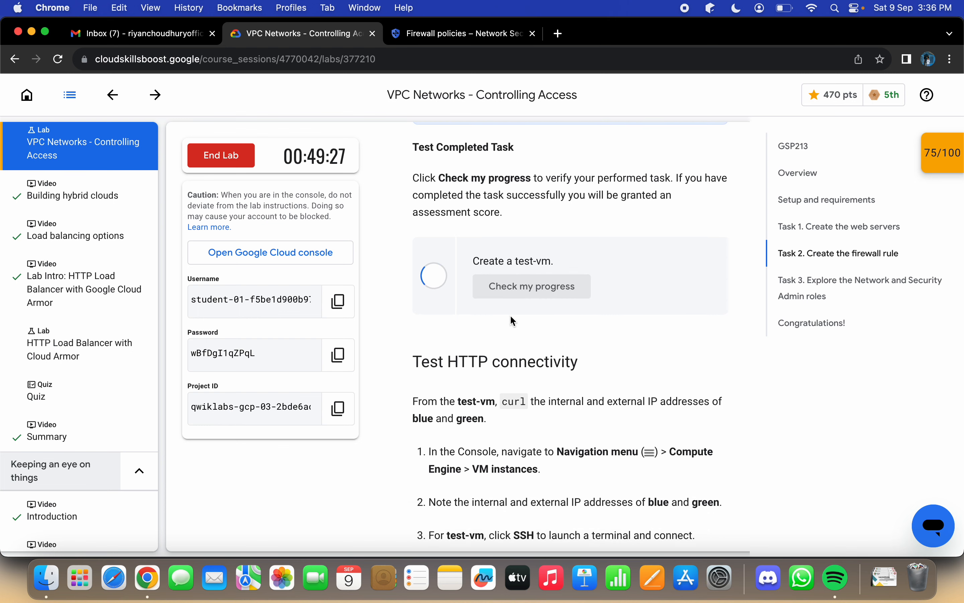
pyautogui.scroll(-4, 510, 315)
pyautogui.scroll(-4, 511, 315)
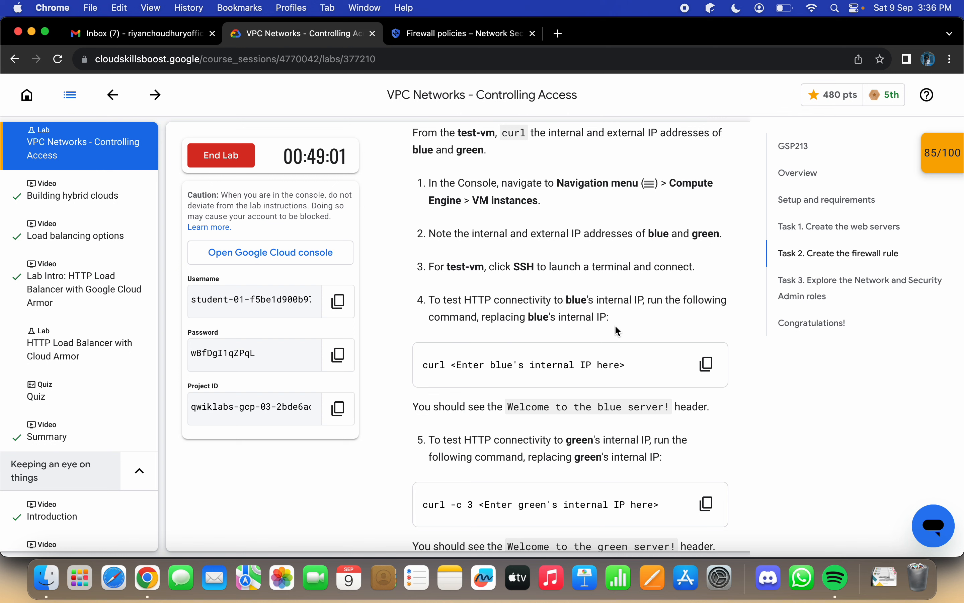
pyautogui.click(707, 364)
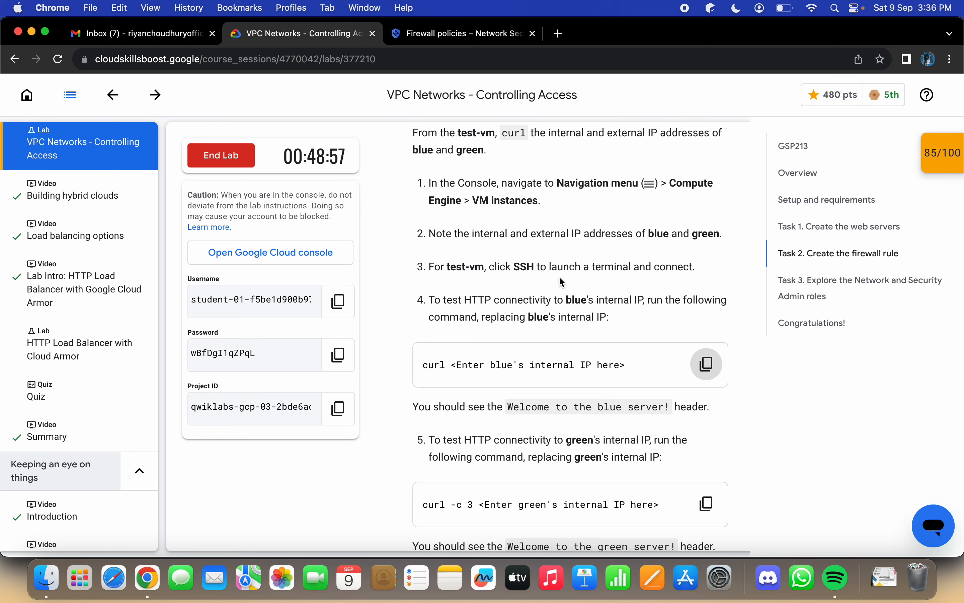
# Step: Search the Cloud console for "Vm ins", open the VM instances page and shrink the Cloud Shell pane to reveal the list
pyautogui.click(447, 33)
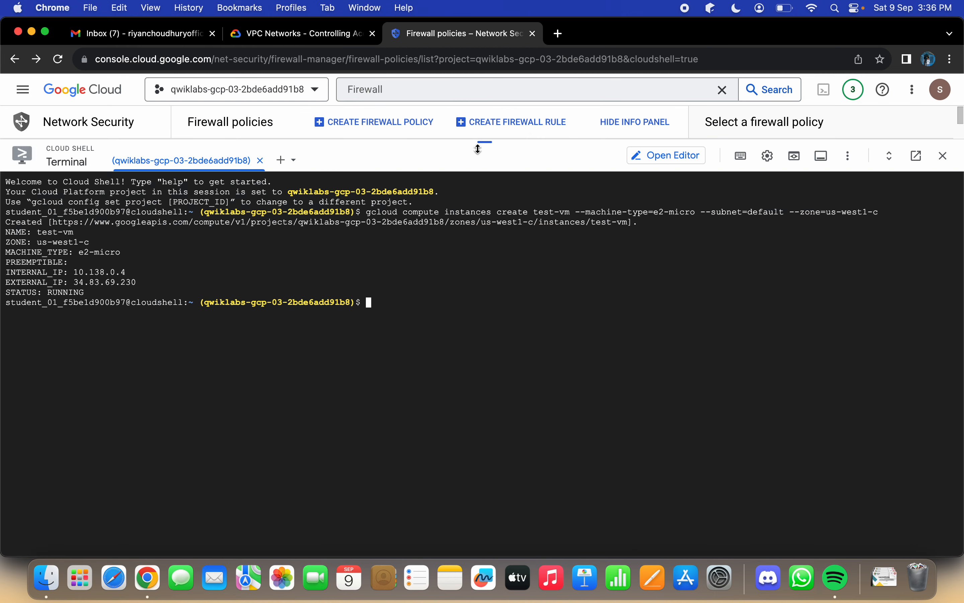
pyautogui.moveTo(478, 148); pyautogui.dragTo(480, 284)
pyautogui.click(452, 95)
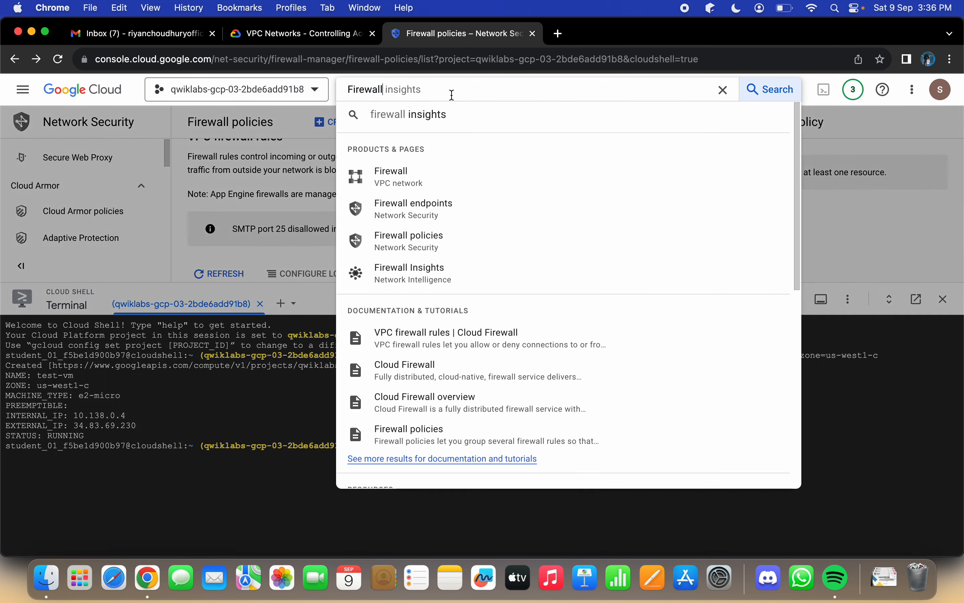
pyautogui.write('Firewall')
pyautogui.press('super+a')
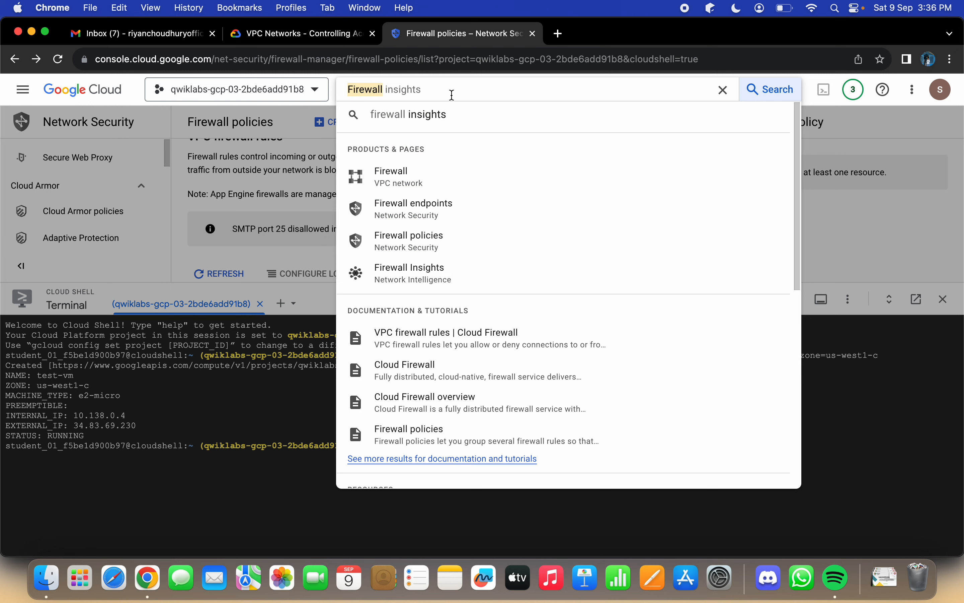
pyautogui.write('Vm')
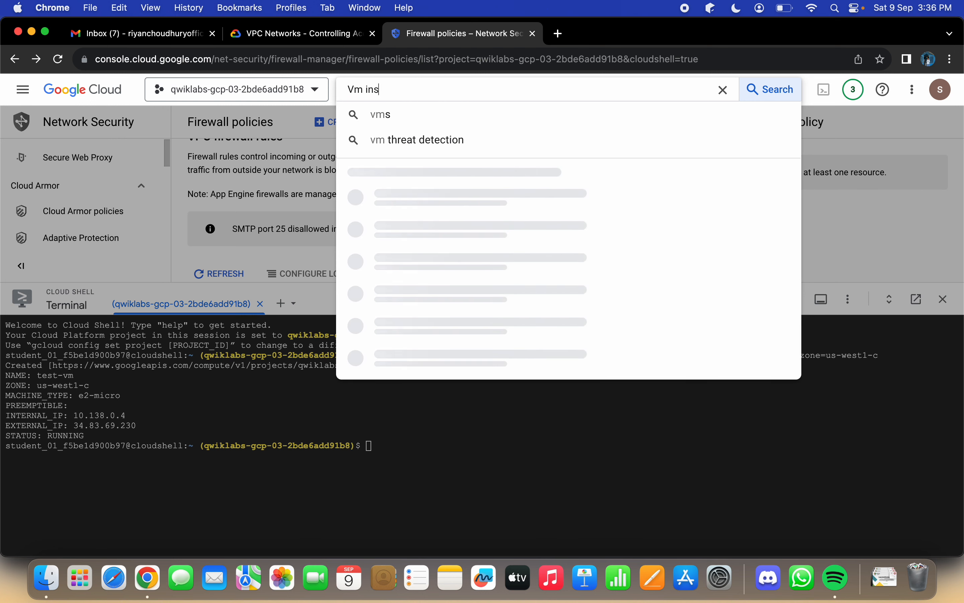
pyautogui.write(' ins')
pyautogui.click(436, 186)
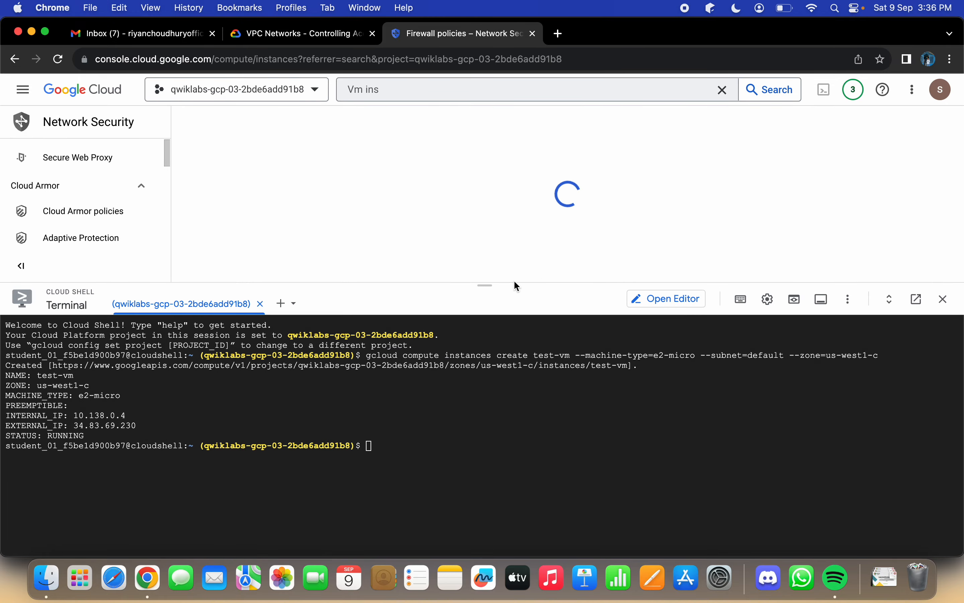
pyautogui.moveTo(484, 286); pyautogui.dragTo(485, 520)
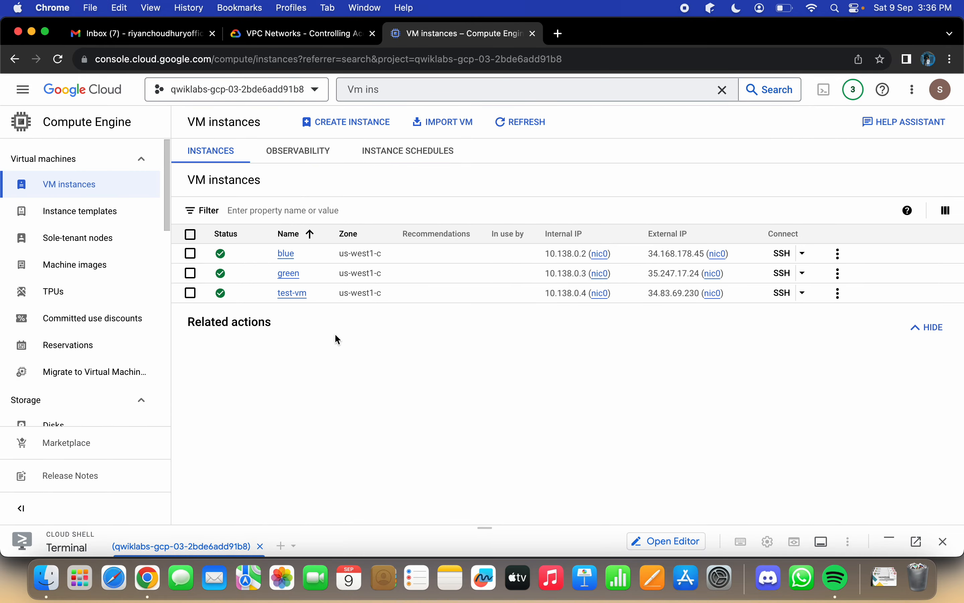
# Step: Open an SSH-in-browser session to test-vm, consulting the lab's HTTP connectivity instructions along the way
pyautogui.click(782, 293)
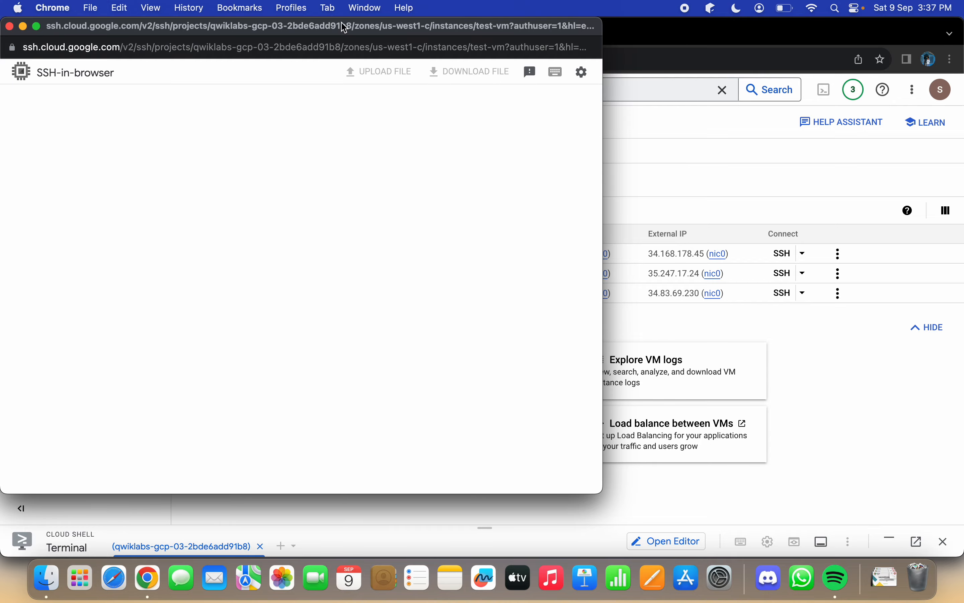
pyautogui.moveTo(46, 36); pyautogui.dragTo(287, 68)
pyautogui.click(276, 57)
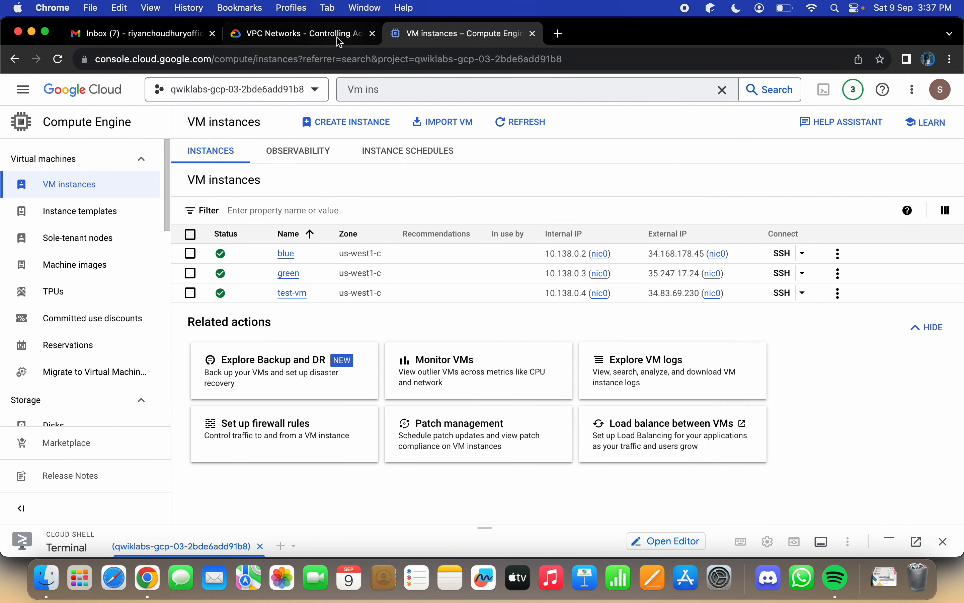
pyautogui.click(339, 37)
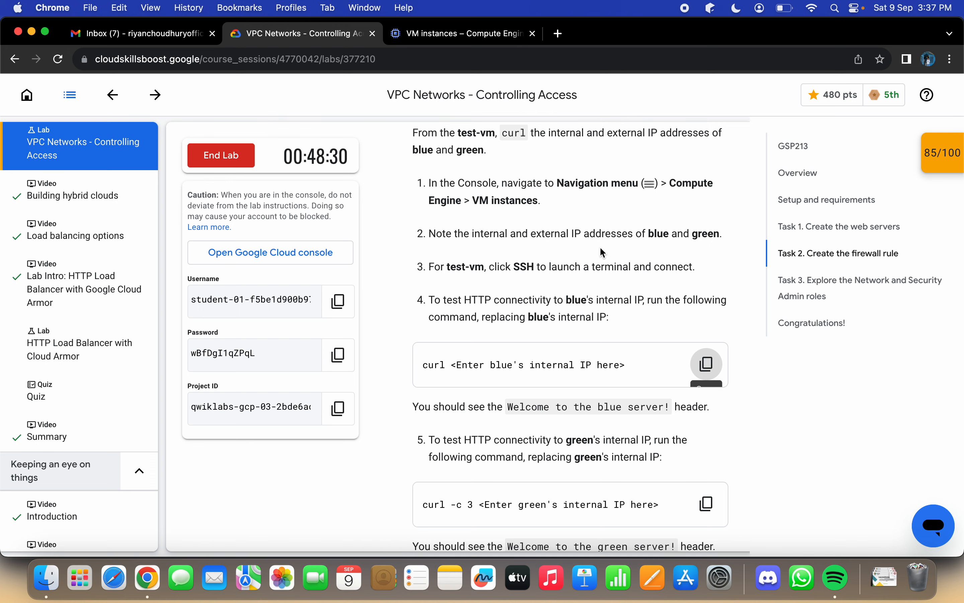
pyautogui.scroll(-1, 603, 252)
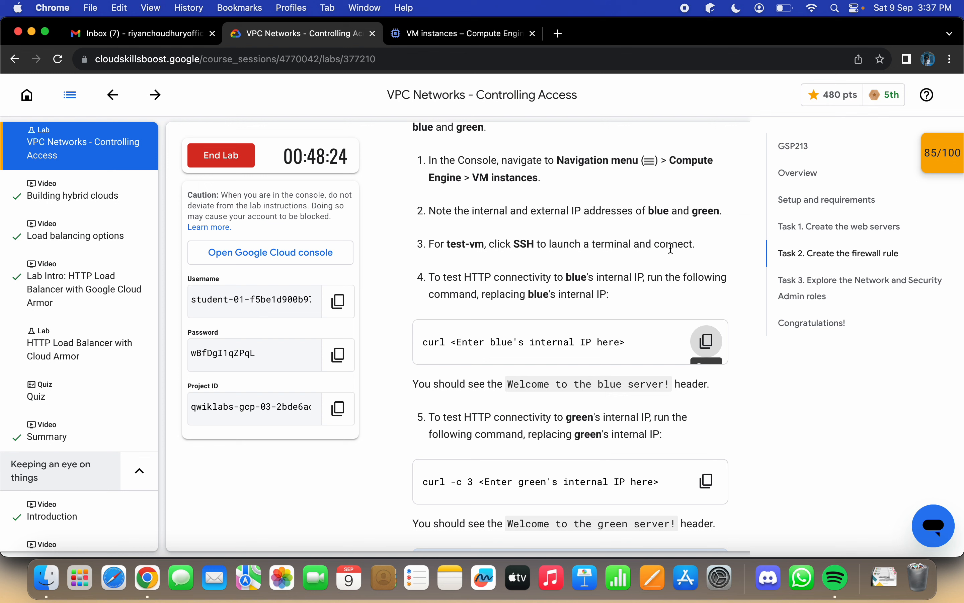
pyautogui.click(472, 38)
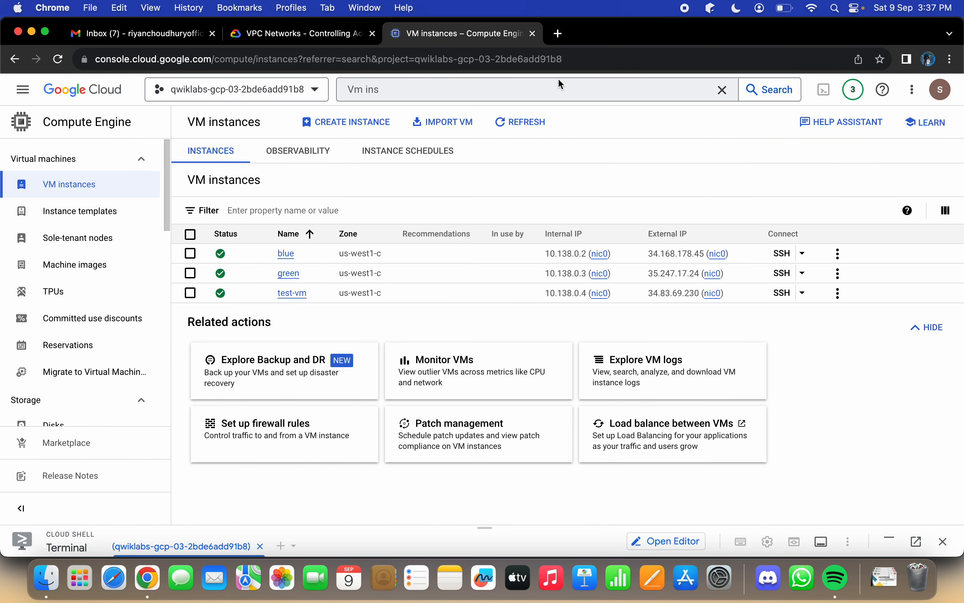
pyautogui.click(791, 293)
pyautogui.click(412, 350)
# Step: Reread the lab's blue connectivity step, then paste its curl command into test-vm's SSH session and delete the IP placeholder
pyautogui.click(327, 38)
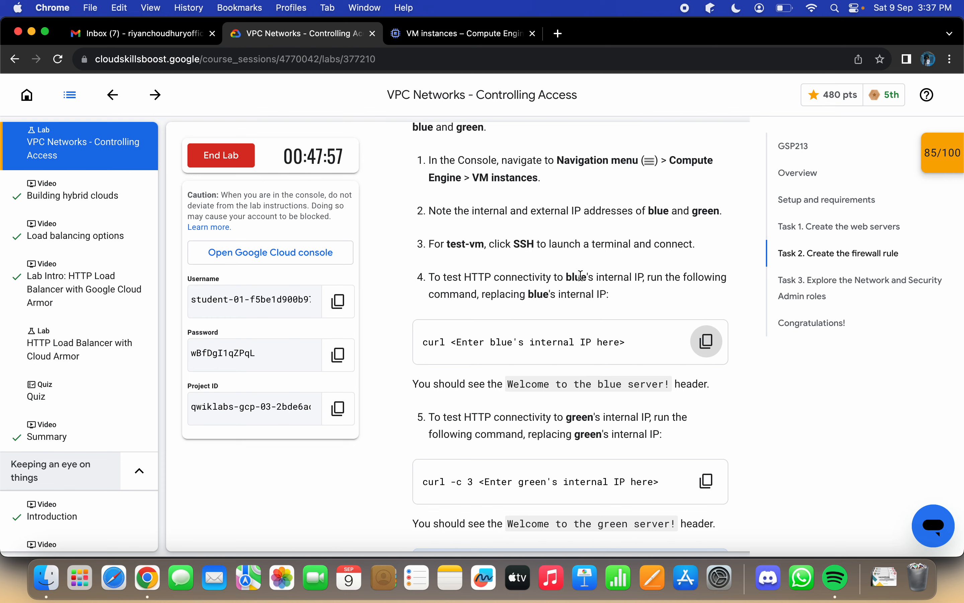
pyautogui.click(464, 38)
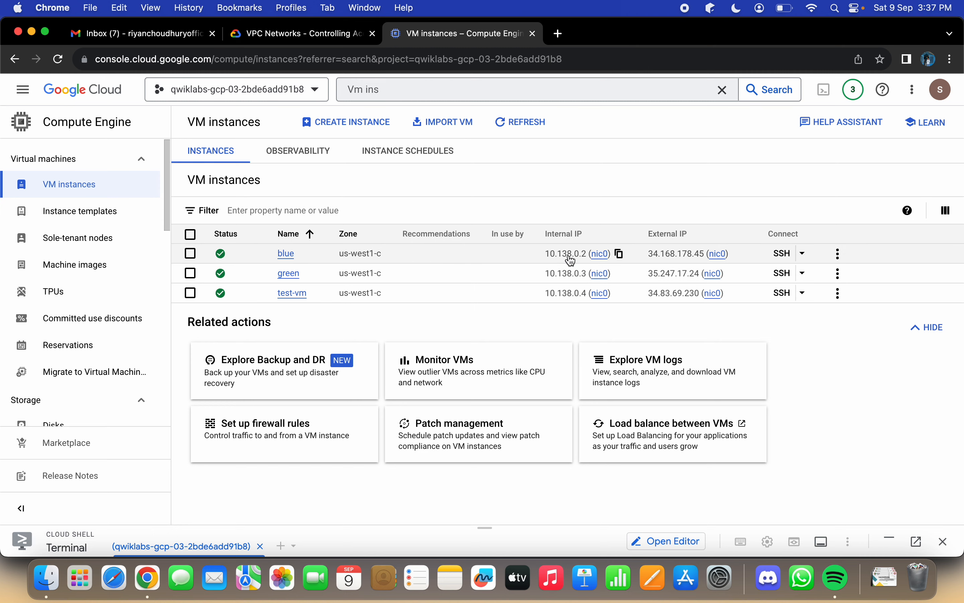
pyautogui.hotkey('ctrl', 'Right')
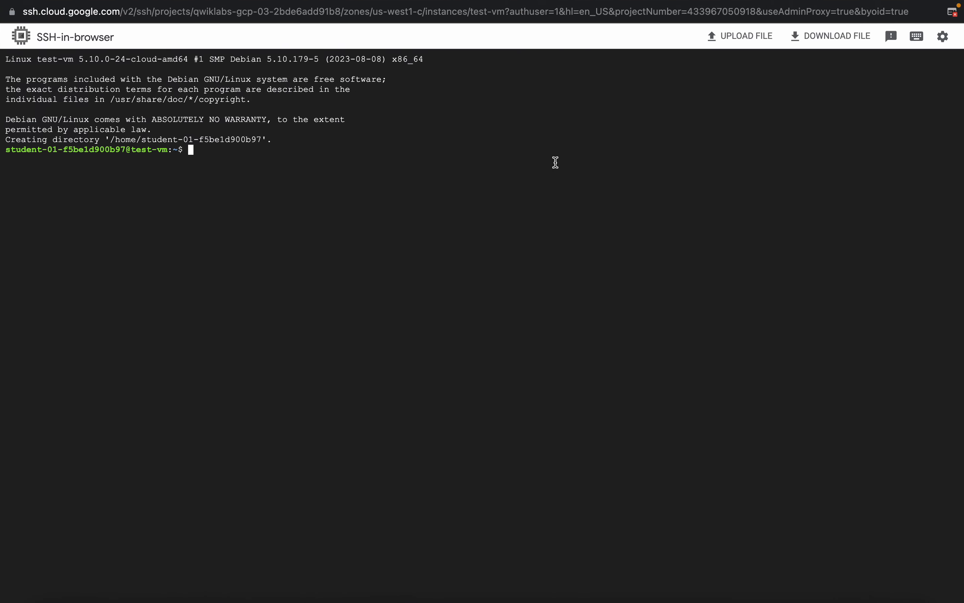
pyautogui.write("curl <Enter blue's internal IP here>")
pyautogui.press('BackSpace')
pyautogui.press('BackSpace')
pyautogui.press('BackSpace')
pyautogui.press('BackSpace')
pyautogui.press('BackSpace')
pyautogui.press('BackSpace')
pyautogui.press('BackSpace')
pyautogui.press('BackSpace')
pyautogui.press('BackSpace')
pyautogui.press('BackSpace')
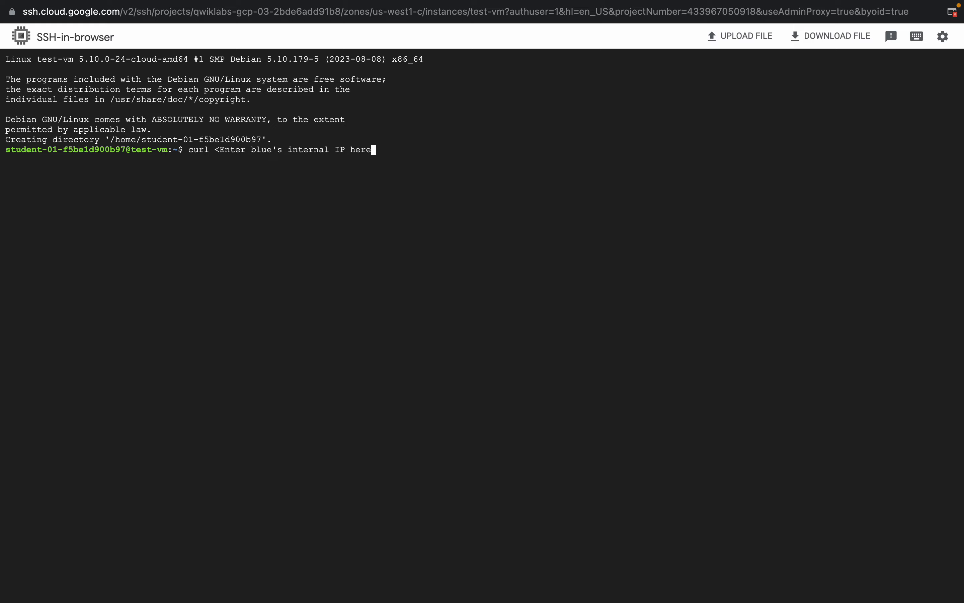
pyautogui.press('BackSpace')
pyautogui.press('BackSpace')
pyautogui.press('BackSpace')
pyautogui.press('BackSpace')
pyautogui.press('BackSpace')
pyautogui.press('BackSpace')
pyautogui.press('BackSpace')
pyautogui.press('BackSpace')
pyautogui.press('BackSpace')
pyautogui.press('BackSpace')
pyautogui.press('BackSpace')
pyautogui.press('BackSpace')
pyautogui.press('BackSpace')
pyautogui.press('BackSpace')
pyautogui.press('BackSpace')
pyautogui.press('BackSpace')
pyautogui.press('BackSpace')
pyautogui.press('BackSpace')
pyautogui.press('BackSpace')
pyautogui.press('BackSpace')
# Step: Copy blue's internal IP from the VM instances list and run "curl 10.138.0.2" in test-vm's SSH session
pyautogui.hotkey('ctrl', 'Left')
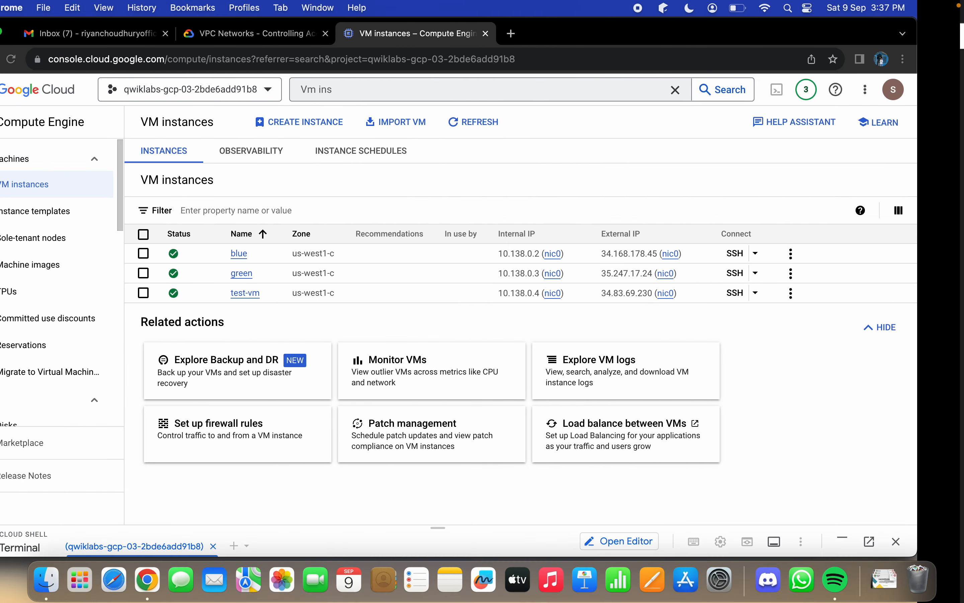
pyautogui.click(620, 253)
pyautogui.hotkey('ctrl', 'Right')
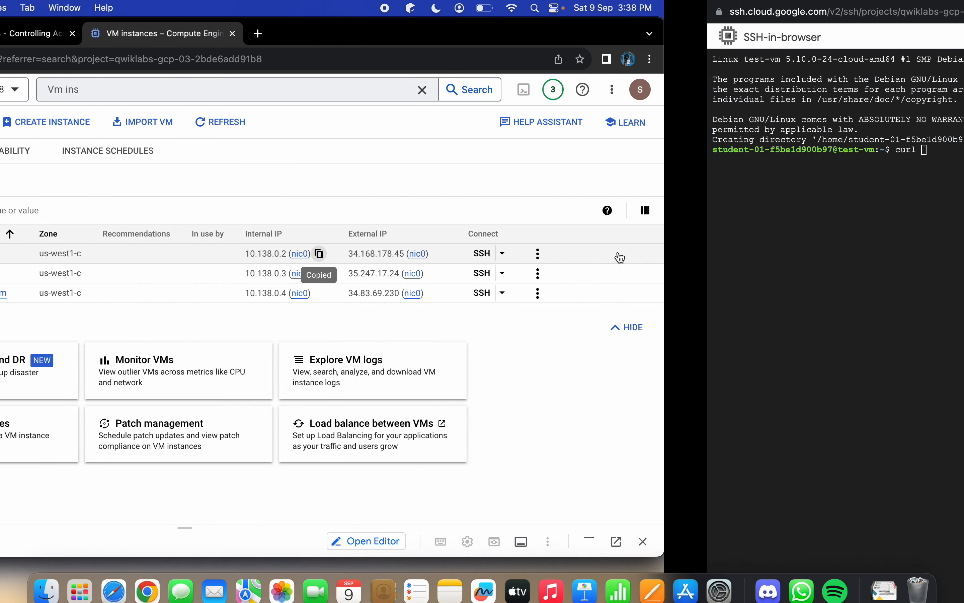
pyautogui.press('super+v')
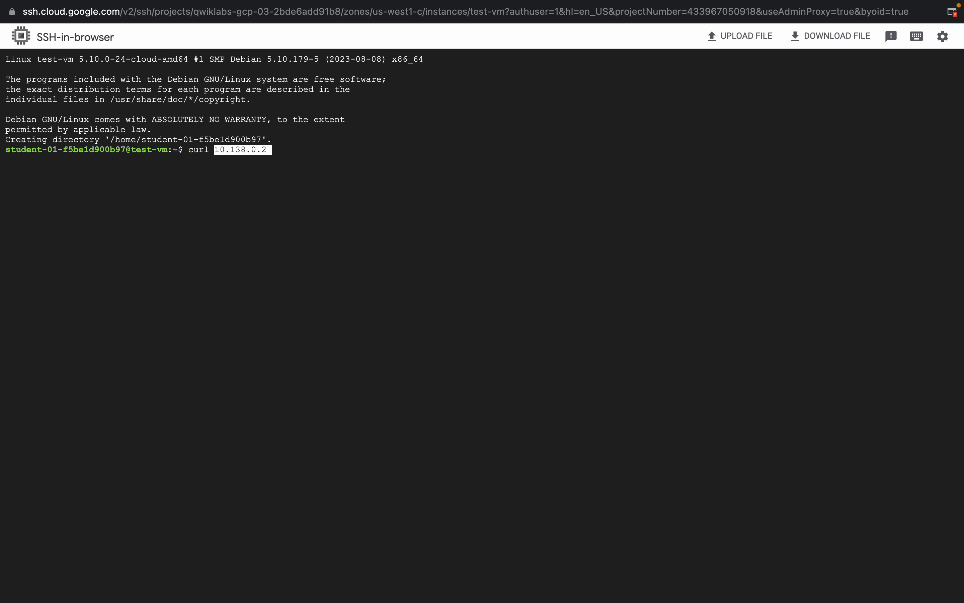
pyautogui.press('Return')
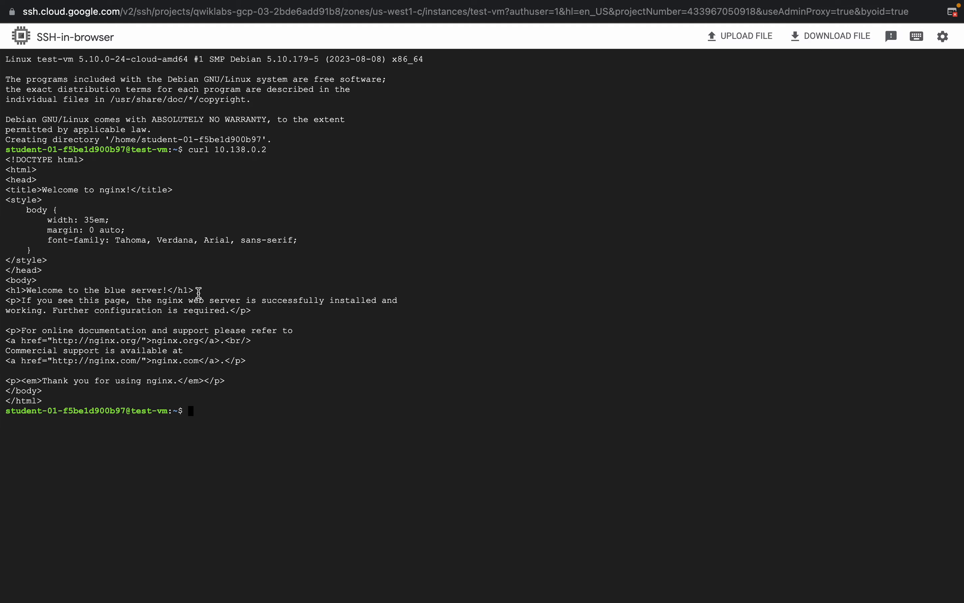
# Step: Return to the lab instructions and copy the "curl -c 3" command for testing green's internal IP
pyautogui.hotkey('ctrl', 'Left')
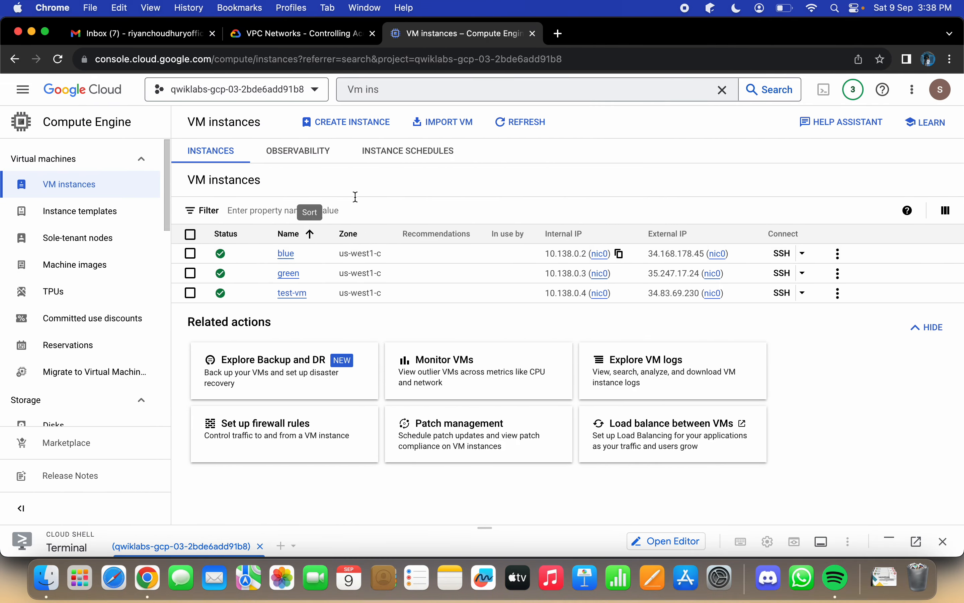
pyautogui.click(297, 34)
pyautogui.scroll(-2, 447, 200)
pyautogui.scroll(-1, 461, 229)
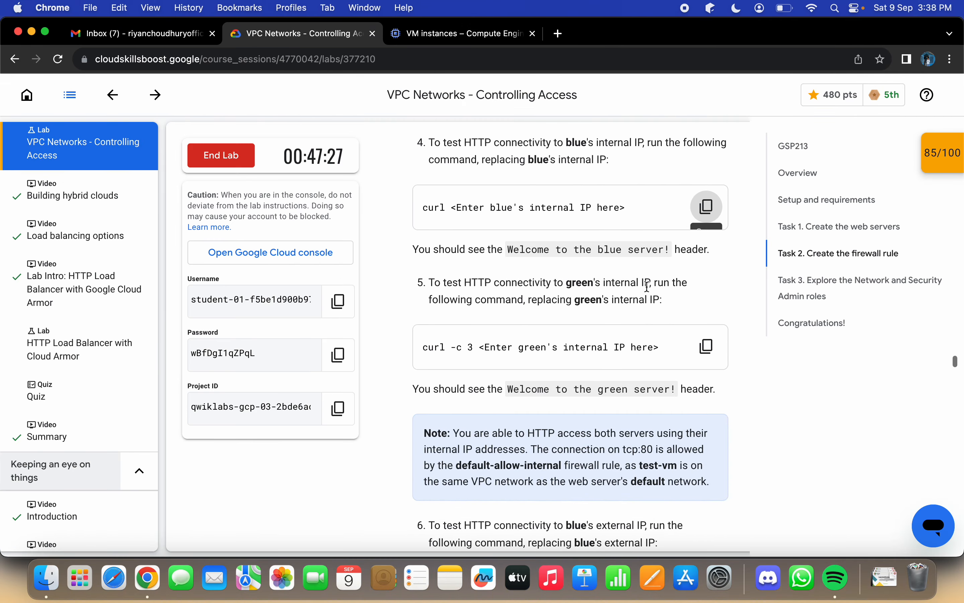
pyautogui.click(705, 347)
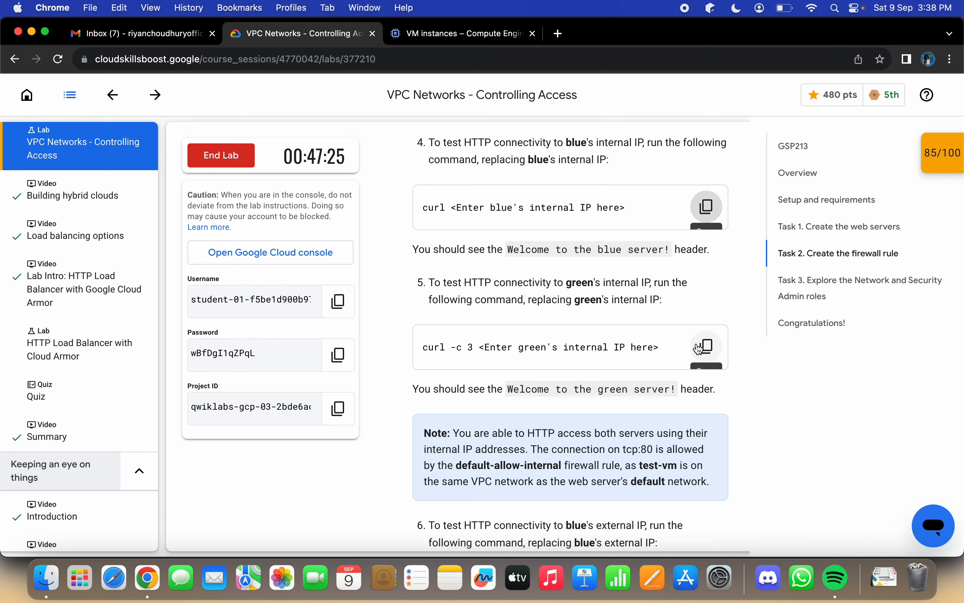
# Step: Paste the "curl -c 3" command for green's internal IP into test-vm's SSH session and delete the IP placeholder
pyautogui.hotkey('ctrl', 'Right')
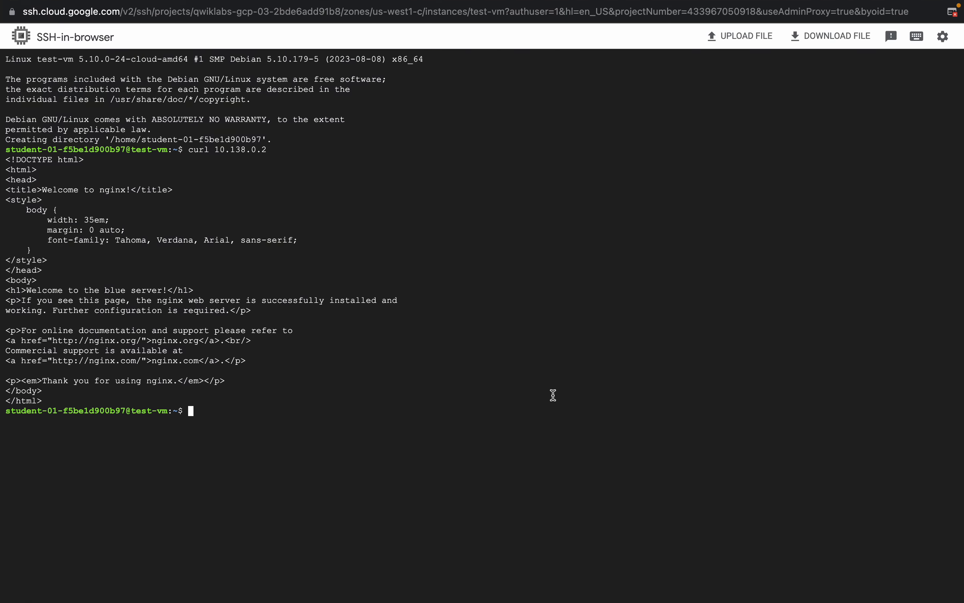
pyautogui.press('super+v')
pyautogui.press('BackSpace')
pyautogui.press('BackSpace')
pyautogui.press('BackSpace')
pyautogui.press('BackSpace')
pyautogui.press('BackSpace')
pyautogui.press('BackSpace')
pyautogui.press('BackSpace')
pyautogui.press('BackSpace')
pyautogui.press('BackSpace')
pyautogui.press('BackSpace')
pyautogui.press('BackSpace')
pyautogui.press('BackSpace')
pyautogui.press('BackSpace')
pyautogui.press('BackSpace')
pyautogui.press('BackSpace')
pyautogui.press('BackSpace')
pyautogui.press('BackSpace')
pyautogui.press('BackSpace')
pyautogui.press('BackSpace')
pyautogui.press('BackSpace')
pyautogui.press('BackSpace')
pyautogui.press('BackSpace')
pyautogui.press('BackSpace')
pyautogui.press('BackSpace')
pyautogui.press('BackSpace')
pyautogui.press('BackSpace')
# Step: Copy green's internal IP from the VM instances list and run "curl -c 3 10.138.0.3" in test-vm's SSH session
pyautogui.hotkey('ctrl', 'Left')
pyautogui.click(474, 39)
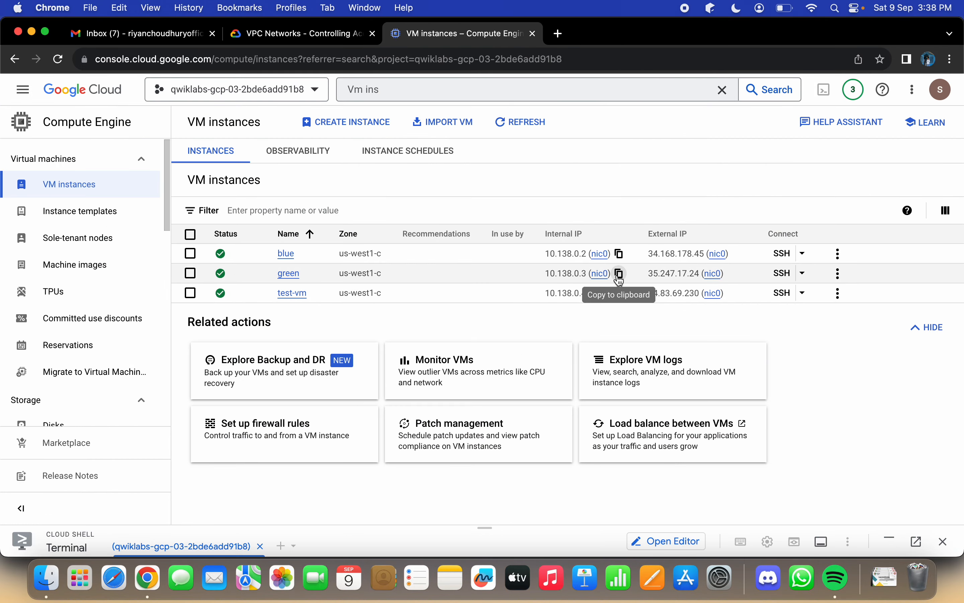
pyautogui.click(620, 274)
pyautogui.hotkey('ctrl', 'Right')
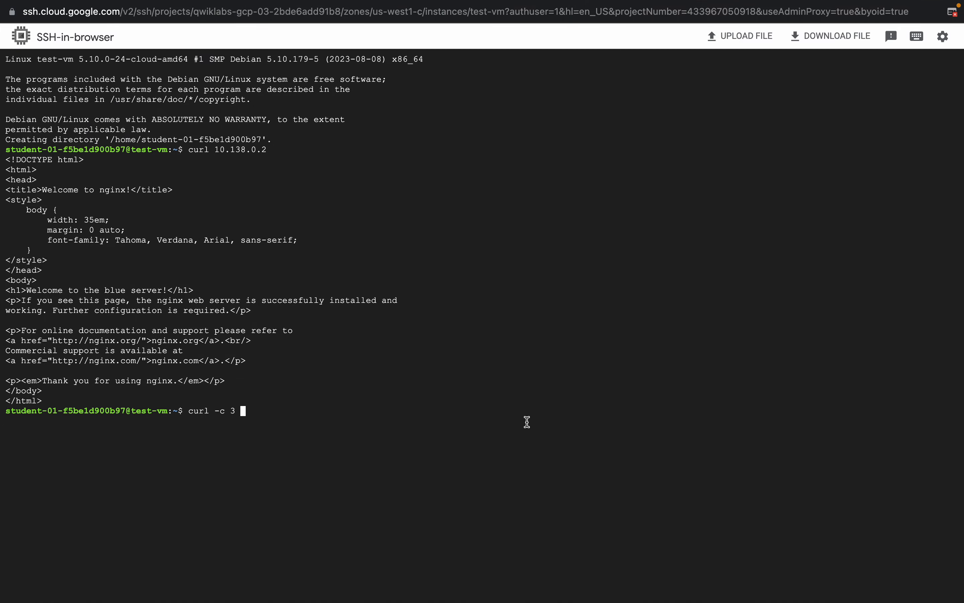
pyautogui.press('super+v')
pyautogui.press('Return')
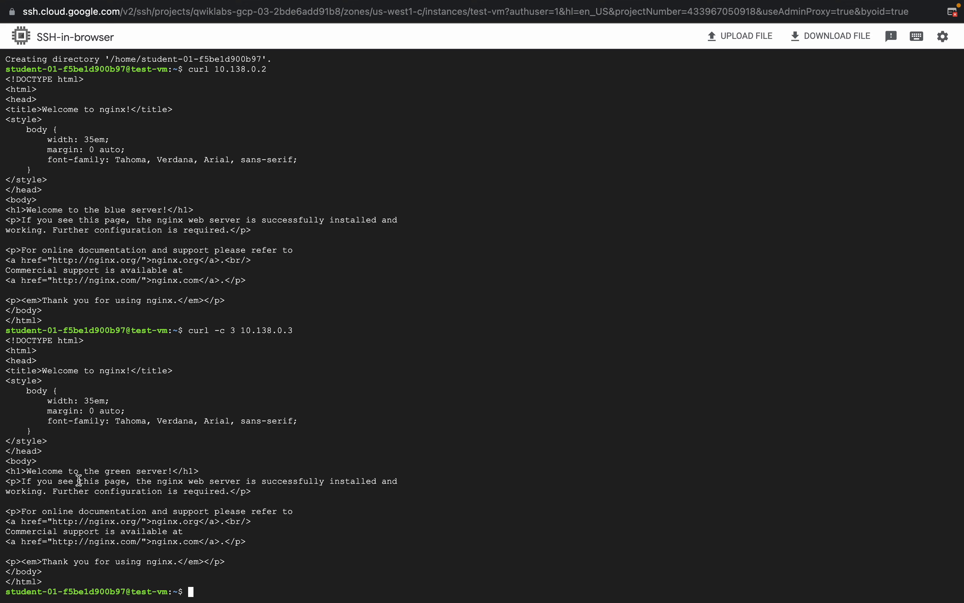
# Step: Copy the lab's curl command for blue's external IP, paste it into test-vm's SSH session, and delete the IP placeholder
pyautogui.hotkey('ctrl', 'Left')
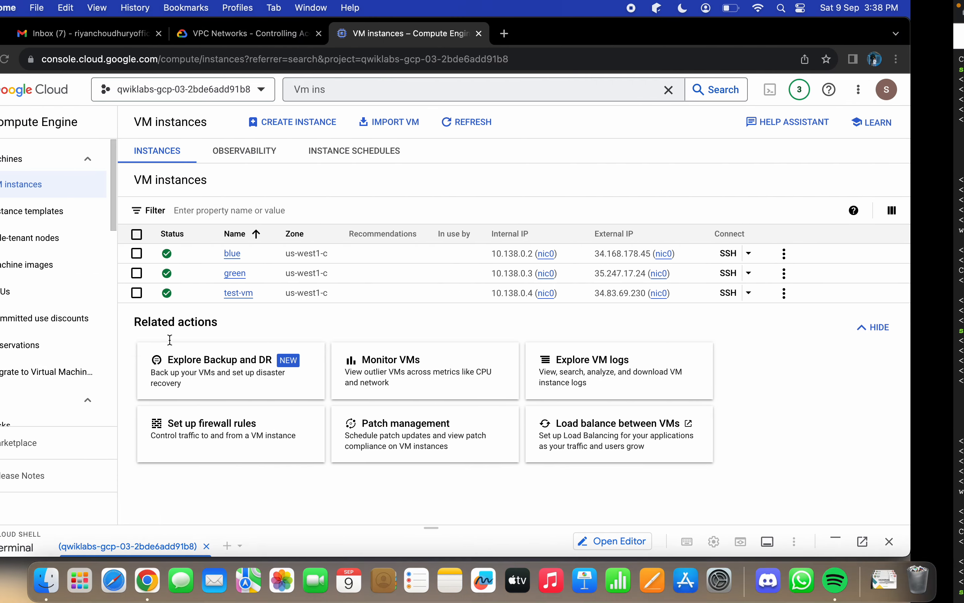
pyautogui.click(299, 34)
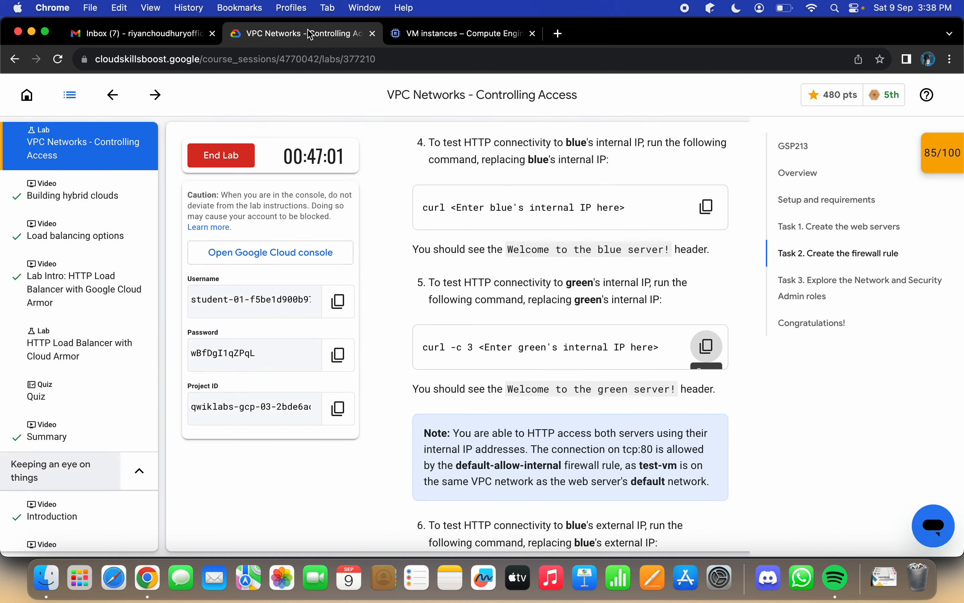
pyautogui.scroll(-5, 581, 324)
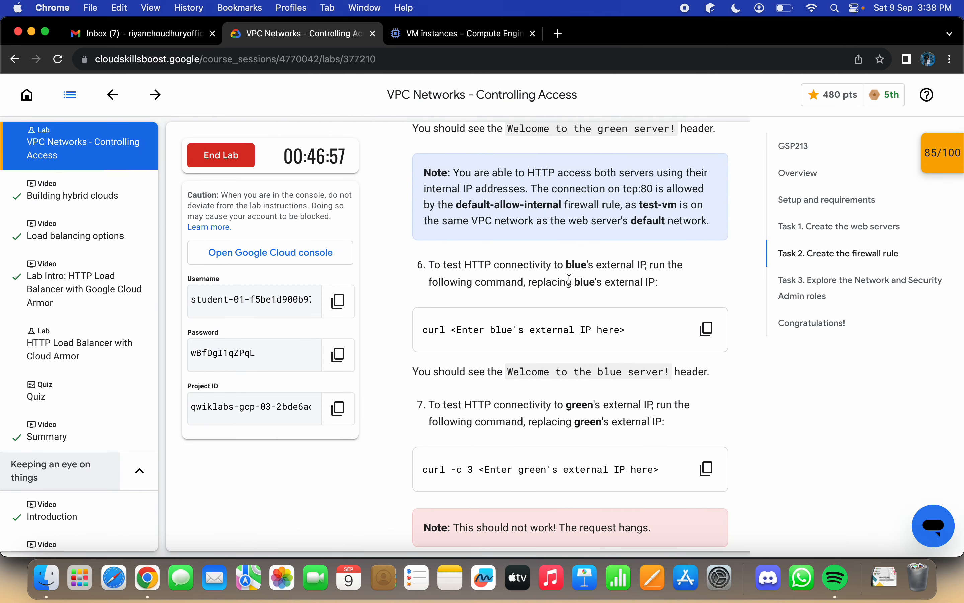
pyautogui.click(703, 331)
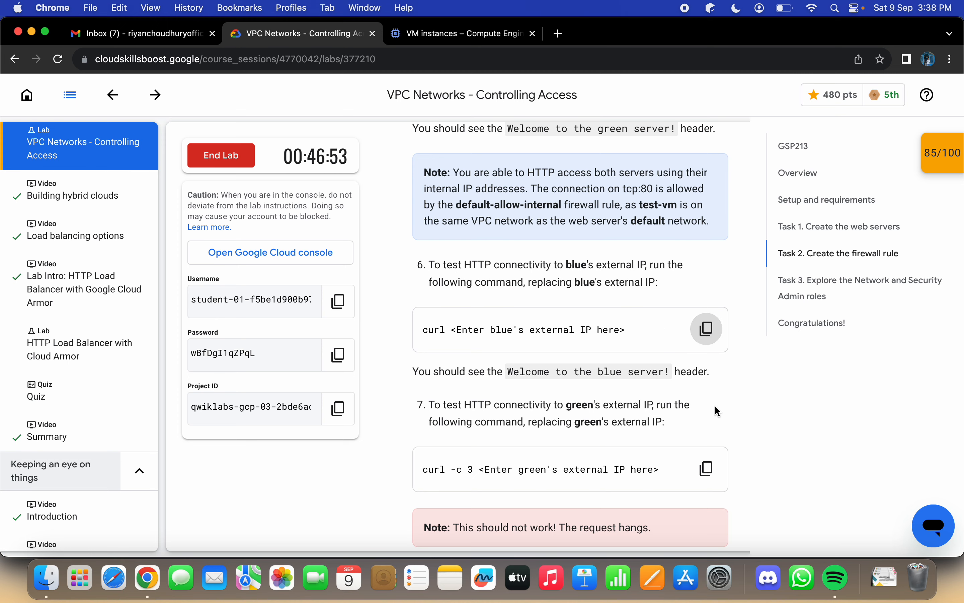
pyautogui.hotkey('ctrl', 'Right')
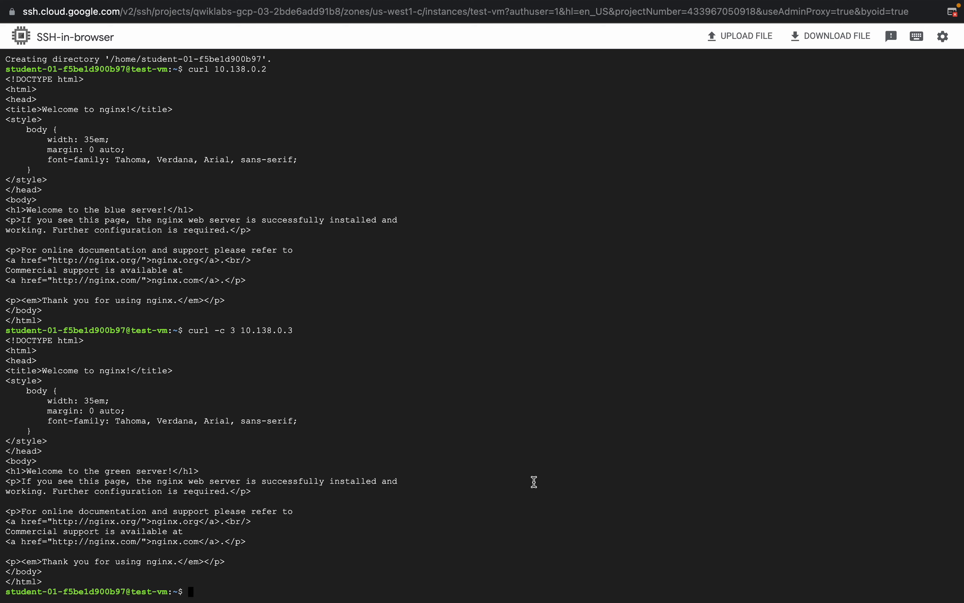
pyautogui.hotkey('ctrl', 'v')
pyautogui.press('BackSpace')
pyautogui.press('BackSpace')
pyautogui.press('BackSpace')
pyautogui.press('BackSpace')
pyautogui.press('BackSpace')
pyautogui.press('BackSpace')
pyautogui.press('BackSpace')
pyautogui.press('BackSpace')
pyautogui.press('BackSpace')
pyautogui.press('BackSpace')
pyautogui.press('BackSpace')
pyautogui.press('BackSpace')
pyautogui.press('BackSpace')
pyautogui.press('BackSpace')
pyautogui.press('BackSpace')
pyautogui.press('BackSpace')
pyautogui.press('BackSpace')
pyautogui.press('BackSpace')
pyautogui.press('BackSpace')
pyautogui.press('BackSpace')
pyautogui.press('BackSpace')
pyautogui.press('BackSpace')
pyautogui.press('BackSpace')
pyautogui.press('BackSpace')
pyautogui.press('BackSpace')
# Step: Copy blue's external IP from the VM instances list and run "curl 34.168.178.45" in test-vm's SSH session
pyautogui.hotkey('ctrl', 'Left')
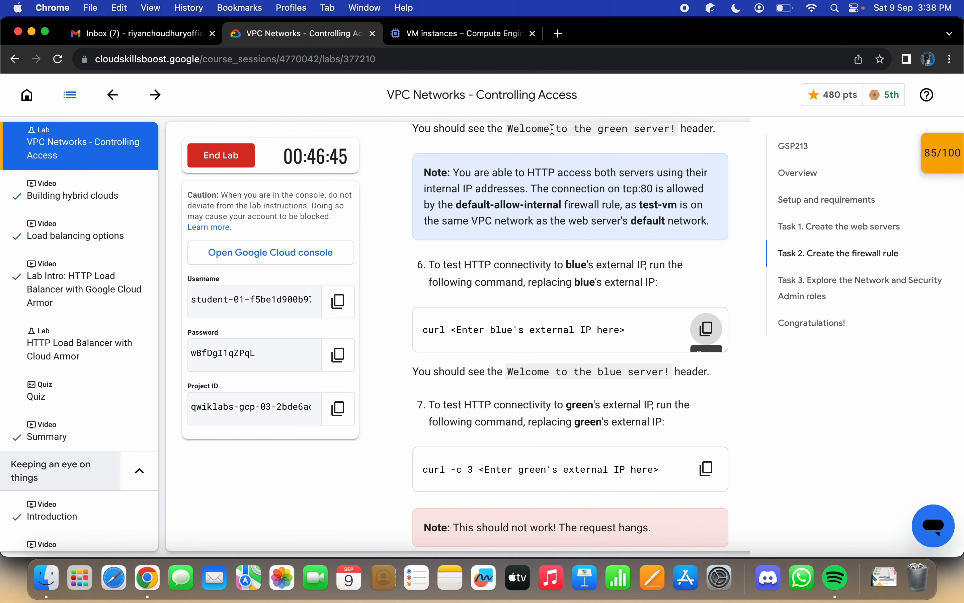
pyautogui.click(456, 36)
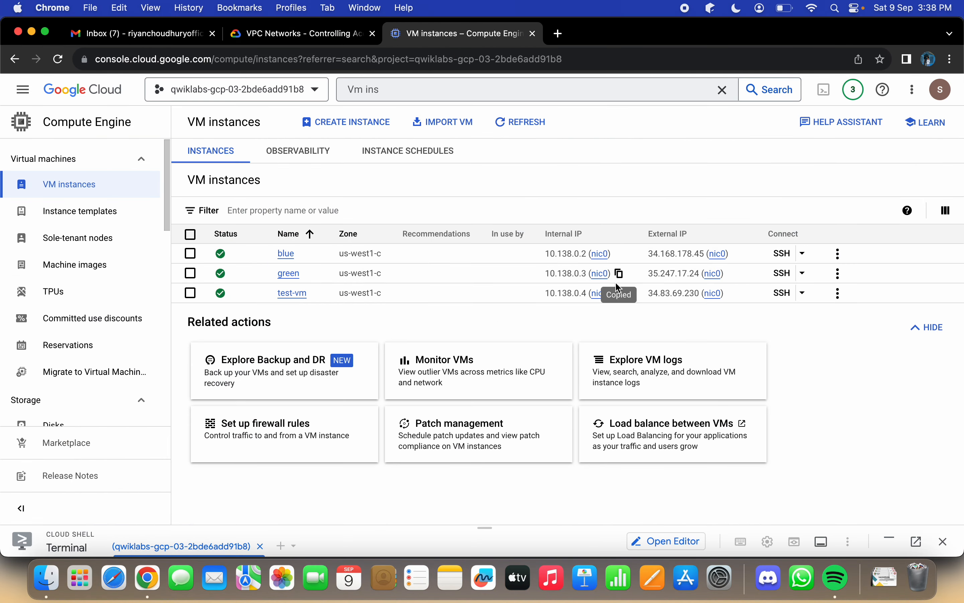
pyautogui.click(743, 259)
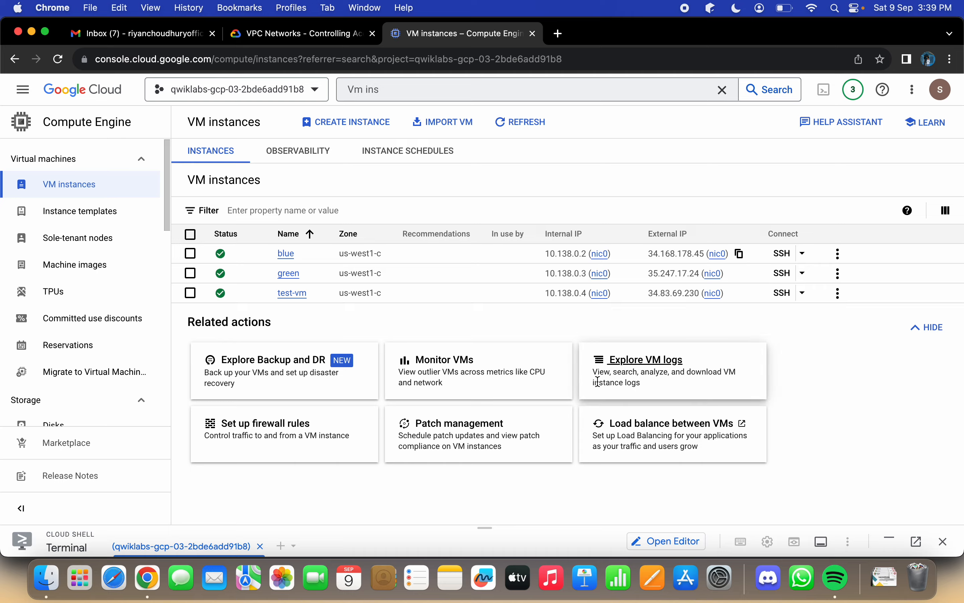
pyautogui.hotkey('ctrl', 'Right')
pyautogui.write('curl')
pyautogui.press('super+v')
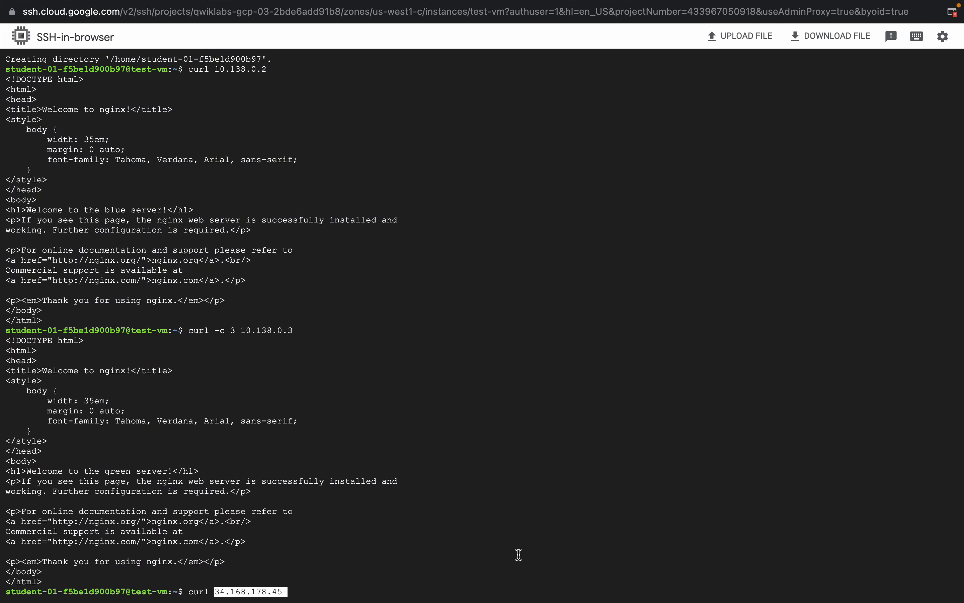
pyautogui.press('Return')
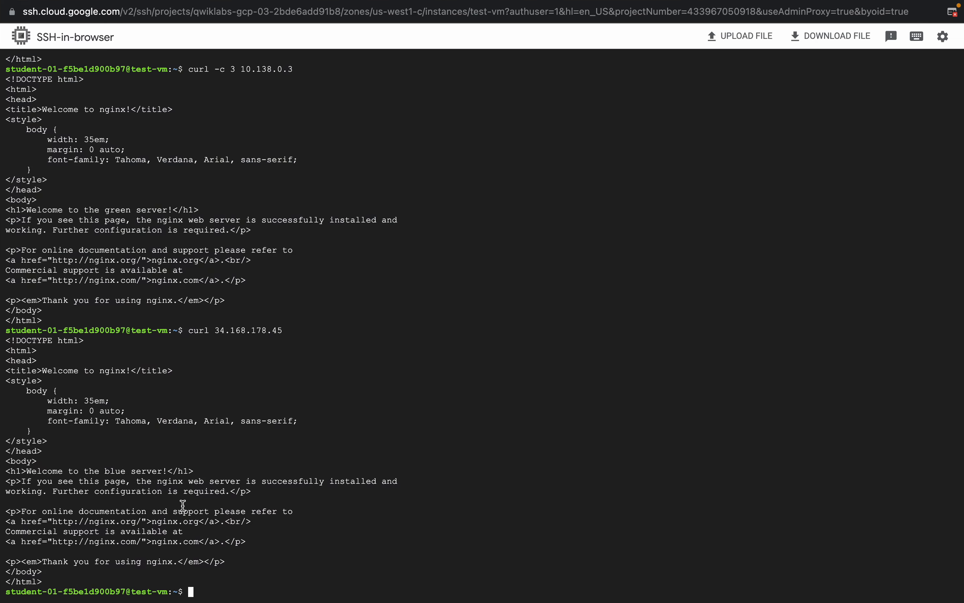
# Step: Copy the lab's "curl -c 3" command for green's external IP, paste it into test-vm's SSH session, and delete the placeholder
pyautogui.hotkey('ctrl', 'Left')
pyautogui.click(327, 37)
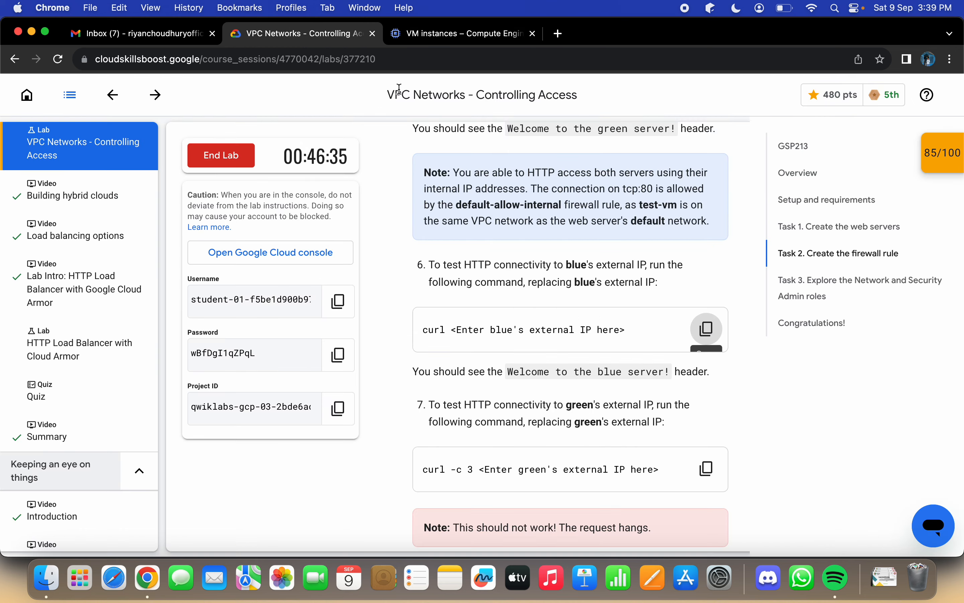
pyautogui.click(706, 468)
pyautogui.hotkey('ctrl', 'Right')
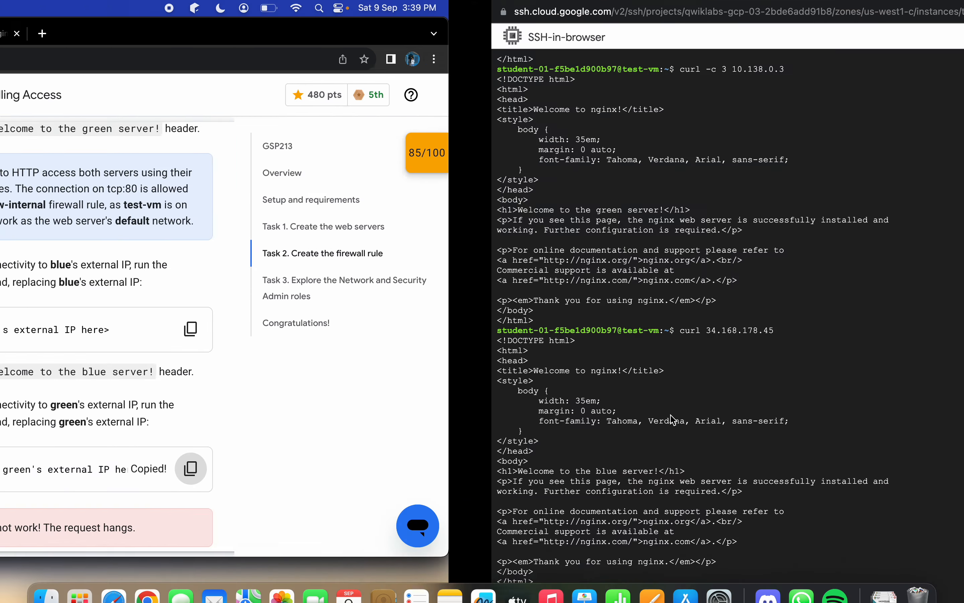
pyautogui.press('super+v')
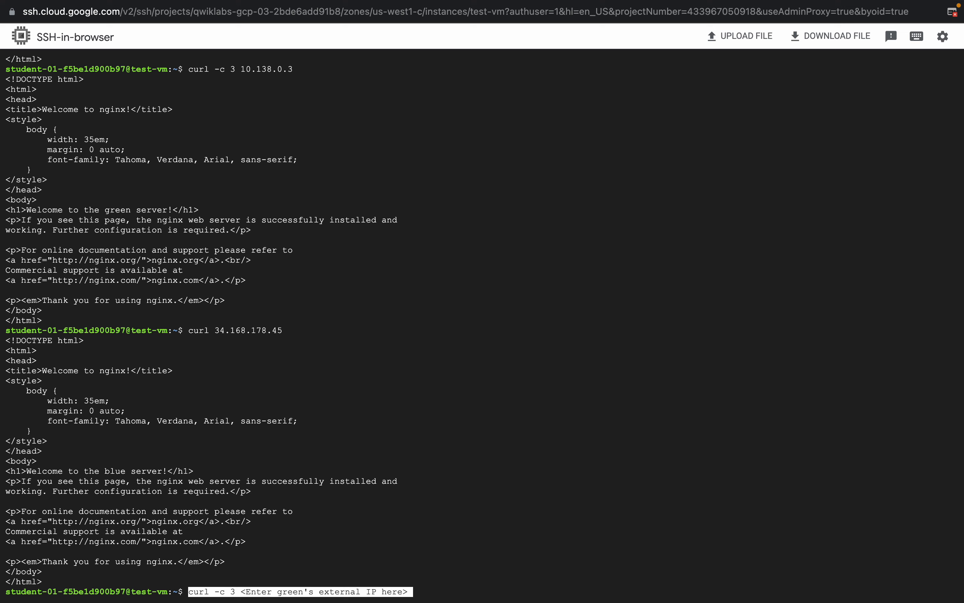
pyautogui.press('BackSpace')
pyautogui.press('BackSpace')
pyautogui.press('BackSpace')
pyautogui.press('BackSpace')
pyautogui.press('BackSpace')
pyautogui.press('BackSpace')
pyautogui.press('BackSpace')
pyautogui.press('BackSpace')
pyautogui.press('BackSpace')
pyautogui.press('BackSpace')
pyautogui.press('BackSpace')
pyautogui.press('BackSpace')
pyautogui.press('BackSpace')
pyautogui.press('BackSpace')
pyautogui.press('BackSpace')
pyautogui.press('BackSpace')
pyautogui.press('BackSpace')
pyautogui.press('BackSpace')
pyautogui.press('BackSpace')
pyautogui.press('BackSpace')
pyautogui.press('BackSpace')
pyautogui.press('BackSpace')
pyautogui.press('BackSpace')
pyautogui.press('BackSpace')
pyautogui.press('BackSpace')
pyautogui.press('BackSpace')
pyautogui.press('BackSpace')
pyautogui.press('BackSpace')
pyautogui.press('BackSpace')
pyautogui.press('BackSpace')
pyautogui.press('BackSpace')
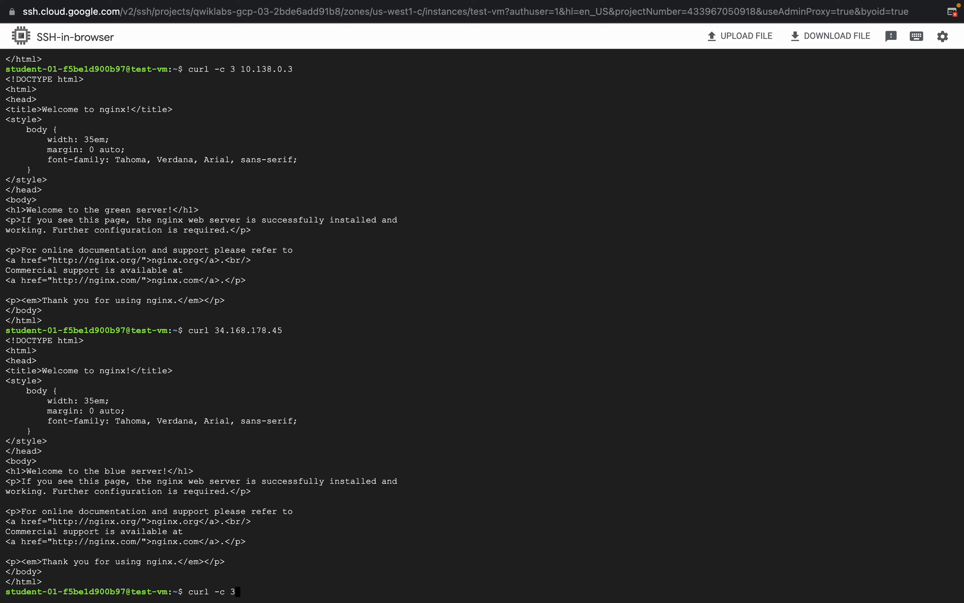
# Step: Copy green's external IP from the VM instances list and run "curl -c 3 35.247.17.24" in test-vm's SSH session
pyautogui.hotkey('ctrl', 'Left')
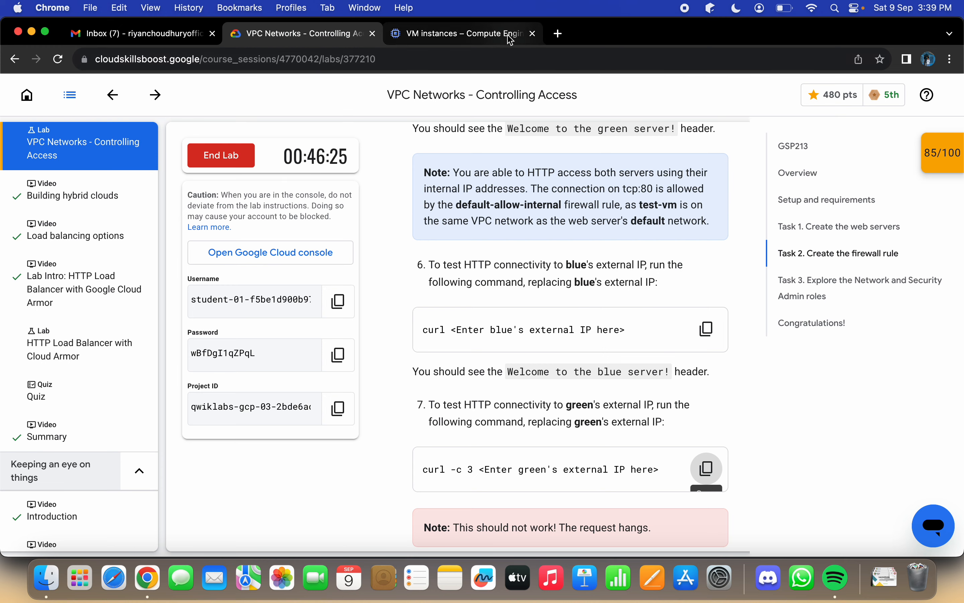
pyautogui.click(511, 39)
pyautogui.click(740, 254)
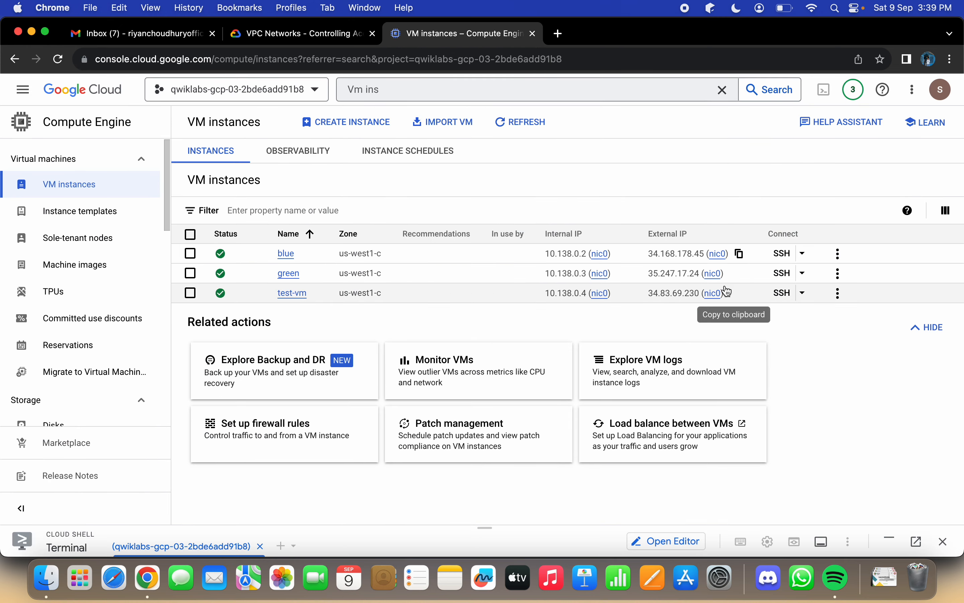
pyautogui.click(735, 275)
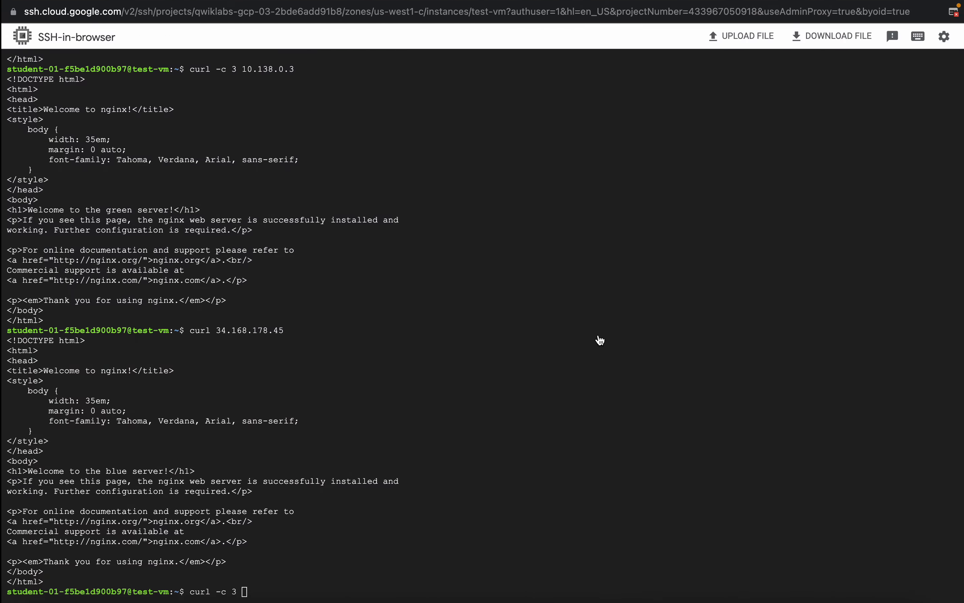
pyautogui.press('super+v')
pyautogui.press('Return')
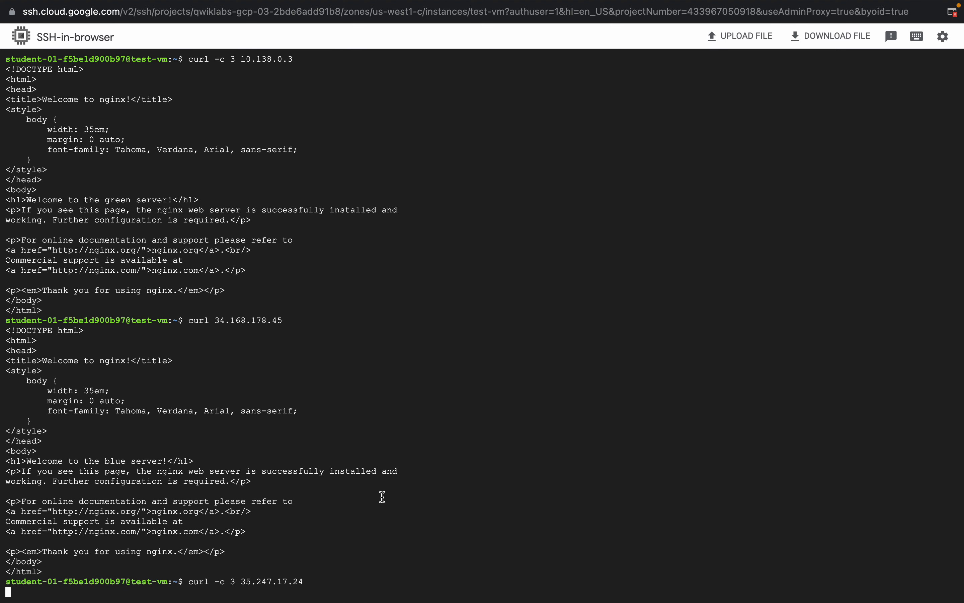
# Step: Read the lab's instruction on ending the HTTP request to green's external IP, then interrupt the running curl command on test-vm
pyautogui.hotkey('ctrl', 'Left')
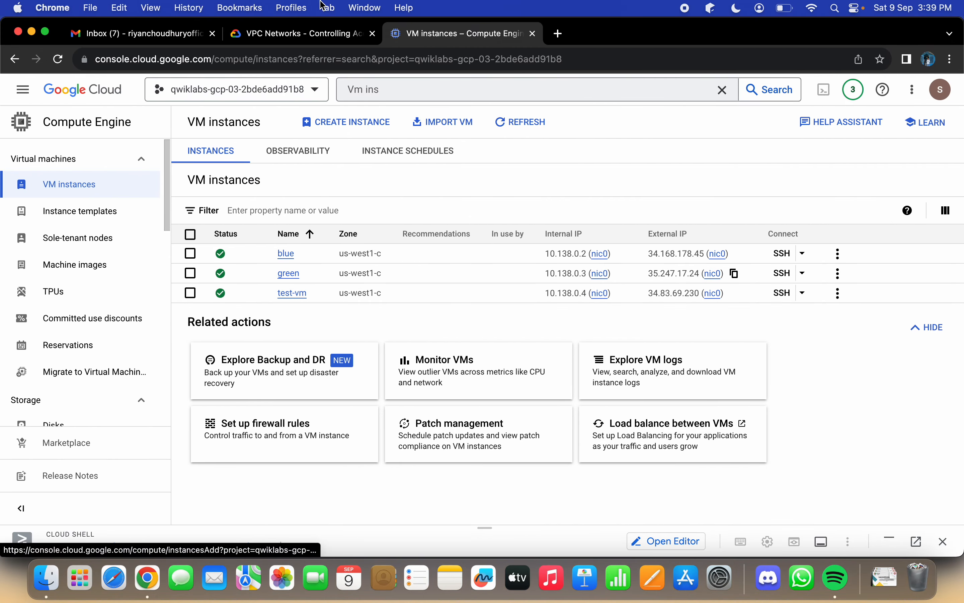
pyautogui.click(313, 37)
pyautogui.scroll(-5, 573, 324)
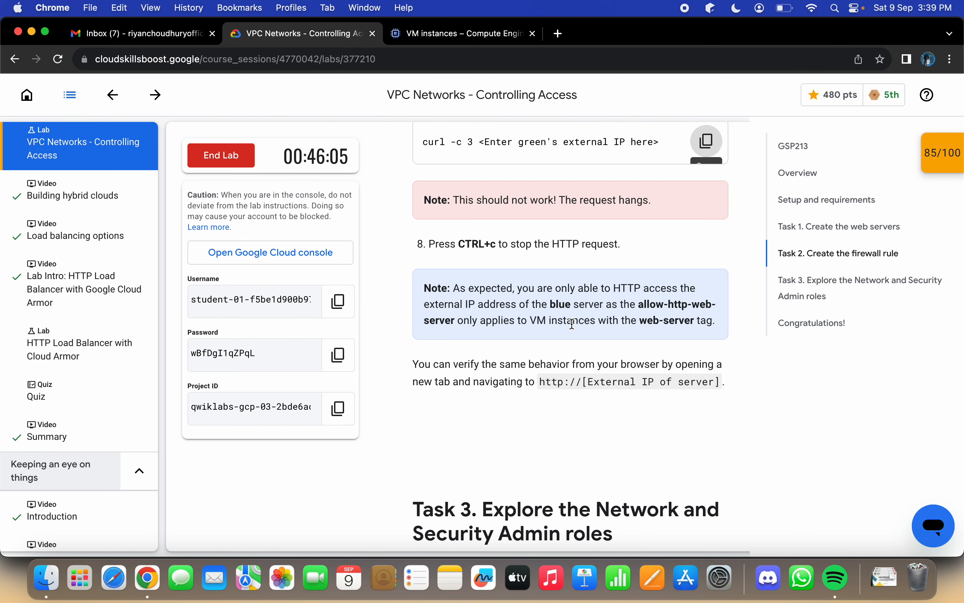
pyautogui.scroll(-3, 572, 323)
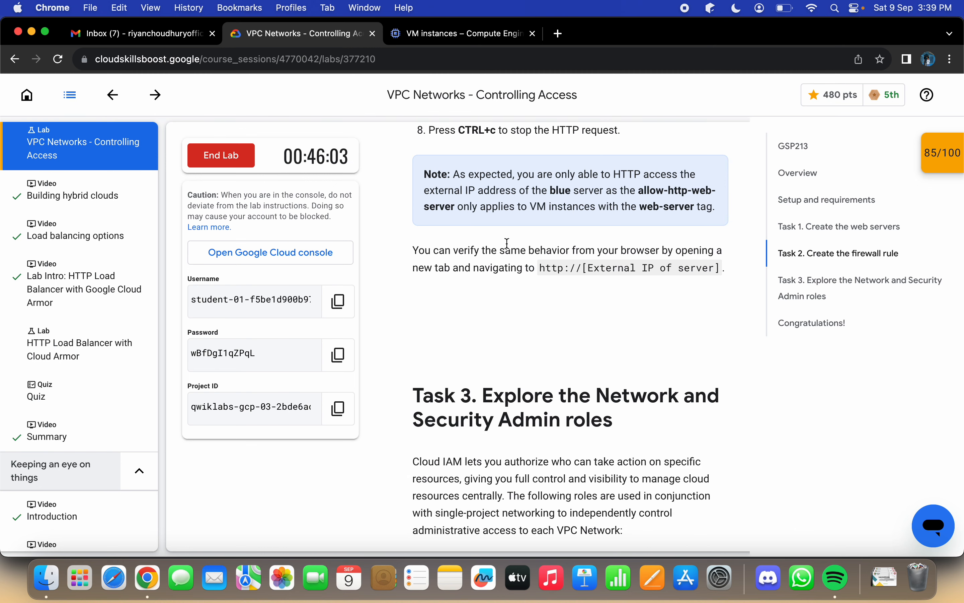
pyautogui.click(446, 33)
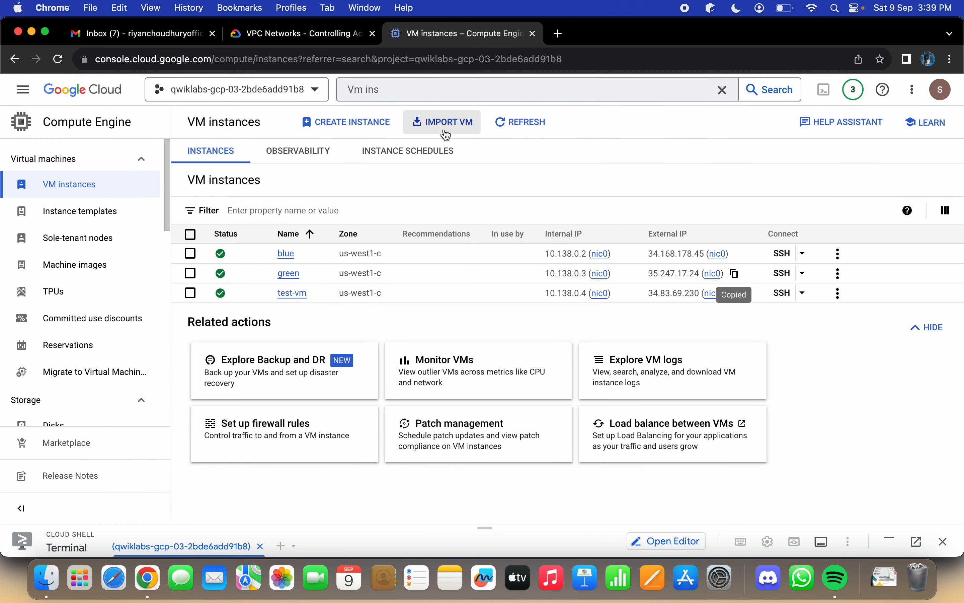
pyautogui.click(314, 34)
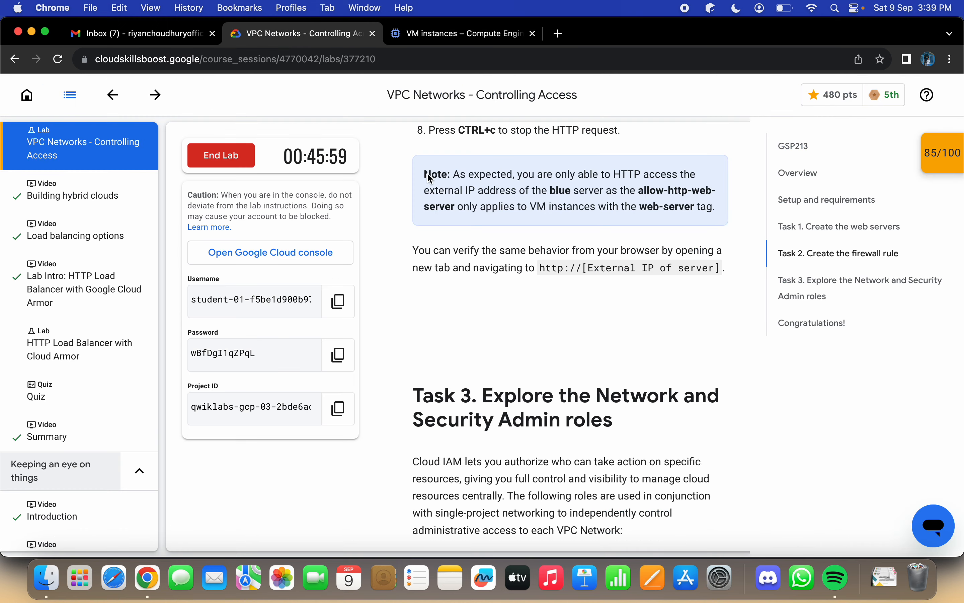
pyautogui.hotkey('ctrl', 'Right')
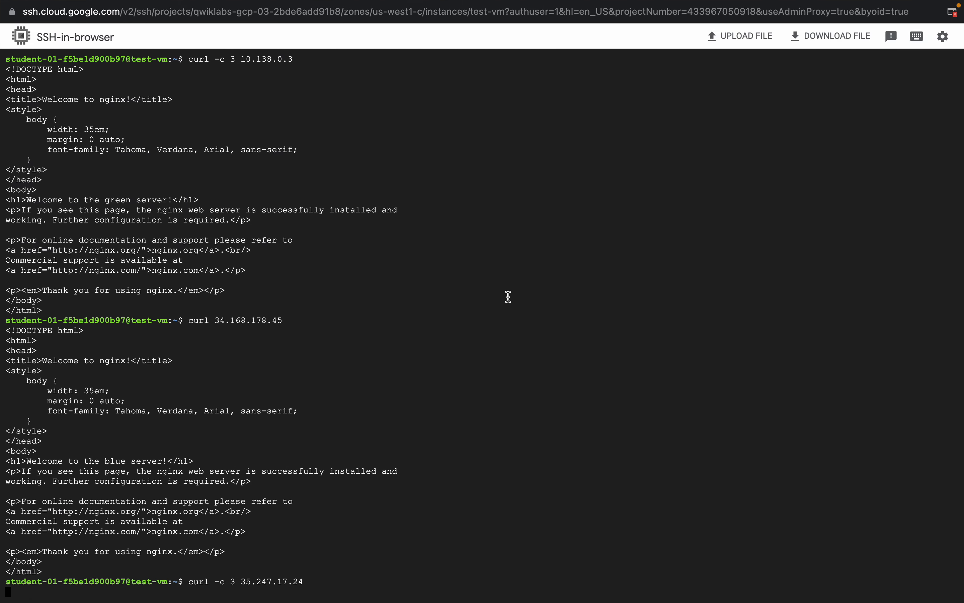
pyautogui.hotkey('ctrl', 'c')
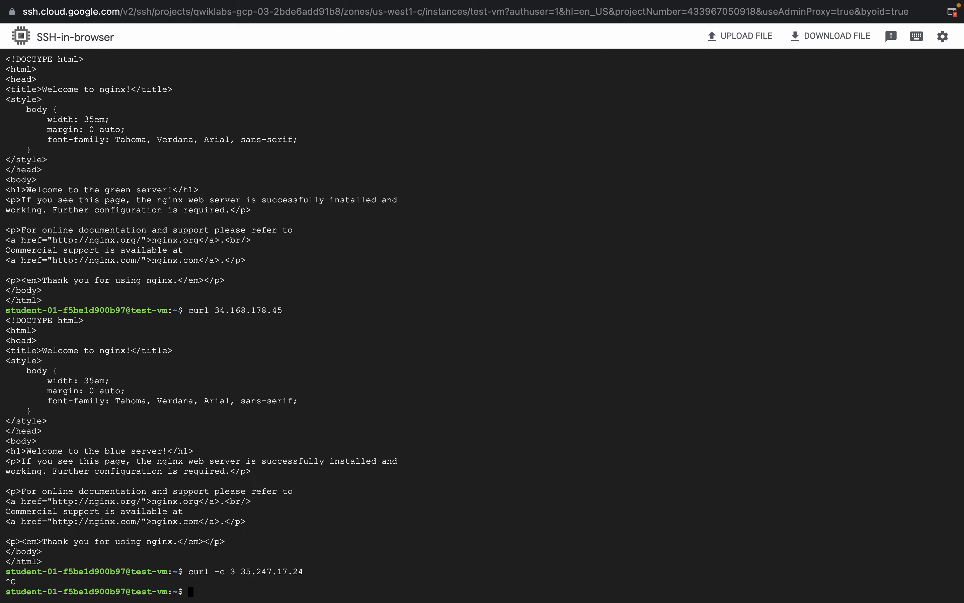
# Step: Copy the firewall listing command from Task 3's "Verify current permissions" section and run "gcloud compute firewall-rules list" in test-vm's SSH session
pyautogui.hotkey('ctrl', 'Left')
pyautogui.scroll(-10, 594, 371)
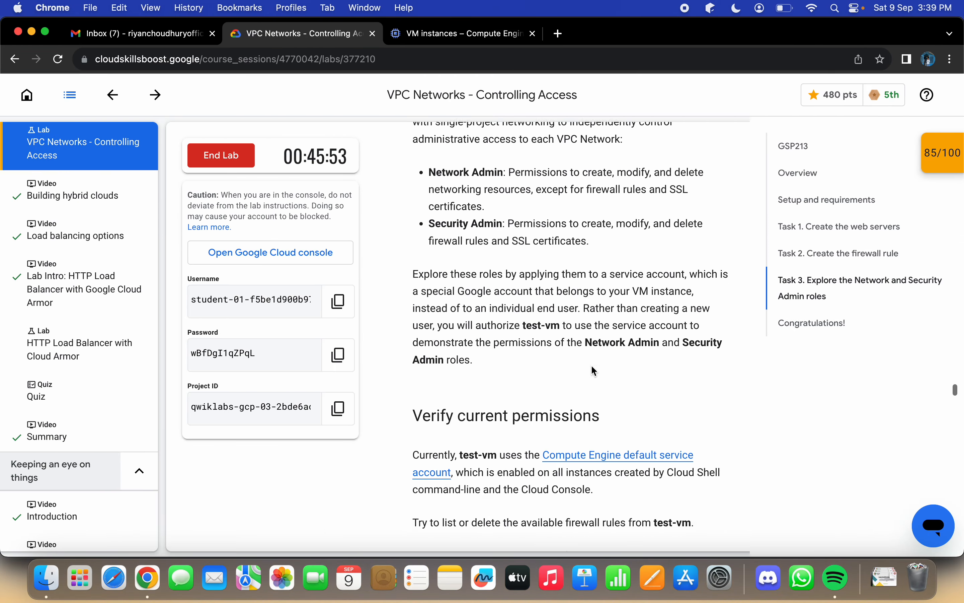
pyautogui.scroll(-6, 594, 371)
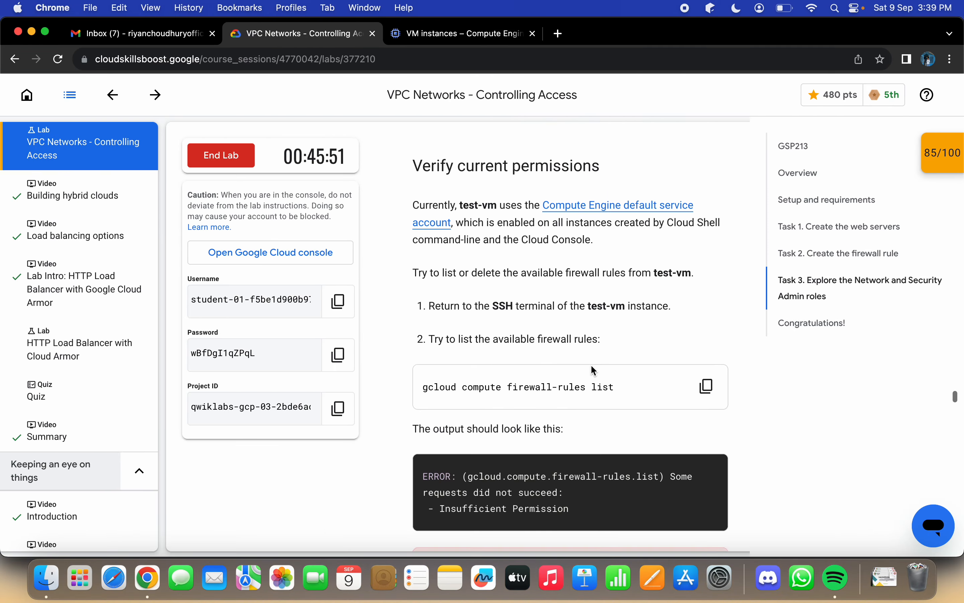
pyautogui.scroll(-1, 592, 370)
pyautogui.scroll(-2, 591, 365)
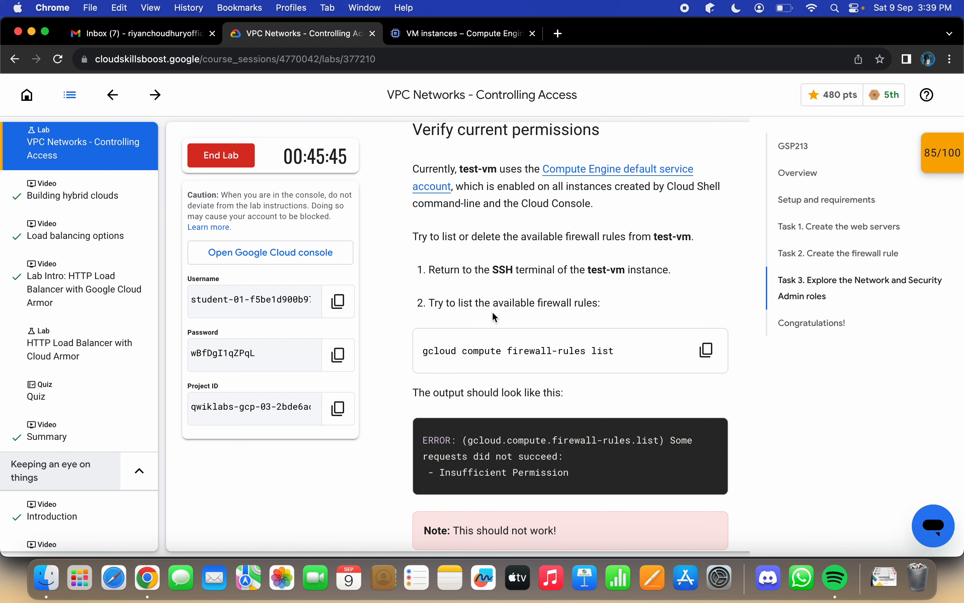
pyautogui.click(705, 355)
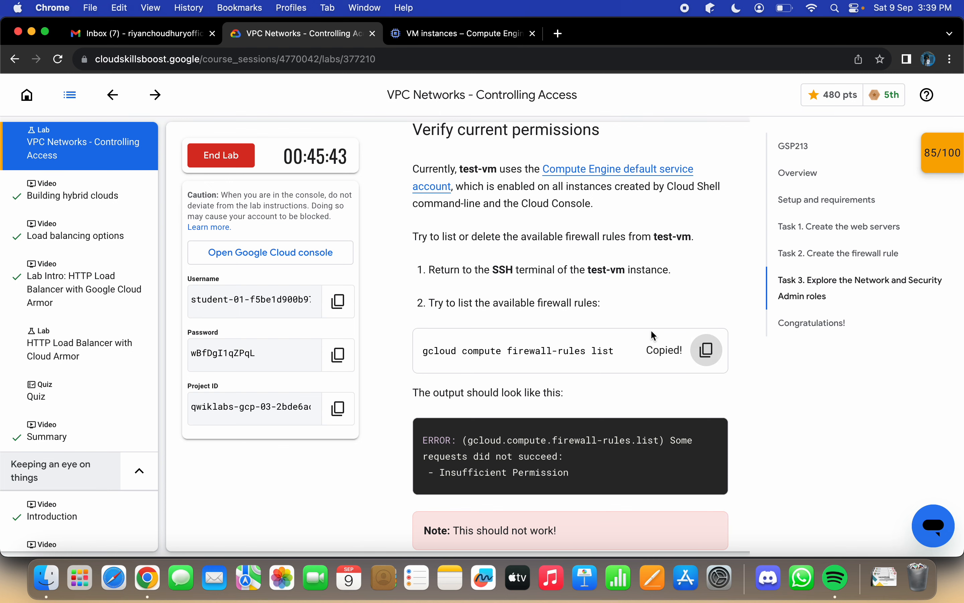
pyautogui.scroll(-3, 650, 315)
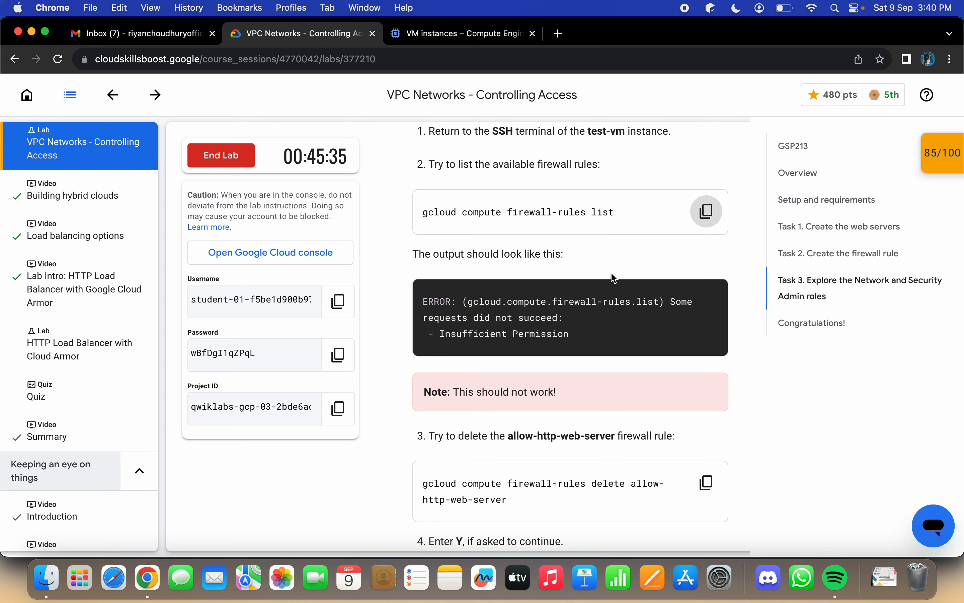
pyautogui.hotkey('ctrl', 'Right')
pyautogui.press('super+v')
pyautogui.press('Return')
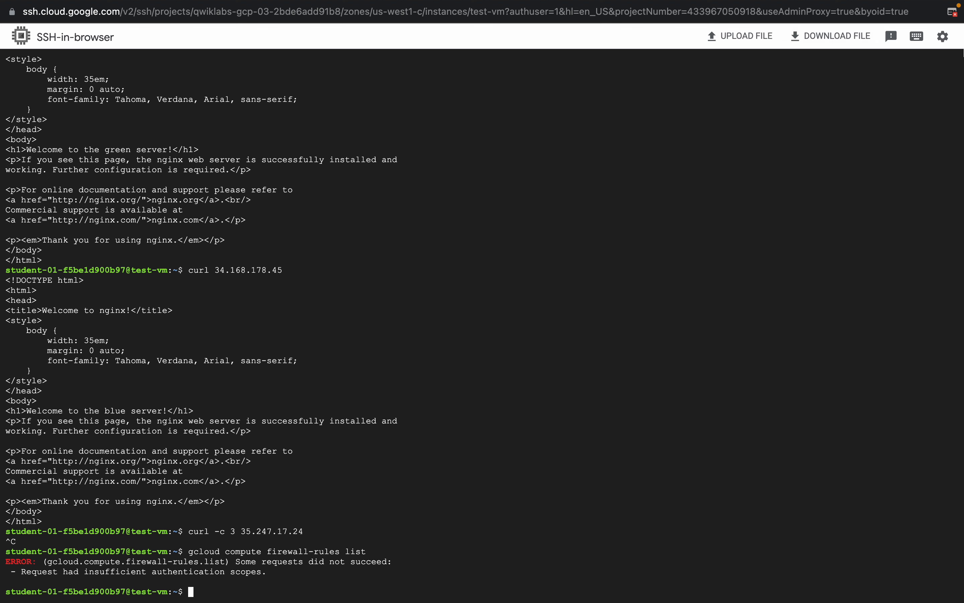
# Step: Close test-vm's current SSH window and open a new full-screen SSH session to test-vm from the VM instances list
pyautogui.click(944, 36)
pyautogui.moveTo(813, 87)
pyautogui.click(753, 107)
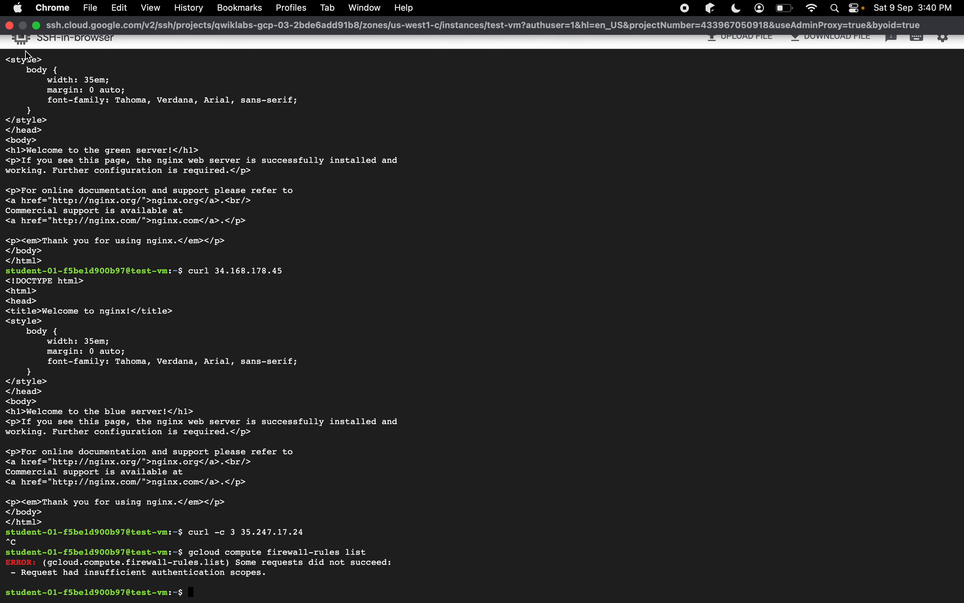
pyautogui.click(9, 25)
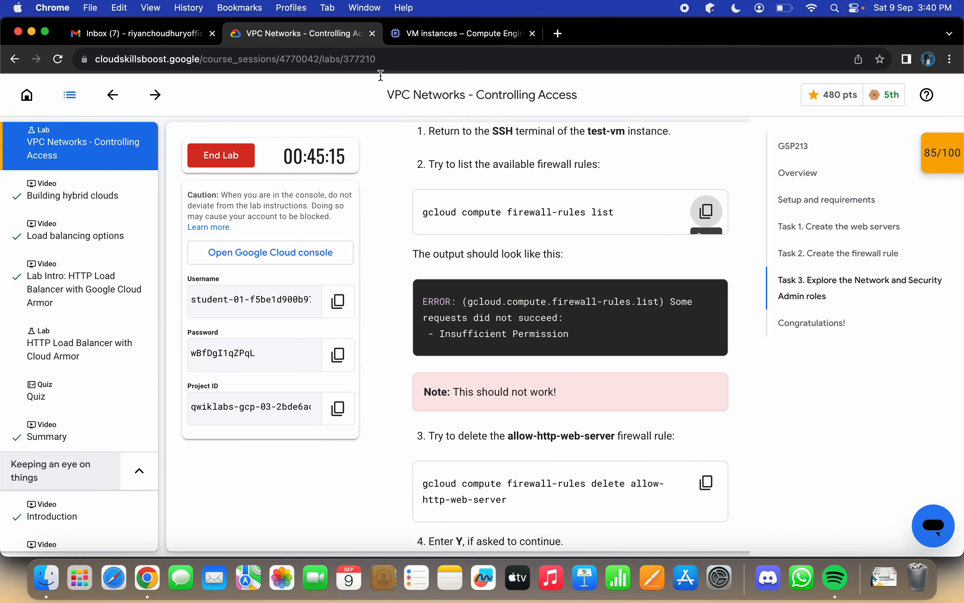
pyautogui.click(413, 34)
pyautogui.click(784, 295)
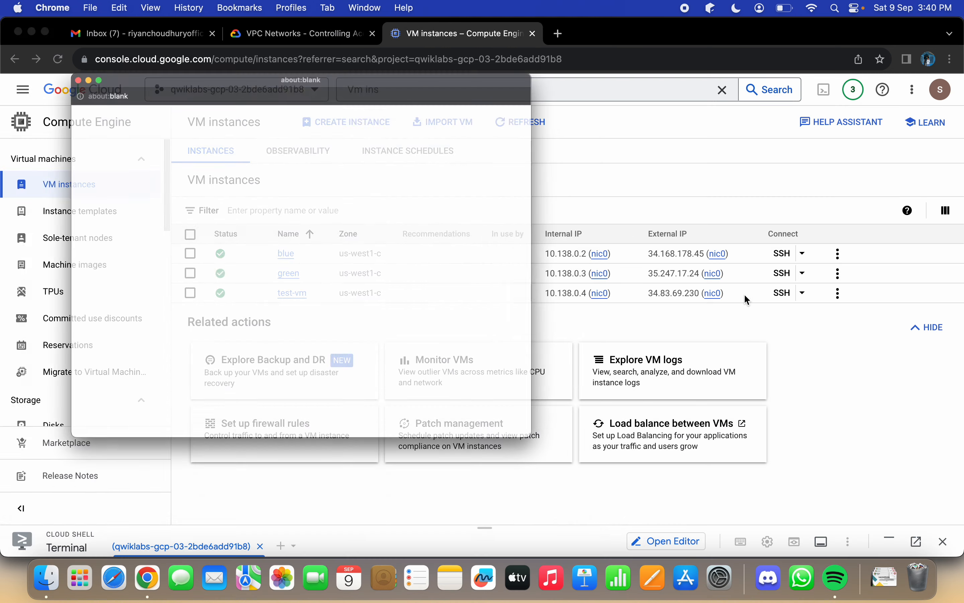
pyautogui.click(38, 26)
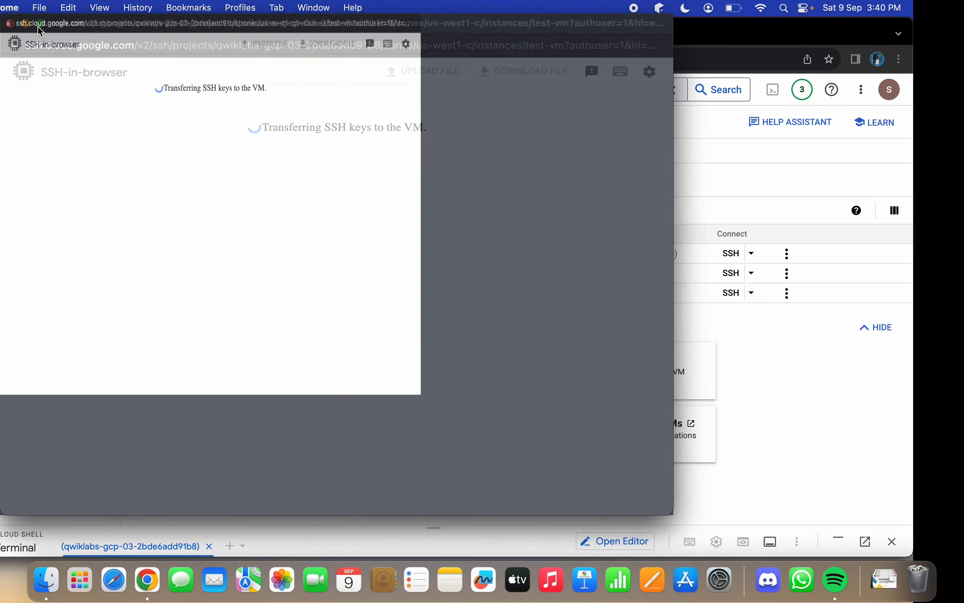
# Step: Copy the lab's firewall listing command and run "gcloud compute firewall-rules list" in test-vm's new SSH session
pyautogui.hotkey('ctrl', 'Left')
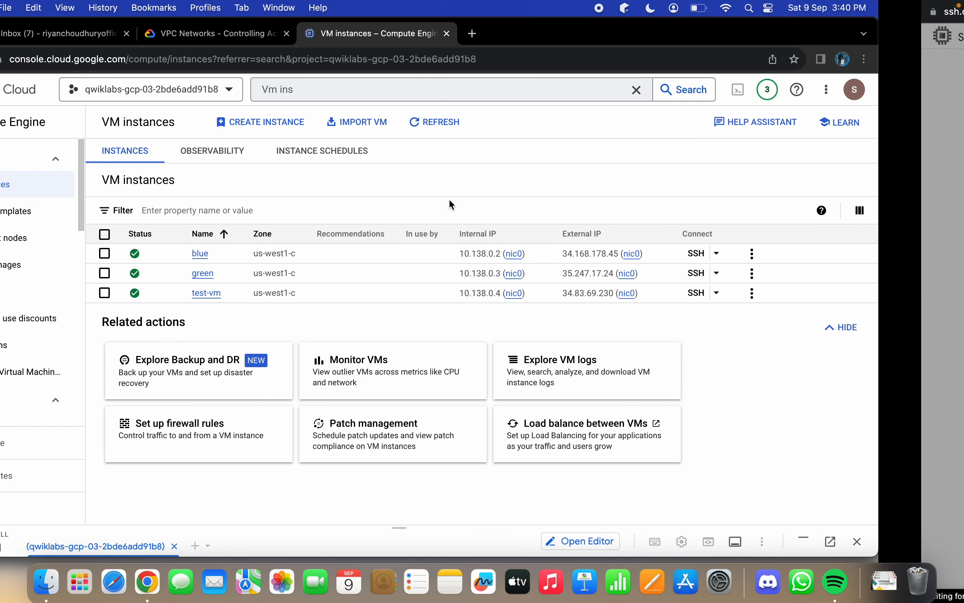
pyautogui.click(329, 39)
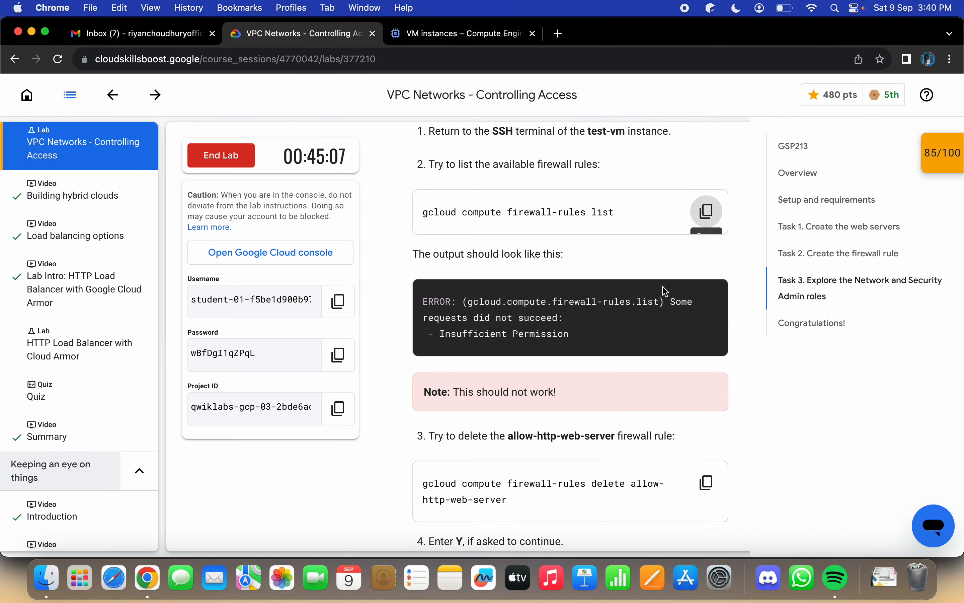
pyautogui.click(707, 215)
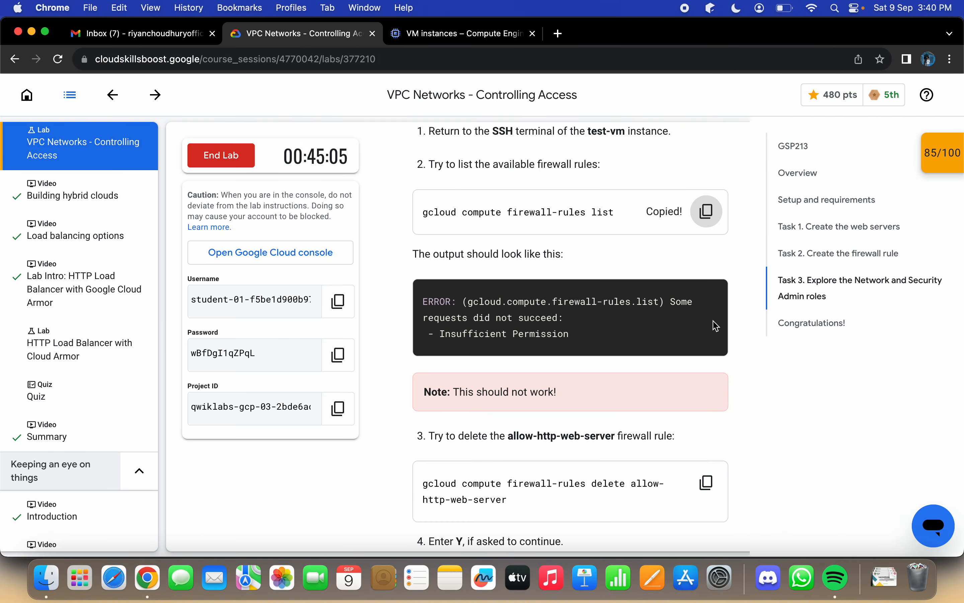
pyautogui.scroll(-3, 716, 326)
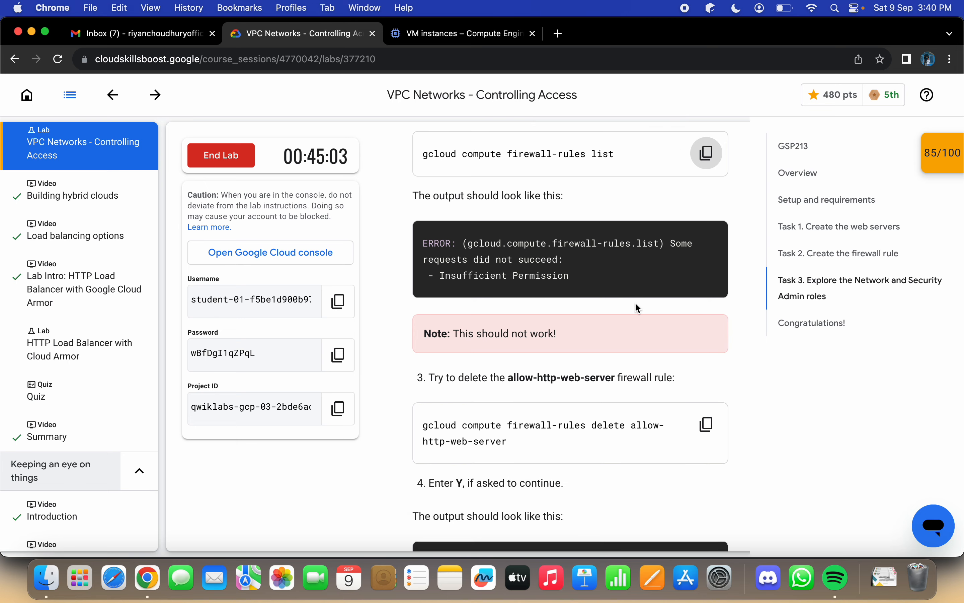
pyautogui.hotkey('ctrl', 'Right')
pyautogui.click(416, 351)
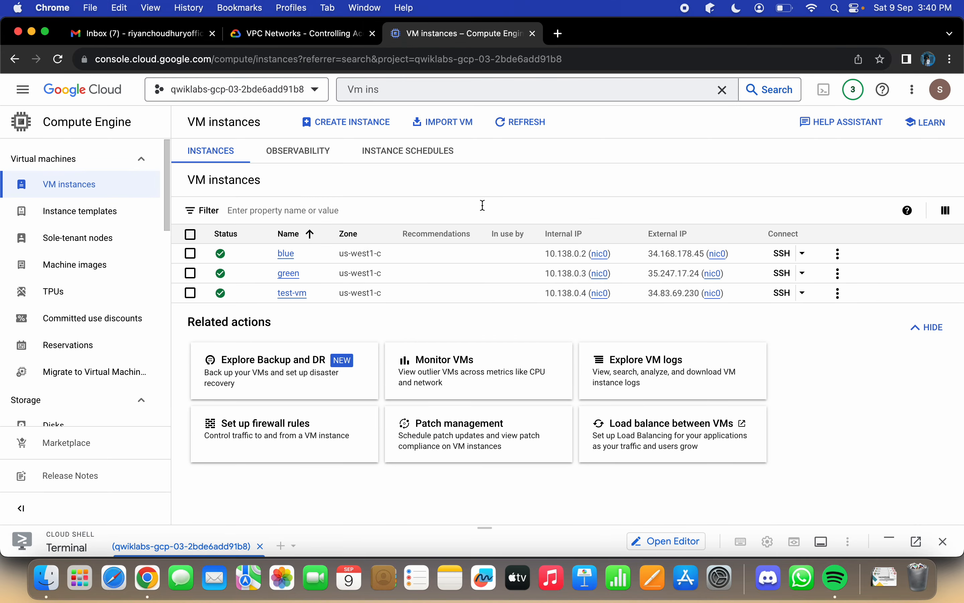
pyautogui.hotkey('ctrl', 'Right')
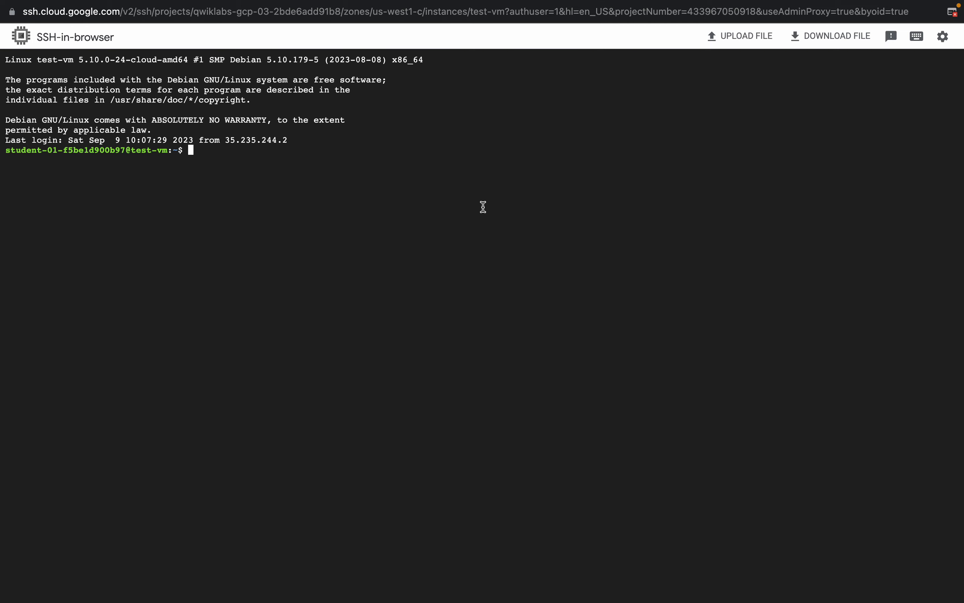
pyautogui.press('super+v')
pyautogui.press('Return')
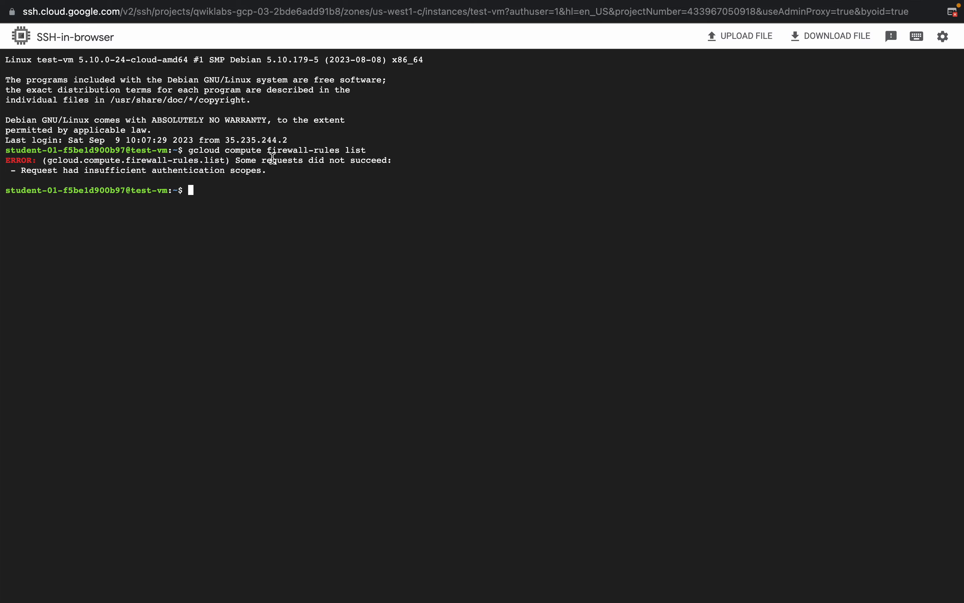
# Step: Copy the lab's Task 3 command for deleting the allow-http-web-server firewall rule
pyautogui.hotkey('ctrl', 'Left')
pyautogui.click(315, 37)
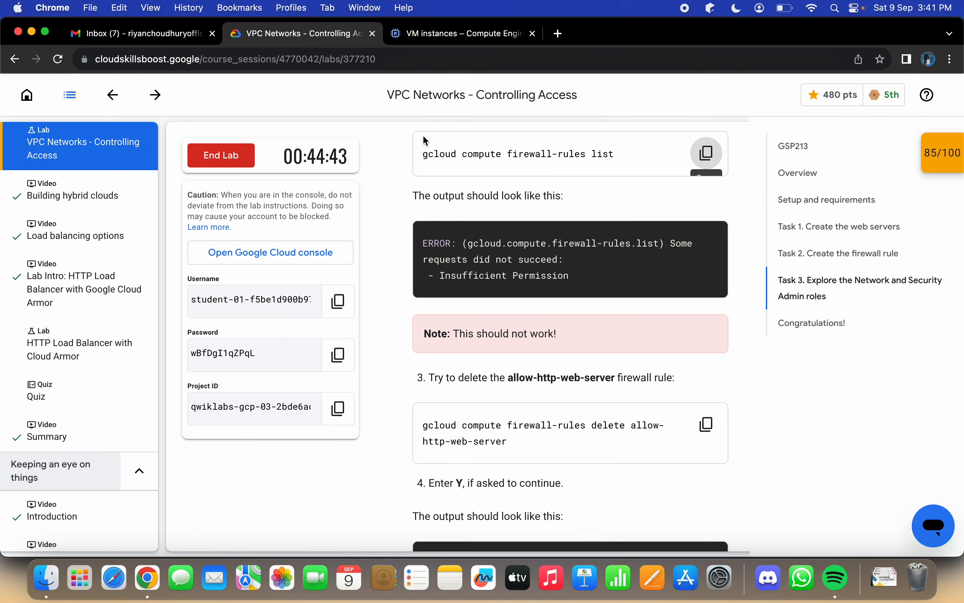
pyautogui.scroll(-5, 534, 295)
pyautogui.scroll(5, 546, 289)
pyautogui.scroll(-2, 539, 295)
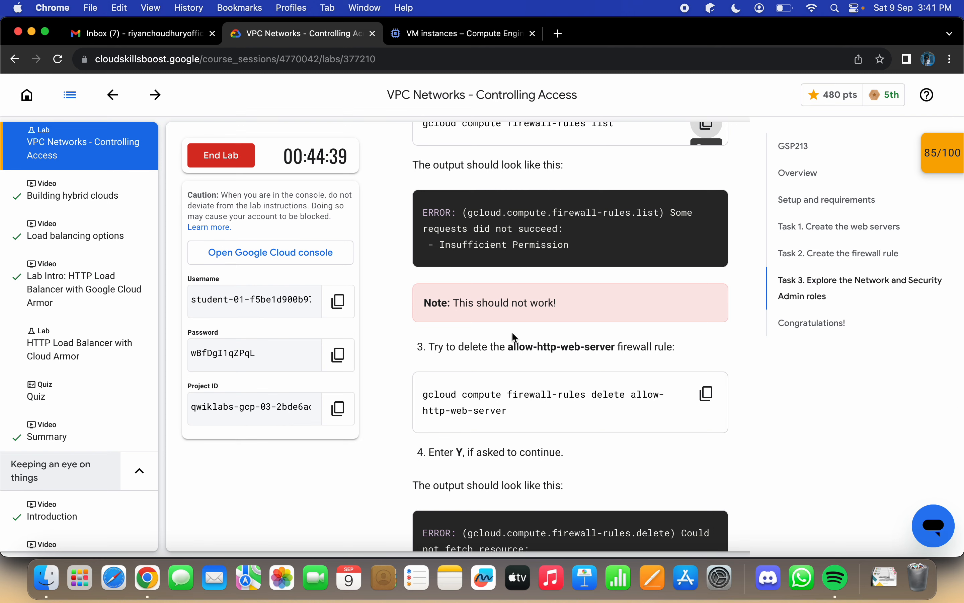
pyautogui.scroll(-4, 710, 362)
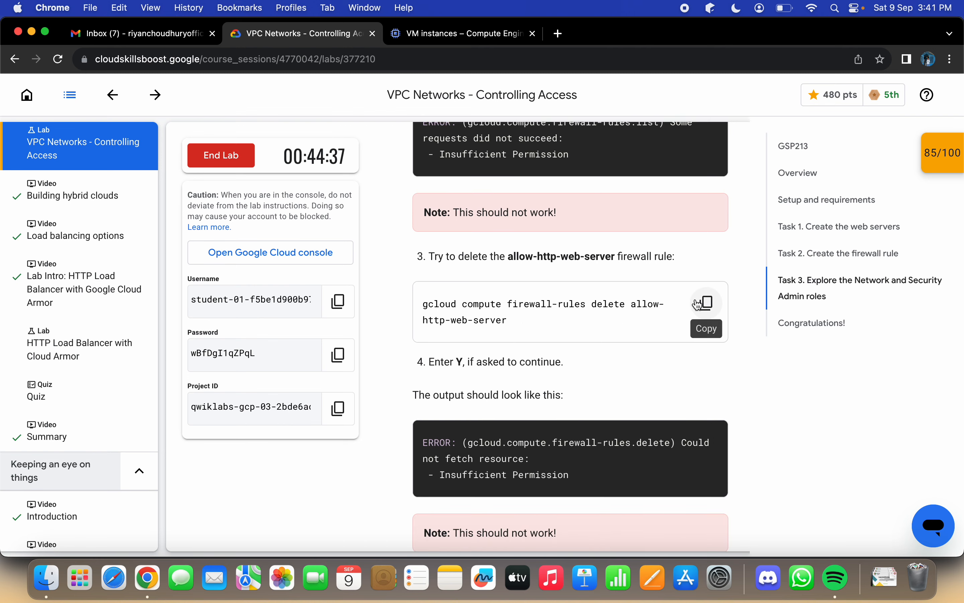
pyautogui.click(699, 320)
pyautogui.hotkey('ctrl', 'Right')
pyautogui.hotkey('ctrl', 'Left')
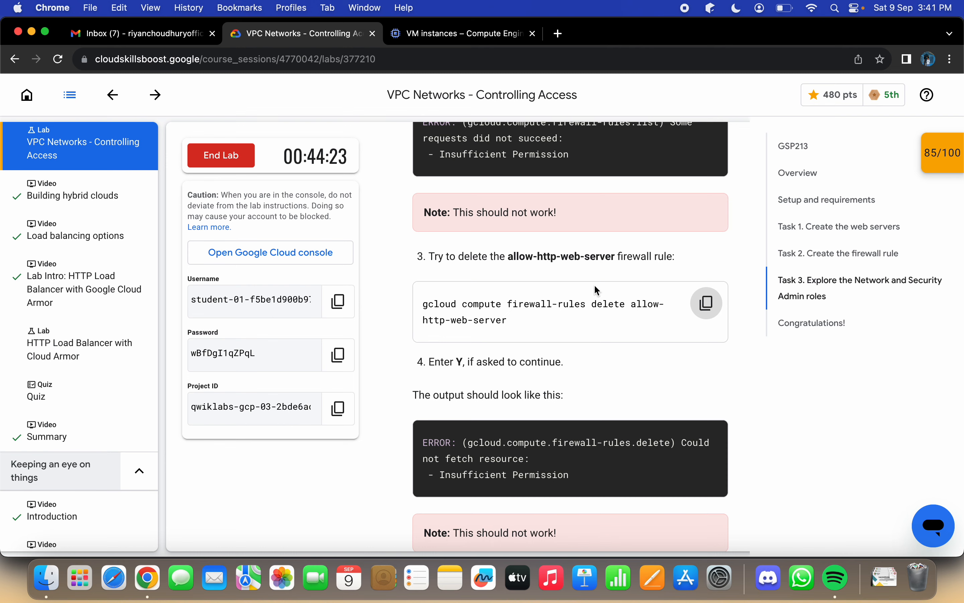
# Step: Run "gcloud compute firewall-rules delete allow-http-web-server" in test-vm's SSH session and answer Y to continue
pyautogui.hotkey('ctrl', 'Right')
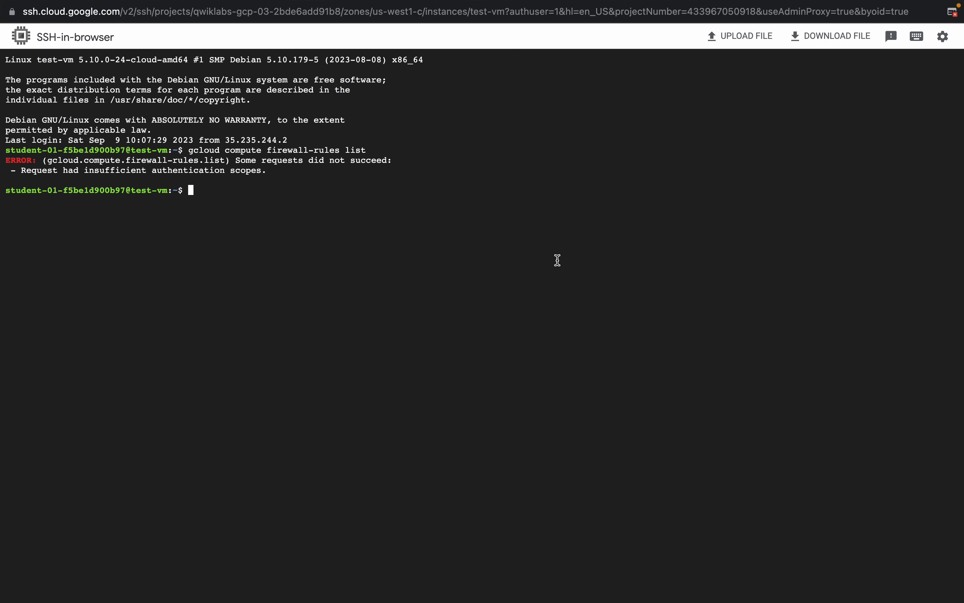
pyautogui.press('super+v')
pyautogui.press('Return')
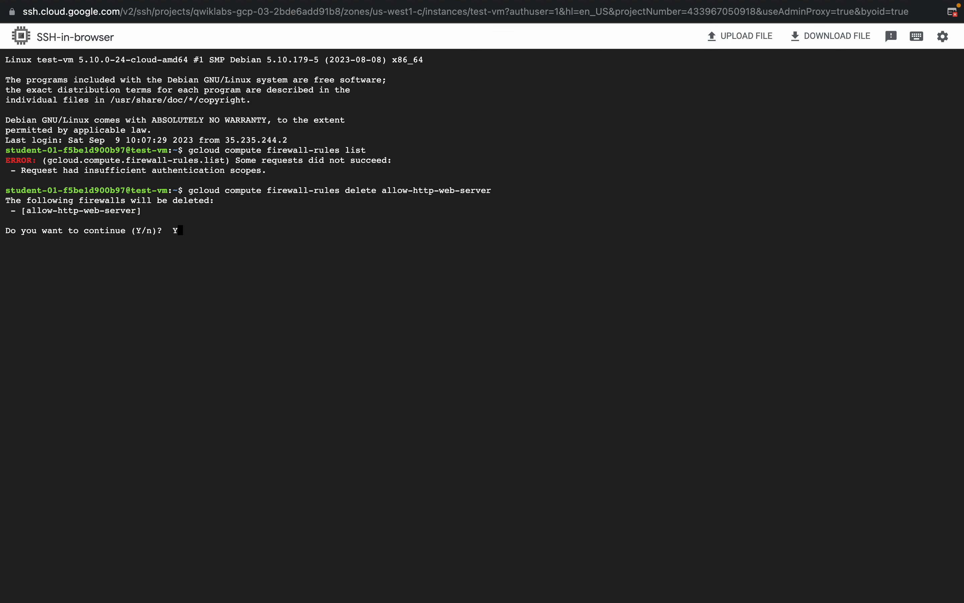
pyautogui.write('Y')
pyautogui.press('Return')
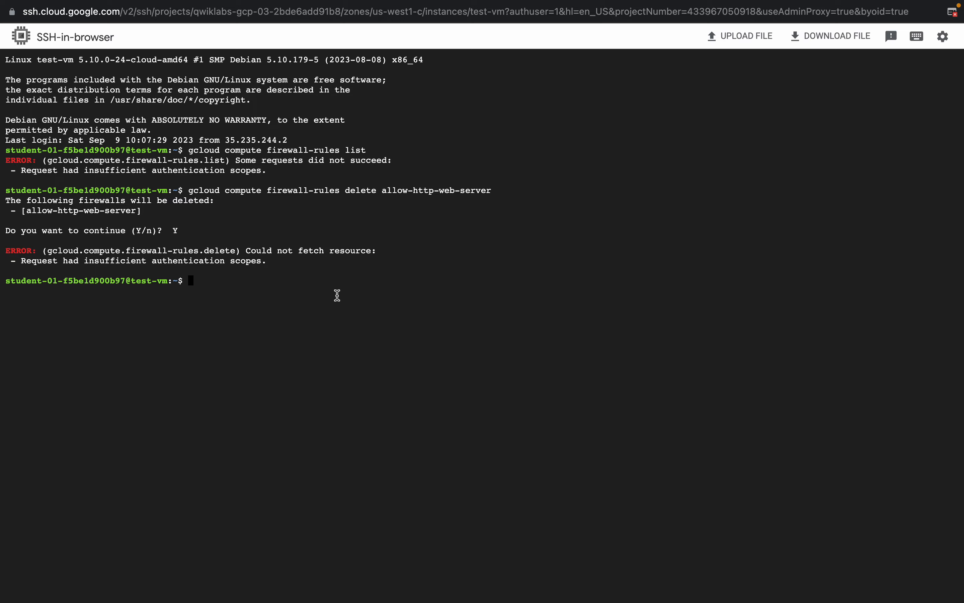
# Step: Read the lab's "Create a service account" section and open IAM & Admin in the Google Cloud console
pyautogui.hotkey('ctrl', 'Left')
pyautogui.scroll(-5, 514, 274)
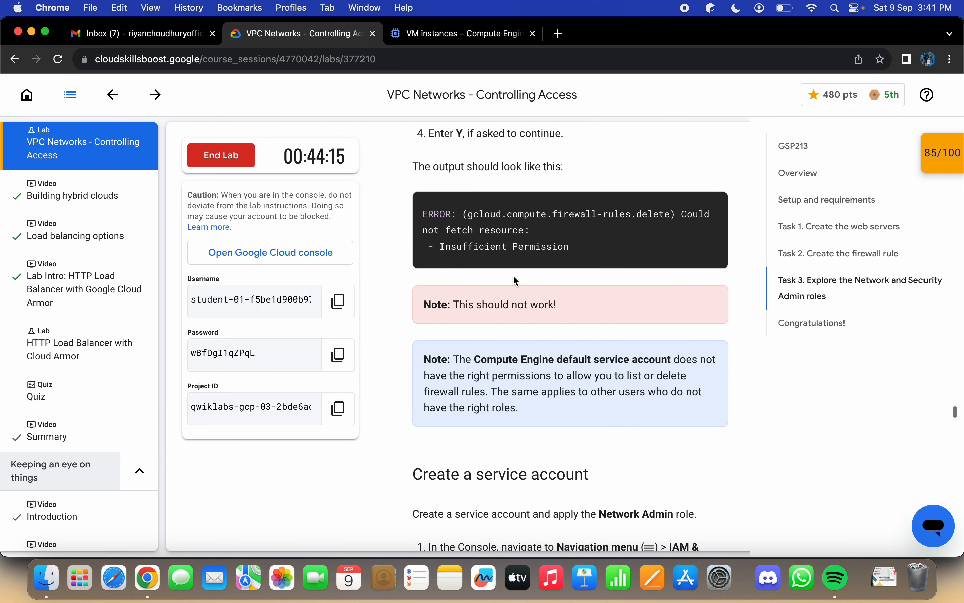
pyautogui.scroll(-10, 602, 305)
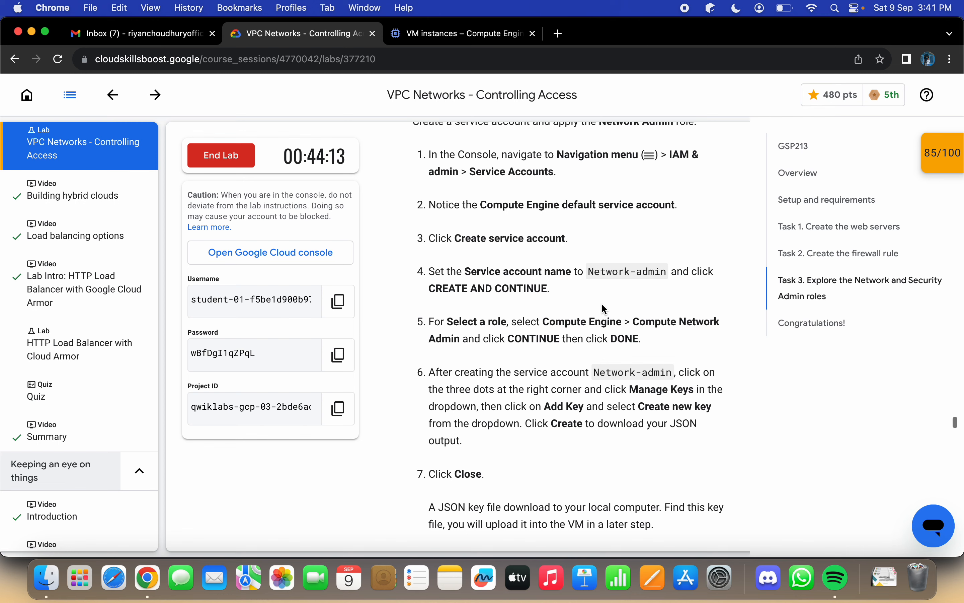
pyautogui.scroll(-6, 604, 308)
pyautogui.scroll(7, 604, 308)
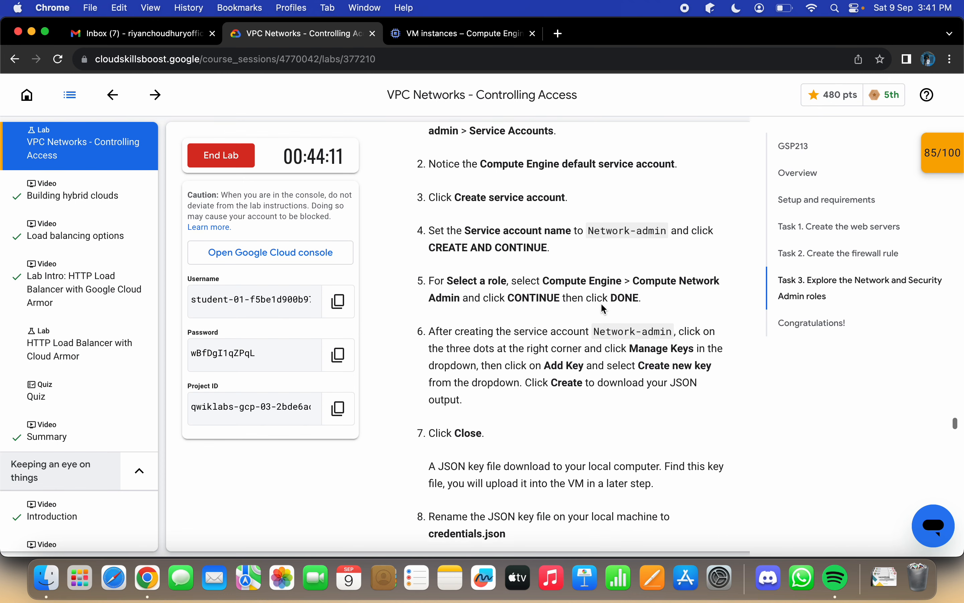
pyautogui.scroll(1, 601, 302)
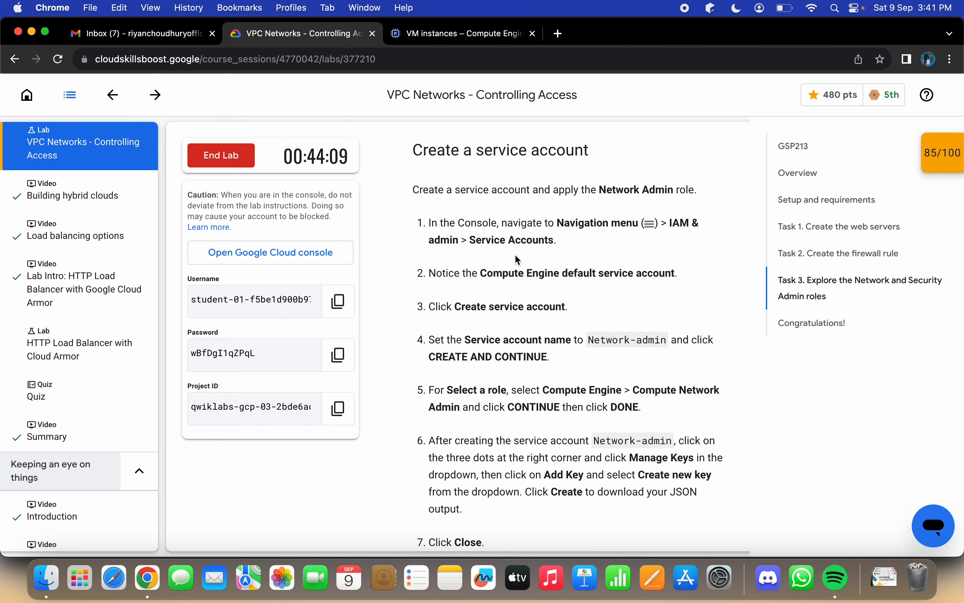
pyautogui.click(451, 33)
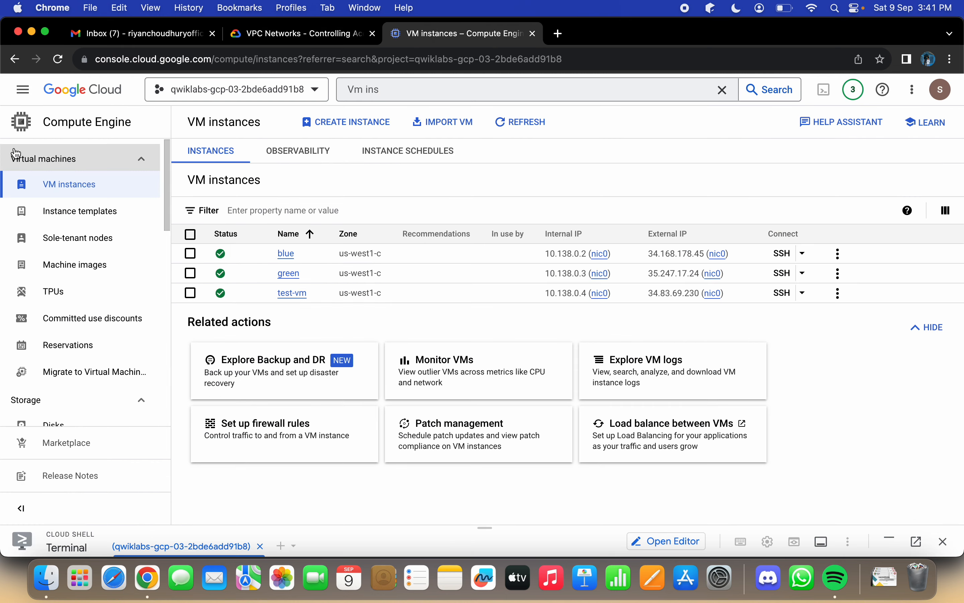
pyautogui.click(23, 90)
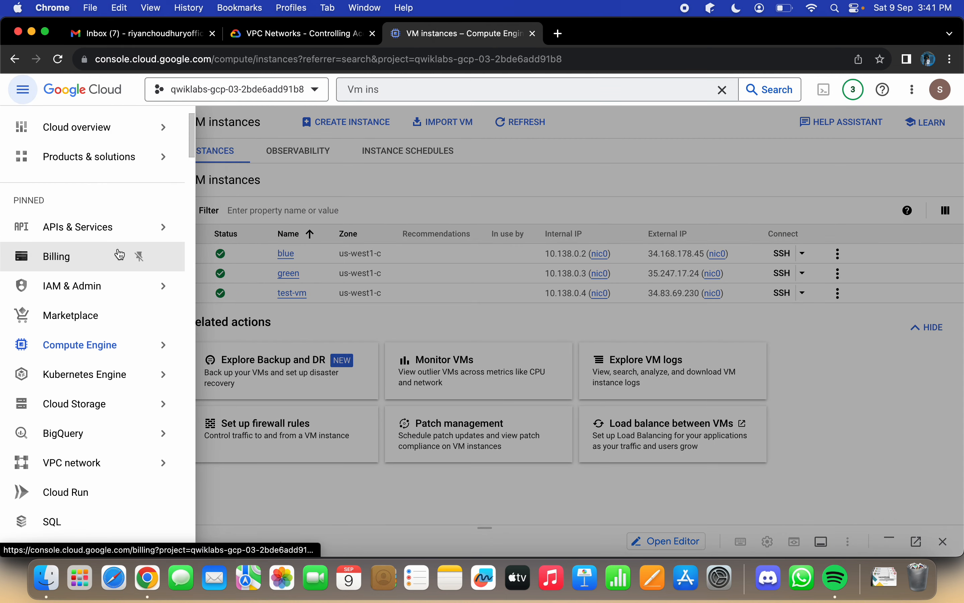
pyautogui.moveTo(103, 288)
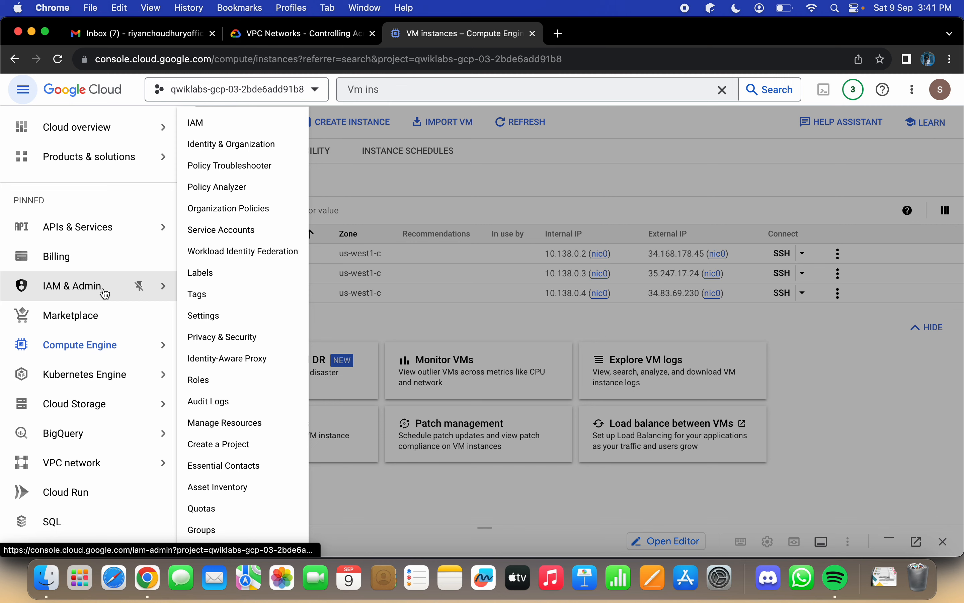
pyautogui.click(104, 294)
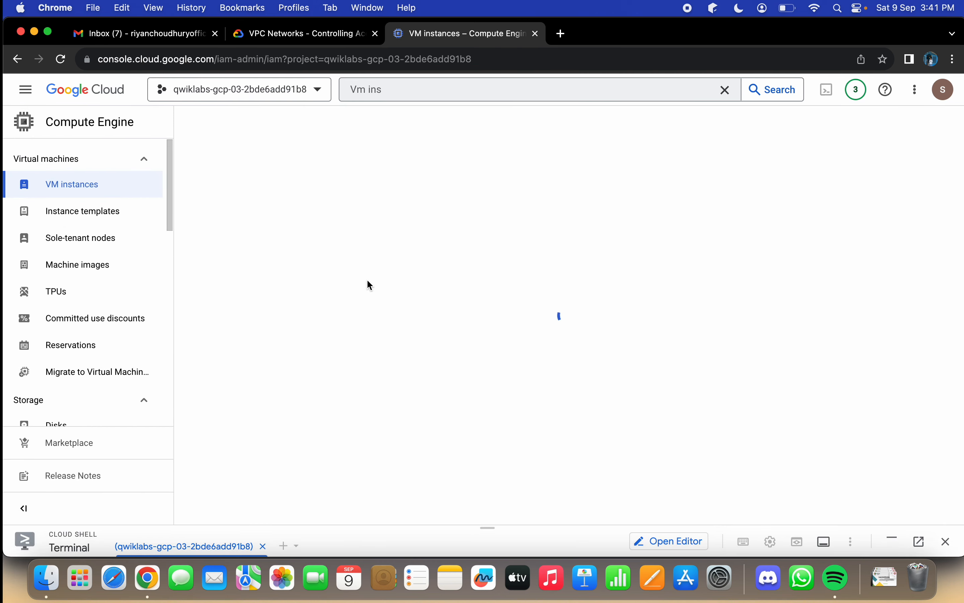
# Step: Recheck the lab's navigation instructions, open the Service Accounts page in IAM & Admin, and close the Tutorial pane
pyautogui.click(317, 35)
pyautogui.scroll(4, 473, 292)
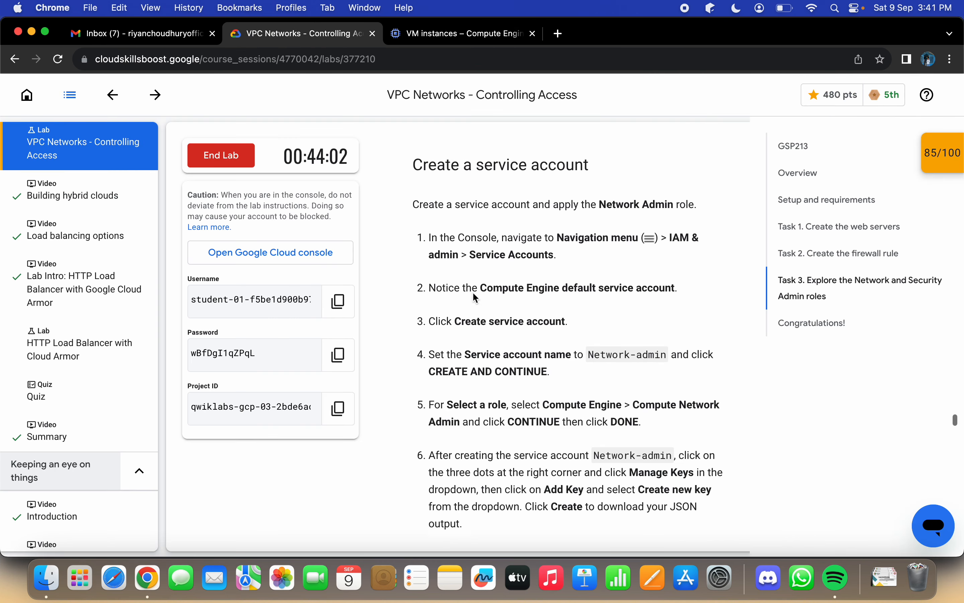
pyautogui.scroll(-4, 475, 292)
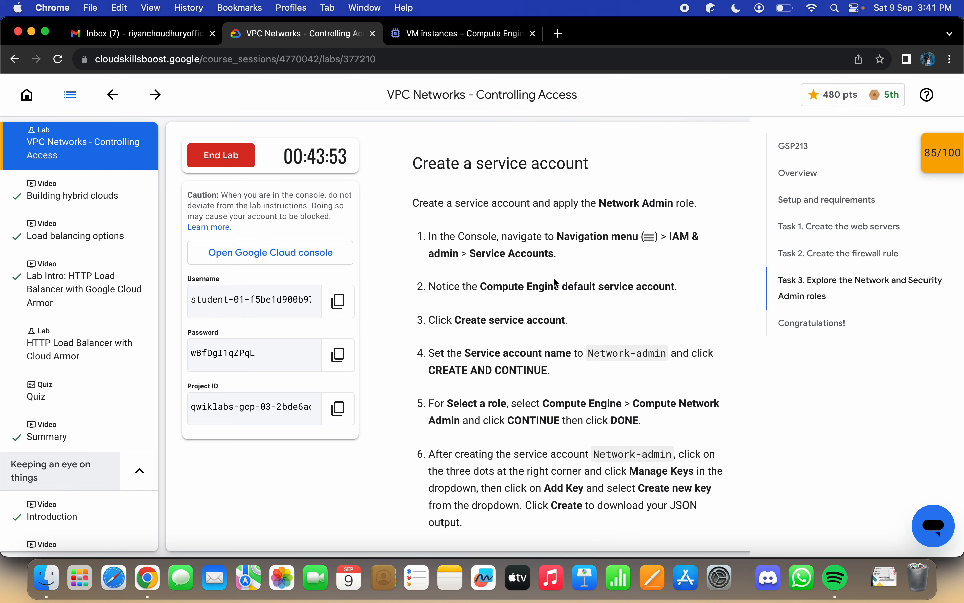
pyautogui.click(462, 33)
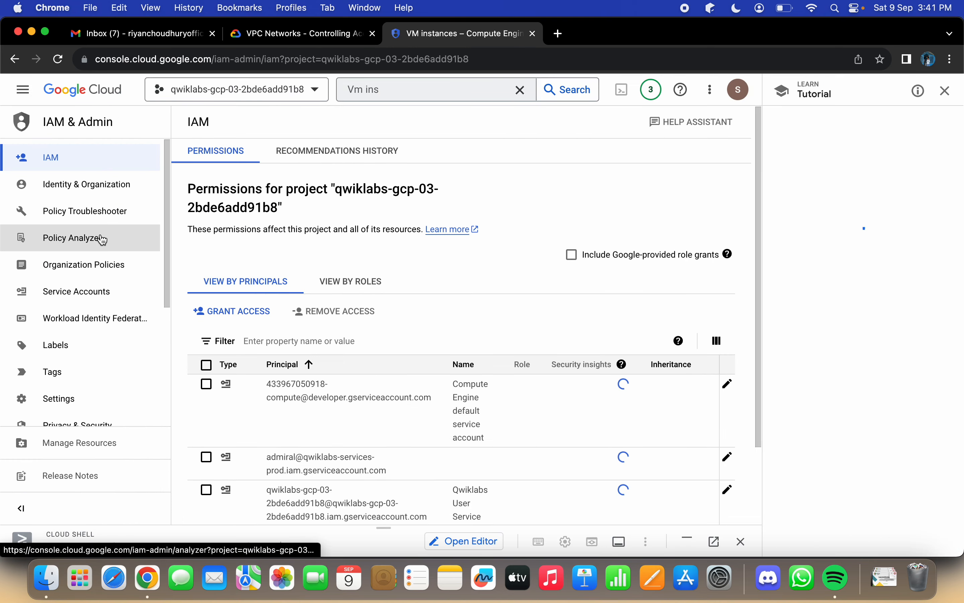
pyautogui.click(84, 304)
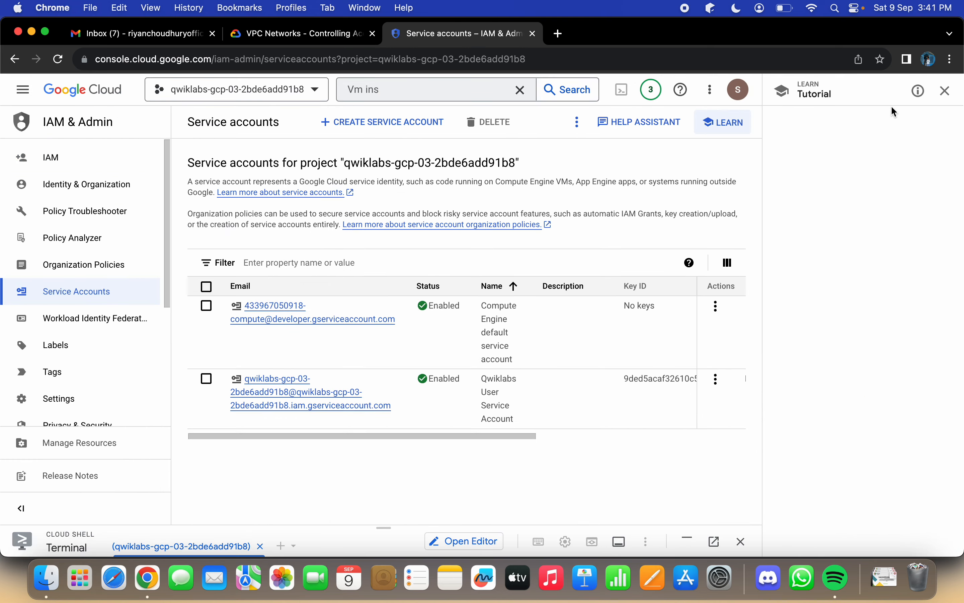
pyautogui.click(960, 102)
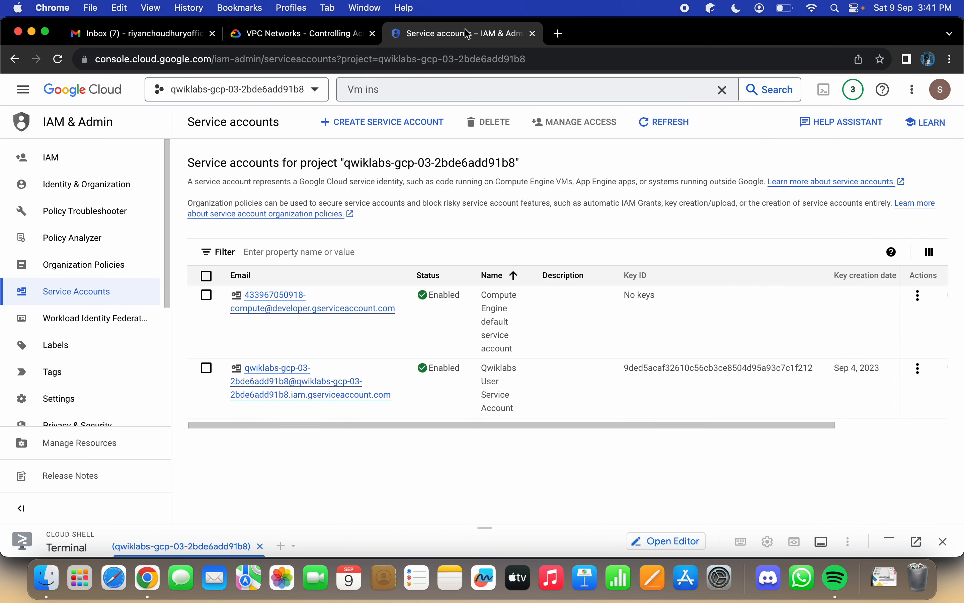
# Step: Review the lab's instructions for creating the Network-admin service account and return to the console's Service accounts page
pyautogui.click(303, 33)
pyautogui.scroll(-2, 532, 259)
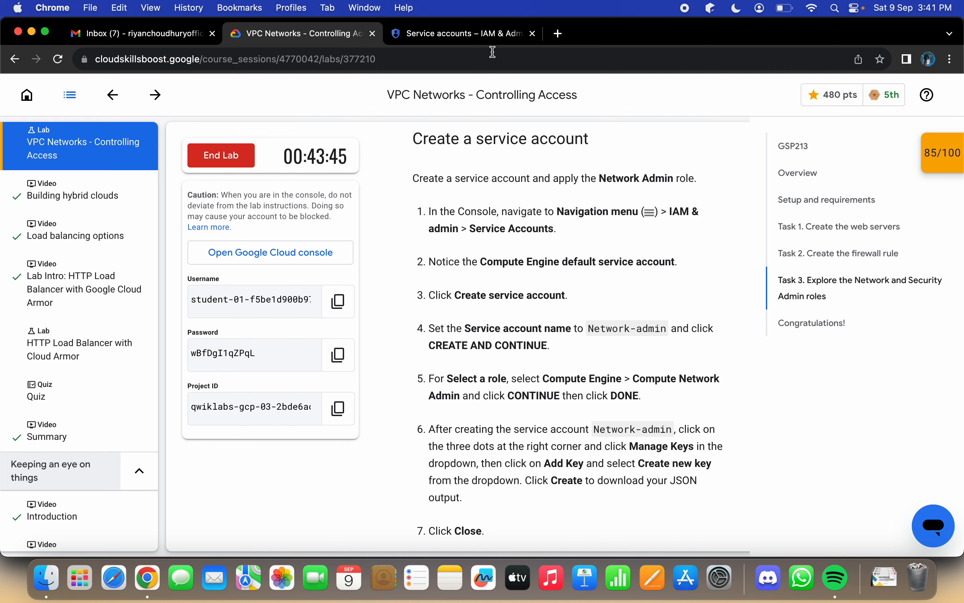
pyautogui.click(478, 34)
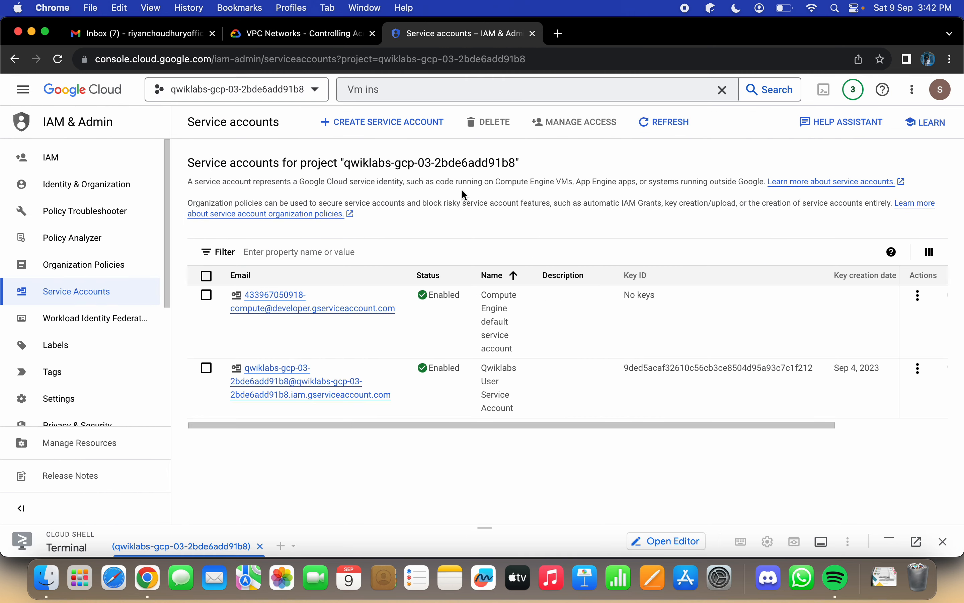
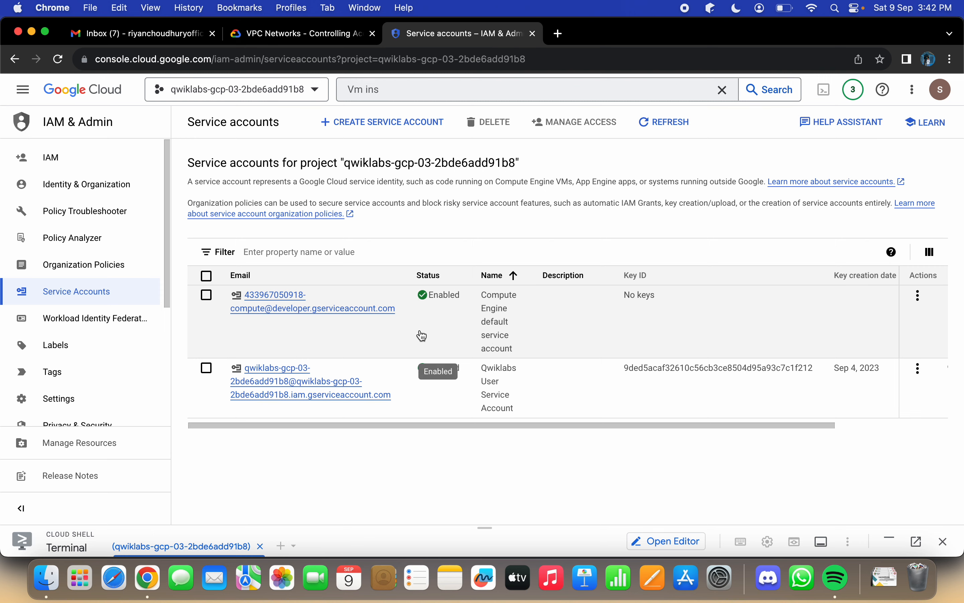
# Step: Check the lab's service account instructions and start creating a new service account in the console
pyautogui.click(297, 34)
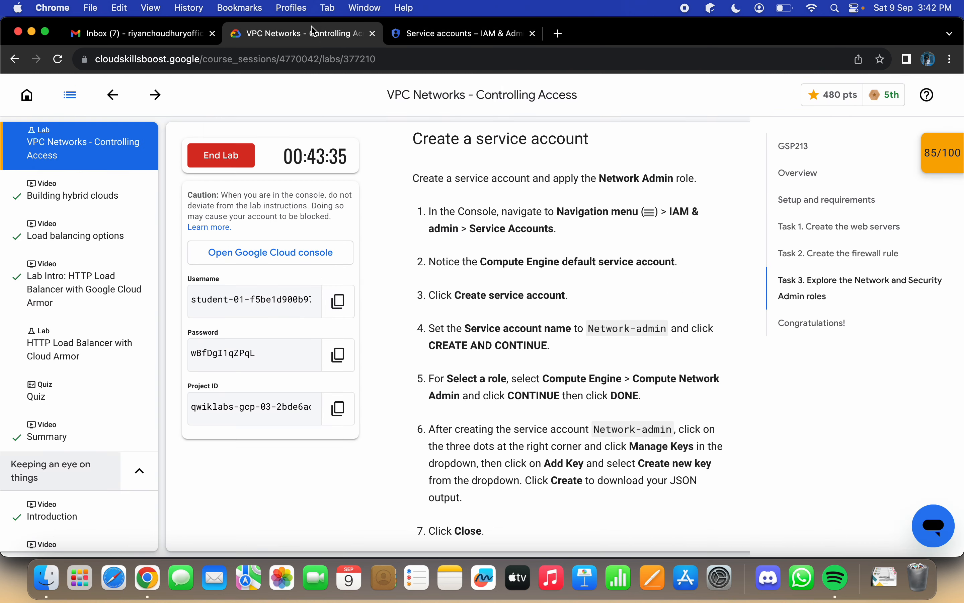
pyautogui.scroll(-1, 532, 309)
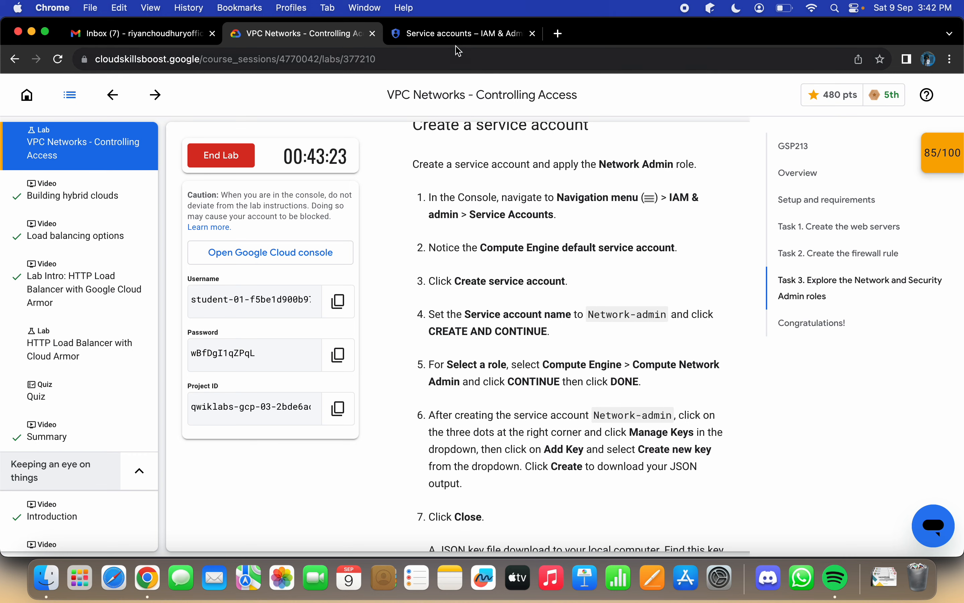
pyautogui.click(459, 34)
pyautogui.click(425, 123)
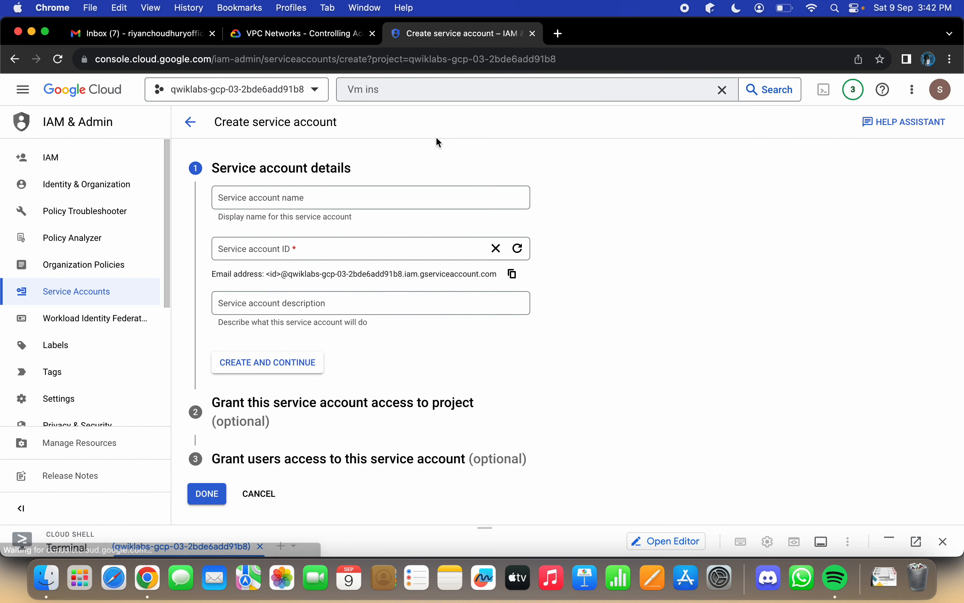
# Step: Copy the name Network-admin from the lab instructions, enter it as the service account name, and create the account
pyautogui.click(403, 197)
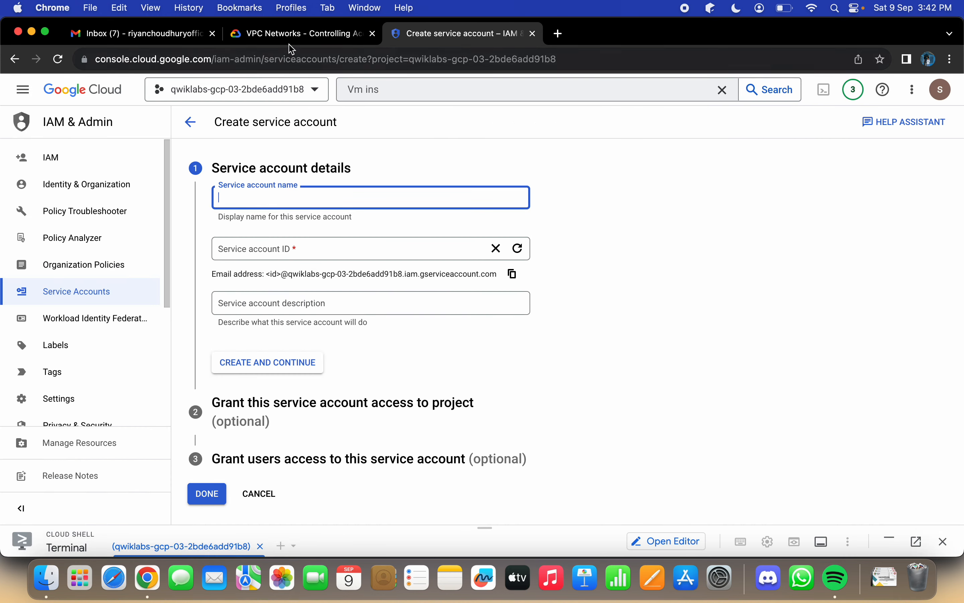
pyautogui.click(302, 34)
pyautogui.scroll(-2, 511, 295)
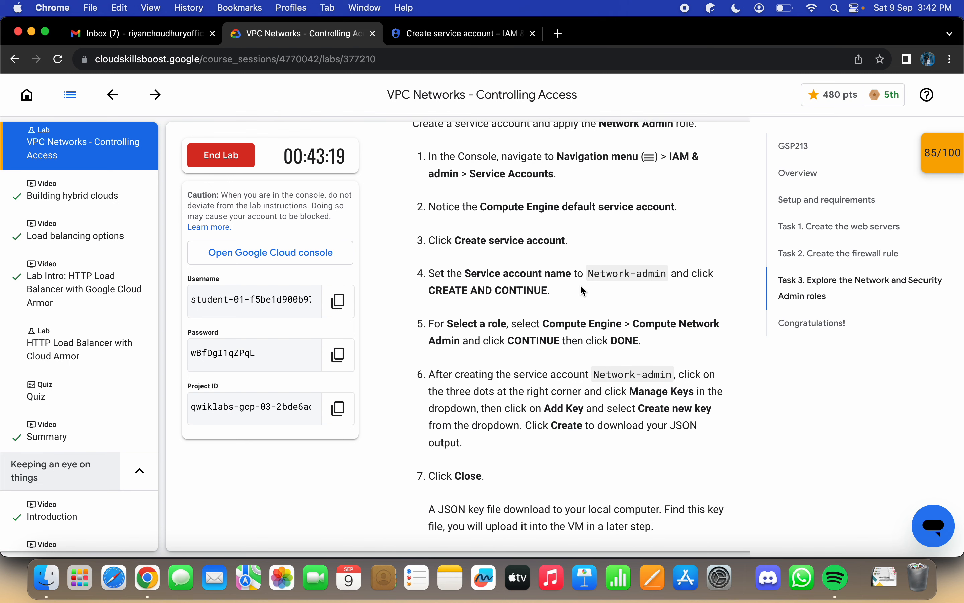
pyautogui.moveTo(591, 274); pyautogui.dragTo(669, 278)
pyautogui.press('super+c')
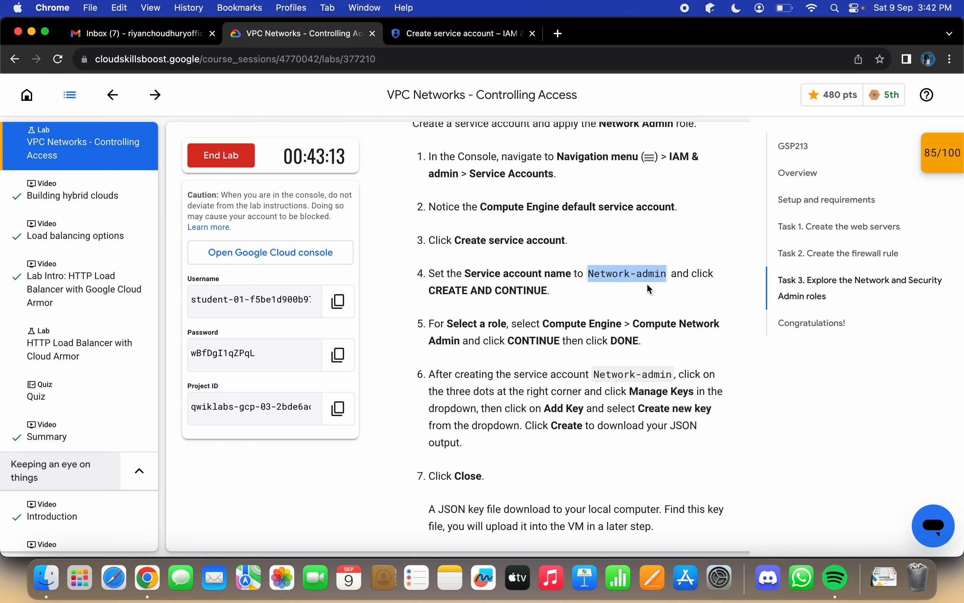
pyautogui.click(399, 34)
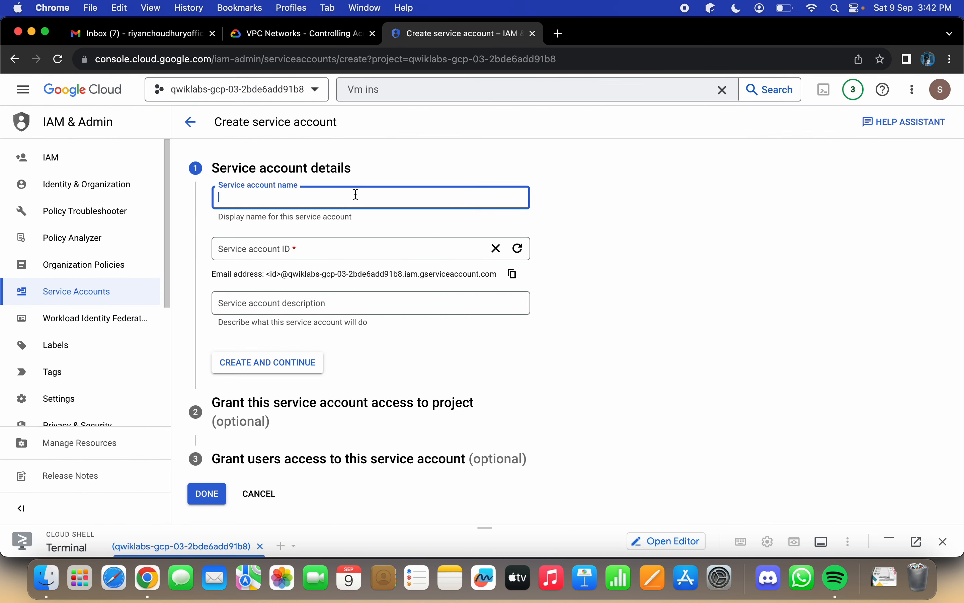
pyautogui.press('super+v')
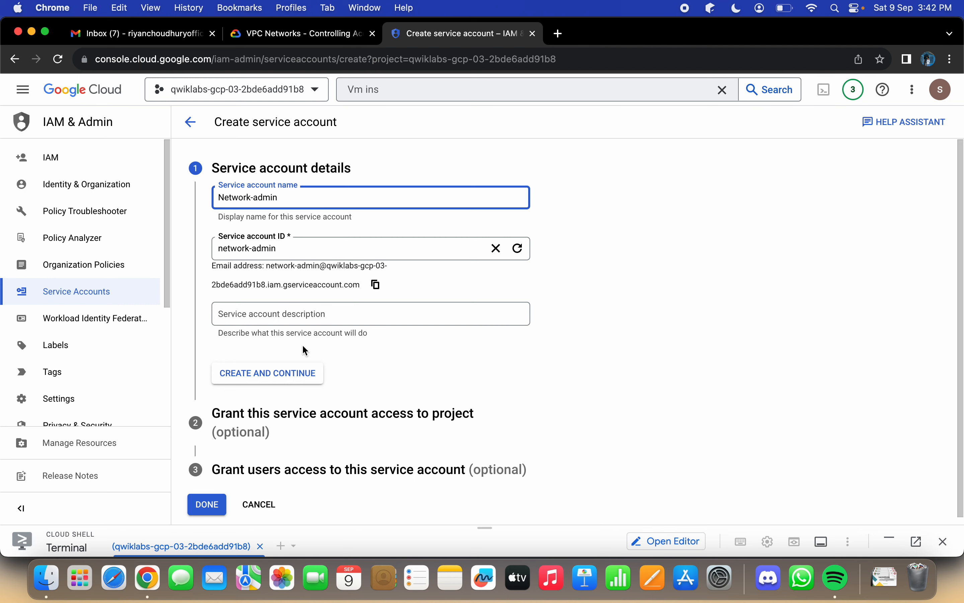
pyautogui.click(287, 373)
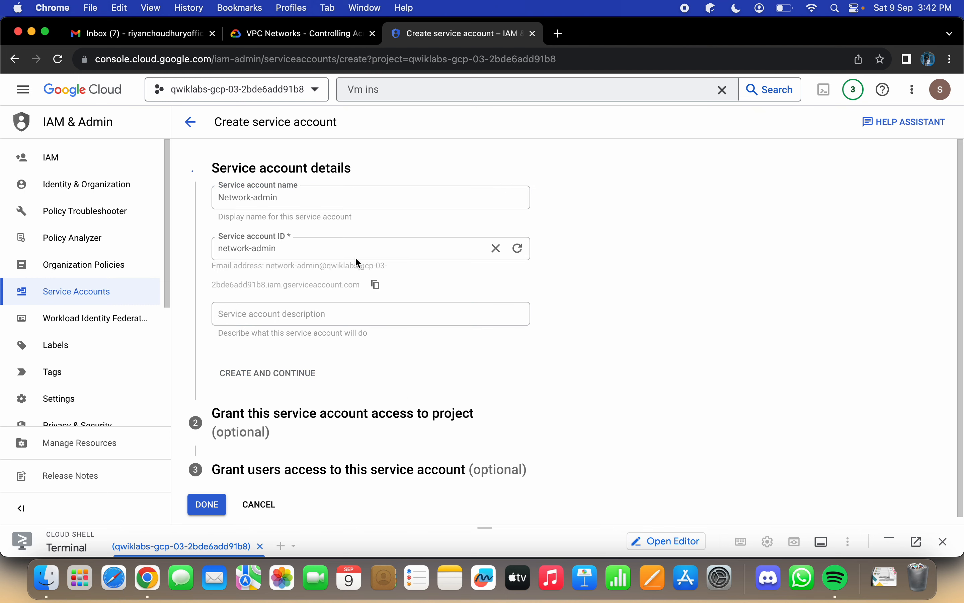
# Step: Review the lab's role instructions and open the role selection for the Network-admin service account
pyautogui.click(315, 35)
pyautogui.scroll(-2, 550, 279)
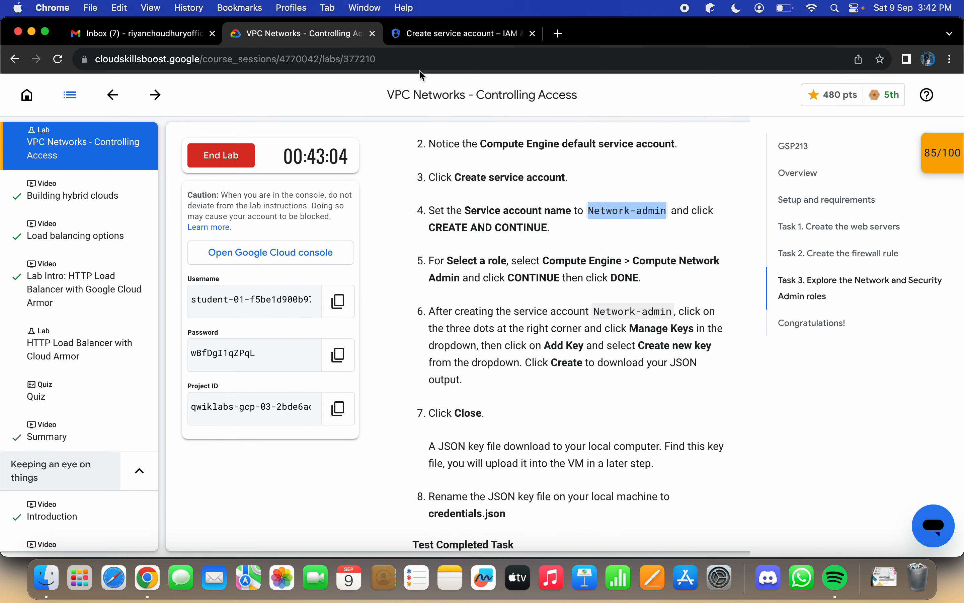
pyautogui.click(437, 34)
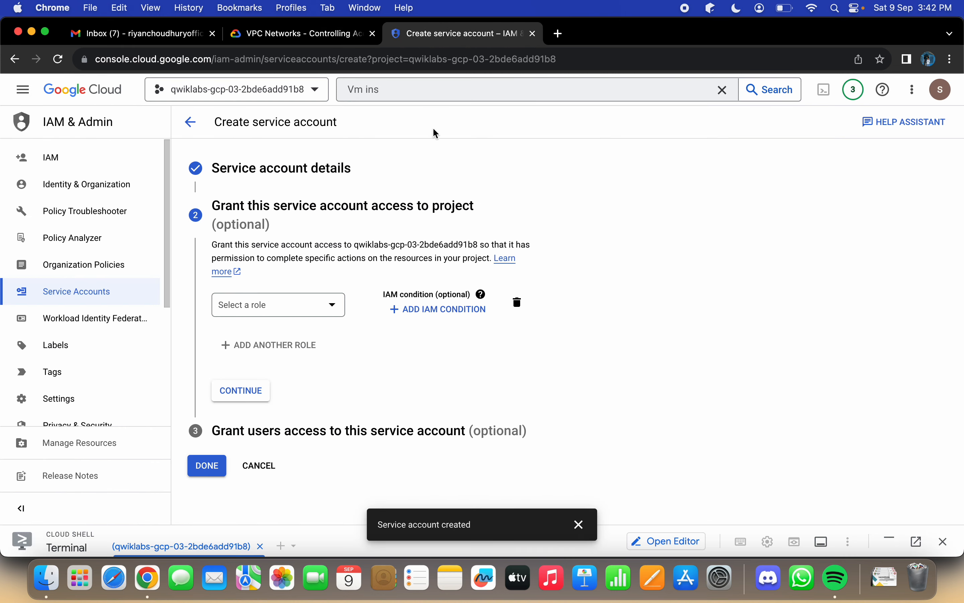
pyautogui.click(342, 38)
pyautogui.click(428, 38)
pyautogui.click(326, 300)
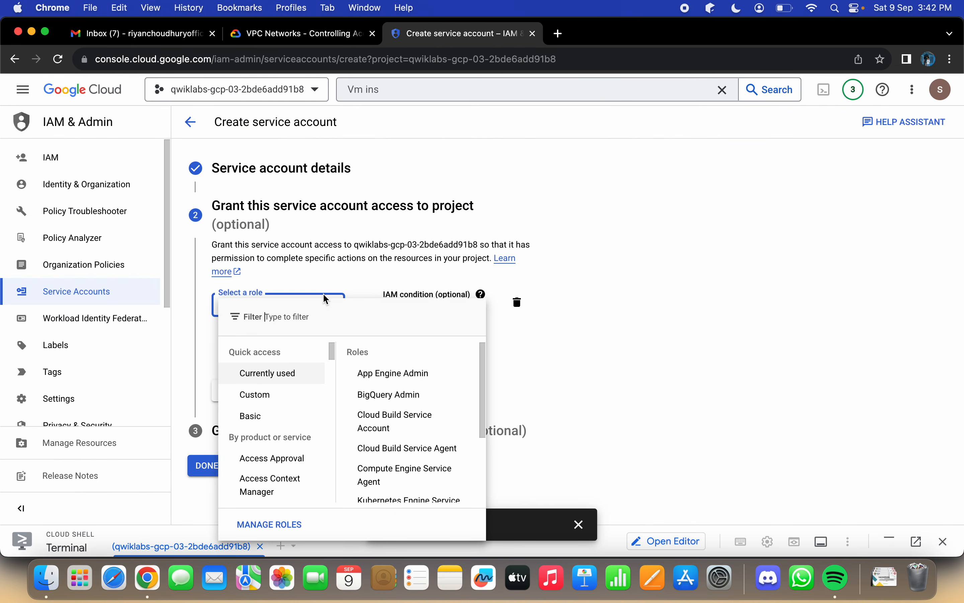
# Step: Copy the role name from the lab, grant the service account the Compute Network Admin role, and continue
pyautogui.click(304, 41)
pyautogui.moveTo(637, 260); pyautogui.dragTo(462, 281)
pyautogui.press('super+c')
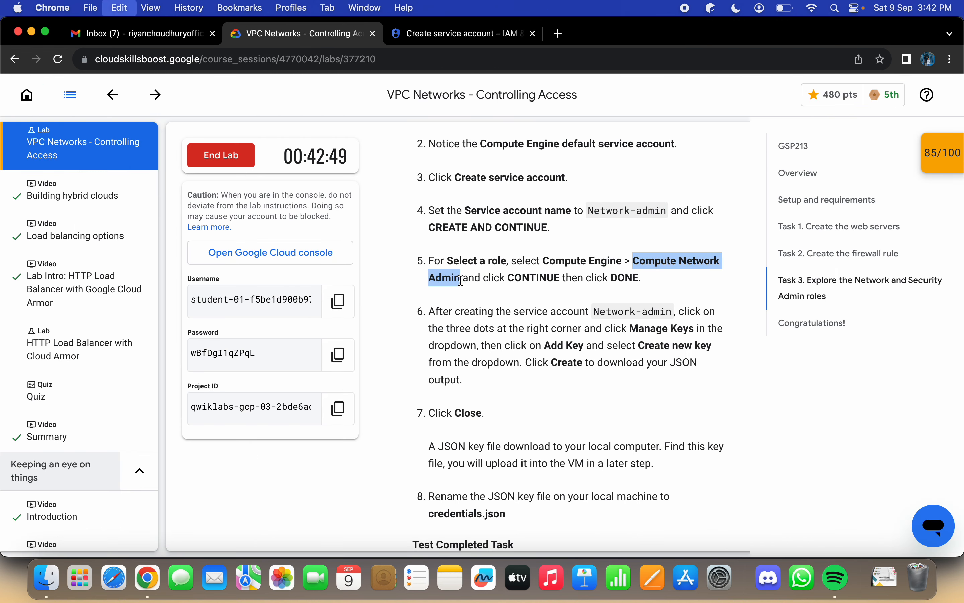
pyautogui.click(480, 36)
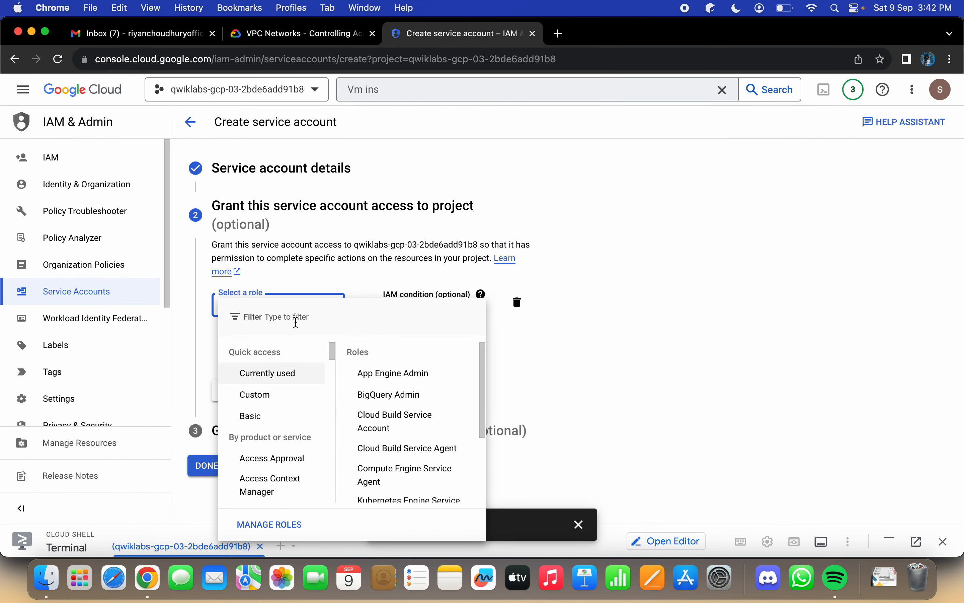
pyautogui.press('super+v')
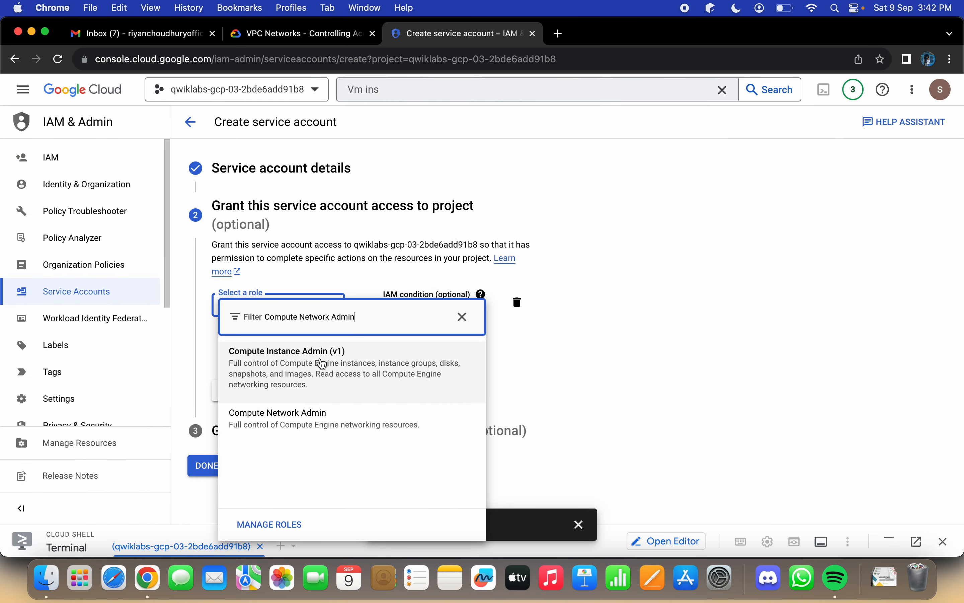
pyautogui.click(325, 415)
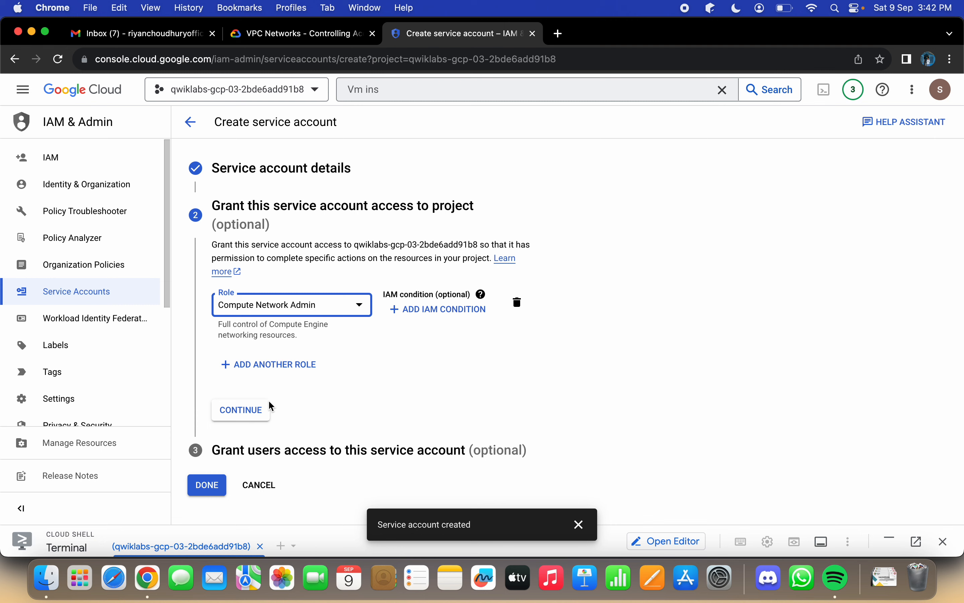
pyautogui.click(240, 410)
# Step: Read the lab's remaining service account instructions and finish the creation of the Network-admin account
pyautogui.click(265, 38)
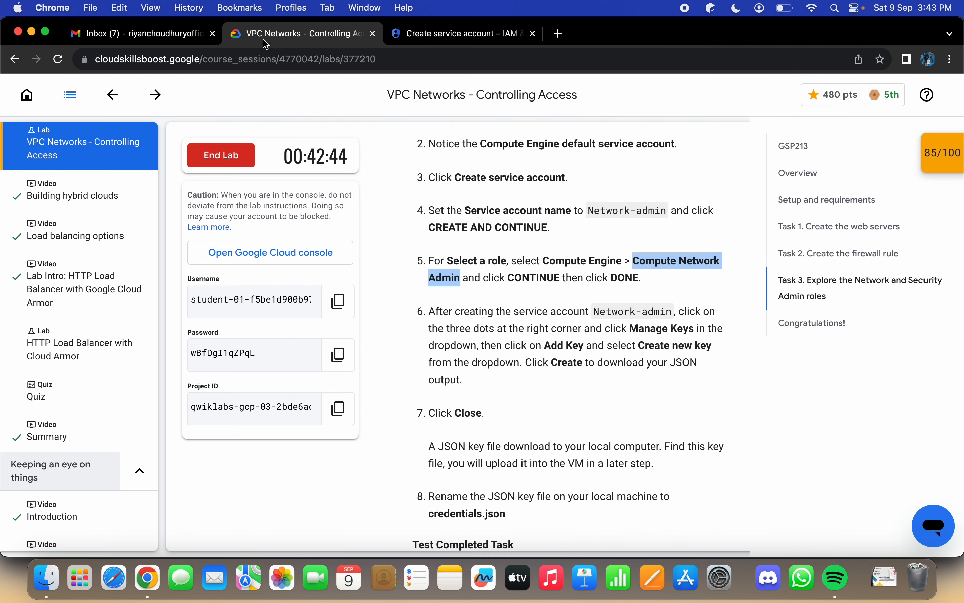
pyautogui.scroll(-3, 551, 238)
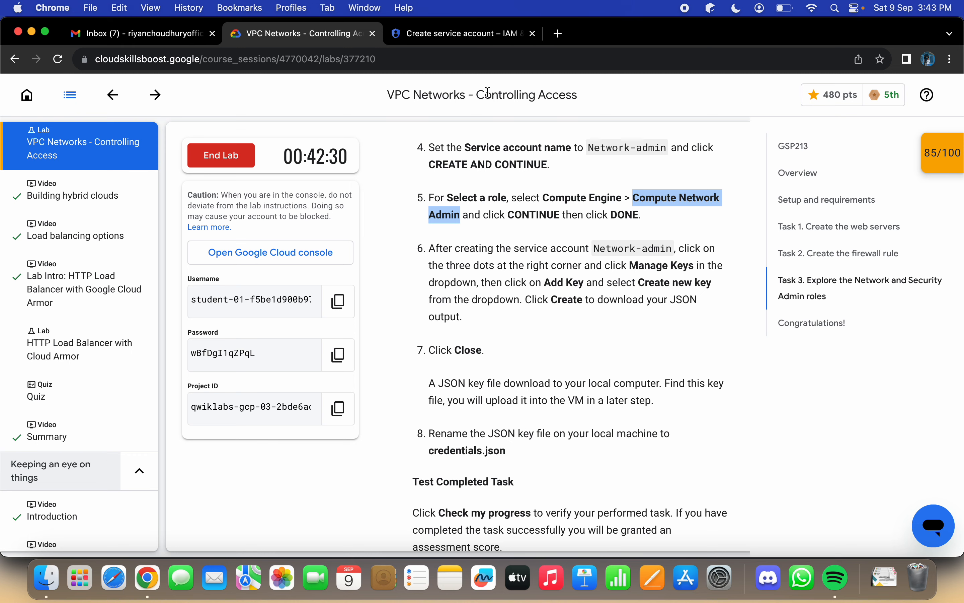
pyautogui.click(460, 36)
pyautogui.click(207, 444)
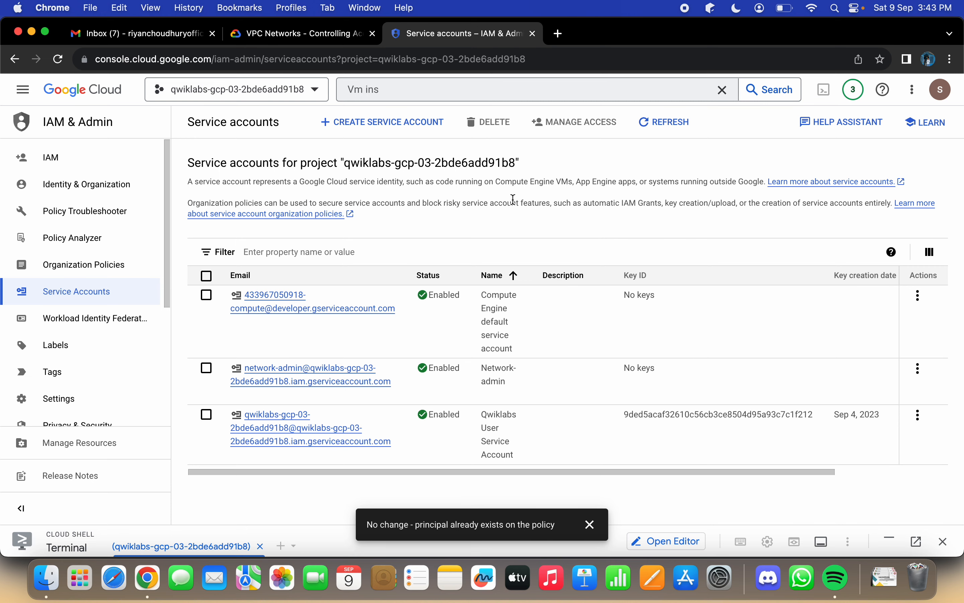
# Step: Confirm the key instructions in the lab, open key management for the Network-admin service account, and dismiss the notification
pyautogui.click(919, 369)
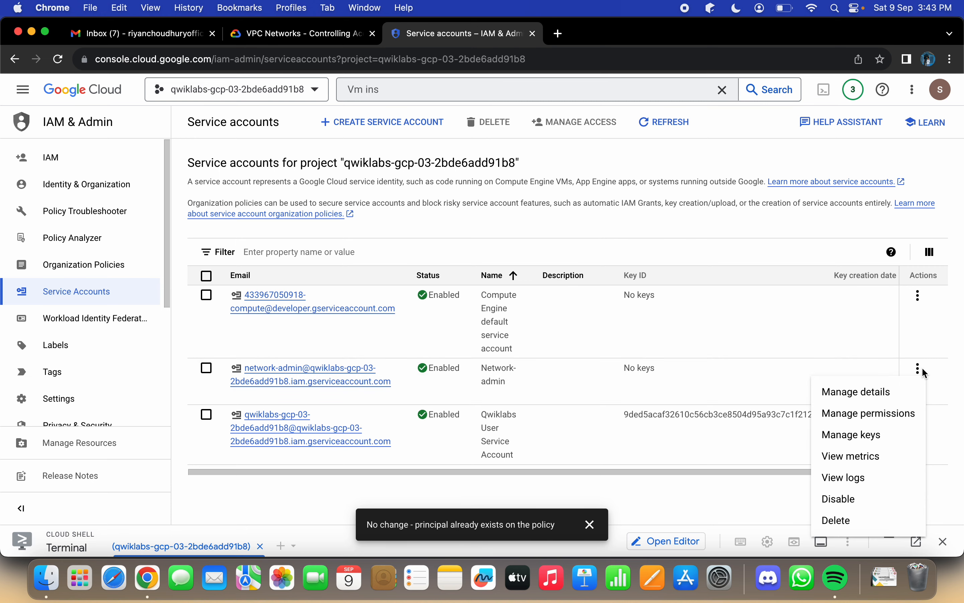
pyautogui.click(299, 33)
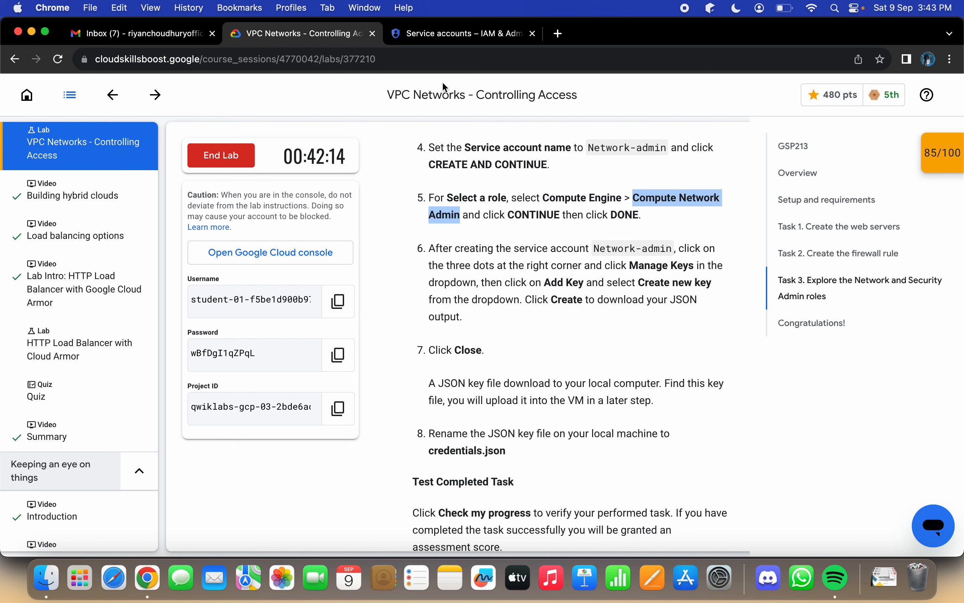
pyautogui.click(443, 35)
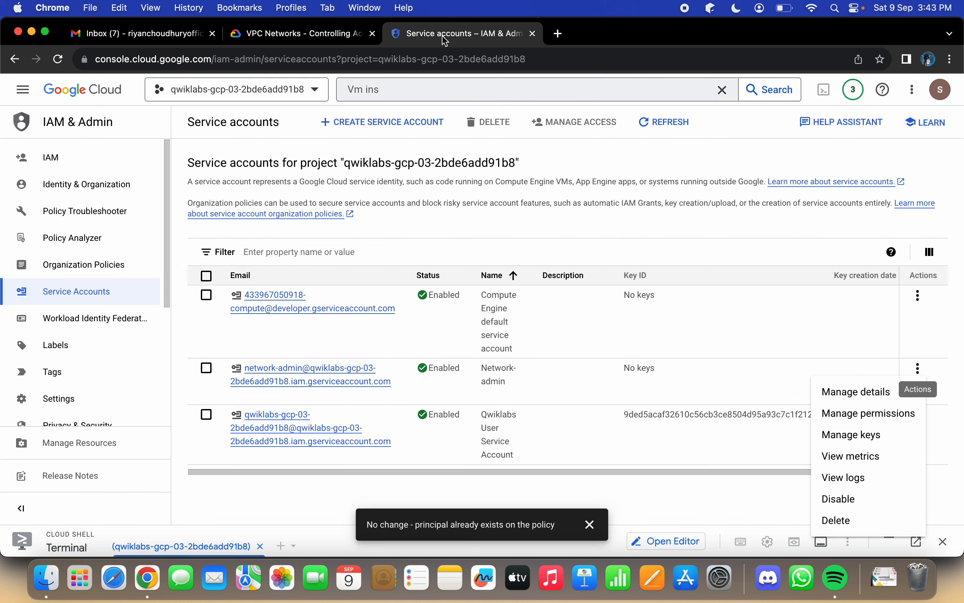
pyautogui.click(845, 438)
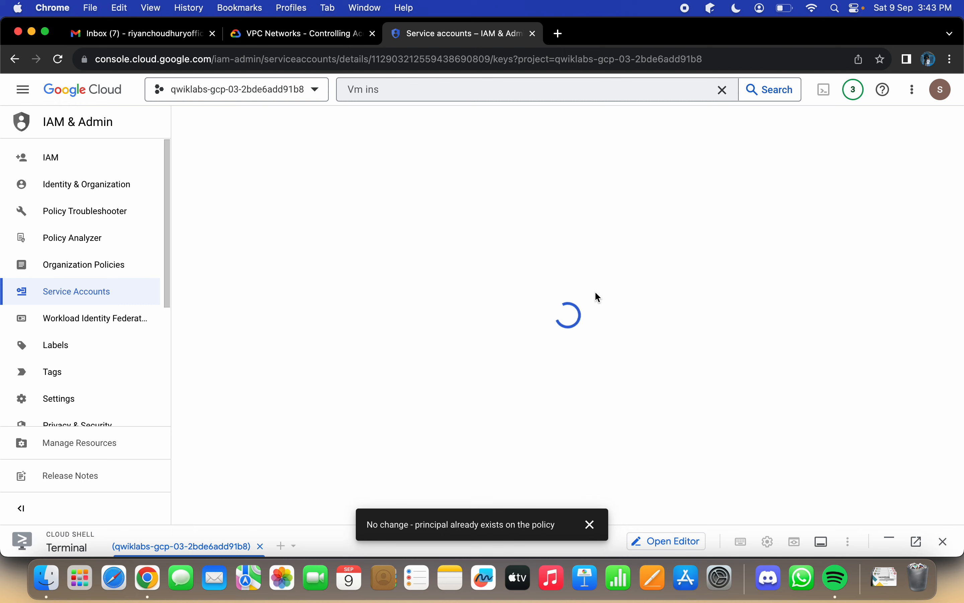
pyautogui.click(589, 524)
# Step: Create and download a new JSON private key for Network-admin, checking the lab instructions, and close the saved-key dialog
pyautogui.click(201, 322)
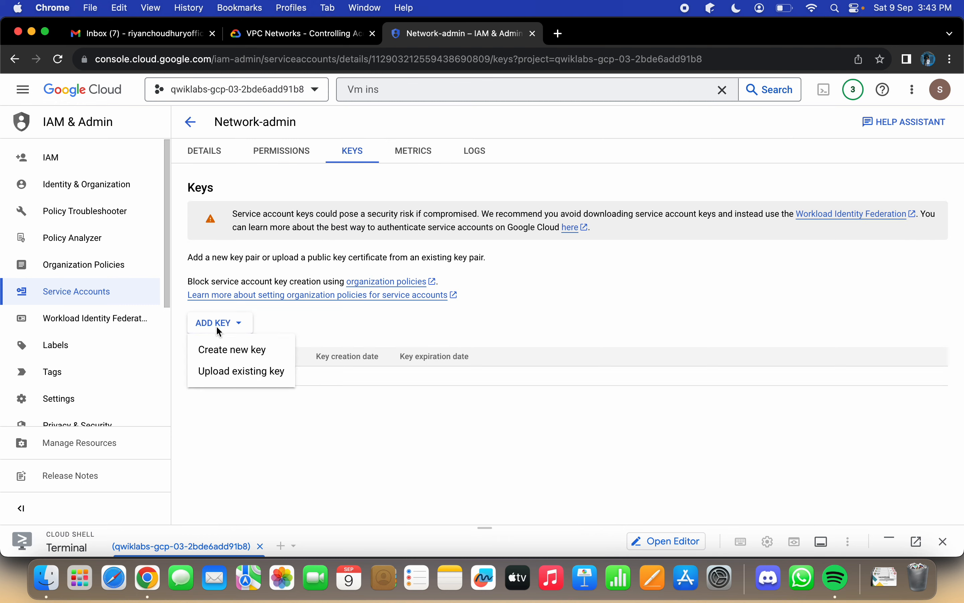
pyautogui.click(255, 35)
pyautogui.scroll(-1, 559, 350)
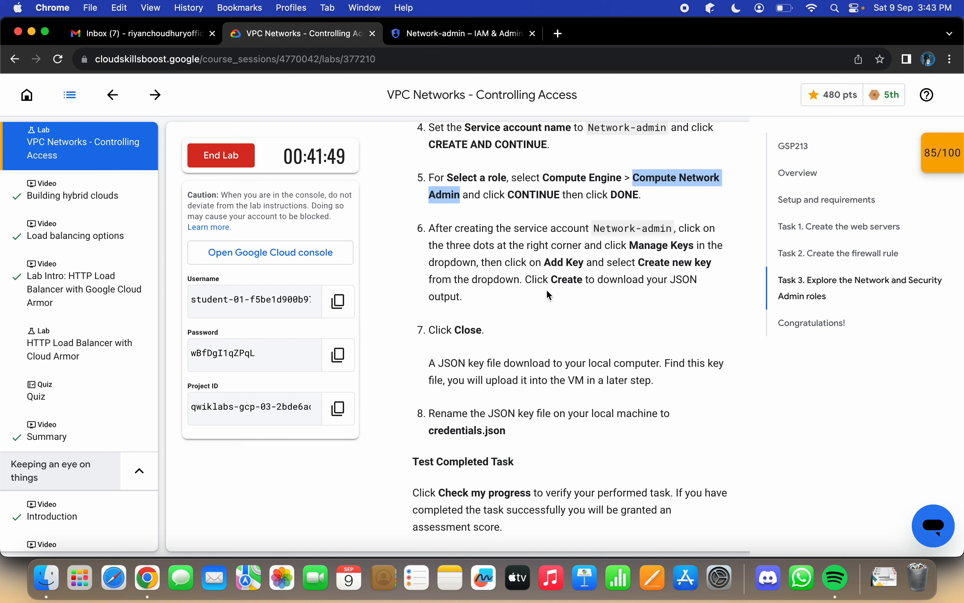
pyautogui.click(434, 42)
pyautogui.click(259, 349)
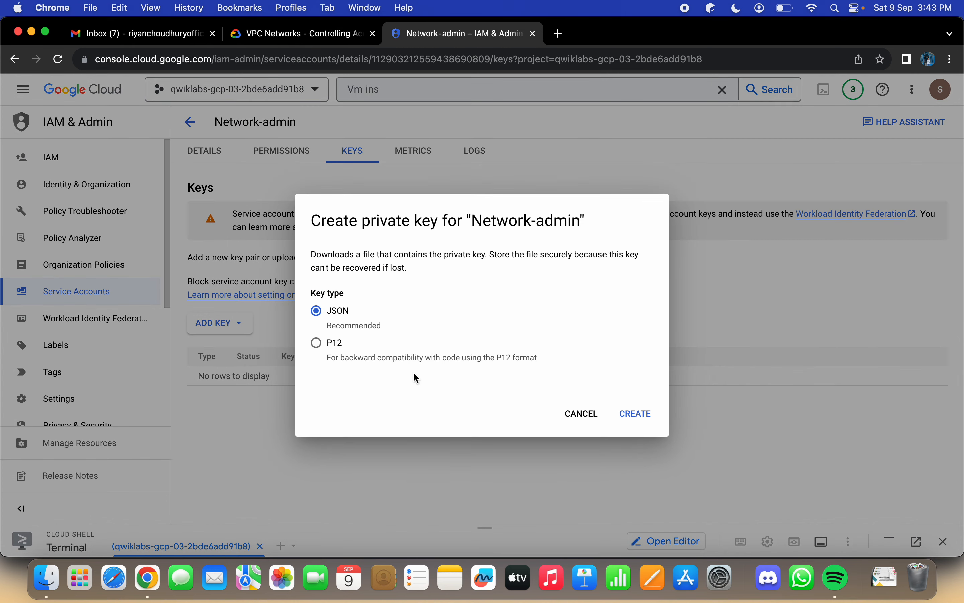
pyautogui.click(625, 414)
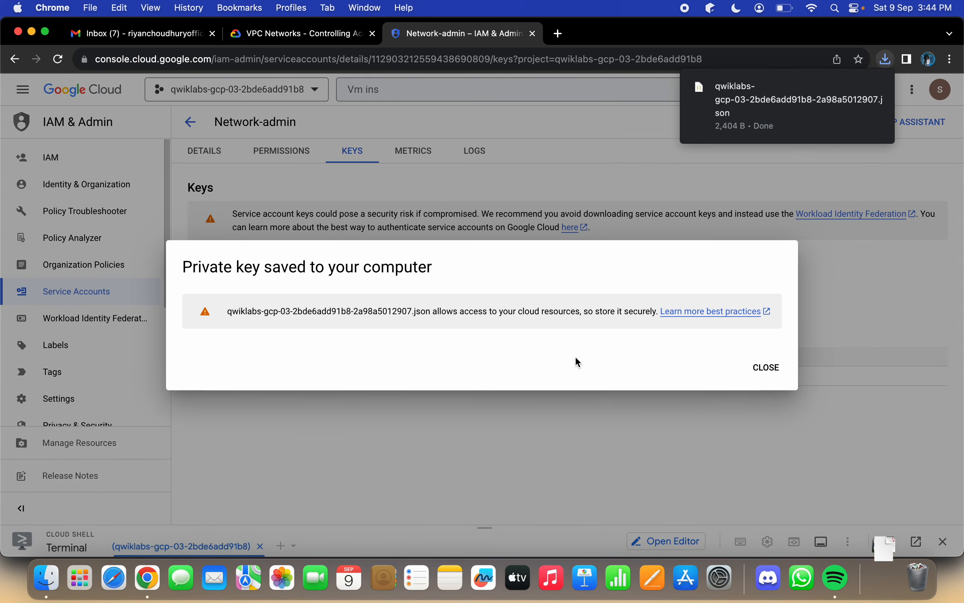
pyautogui.click(321, 33)
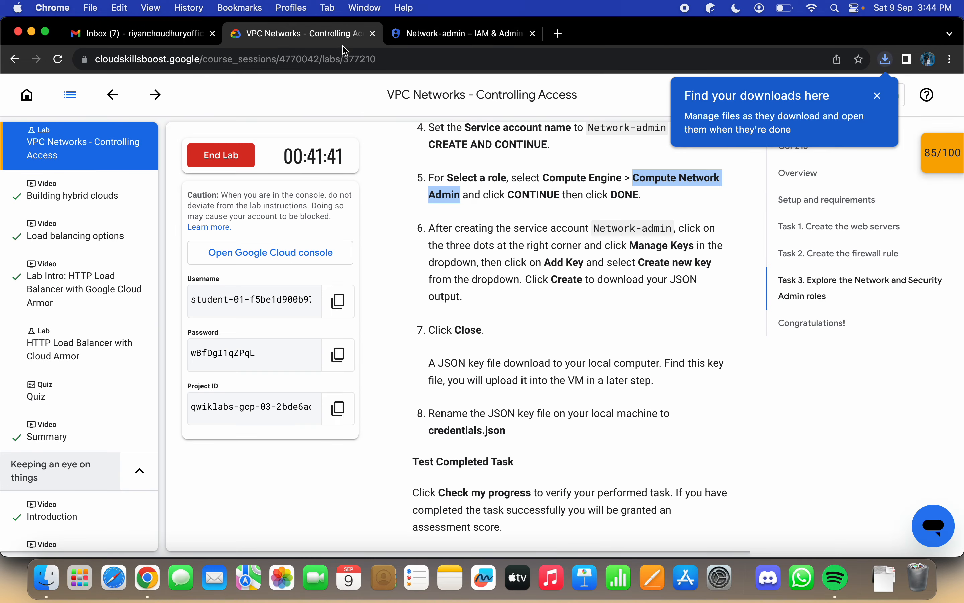
pyautogui.click(409, 38)
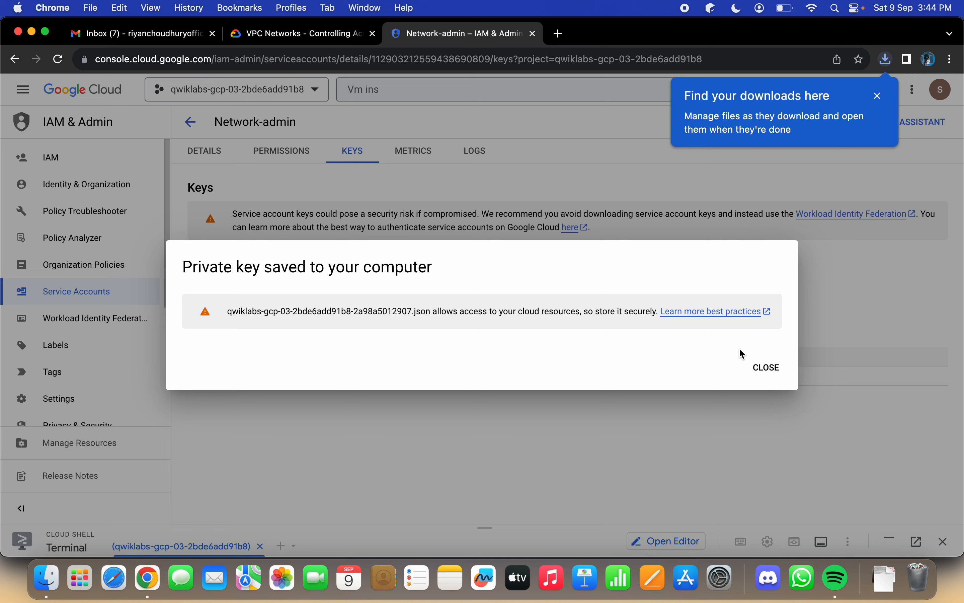
pyautogui.click(757, 370)
# Step: Read the lab's instructions on renaming the key file and open the downloaded JSON key file from the recent downloads
pyautogui.click(315, 34)
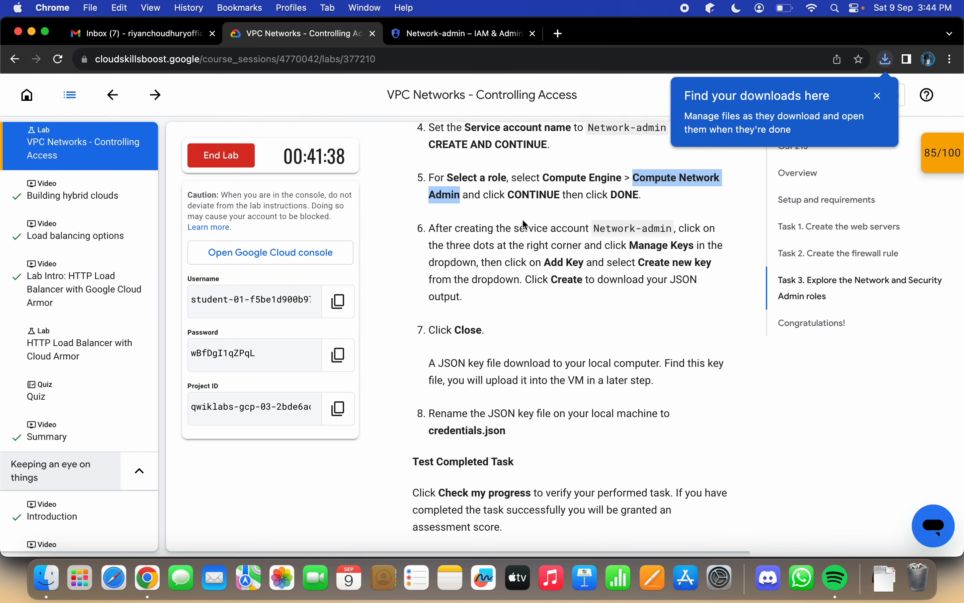
pyautogui.scroll(-3, 571, 304)
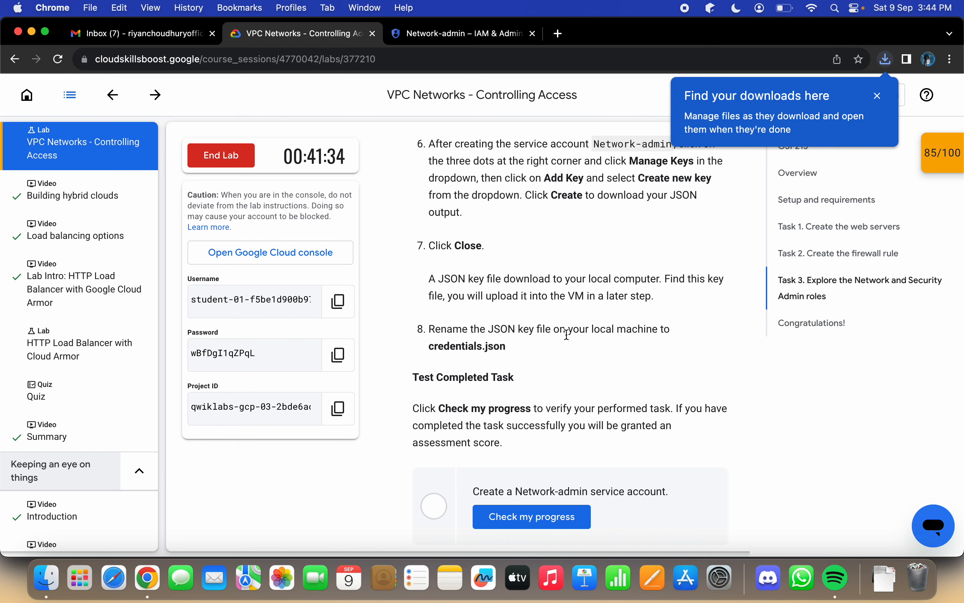
pyautogui.scroll(-2, 530, 347)
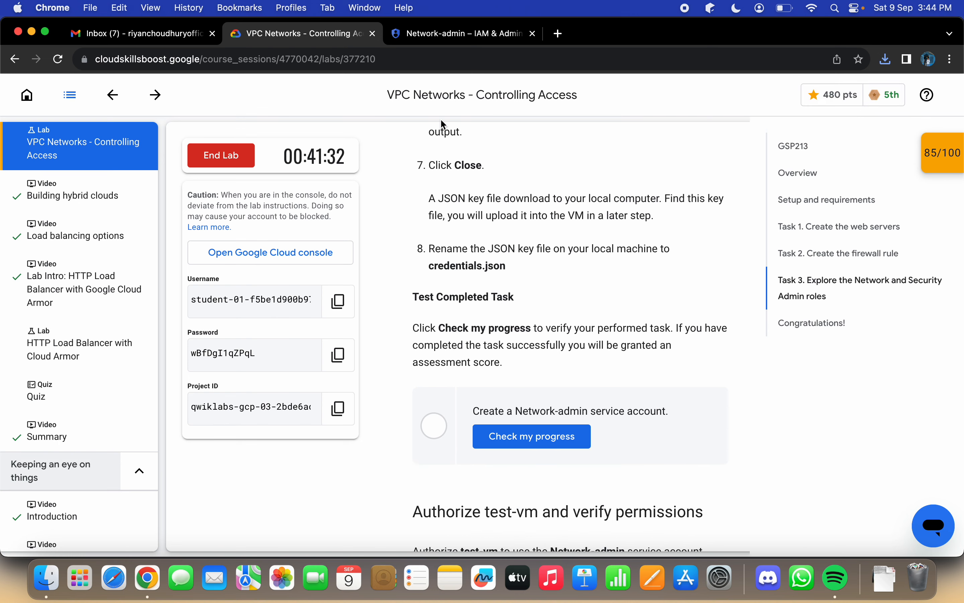
pyautogui.click(434, 42)
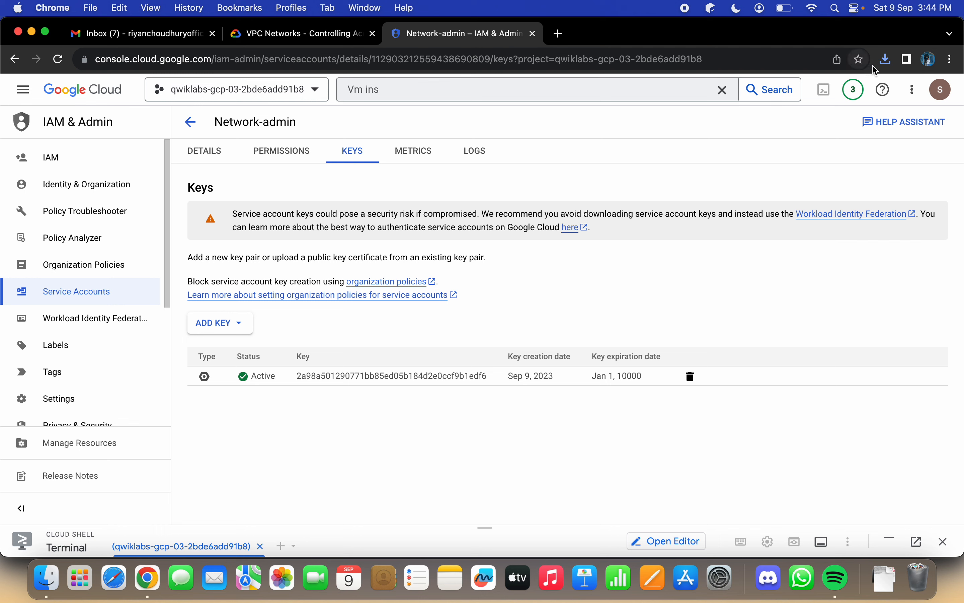
pyautogui.click(888, 62)
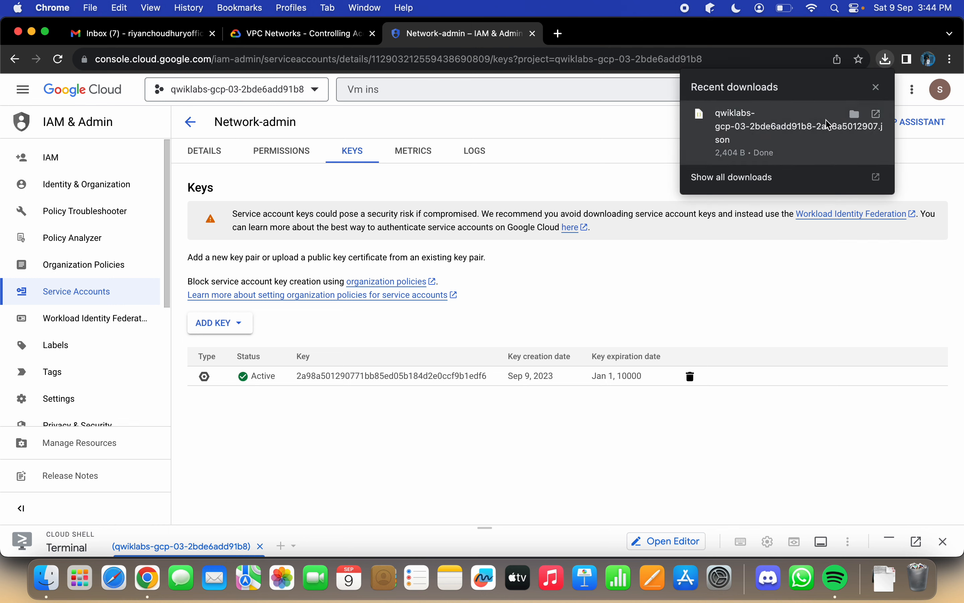
pyautogui.click(885, 118)
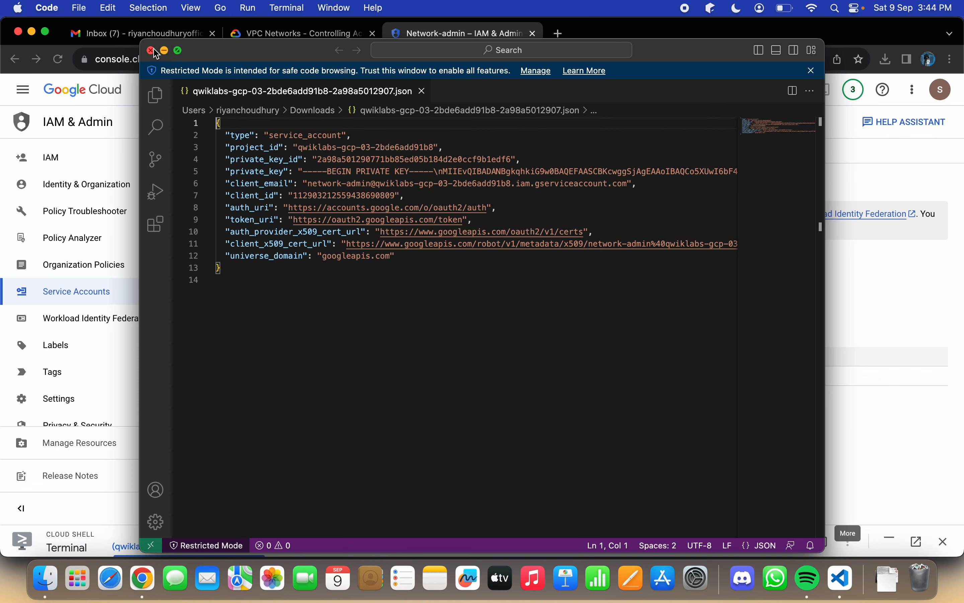
# Step: Put away the editor window with the JSON key file and return to the Network-admin keys page in the browser
pyautogui.click(163, 51)
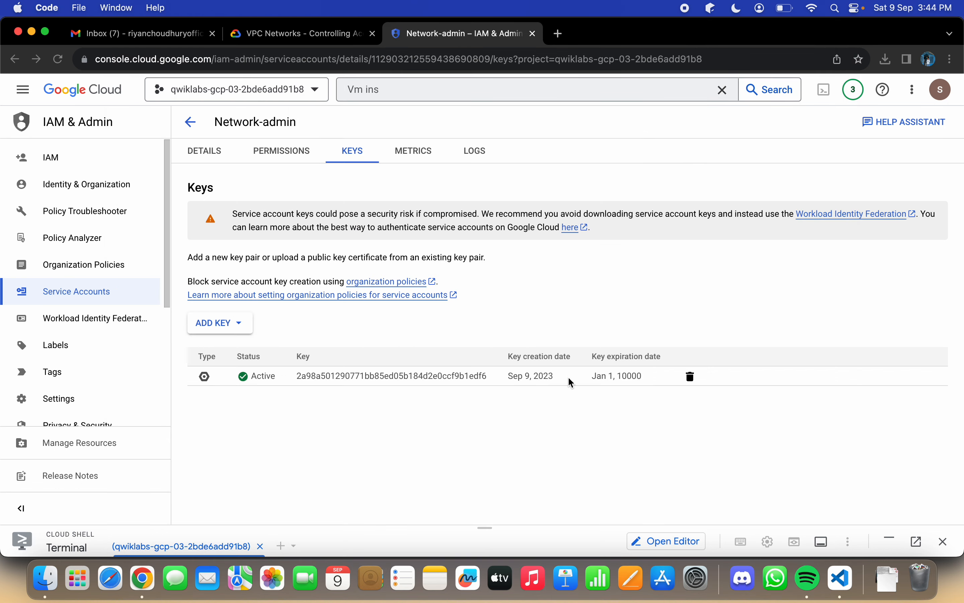
pyautogui.rightClick(435, 378)
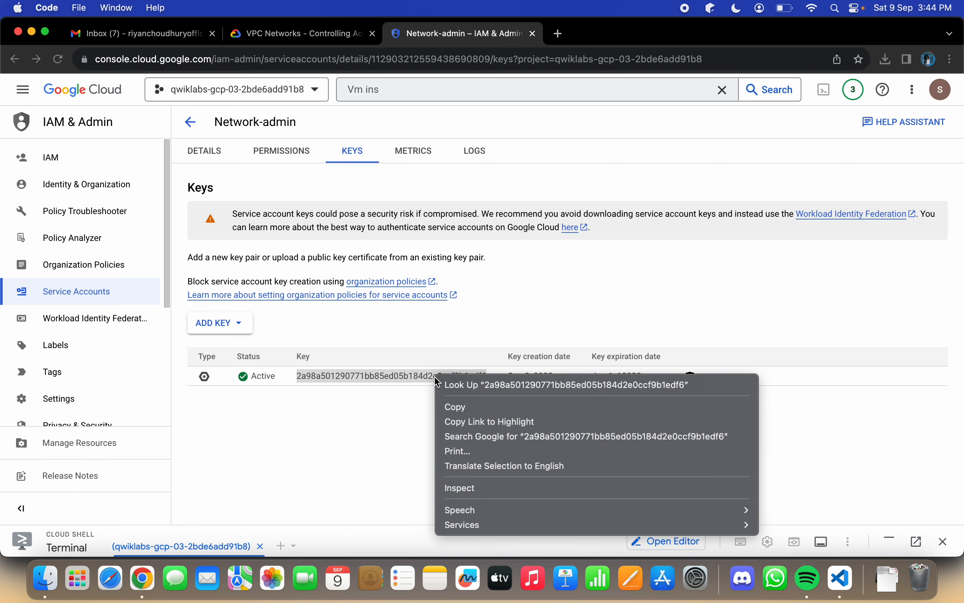
pyautogui.click(393, 413)
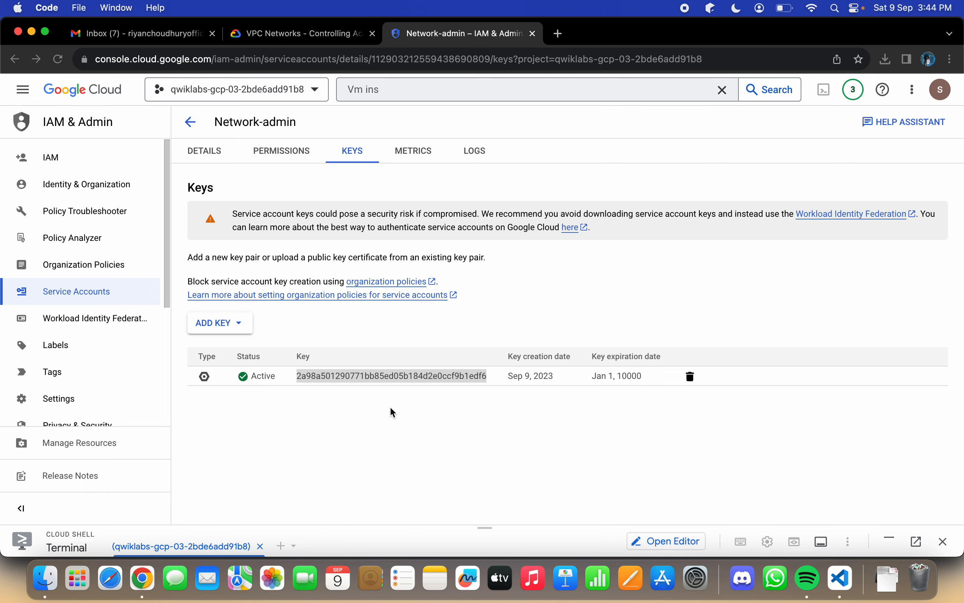
pyautogui.click(191, 122)
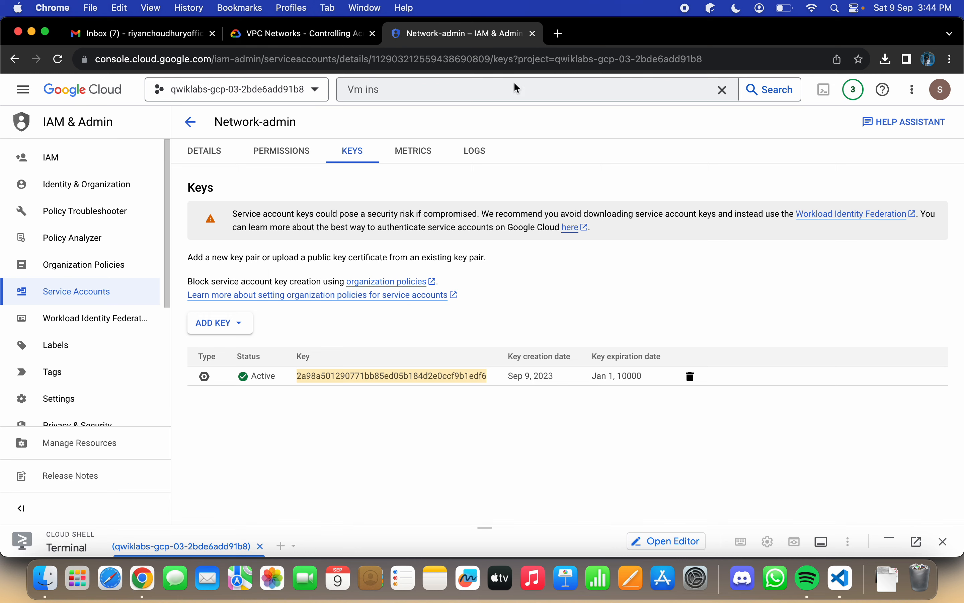
# Step: Check the lab progress for creating a Network-admin service account and skim the remaining instructions to the end of the page
pyautogui.click(265, 35)
pyautogui.click(566, 436)
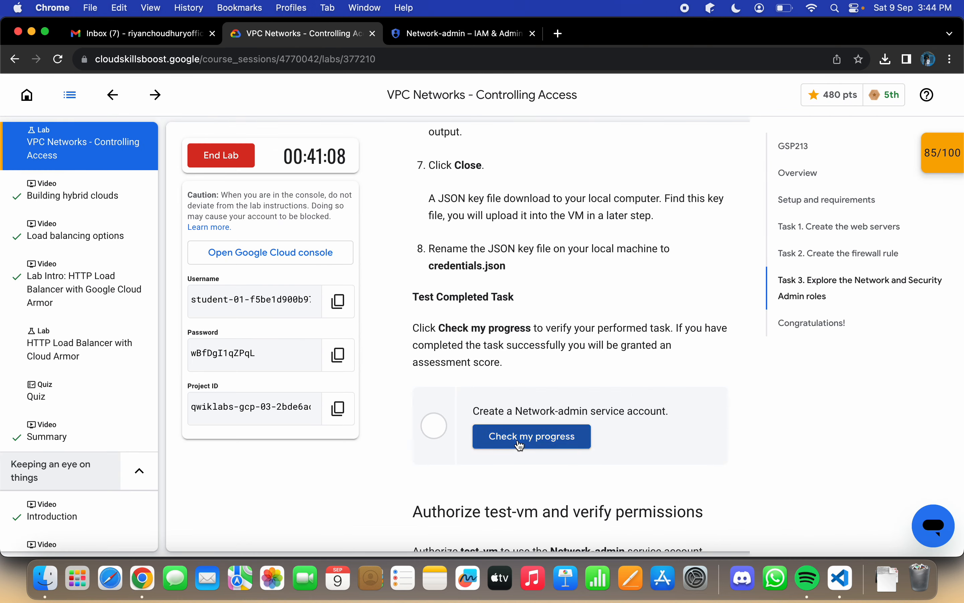
pyautogui.scroll(-2, 666, 430)
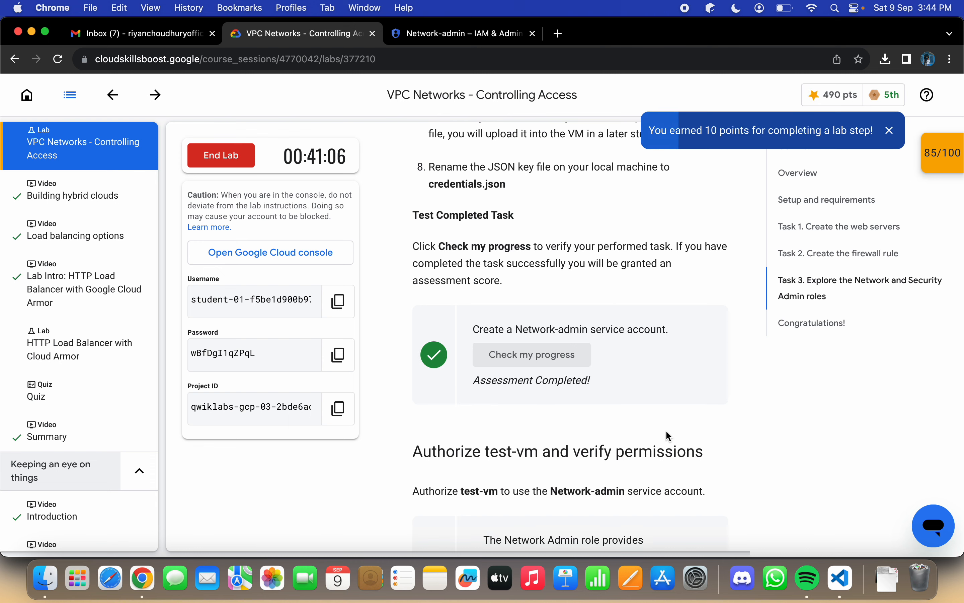
pyautogui.scroll(-5, 659, 416)
pyautogui.scroll(-15, 662, 422)
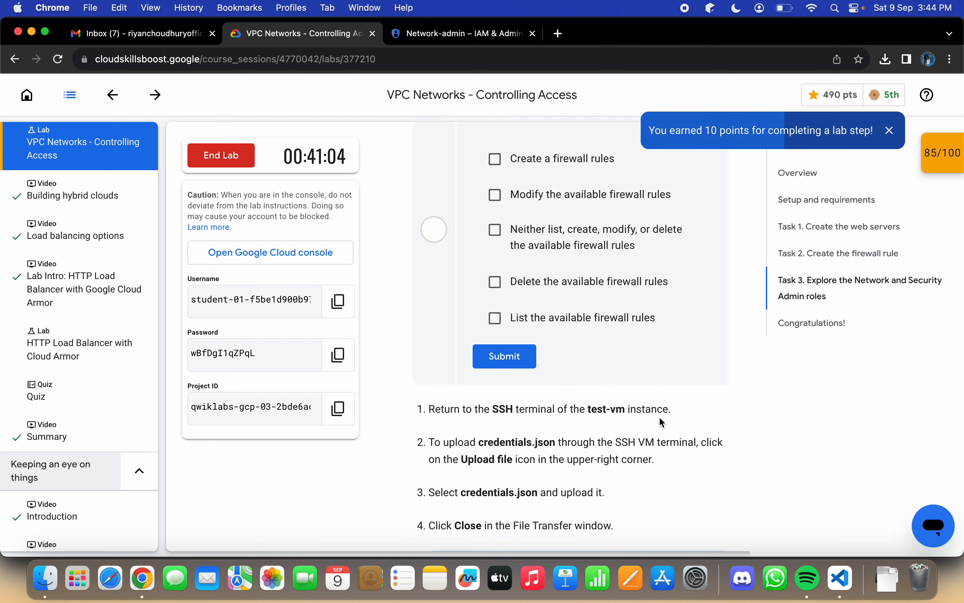
pyautogui.scroll(-20, 662, 421)
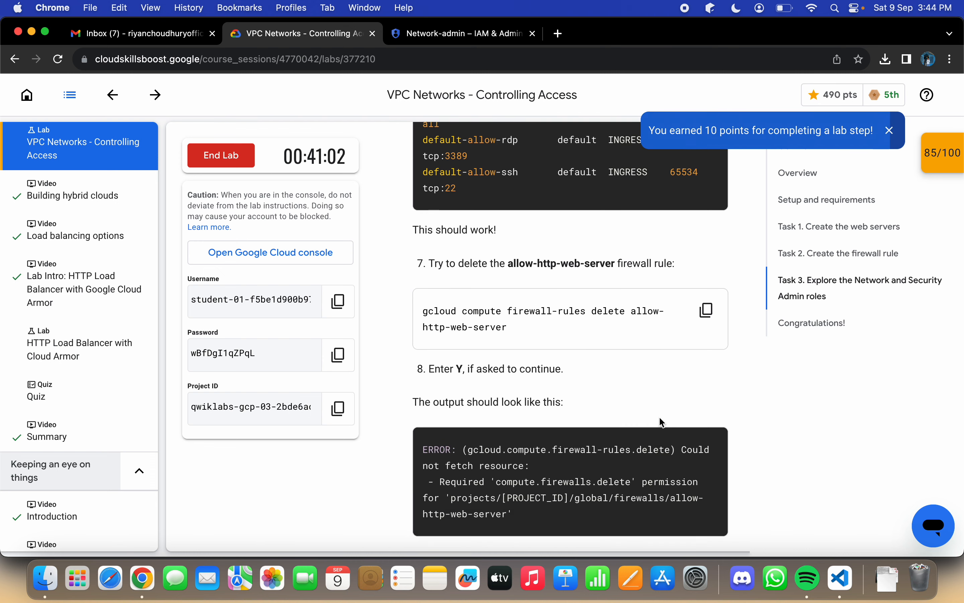
pyautogui.scroll(-20, 661, 422)
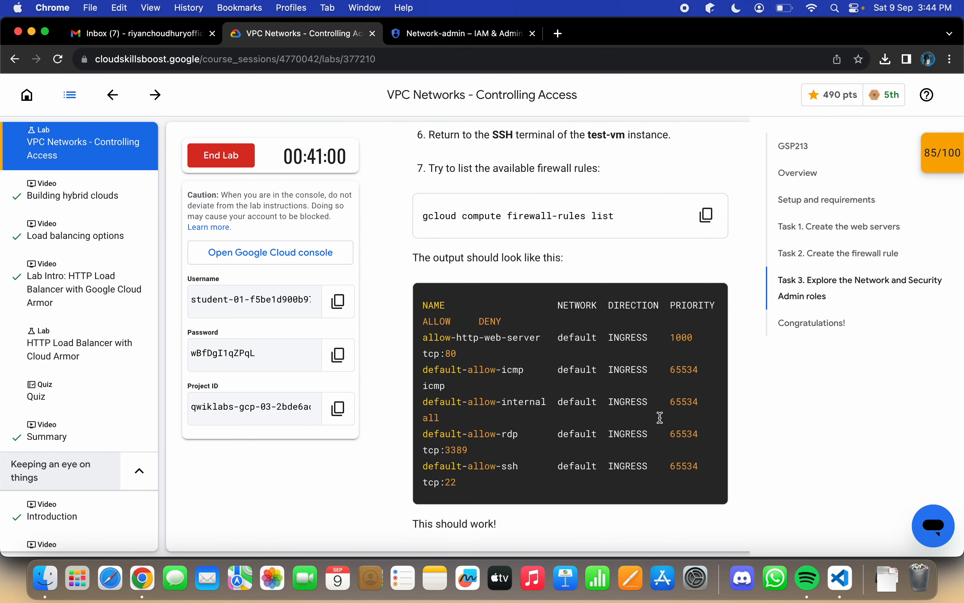
pyautogui.scroll(-5, 659, 416)
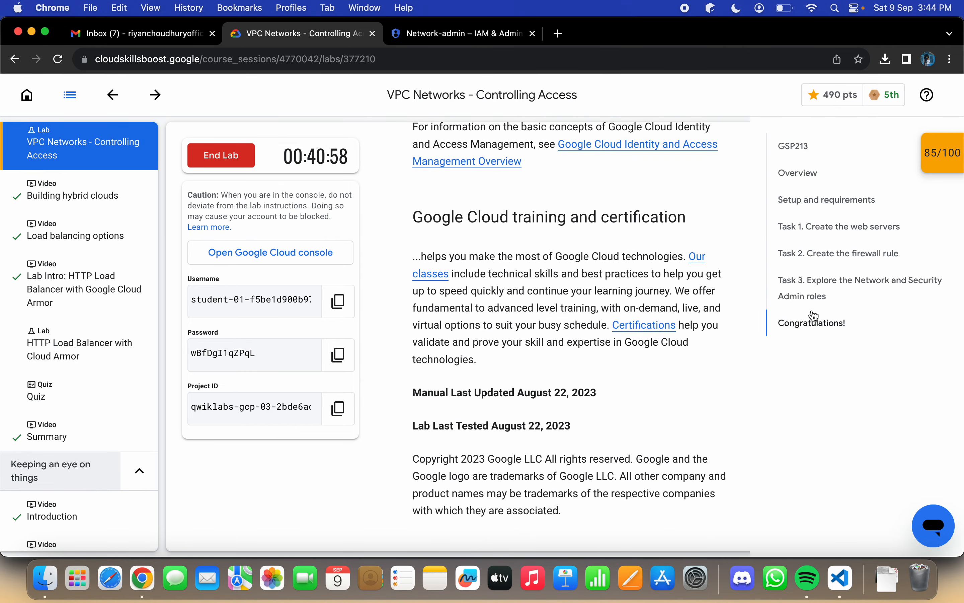
# Step: Verify the "Create a Network-admin service account" checkpoint from the lab's checkpoint list and close the list
pyautogui.click(936, 157)
pyautogui.scroll(-3, 876, 239)
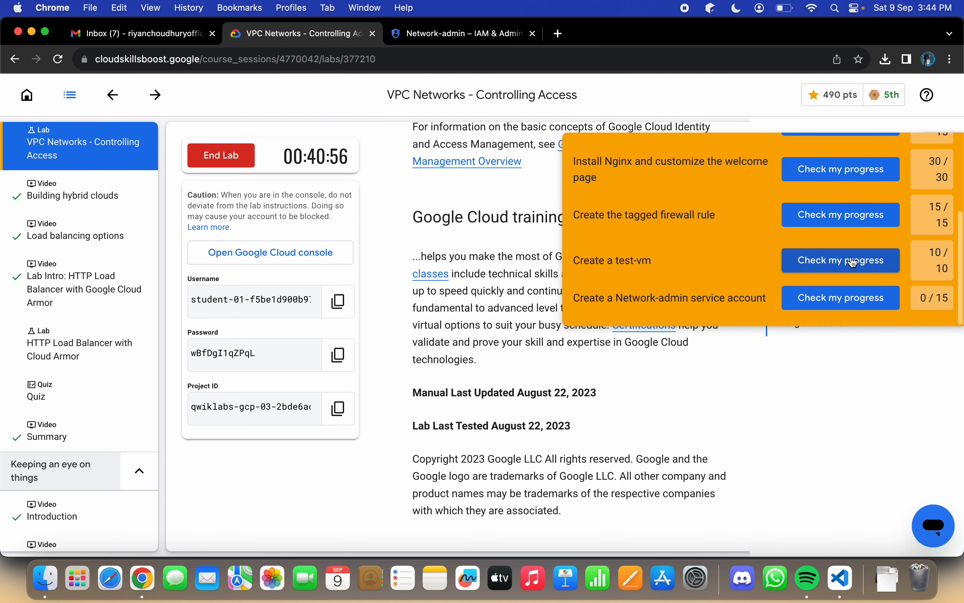
pyautogui.click(840, 299)
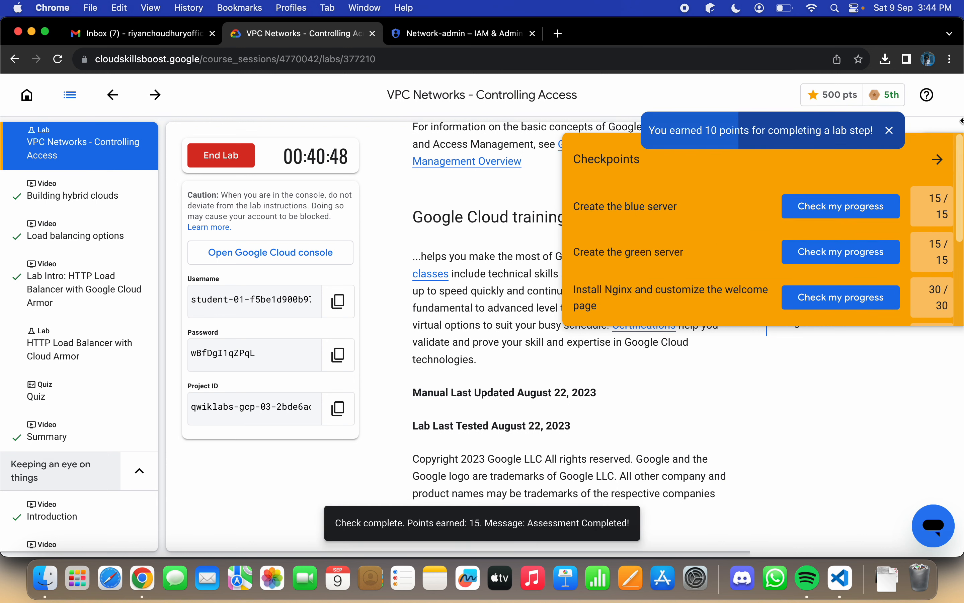
pyautogui.click(937, 159)
# Step: Review the lab sections on verifying firewall rule deletion, updating the service account, and authorizing test-vm with credentials.json
pyautogui.scroll(10, 657, 275)
pyautogui.scroll(12, 655, 271)
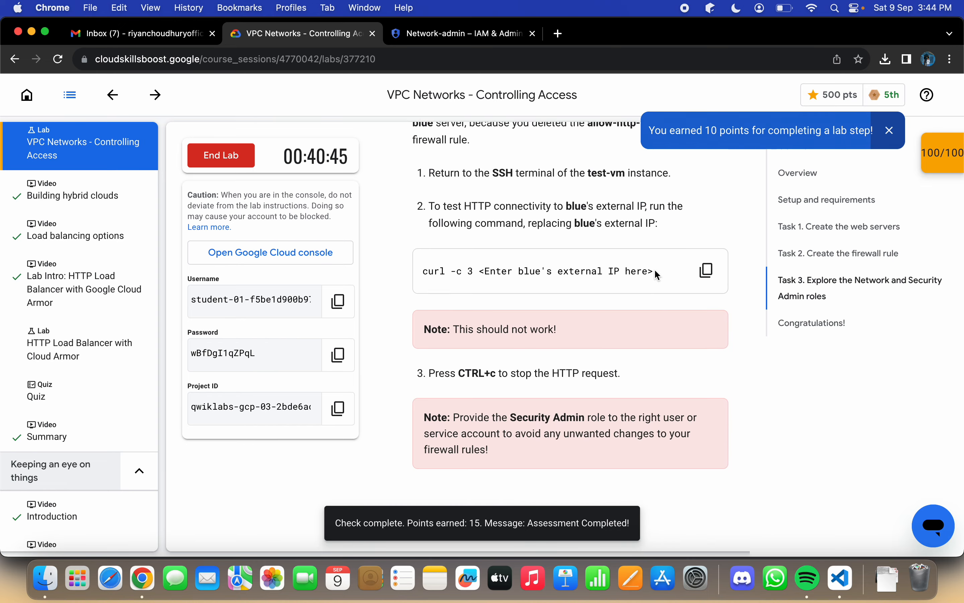
pyautogui.scroll(15, 657, 275)
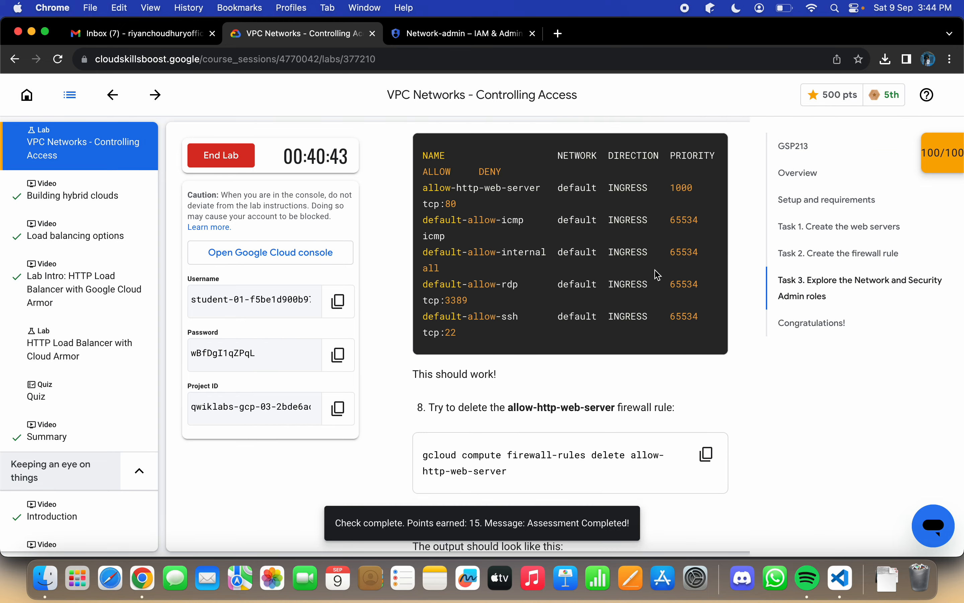
pyautogui.scroll(-15, 656, 271)
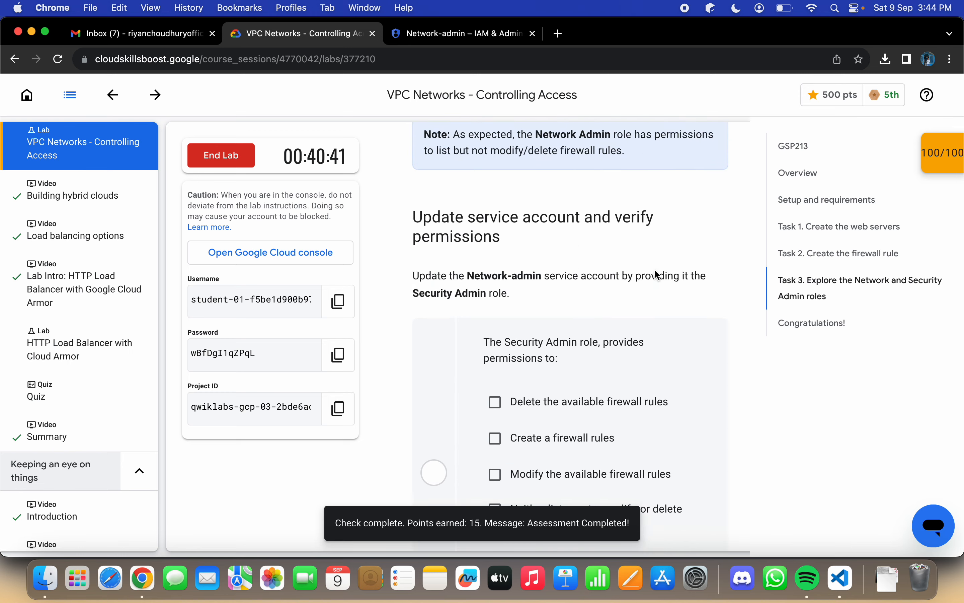
pyautogui.scroll(5, 659, 274)
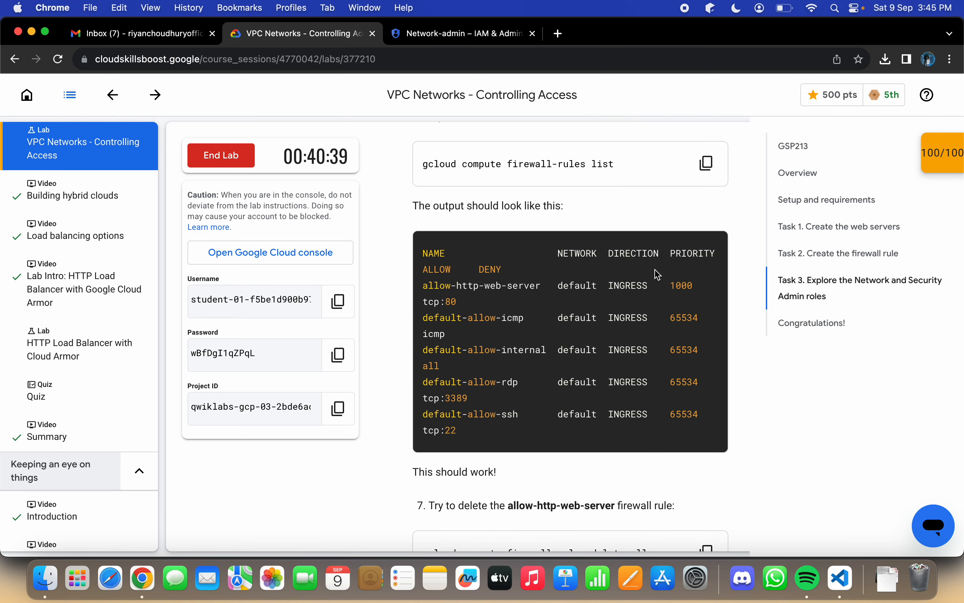
pyautogui.scroll(10, 658, 275)
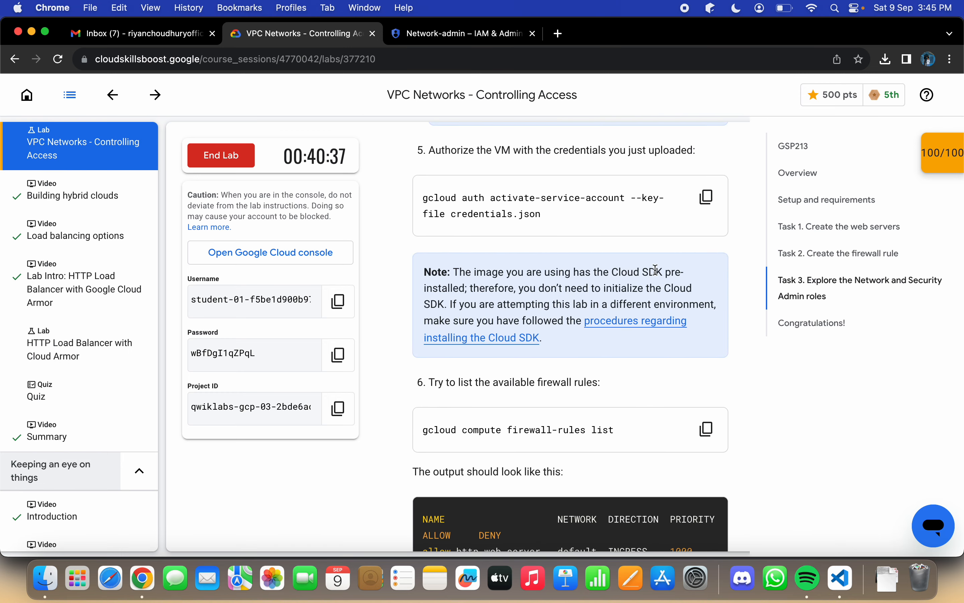
pyautogui.scroll(5, 657, 275)
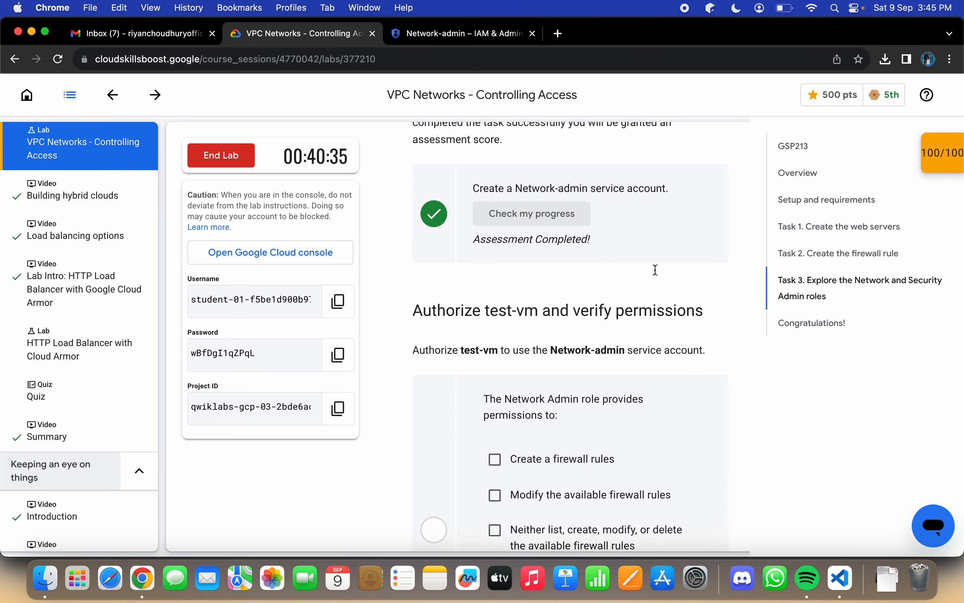
# Step: Reread the lab's "Create a service account" instructions, covering the role, JSON key download, and renaming the file to credentials.json
pyautogui.scroll(-10, 658, 275)
pyautogui.scroll(-15, 658, 274)
pyautogui.scroll(5, 657, 270)
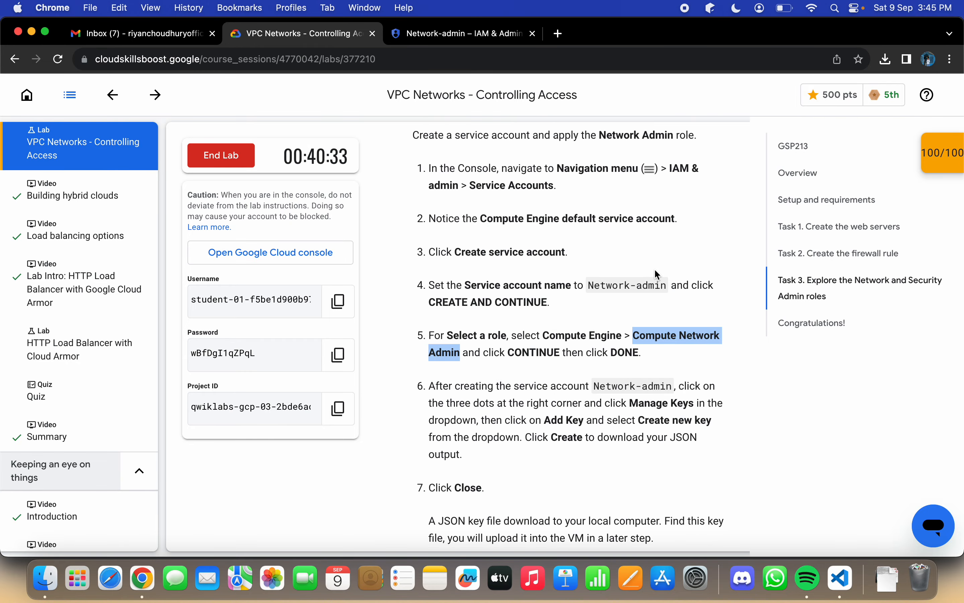
pyautogui.scroll(10, 656, 270)
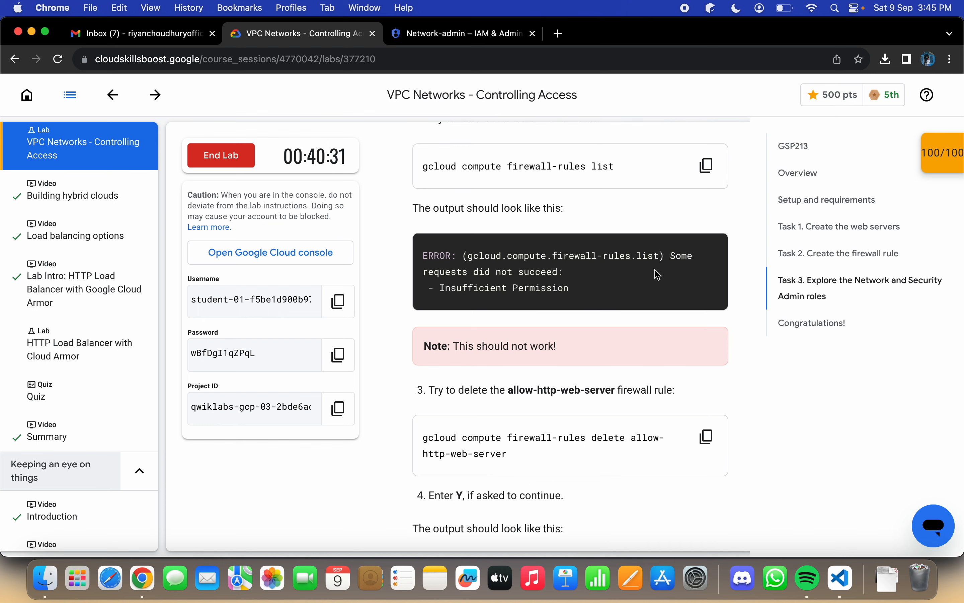
pyautogui.scroll(-10, 657, 273)
pyautogui.scroll(-4, 658, 275)
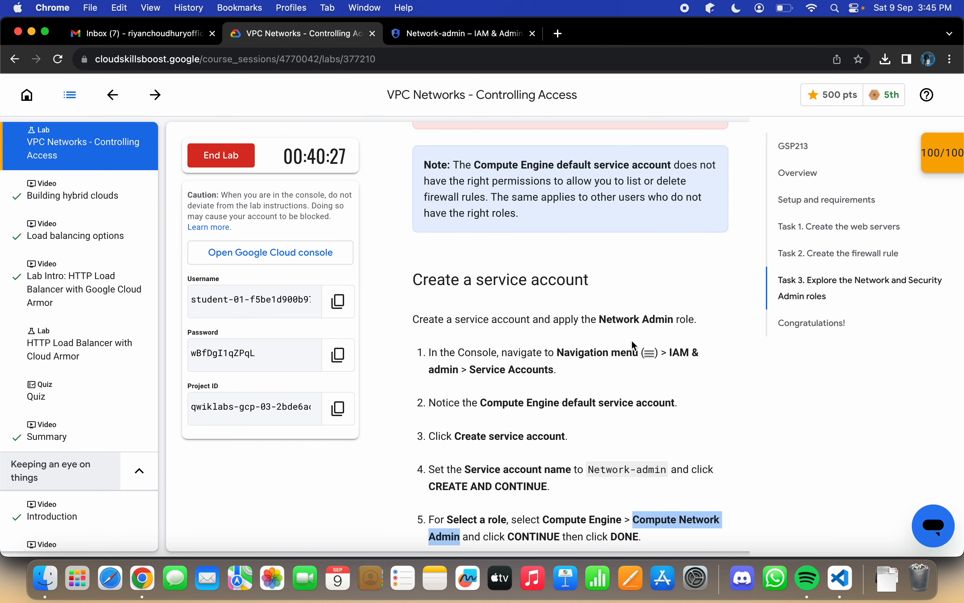
pyautogui.scroll(-3, 634, 343)
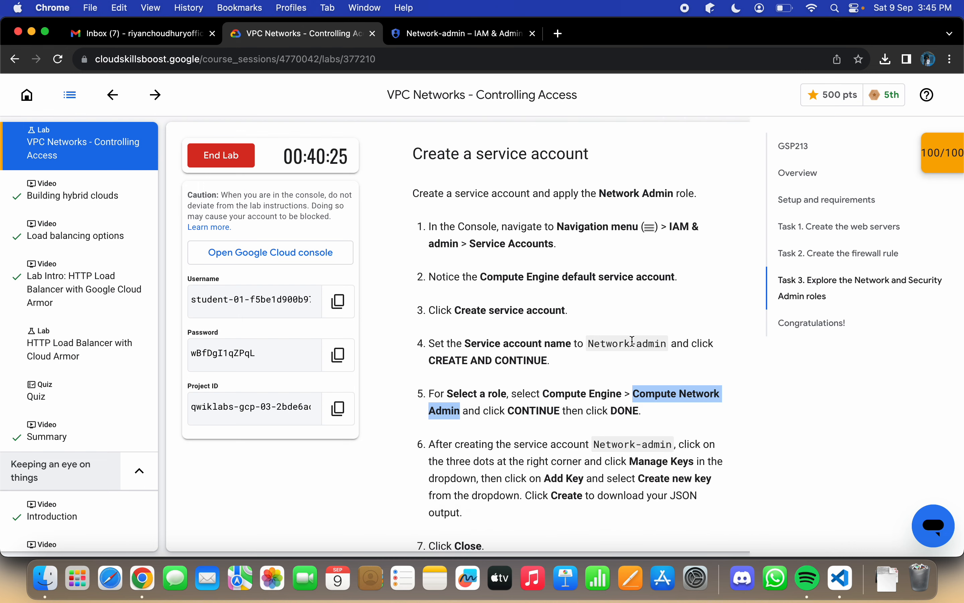
pyautogui.scroll(-7, 633, 340)
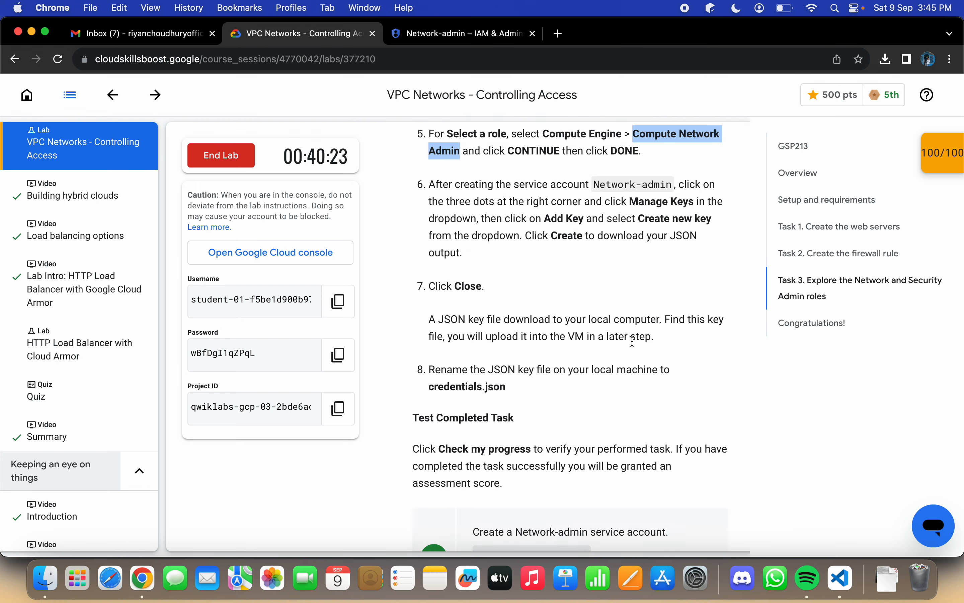
pyautogui.scroll(-5, 632, 341)
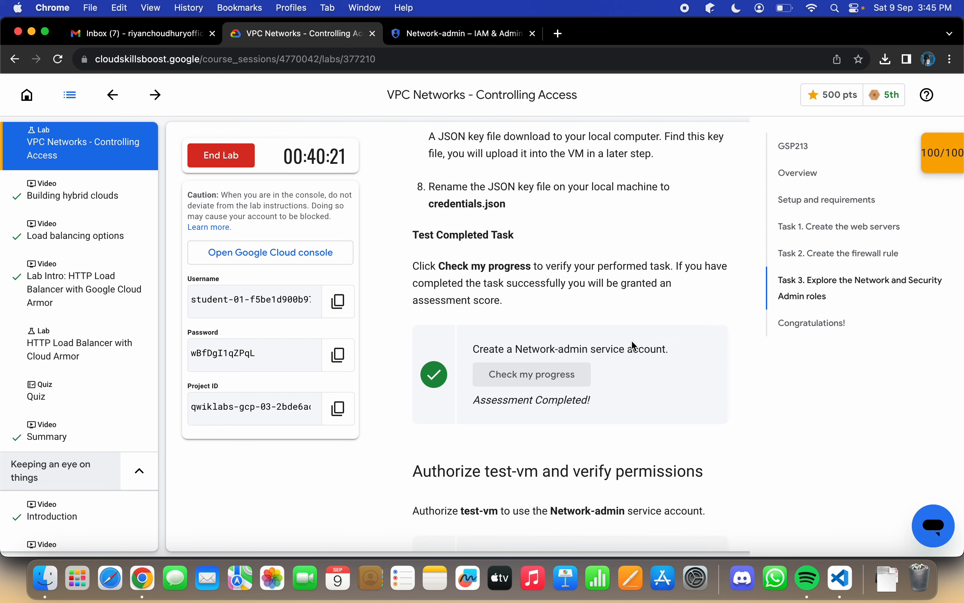
pyautogui.scroll(5, 632, 342)
pyautogui.scroll(3, 632, 342)
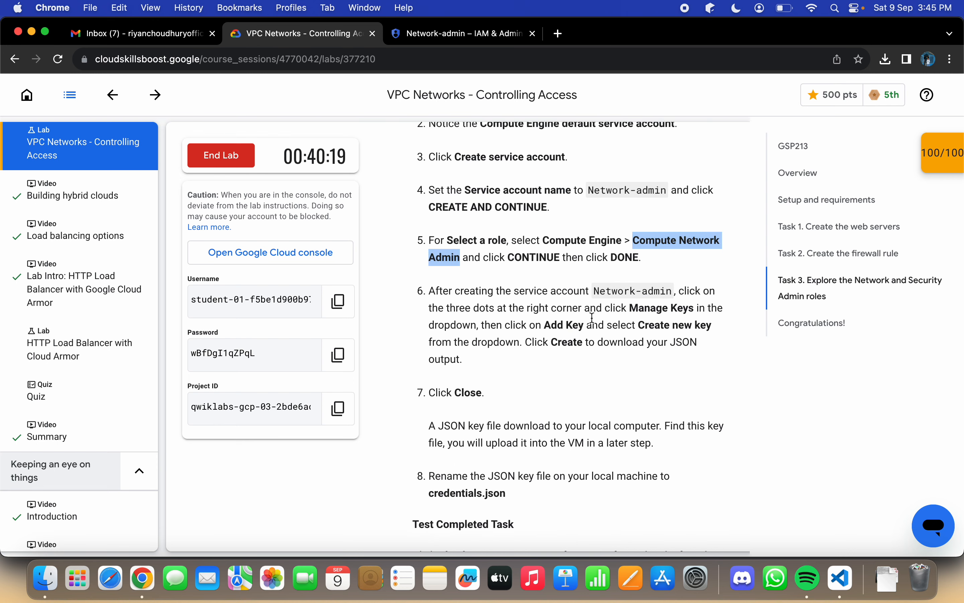
pyautogui.scroll(-6, 536, 275)
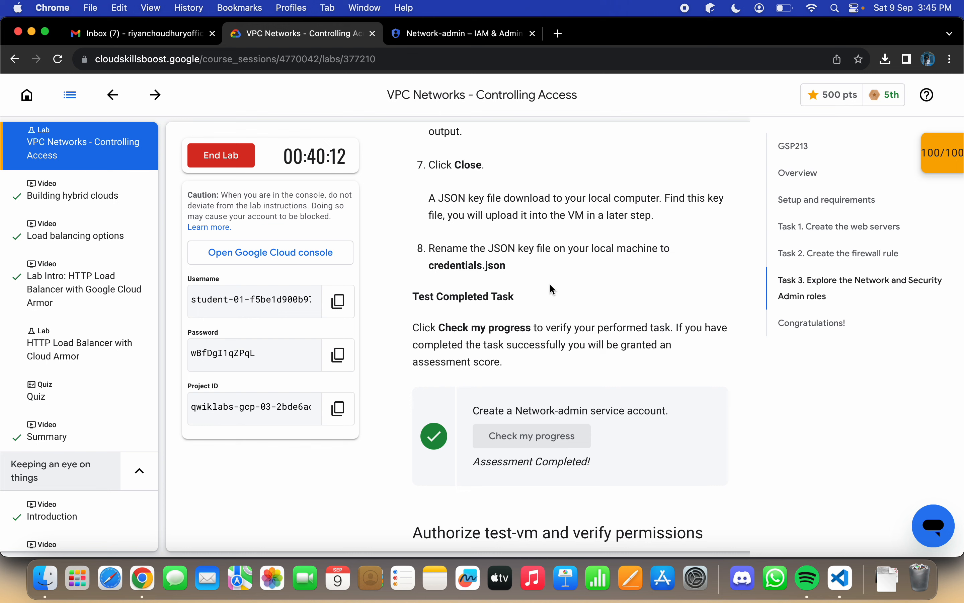
pyautogui.scroll(5, 552, 288)
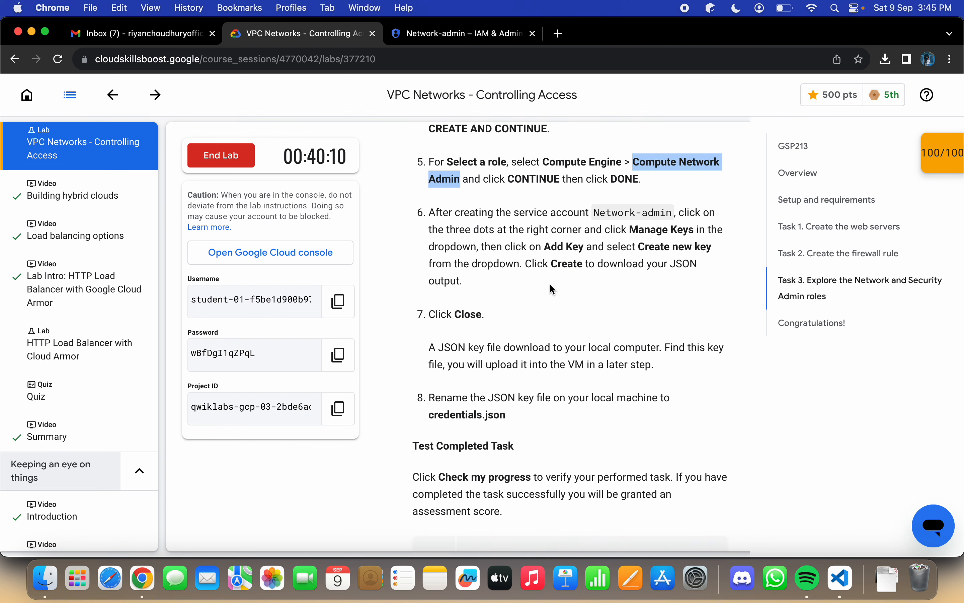